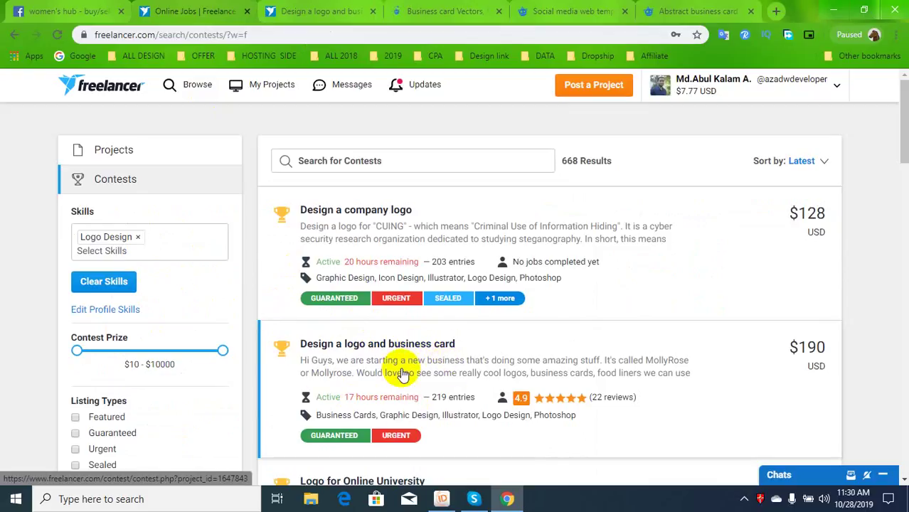
Open the "Design a logo and business card" contest in a new tab, close its duplicate, and read the contest description
{"action": "middle_click", "coordinate": [412, 344]}
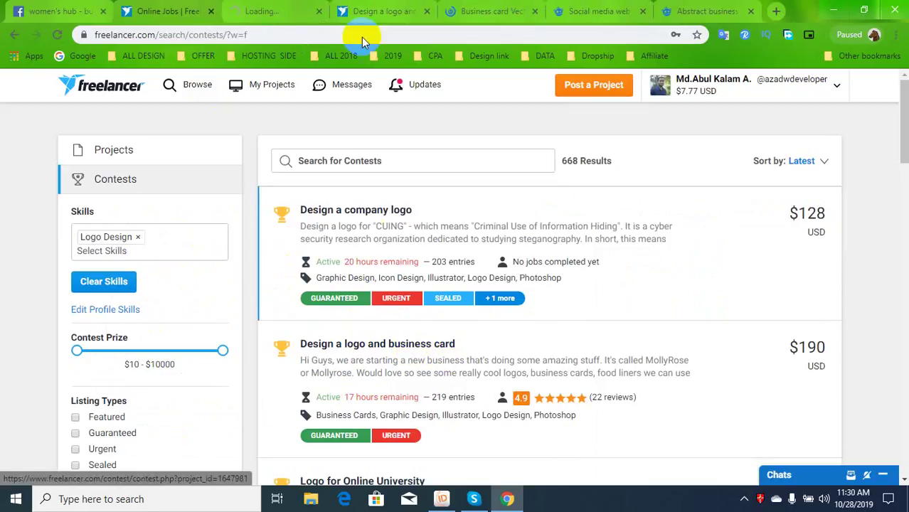
{"action": "left_click", "coordinate": [384, 12]}
{"action": "key", "text": "ctrl+w"}
{"action": "left_click", "coordinate": [274, 11]}
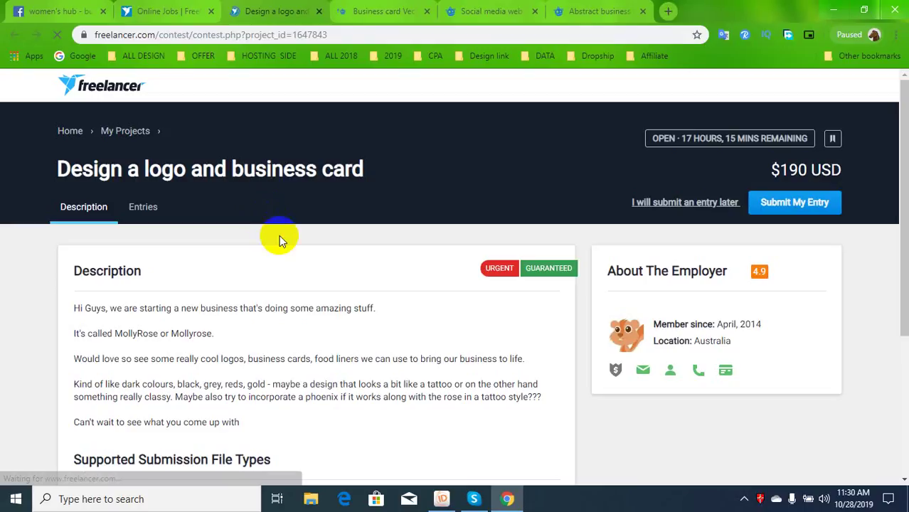
{"action": "scroll", "coordinate": [220, 313], "scroll_direction": "down", "scroll_amount": 2}
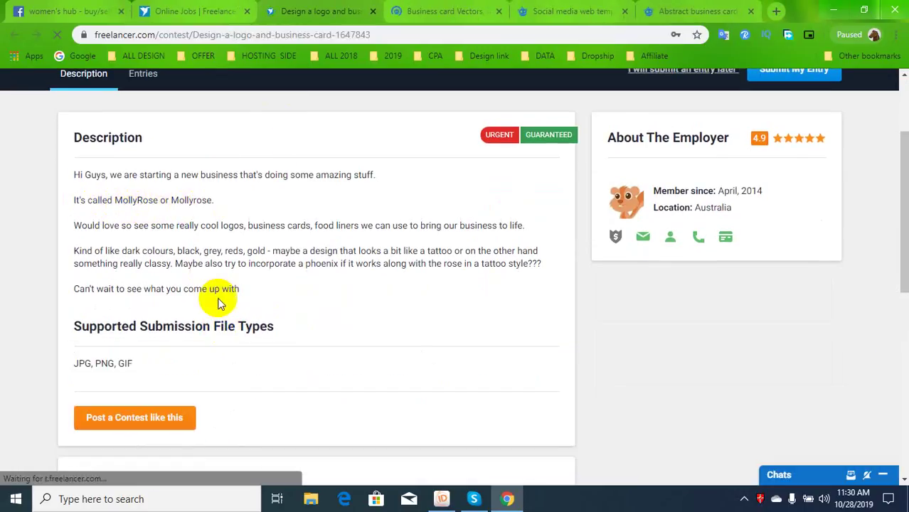
{"action": "scroll", "coordinate": [209, 357], "scroll_direction": "down", "scroll_amount": 3}
{"action": "scroll", "coordinate": [209, 367], "scroll_direction": "up", "scroll_amount": 1}
{"action": "scroll", "coordinate": [209, 367], "scroll_direction": "up", "scroll_amount": 3}
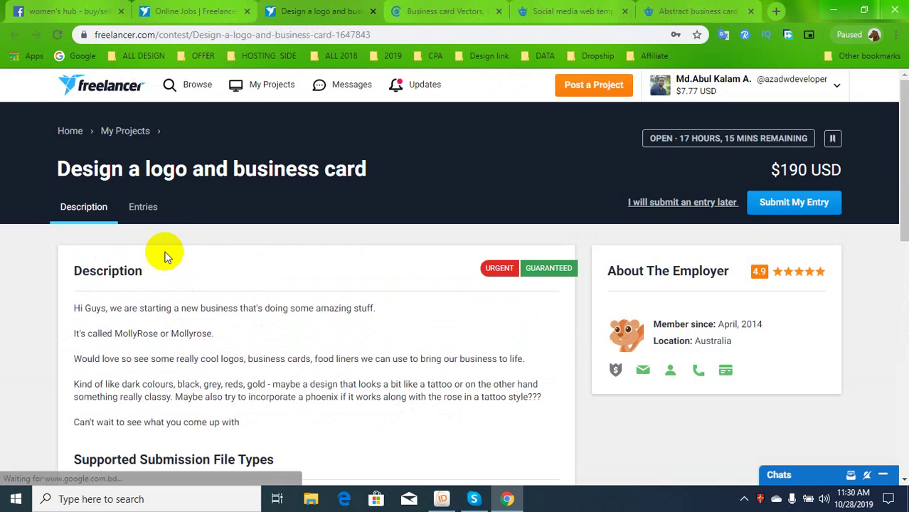
Look through the first page of entries submitted to the contest, and return to its description
{"action": "left_click", "coordinate": [142, 210]}
{"action": "scroll", "coordinate": [680, 416], "scroll_direction": "down", "scroll_amount": 8}
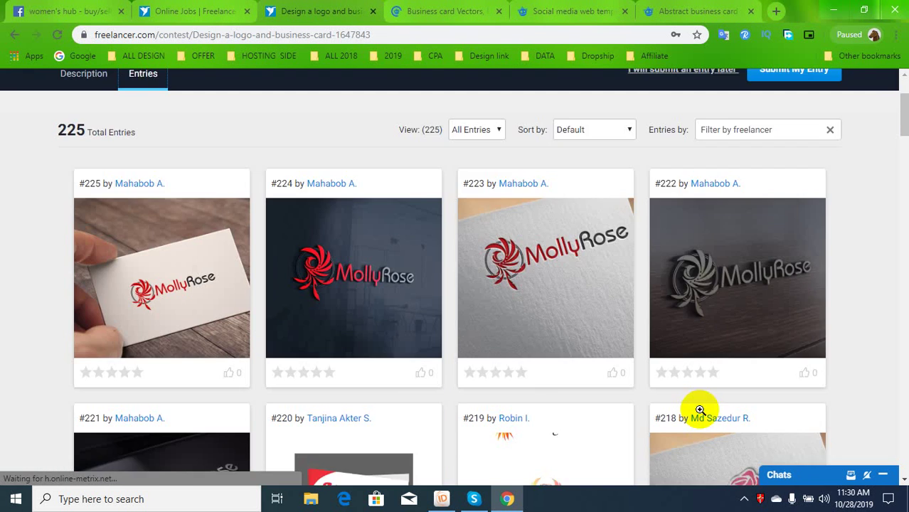
{"action": "scroll", "coordinate": [319, 379], "scroll_direction": "down", "scroll_amount": 11}
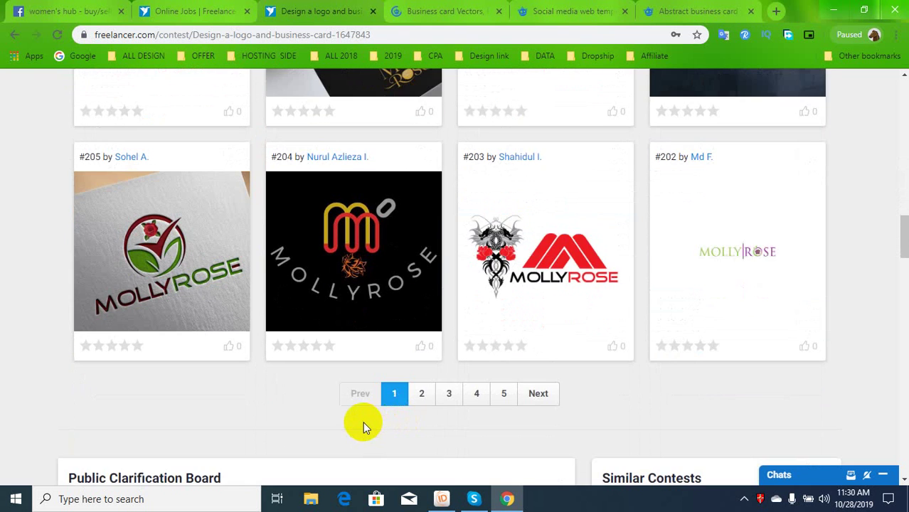
{"action": "scroll", "coordinate": [362, 422], "scroll_direction": "up", "scroll_amount": 18}
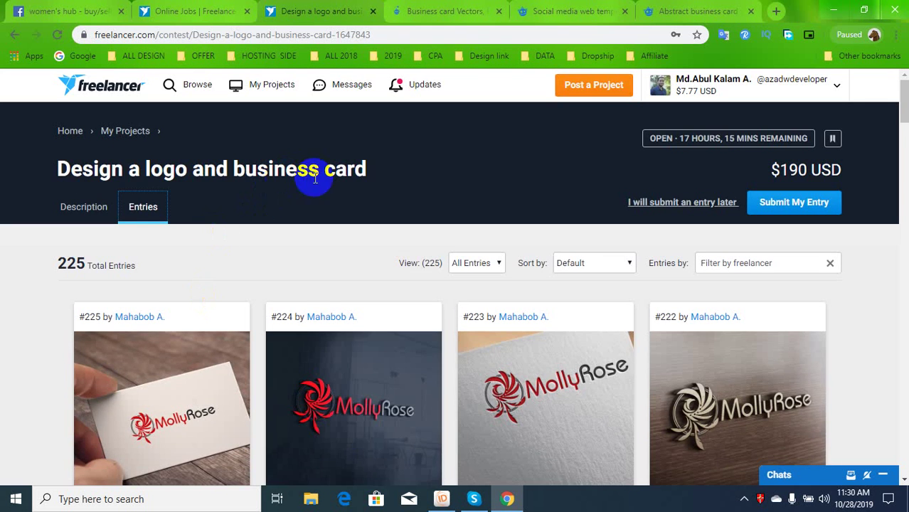
{"action": "left_click", "coordinate": [101, 207]}
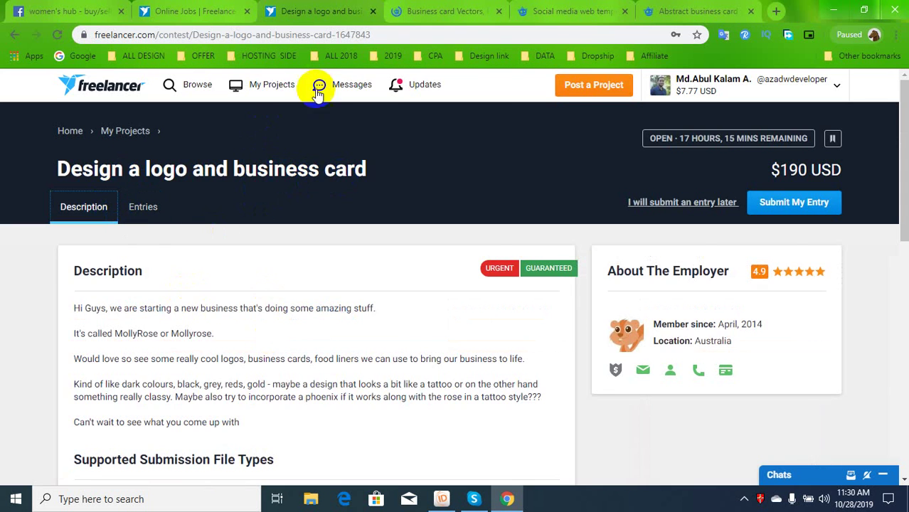
Switch to the Freepik "business card" search results and look over the available templates
{"action": "left_click", "coordinate": [433, 7]}
{"action": "scroll", "coordinate": [309, 211], "scroll_direction": "up", "scroll_amount": 8}
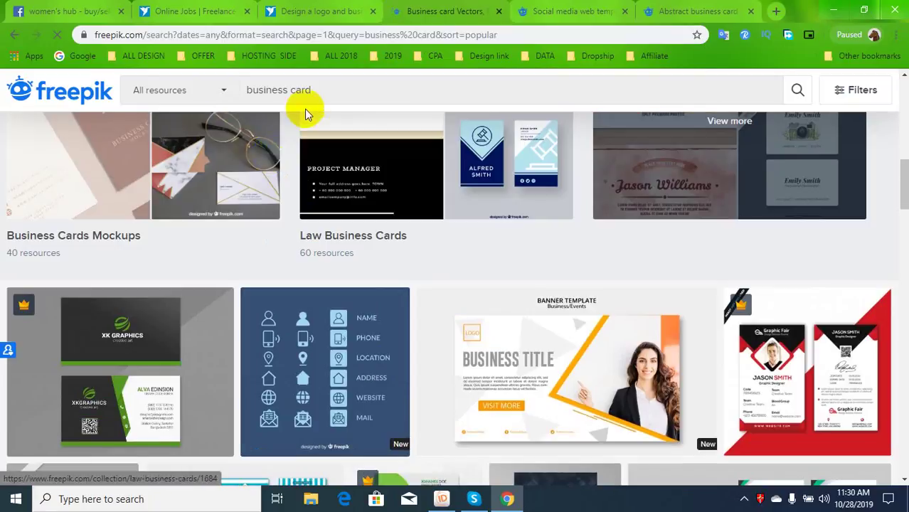
{"action": "scroll", "coordinate": [313, 356], "scroll_direction": "down", "scroll_amount": 3}
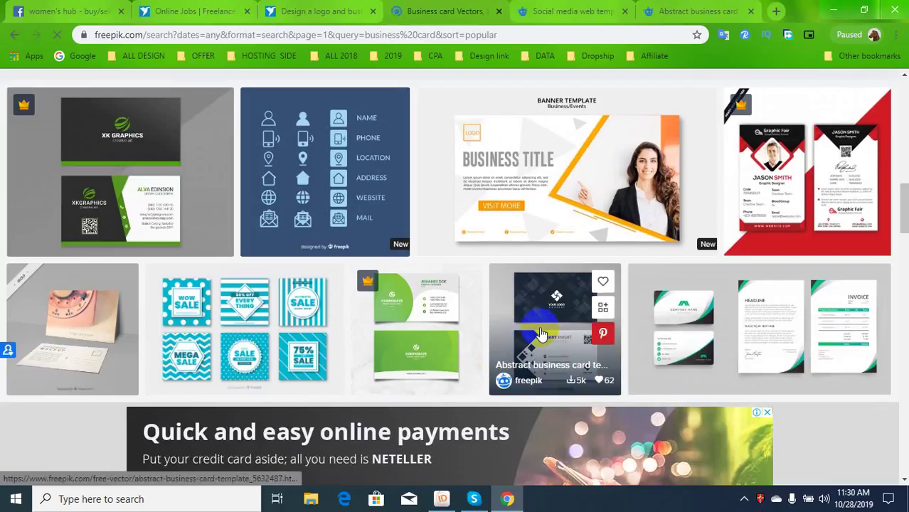
Examine the social media business card template page and its related designs, and close that page
{"action": "left_click", "coordinate": [549, 9]}
{"action": "scroll", "coordinate": [367, 346], "scroll_direction": "down", "scroll_amount": 1}
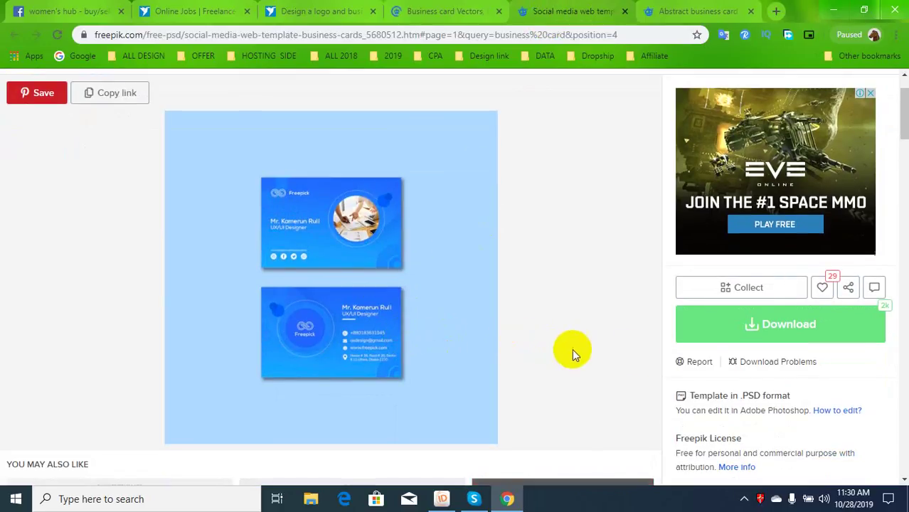
{"action": "scroll", "coordinate": [755, 358], "scroll_direction": "down", "scroll_amount": 2}
{"action": "scroll", "coordinate": [452, 402], "scroll_direction": "down", "scroll_amount": 3}
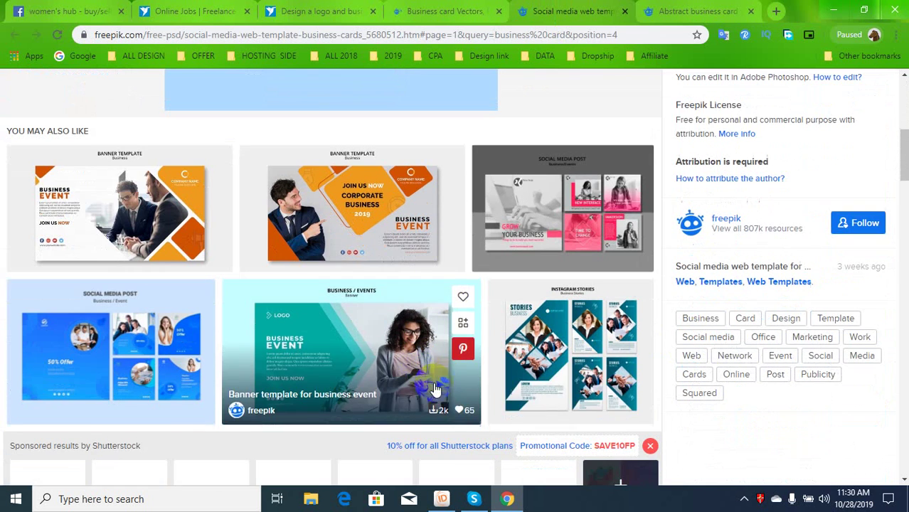
{"action": "scroll", "coordinate": [356, 395], "scroll_direction": "down", "scroll_amount": 1}
{"action": "scroll", "coordinate": [292, 387], "scroll_direction": "down", "scroll_amount": 3}
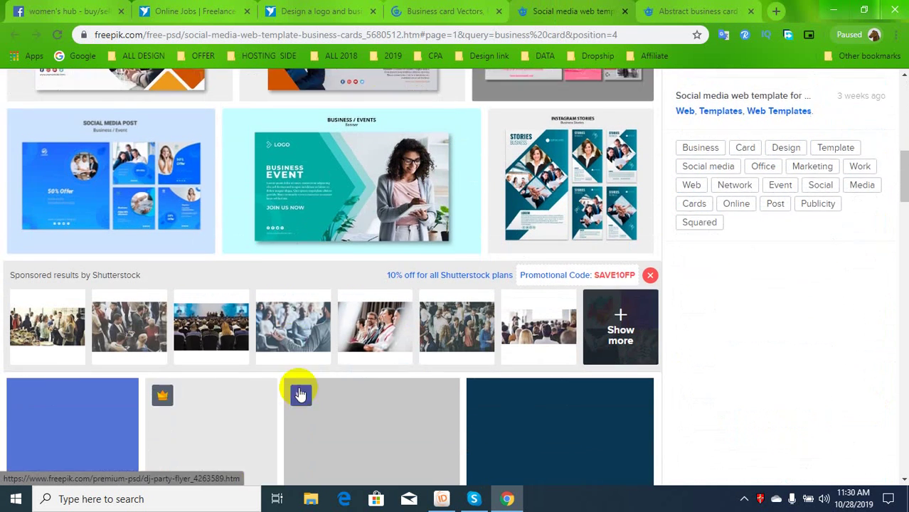
{"action": "scroll", "coordinate": [316, 386], "scroll_direction": "down", "scroll_amount": 1}
{"action": "scroll", "coordinate": [363, 395], "scroll_direction": "down", "scroll_amount": 3}
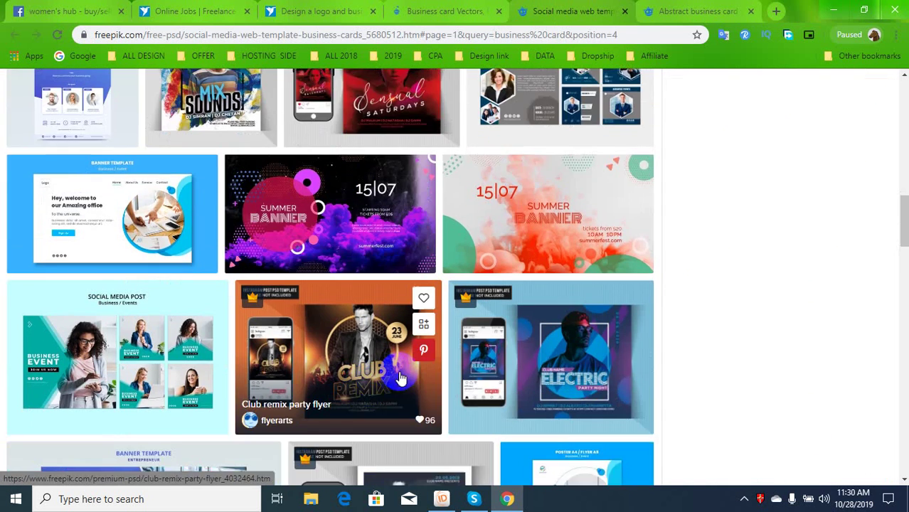
{"action": "left_click", "coordinate": [624, 12]}
Review the dark abstract business card template and download it with the free, attribution-required option
{"action": "scroll", "coordinate": [308, 397], "scroll_direction": "down", "scroll_amount": 1}
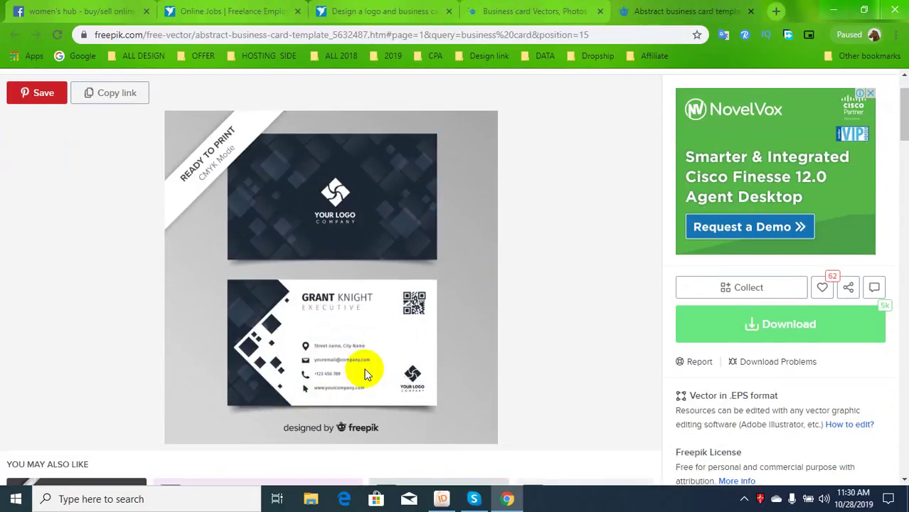
{"action": "scroll", "coordinate": [349, 394], "scroll_direction": "up", "scroll_amount": 1}
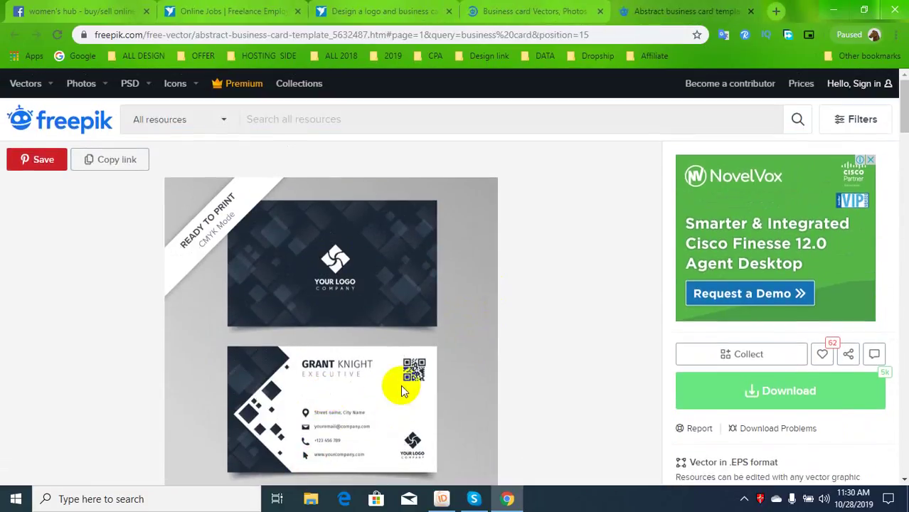
{"action": "scroll", "coordinate": [308, 400], "scroll_direction": "down", "scroll_amount": 1}
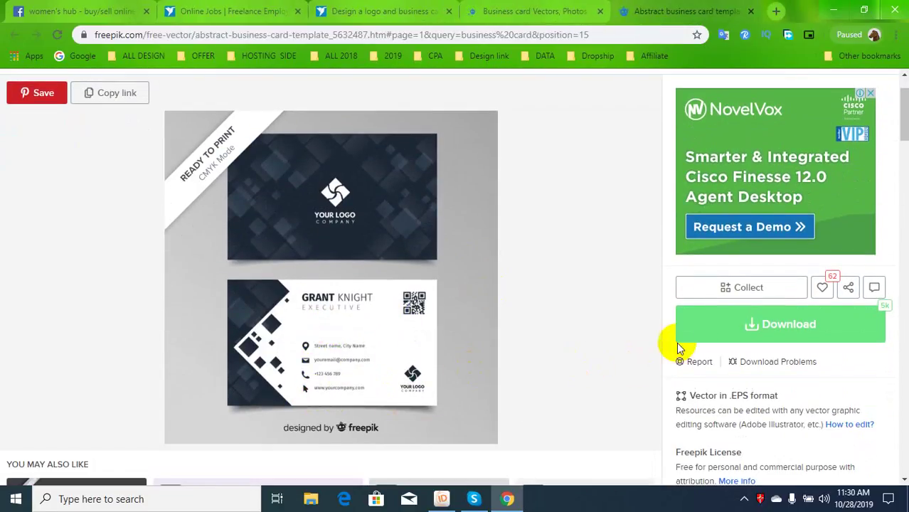
{"action": "left_click", "coordinate": [735, 321]}
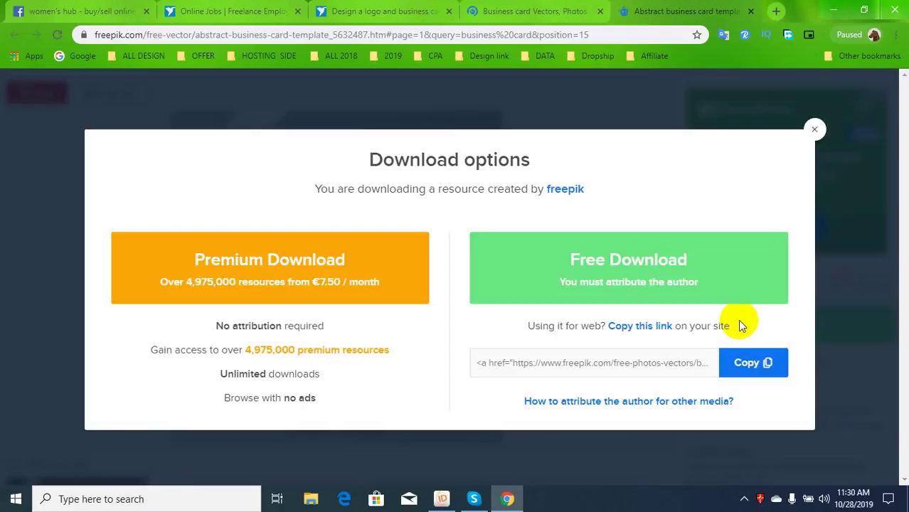
{"action": "left_click", "coordinate": [647, 284]}
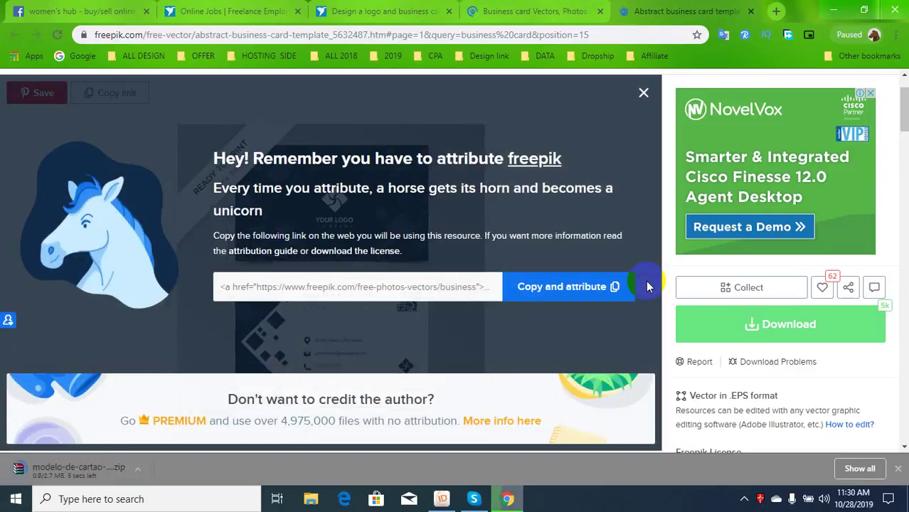
Show the downloaded template archive in its folder and copy modelo-de-cartao-abstrato
{"action": "left_click", "coordinate": [138, 469]}
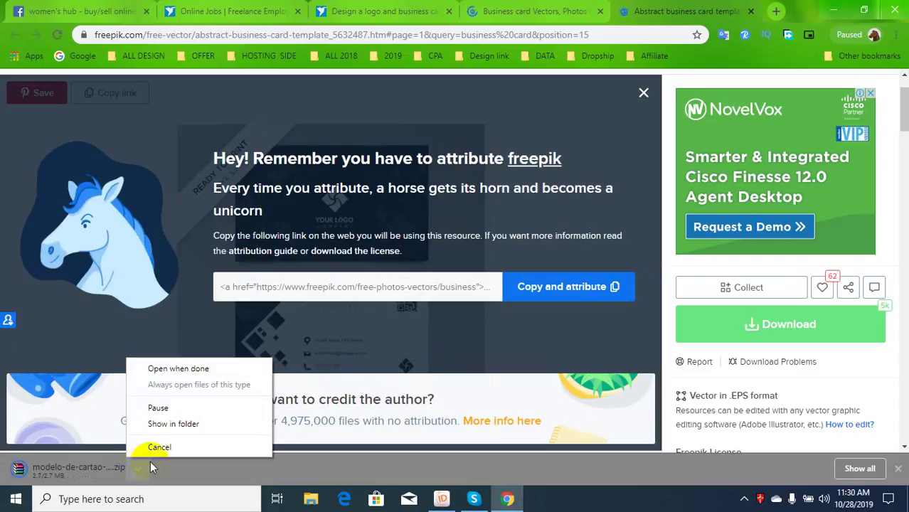
{"action": "left_click", "coordinate": [174, 425]}
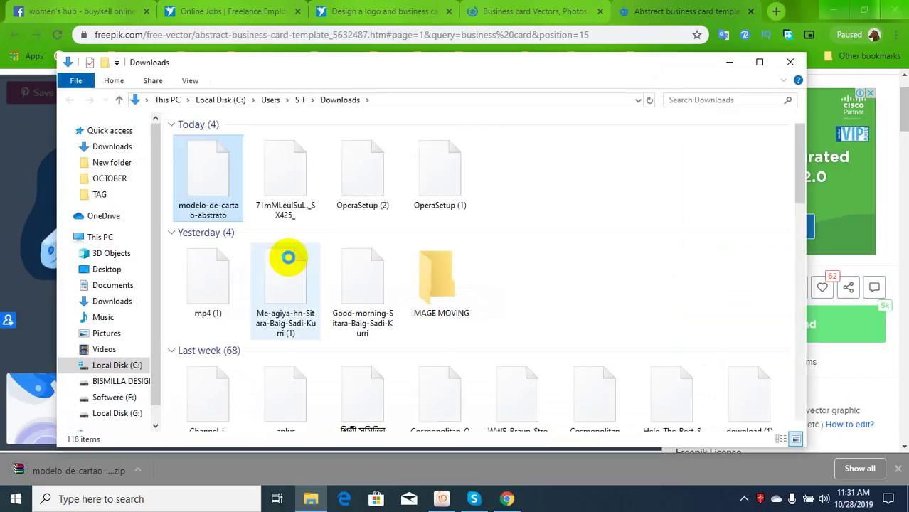
{"action": "right_click", "coordinate": [230, 169]}
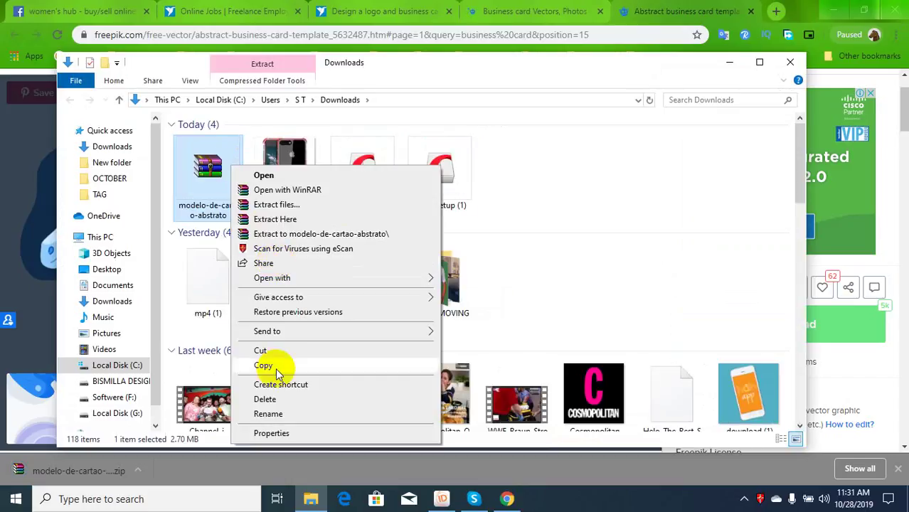
{"action": "left_click", "coordinate": [312, 365]}
Paste the copied archive into the All WORK ONLINE > FREELANCER > OCTOBER folder on the BISMILLA DESIGN (E:) drive
{"action": "scroll", "coordinate": [128, 402], "scroll_direction": "down", "scroll_amount": 1}
{"action": "left_click", "coordinate": [117, 386]}
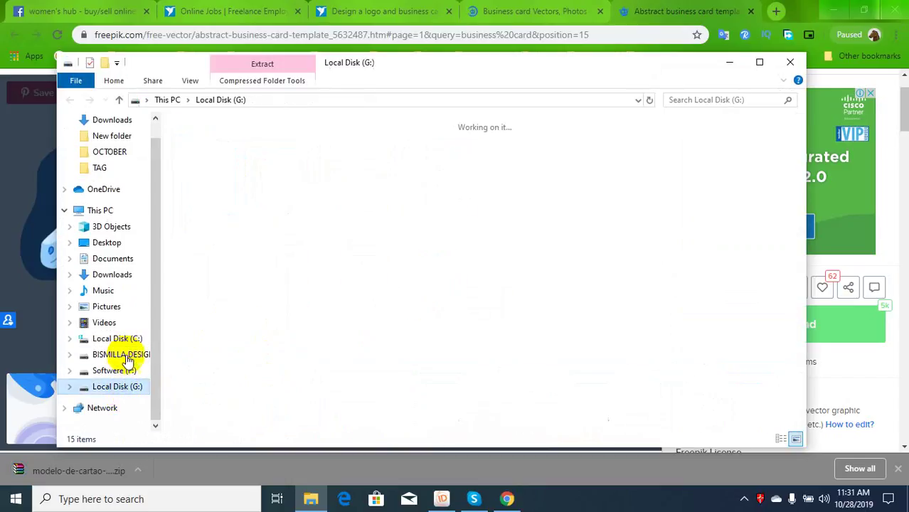
{"action": "left_click", "coordinate": [121, 355]}
{"action": "left_click", "coordinate": [226, 162]}
{"action": "double_click", "coordinate": [227, 162]}
{"action": "left_click", "coordinate": [760, 62]}
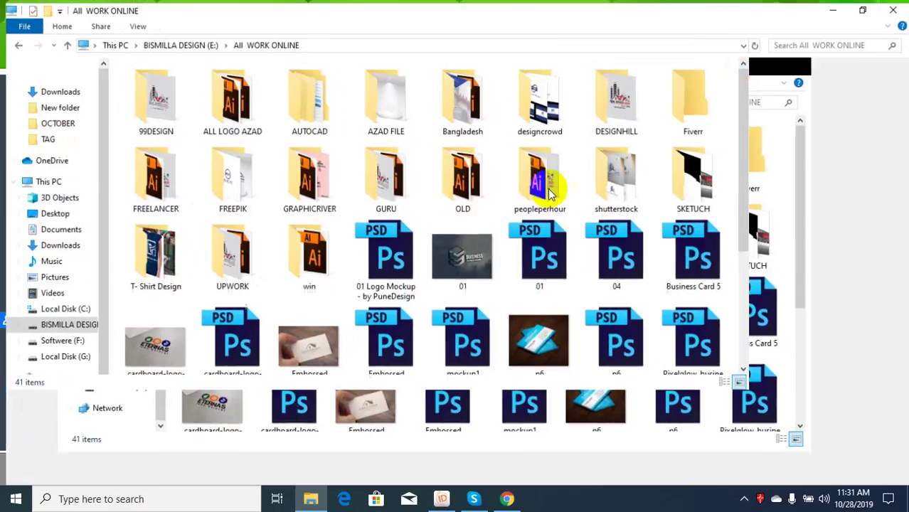
{"action": "double_click", "coordinate": [694, 124]}
{"action": "double_click", "coordinate": [148, 97]}
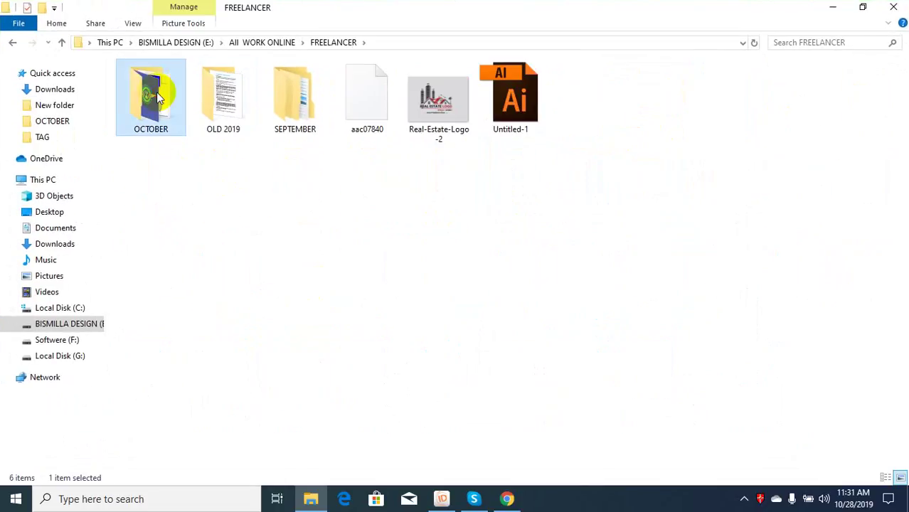
{"action": "right_click", "coordinate": [405, 301]}
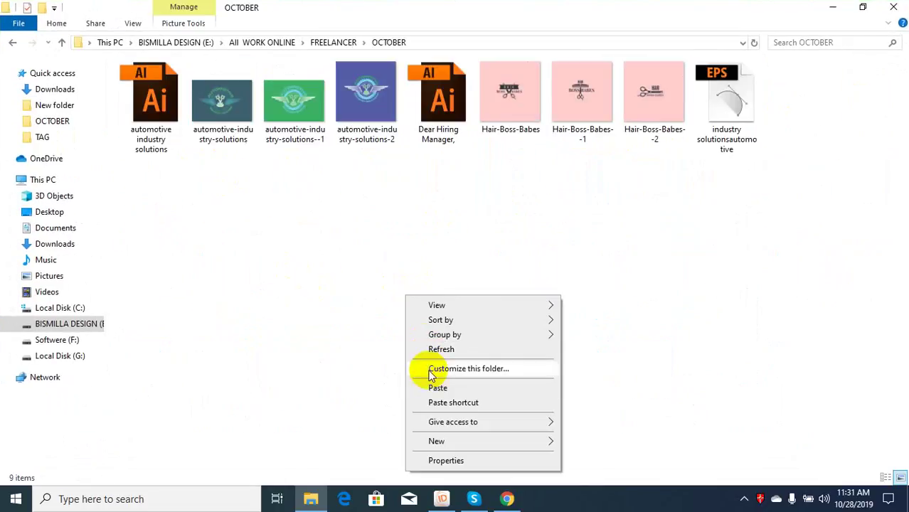
{"action": "left_click", "coordinate": [448, 381]}
{"action": "left_click", "coordinate": [321, 326]}
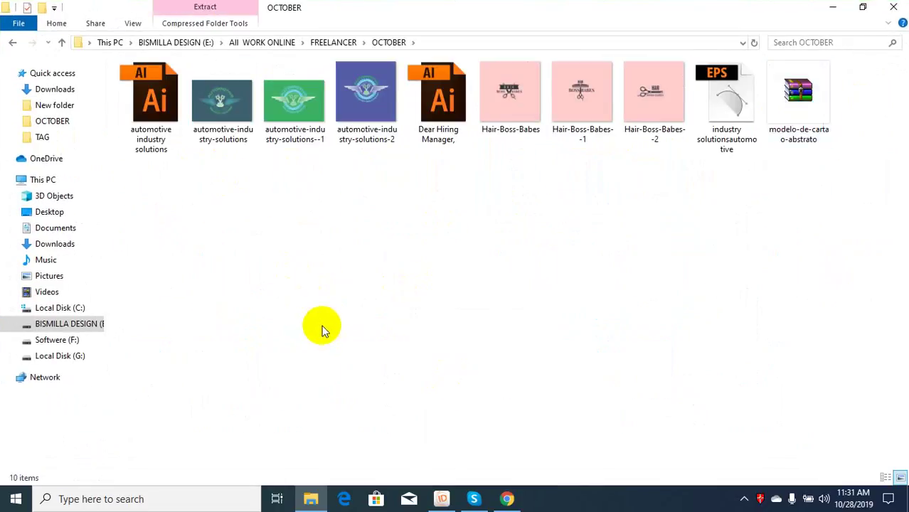
Extract the pasted archive into a modelo-de-cartao-abstrato subfolder of OCTOBER, keeping the default extraction options
{"action": "double_click", "coordinate": [795, 128]}
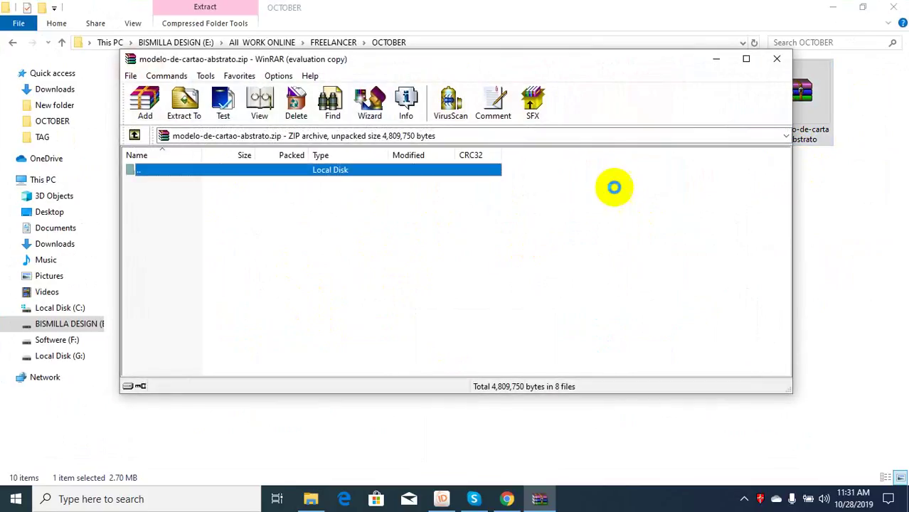
{"action": "left_click", "coordinate": [787, 60]}
{"action": "right_click", "coordinate": [802, 94]}
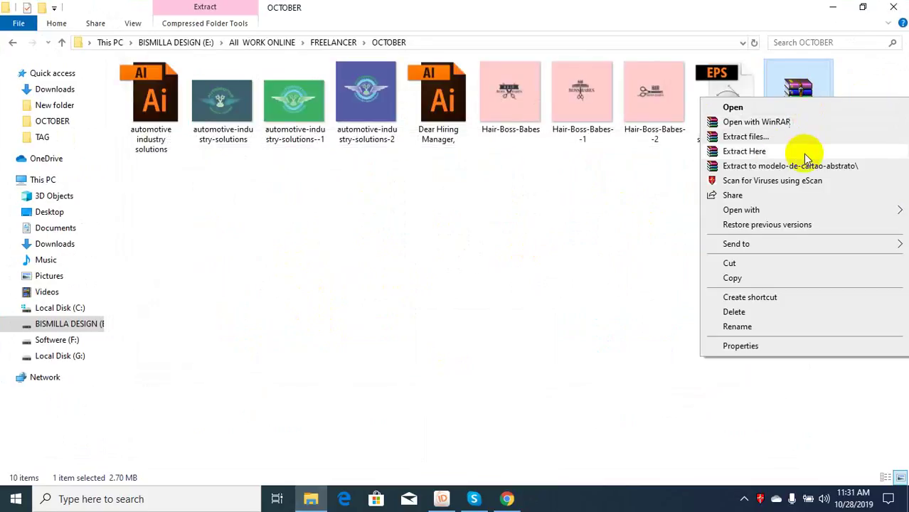
{"action": "left_click", "coordinate": [764, 149]}
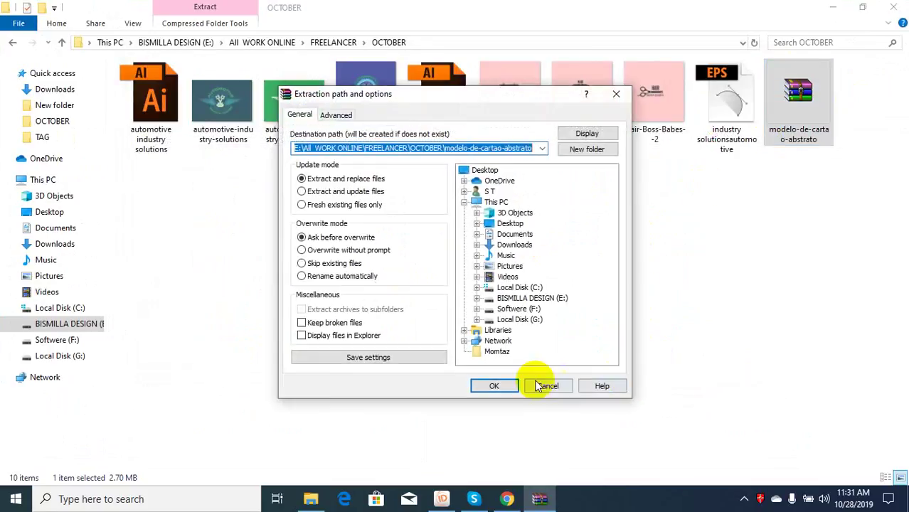
{"action": "left_click", "coordinate": [492, 386]}
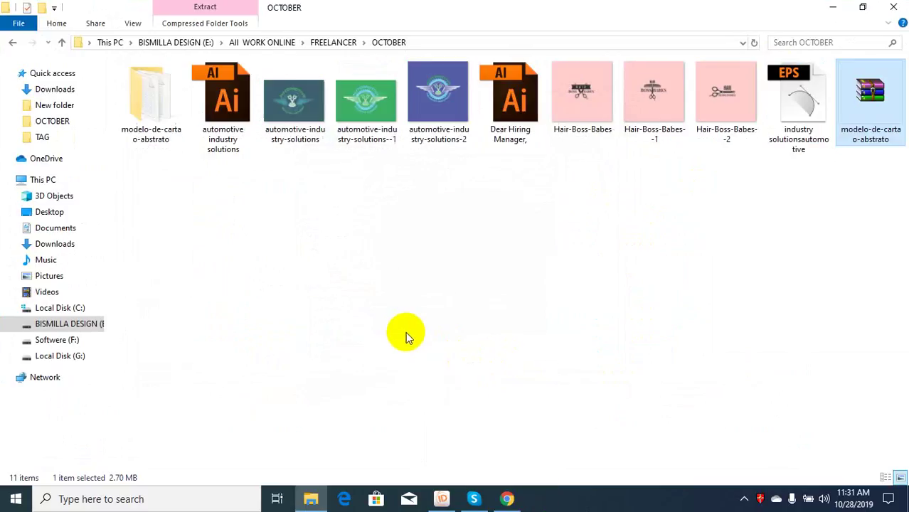
Open the extracted modelo-de-cartao-abstrato folder, show its files as large thumbnails, and open the Fonts text file
{"action": "right_click", "coordinate": [157, 91]}
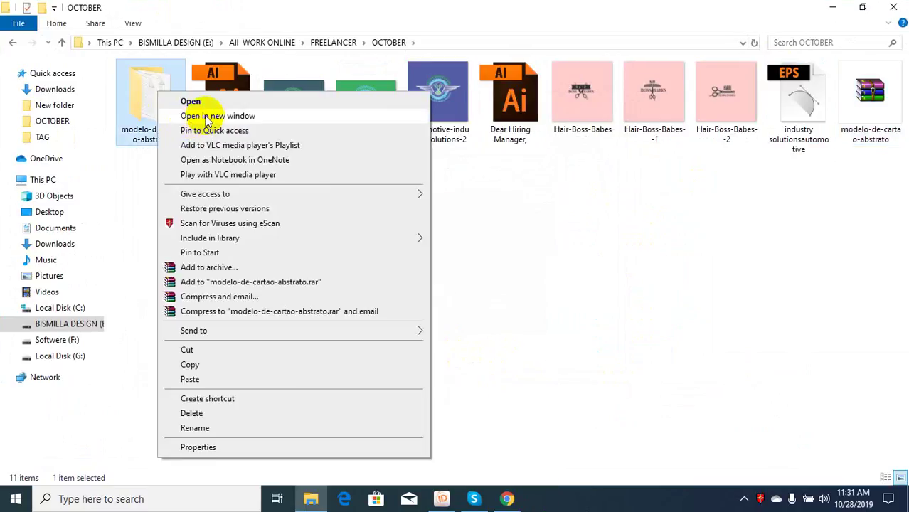
{"action": "left_click", "coordinate": [192, 101]}
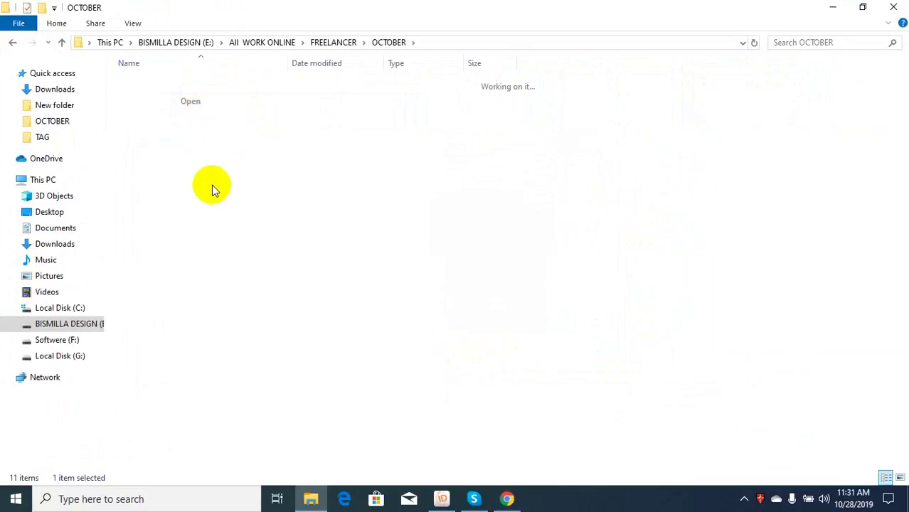
{"action": "left_click", "coordinate": [900, 479]}
{"action": "right_click", "coordinate": [377, 232]}
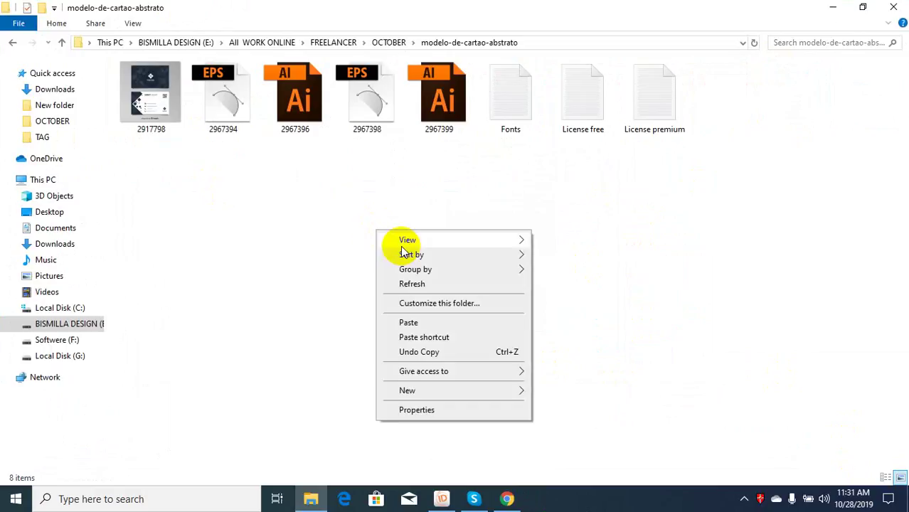
{"action": "left_click", "coordinate": [412, 284]}
{"action": "double_click", "coordinate": [498, 119]}
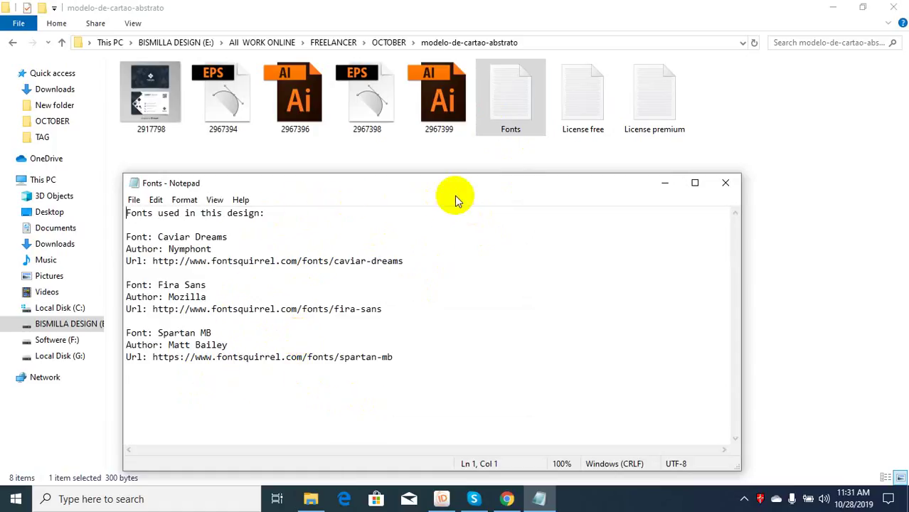
Move the Fonts text window aside and open the 2967396 Illustrator file from the modelo-de-cartao-abstrato folder
{"action": "left_click_drag", "start_coordinate": [433, 189], "coordinate": [626, 188]}
{"action": "left_click", "coordinate": [297, 228]}
{"action": "left_click", "coordinate": [308, 132]}
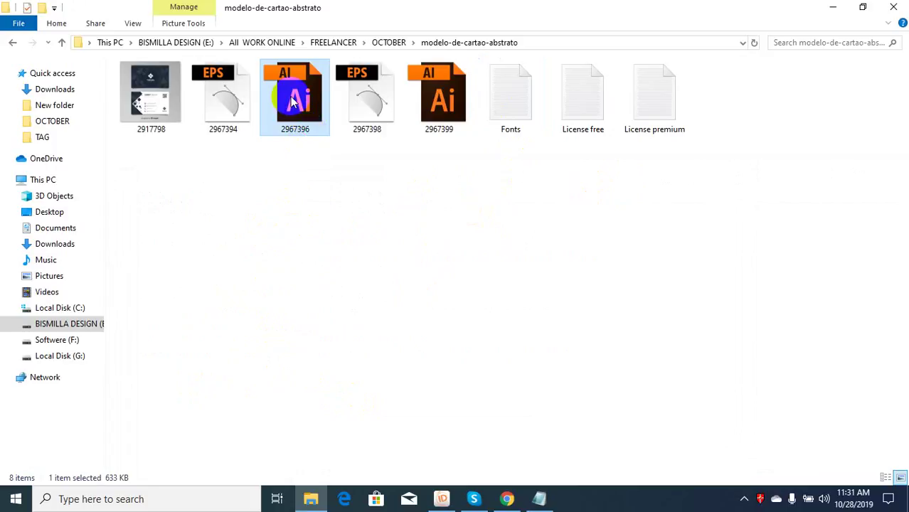
{"action": "double_click", "coordinate": [298, 121]}
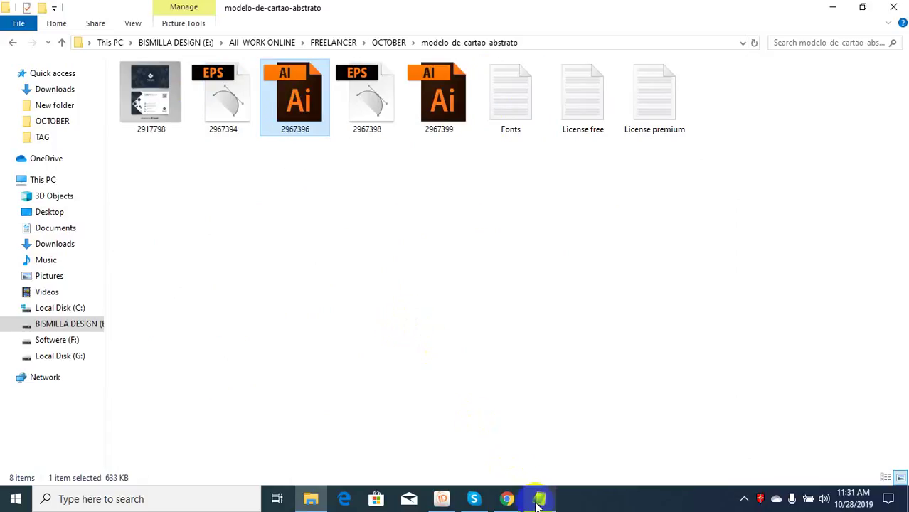
Copy the Caviar Dreams URL from the Fonts text file and open it in a new browser tab
{"action": "mouse_move", "coordinate": [538, 502]}
{"action": "left_click", "coordinate": [541, 452]}
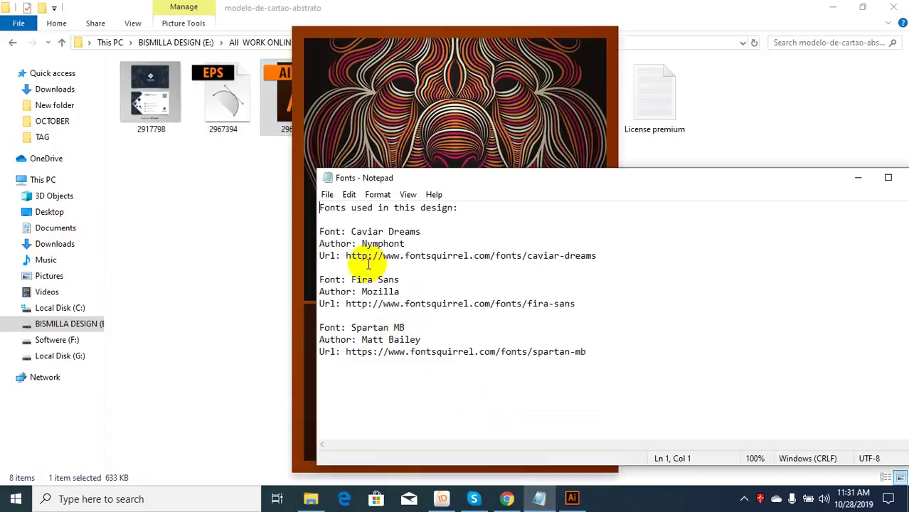
{"action": "left_click_drag", "start_coordinate": [343, 256], "coordinate": [577, 268]}
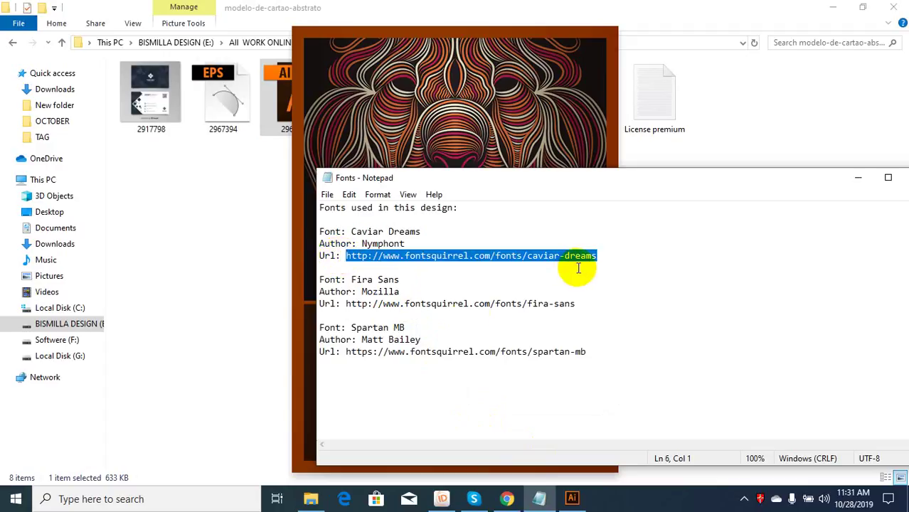
{"action": "left_click", "coordinate": [506, 498]}
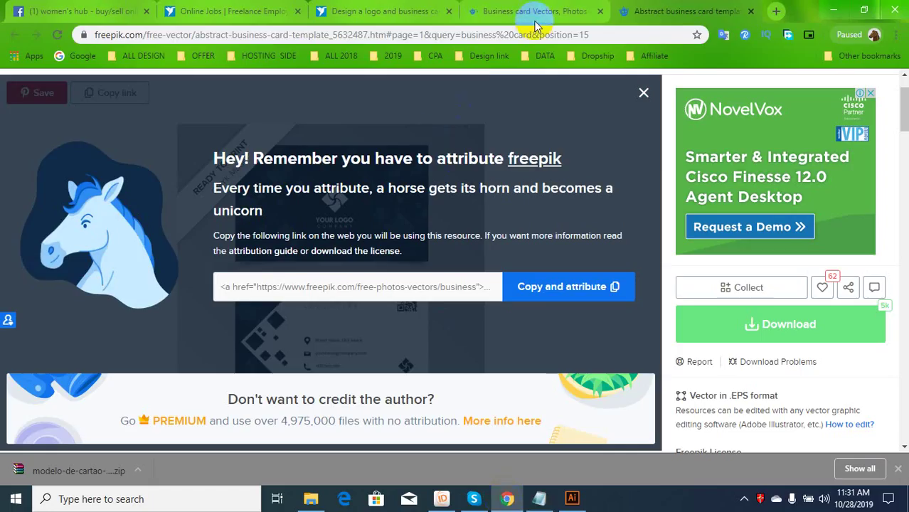
{"action": "left_click", "coordinate": [774, 13]}
{"action": "key", "text": "ctrl+v"}
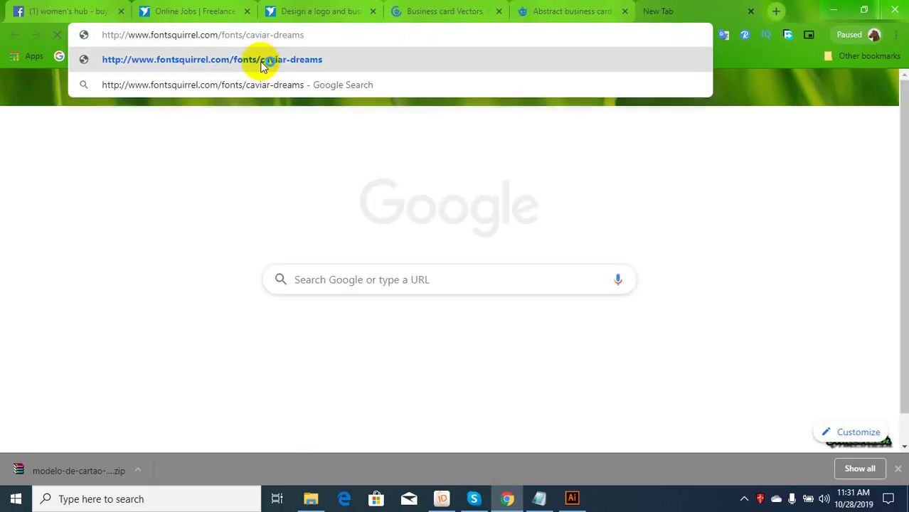
{"action": "left_click", "coordinate": [260, 60]}
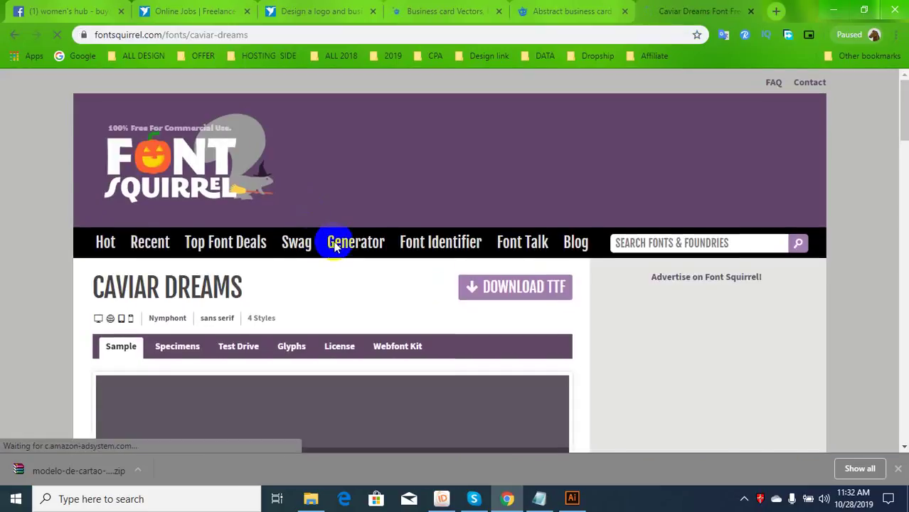
Preview the Caviar Dreams styles, download the TTF archive, and show Caviar-Dreams.zip in its folder
{"action": "scroll", "coordinate": [368, 258], "scroll_direction": "down", "scroll_amount": 2}
{"action": "scroll", "coordinate": [333, 326], "scroll_direction": "down", "scroll_amount": 2}
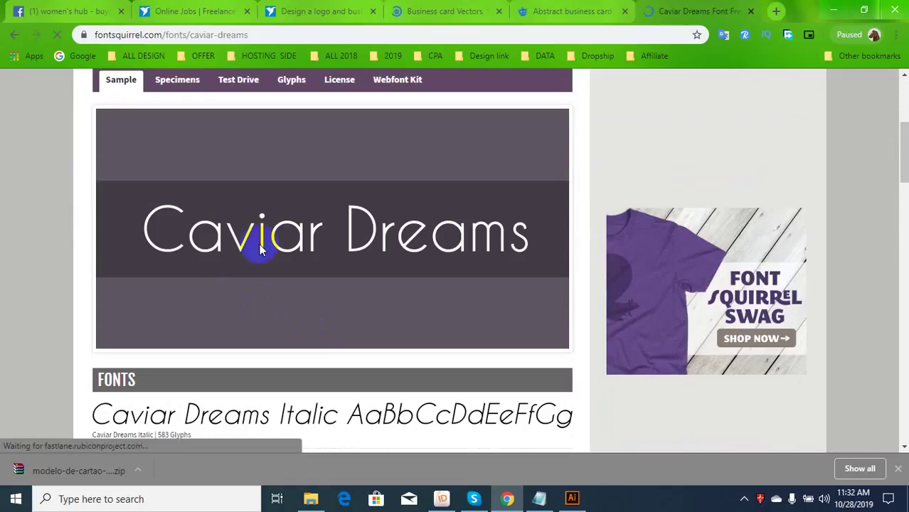
{"action": "scroll", "coordinate": [348, 264], "scroll_direction": "down", "scroll_amount": 2}
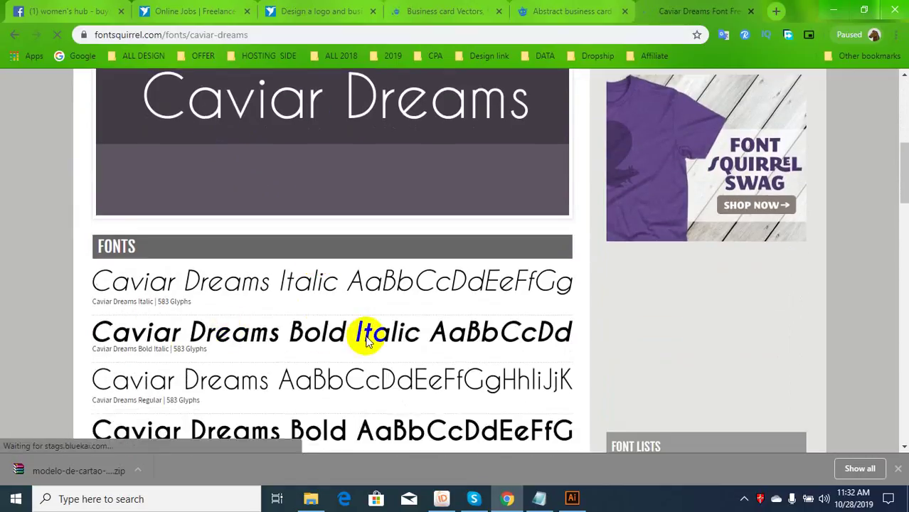
{"action": "scroll", "coordinate": [361, 334], "scroll_direction": "up", "scroll_amount": 6}
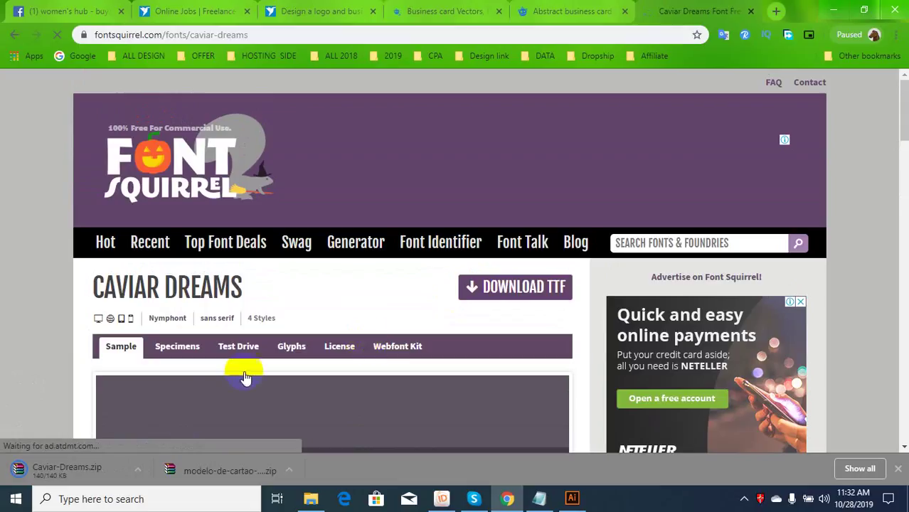
{"action": "left_click", "coordinate": [137, 469]}
{"action": "left_click", "coordinate": [158, 424]}
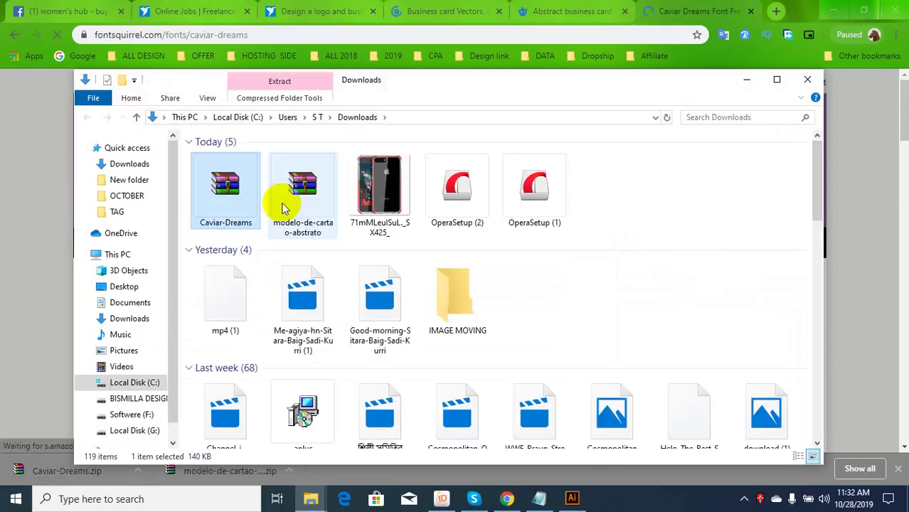
Move the Caviar-Dreams archive from Downloads into the FONT folder using cut and paste
{"action": "right_click", "coordinate": [245, 254]}
{"action": "left_click", "coordinate": [260, 380]}
{"action": "scroll", "coordinate": [330, 353], "scroll_direction": "down", "scroll_amount": 12}
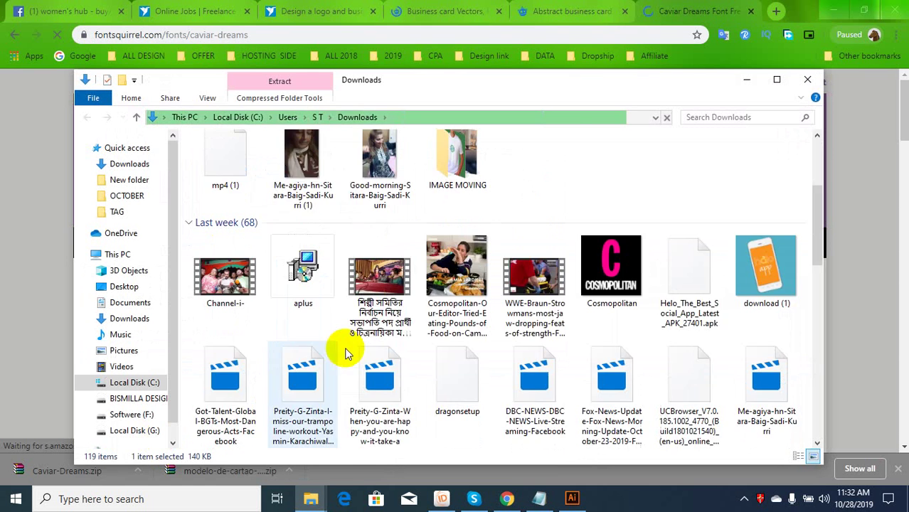
{"action": "scroll", "coordinate": [415, 358], "scroll_direction": "down", "scroll_amount": 6}
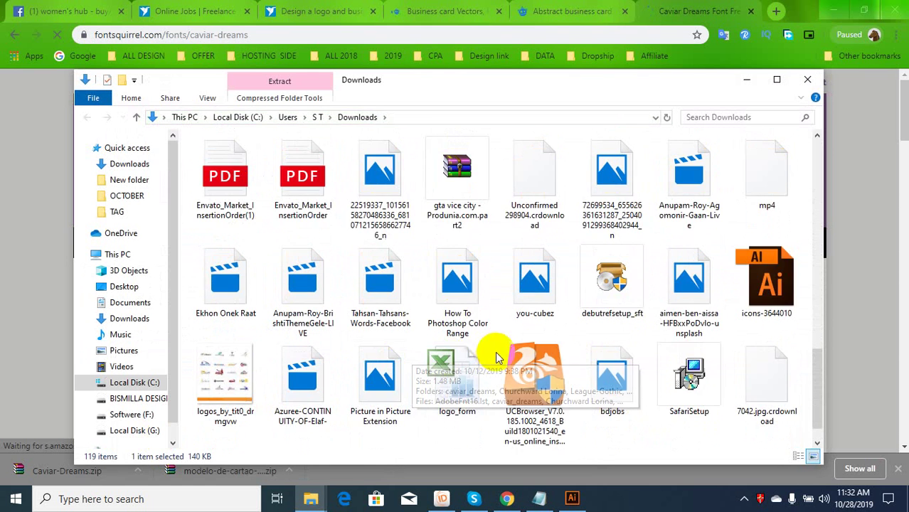
{"action": "scroll", "coordinate": [491, 349], "scroll_direction": "up", "scroll_amount": 6}
{"action": "scroll", "coordinate": [591, 349], "scroll_direction": "down", "scroll_amount": 3}
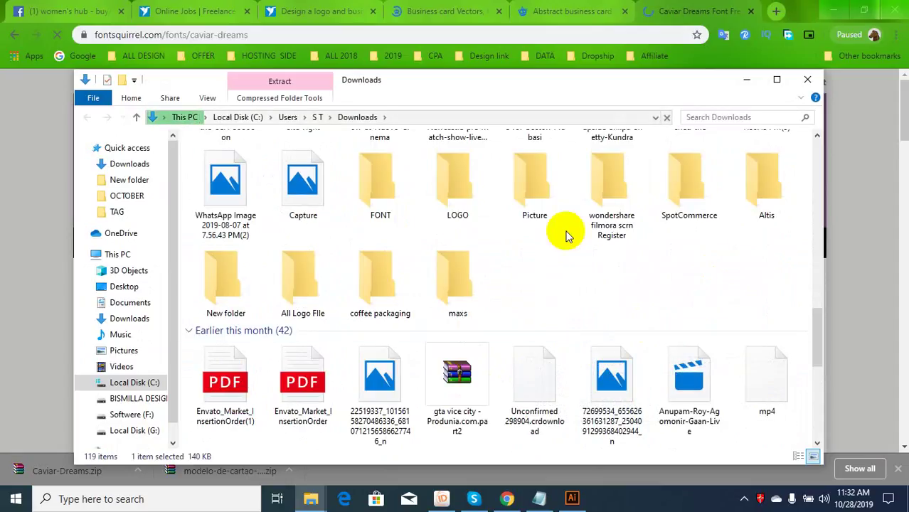
{"action": "double_click", "coordinate": [403, 188]}
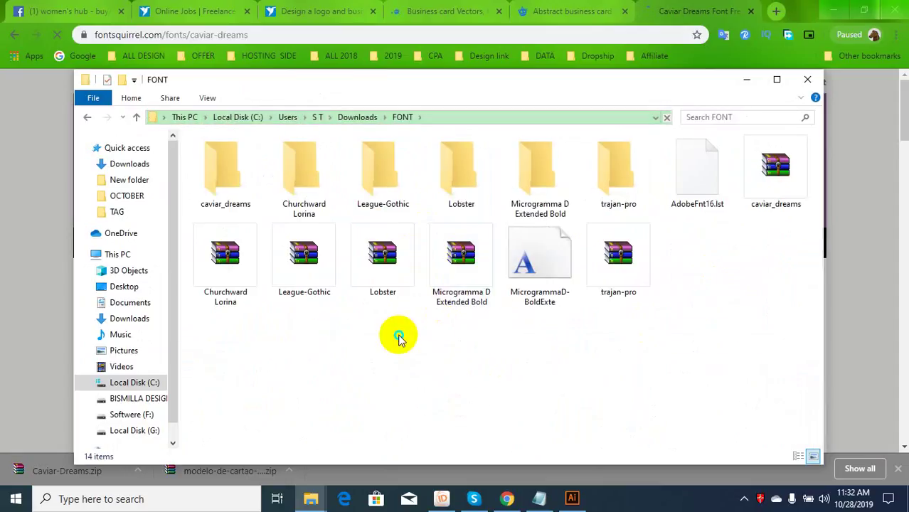
{"action": "right_click", "coordinate": [411, 145]}
{"action": "left_click", "coordinate": [450, 249]}
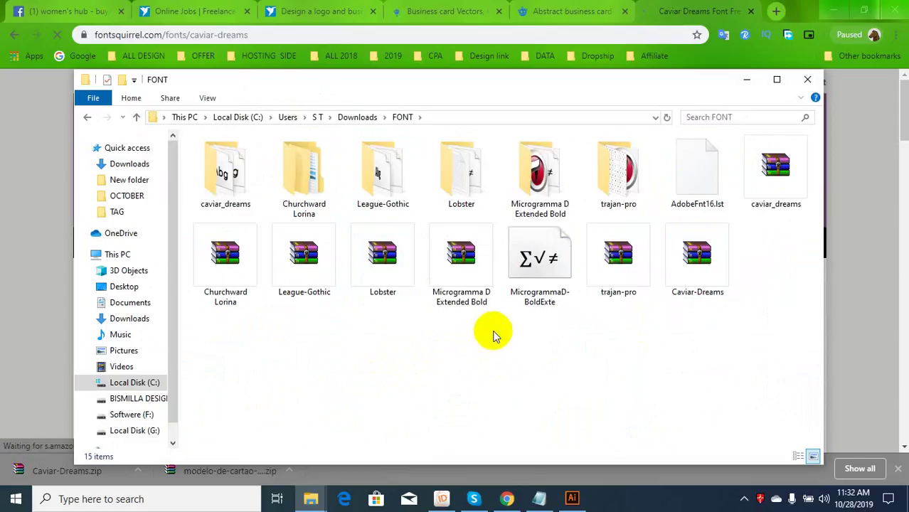
{"action": "right_click", "coordinate": [393, 377]}
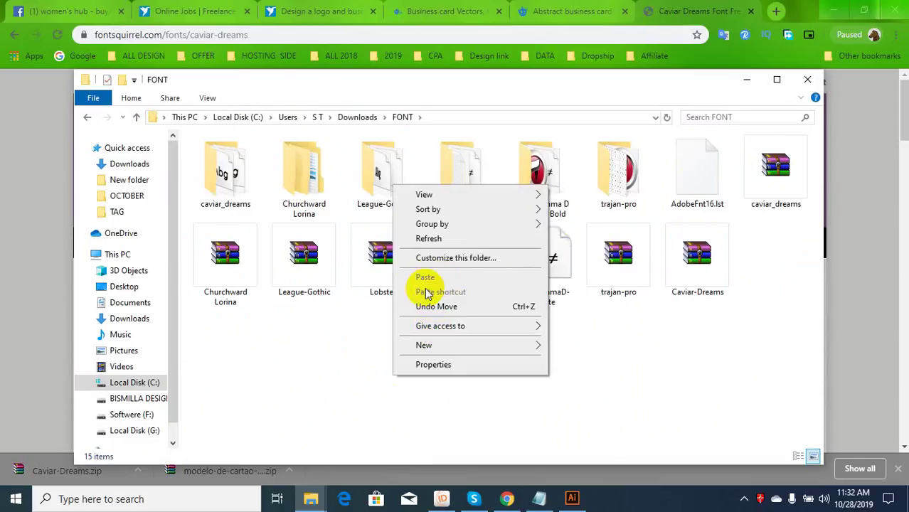
{"action": "left_click", "coordinate": [295, 384]}
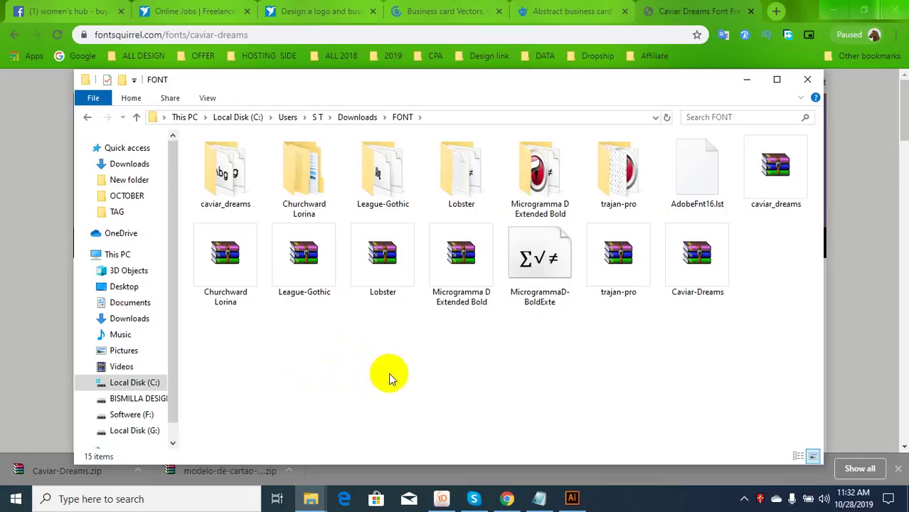
{"action": "right_click", "coordinate": [297, 341]}
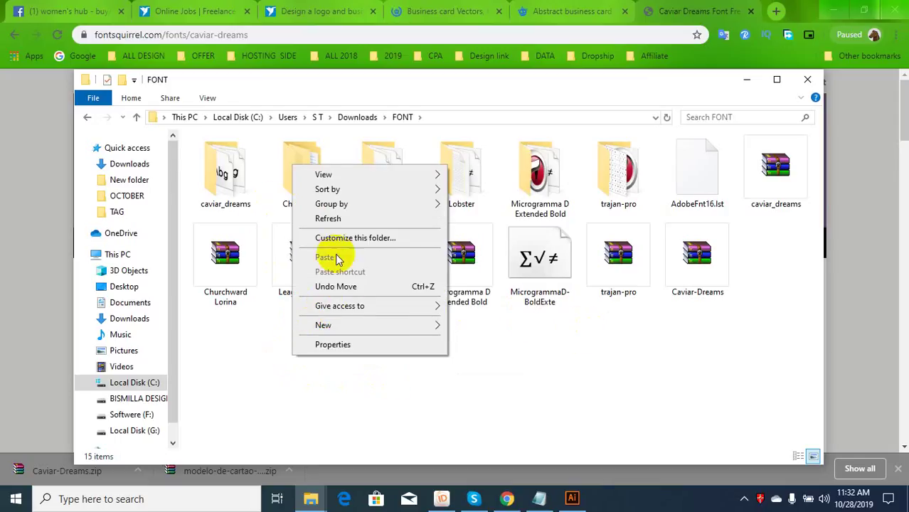
{"action": "left_click", "coordinate": [724, 328]}
{"action": "left_click", "coordinate": [713, 296]}
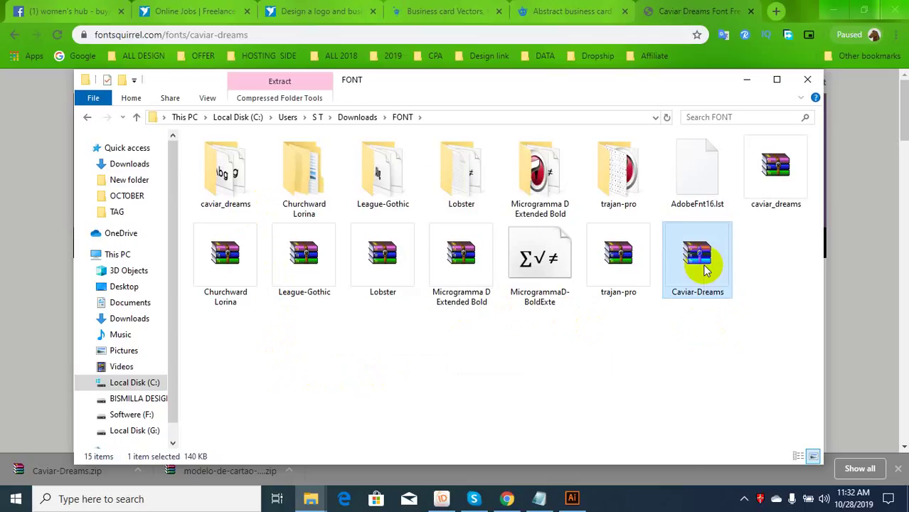
{"action": "right_click", "coordinate": [703, 288]}
{"action": "left_click", "coordinate": [594, 385]}
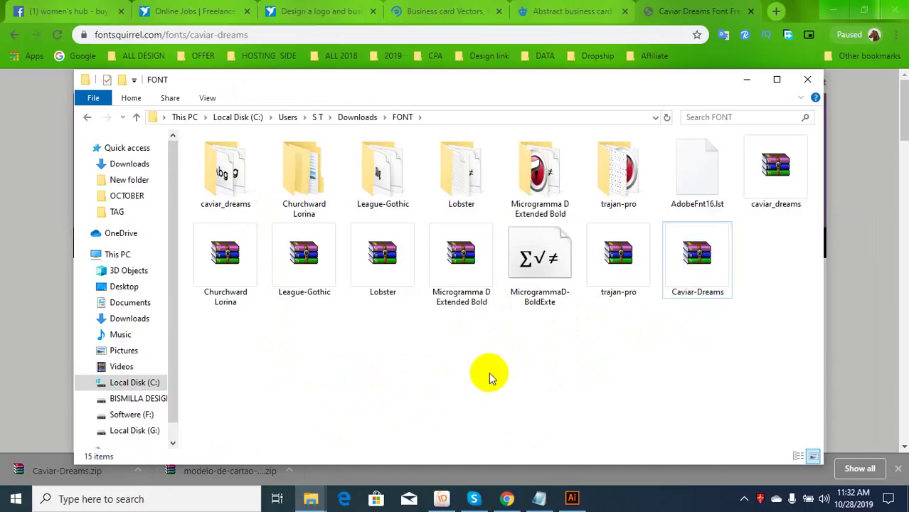
Install all four CaviarDreams font files from the existing caviar_dreams folder, replacing the versions already installed
{"action": "double_click", "coordinate": [243, 186]}
{"action": "left_click_drag", "start_coordinate": [324, 288], "coordinate": [269, 158]}
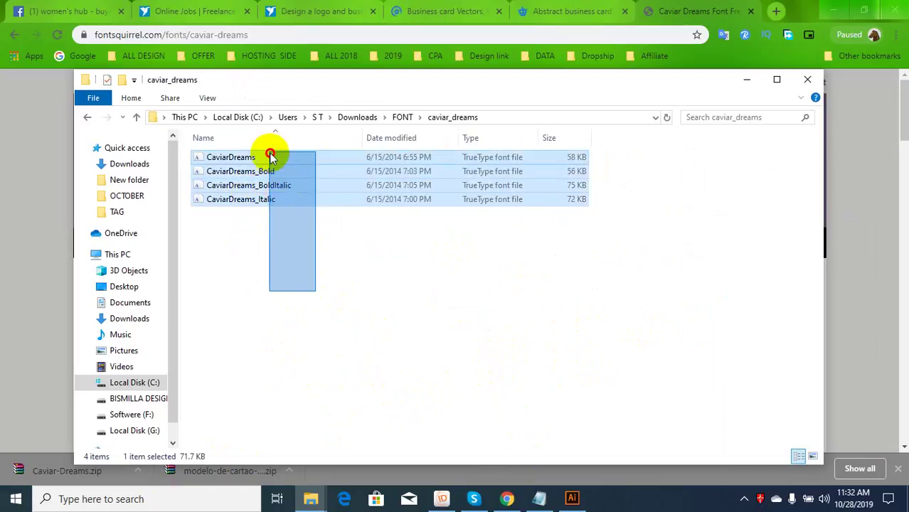
{"action": "right_click", "coordinate": [261, 179]}
{"action": "left_click", "coordinate": [292, 226]}
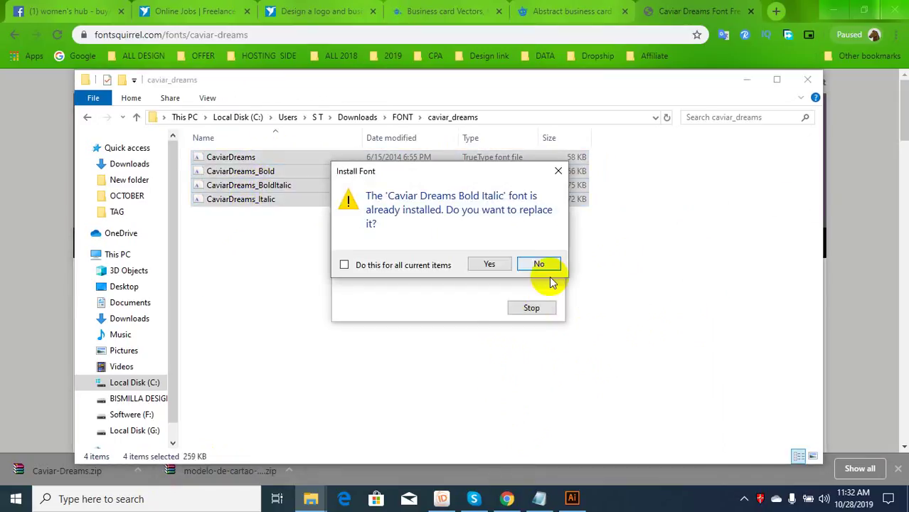
{"action": "left_click", "coordinate": [496, 265]}
{"action": "left_click", "coordinate": [495, 260]}
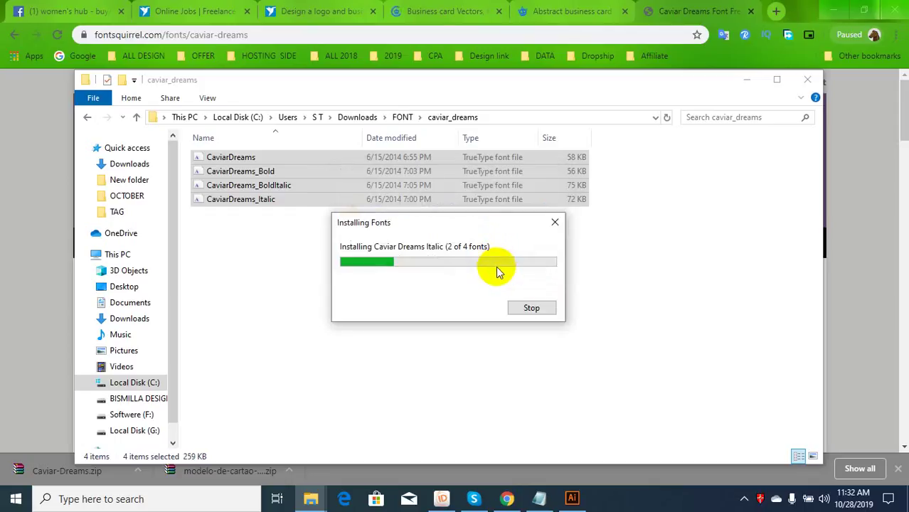
{"action": "left_click", "coordinate": [491, 258]}
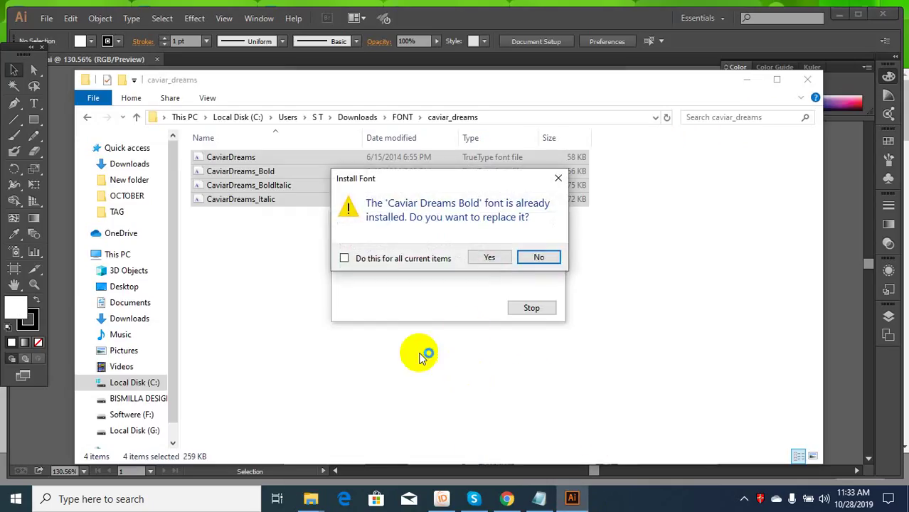
{"action": "left_click", "coordinate": [496, 258]}
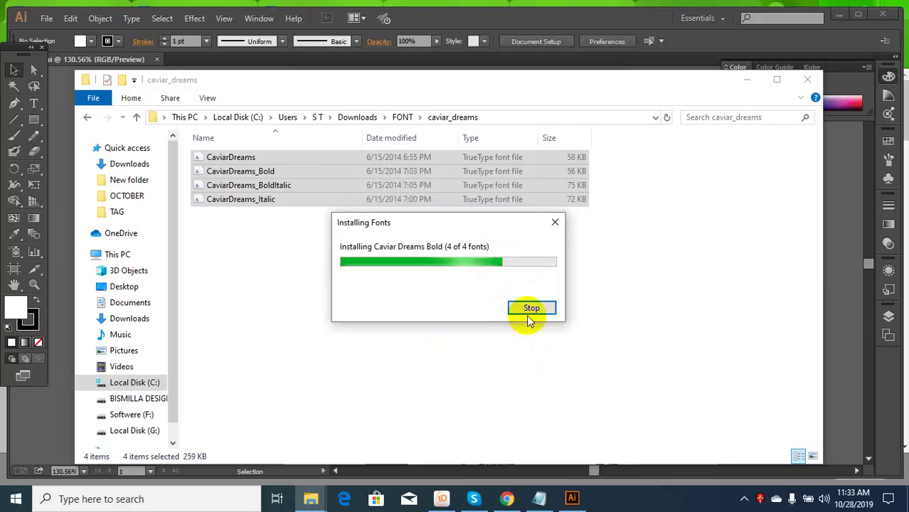
{"action": "left_click", "coordinate": [555, 225]}
{"action": "left_click", "coordinate": [574, 356]}
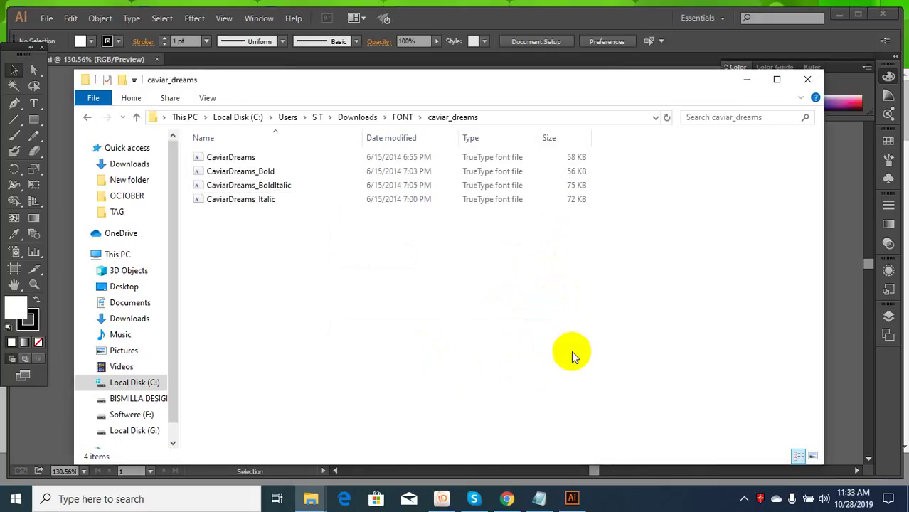
Switch to Illustrator, open Find Font for the missing fonts, and replace LeagueSpartan Bold with FiraSans Light
{"action": "left_click", "coordinate": [569, 498]}
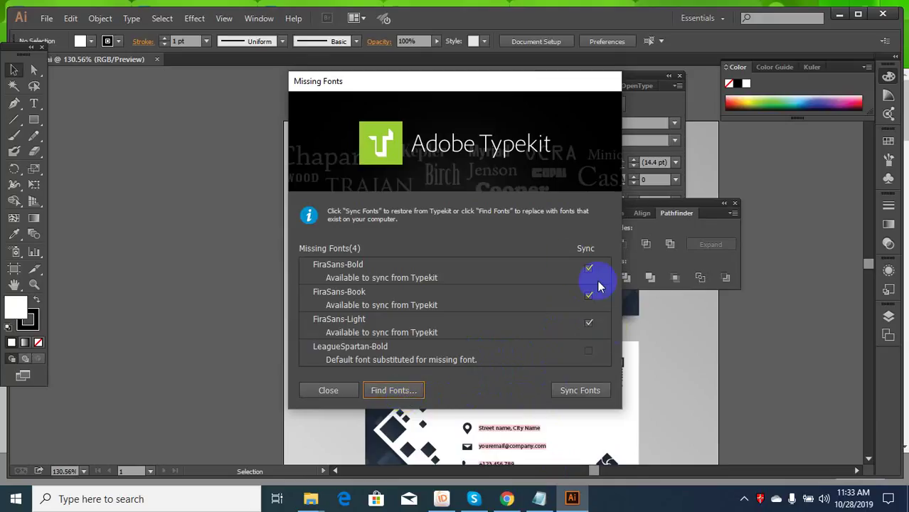
{"action": "left_click", "coordinate": [419, 395]}
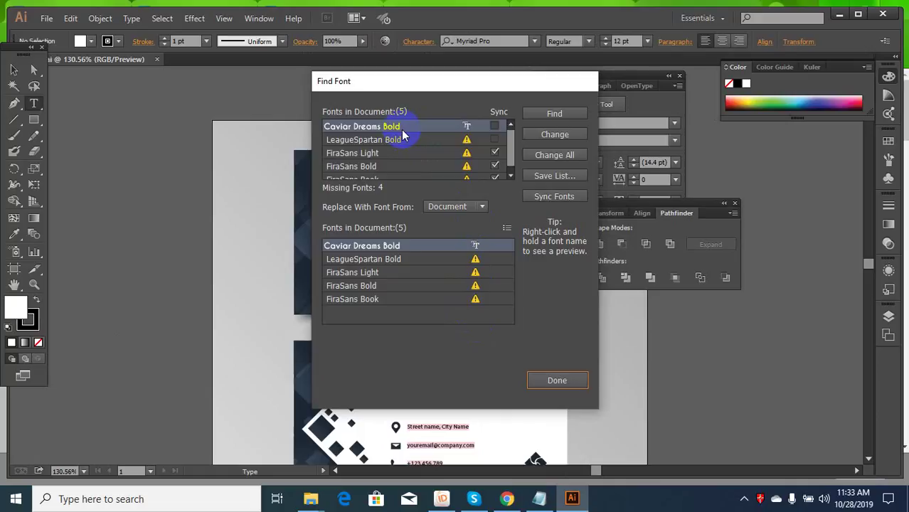
{"action": "left_click", "coordinate": [392, 145]}
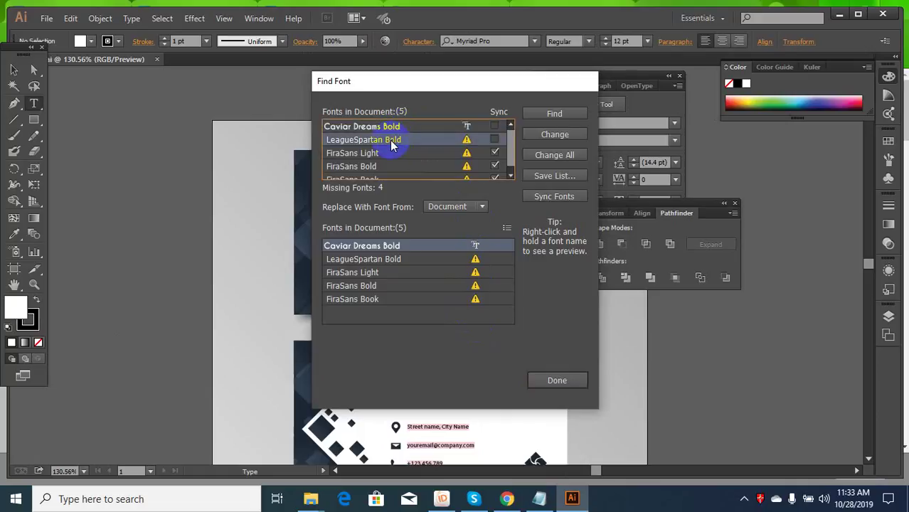
{"action": "left_click", "coordinate": [375, 273]}
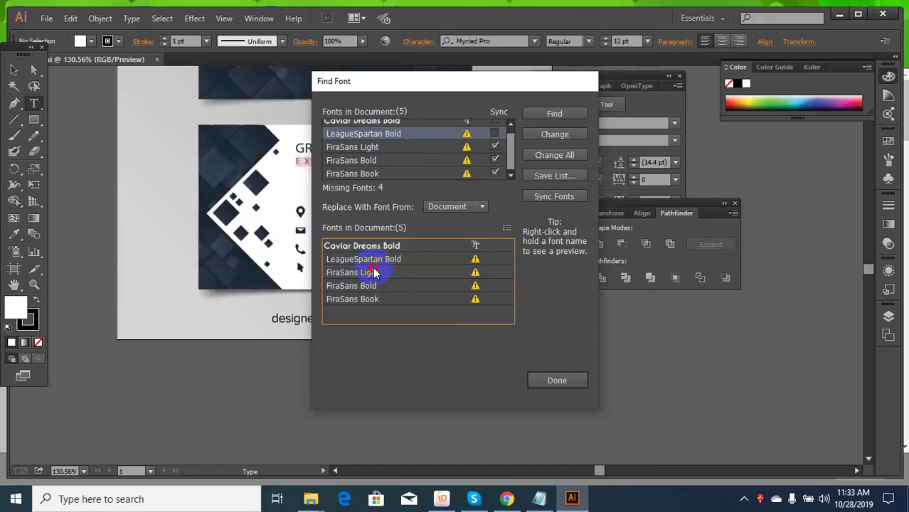
{"action": "double_click", "coordinate": [375, 272]}
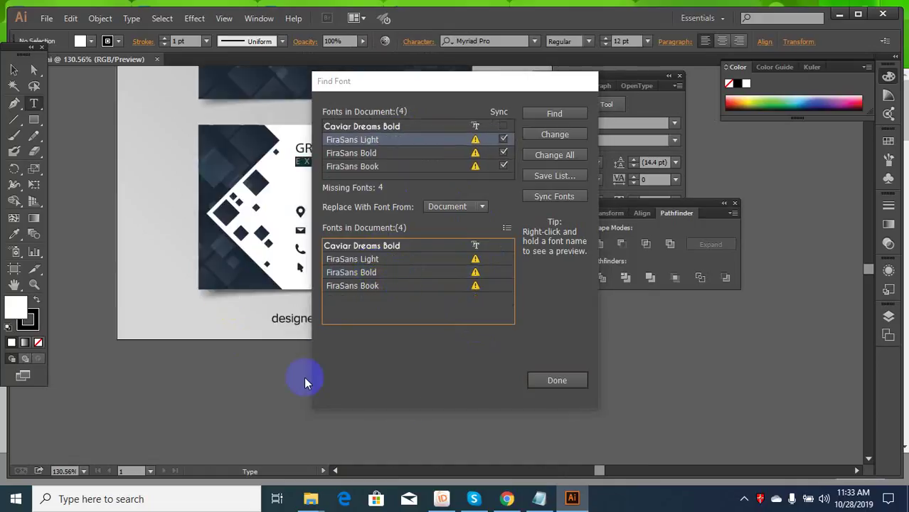
Copy the Fira Sans URL from the Fonts text file and load it in the browser's Font Squirrel tab
{"action": "left_click", "coordinate": [508, 500]}
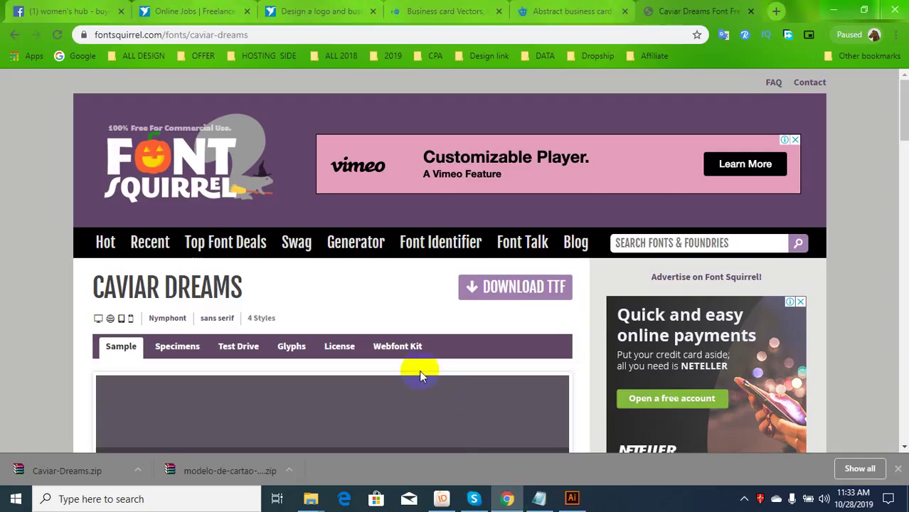
{"action": "left_click", "coordinate": [562, 11]}
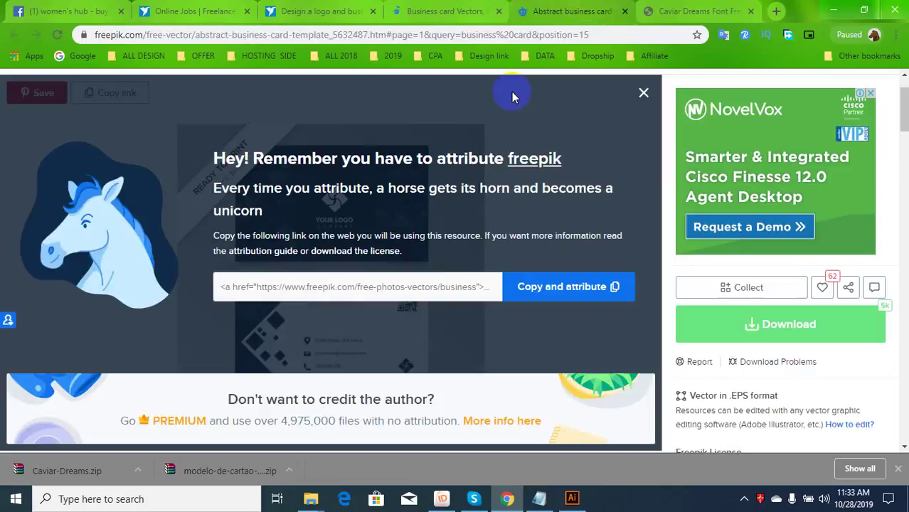
{"action": "left_click", "coordinate": [540, 498]}
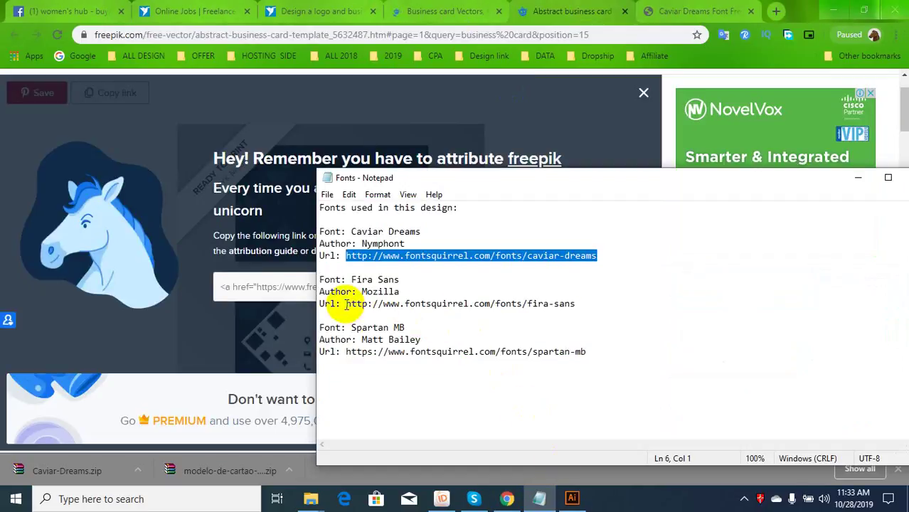
{"action": "left_click_drag", "start_coordinate": [346, 304], "coordinate": [672, 316]}
{"action": "key", "text": "ctrl+c"}
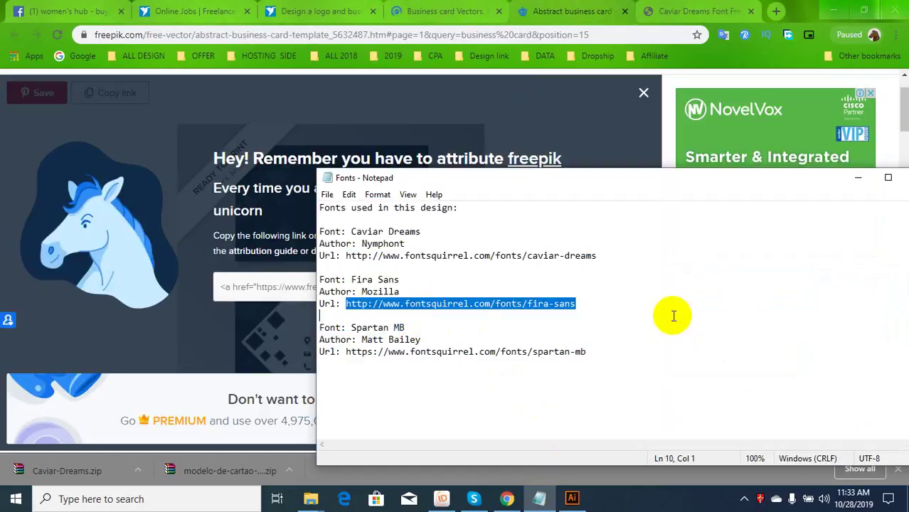
{"action": "left_click", "coordinate": [674, 6]}
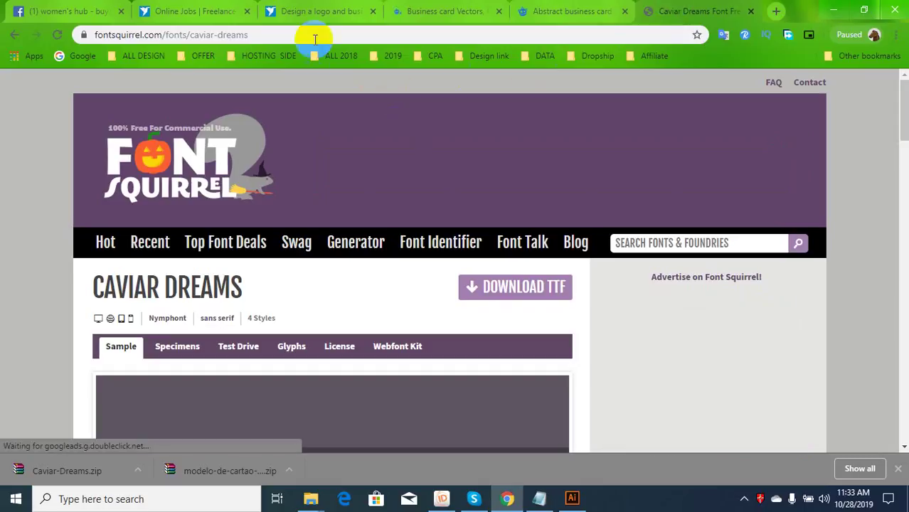
{"action": "left_click", "coordinate": [314, 34]}
{"action": "key", "text": "ctrl+v"}
{"action": "key", "text": "Return"}
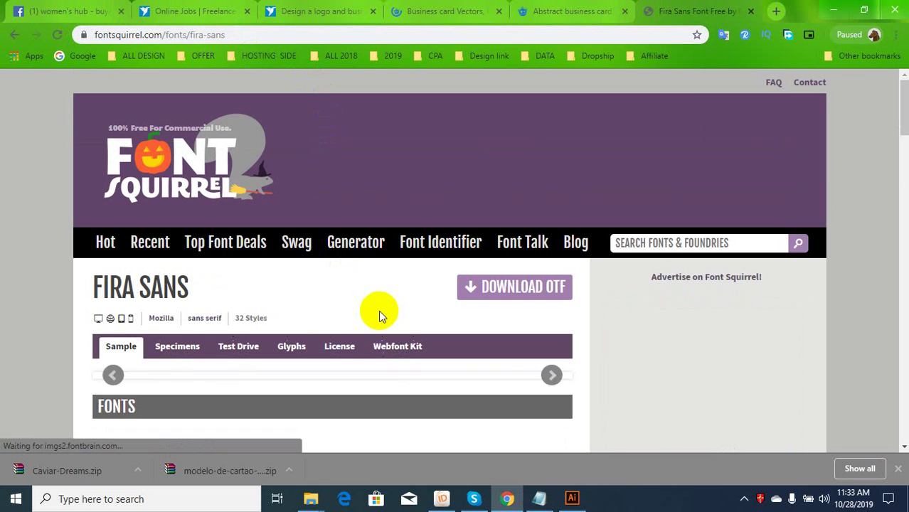
Preview the Fira Sans styles on its font page and download the OTF archive
{"action": "scroll", "coordinate": [377, 322], "scroll_direction": "down", "scroll_amount": 10}
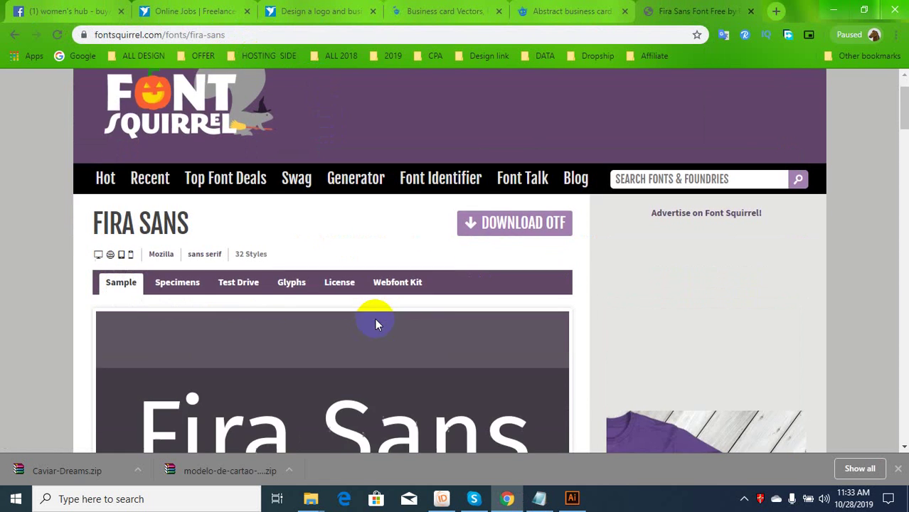
{"action": "scroll", "coordinate": [381, 325], "scroll_direction": "down", "scroll_amount": 3}
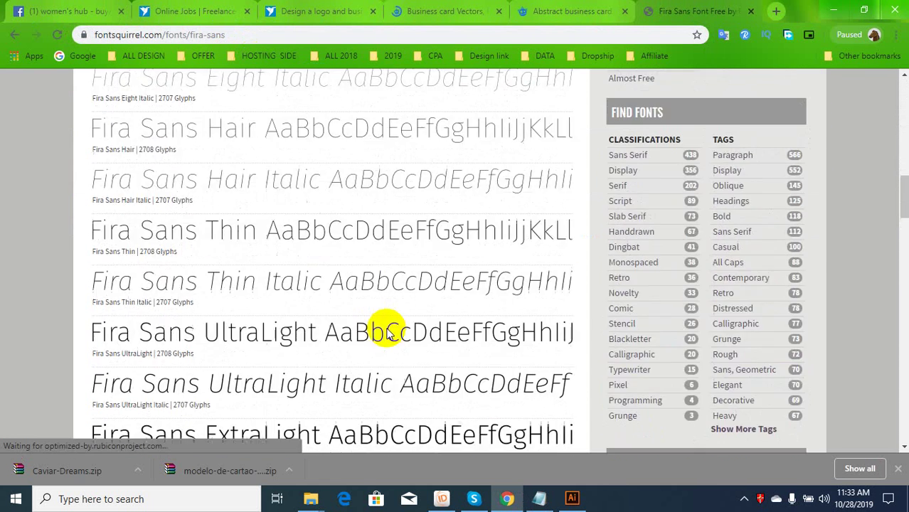
{"action": "scroll", "coordinate": [385, 325], "scroll_direction": "up", "scroll_amount": 7}
{"action": "scroll", "coordinate": [512, 213], "scroll_direction": "up", "scroll_amount": 3}
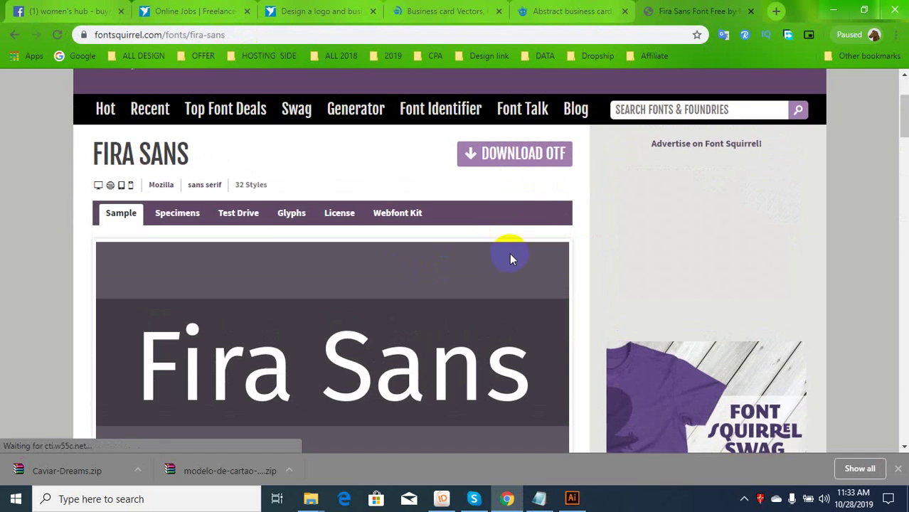
{"action": "left_click", "coordinate": [509, 162]}
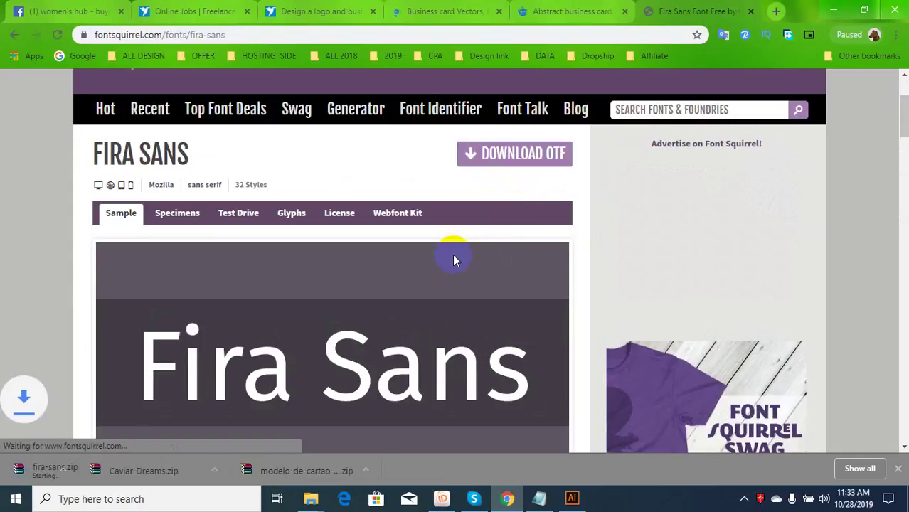
Copy the Spartan MB URL from the Fonts text file and load it in the Font Squirrel tab
{"action": "left_click", "coordinate": [539, 499]}
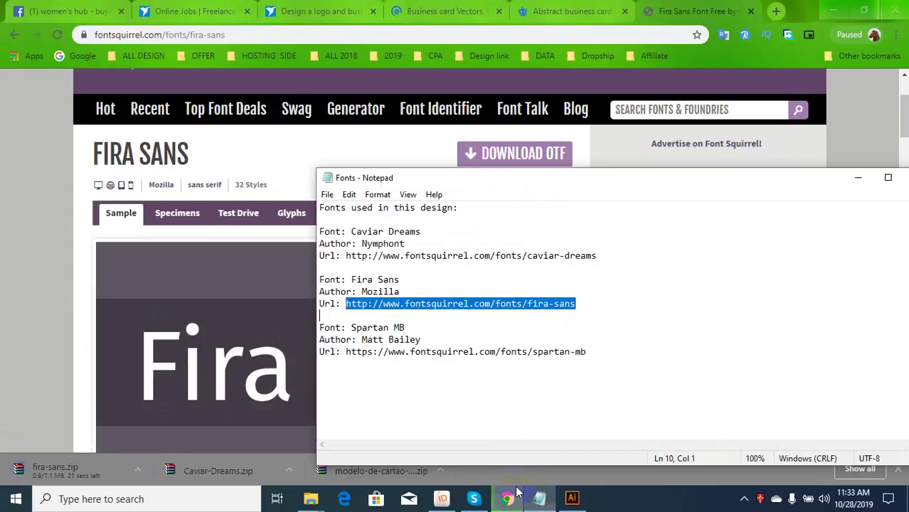
{"action": "left_click_drag", "start_coordinate": [345, 352], "coordinate": [607, 359]}
{"action": "key", "text": "ctrl+c"}
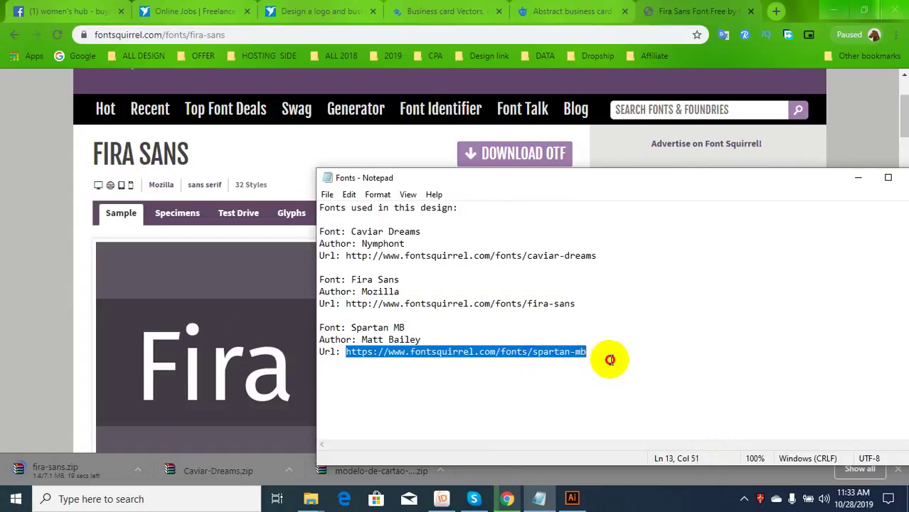
{"action": "left_click", "coordinate": [294, 34]}
{"action": "key", "text": "ctrl+v"}
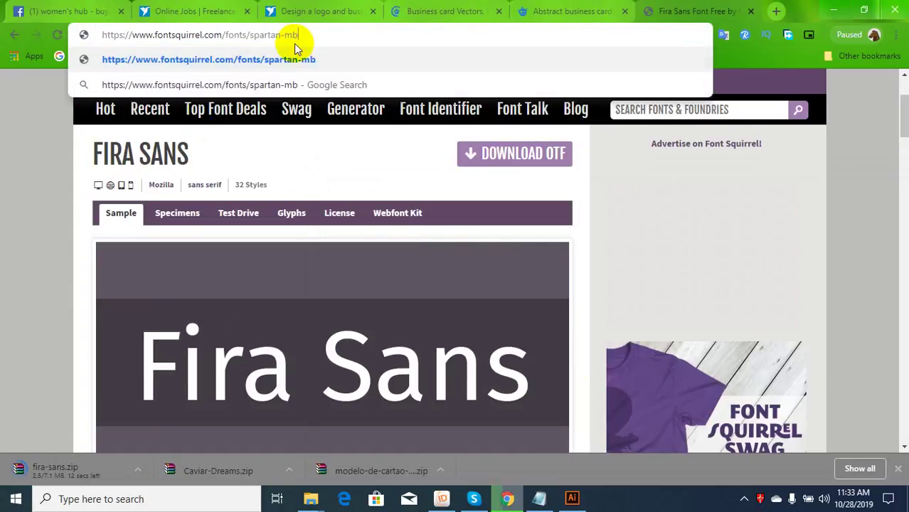
{"action": "key", "text": "Return"}
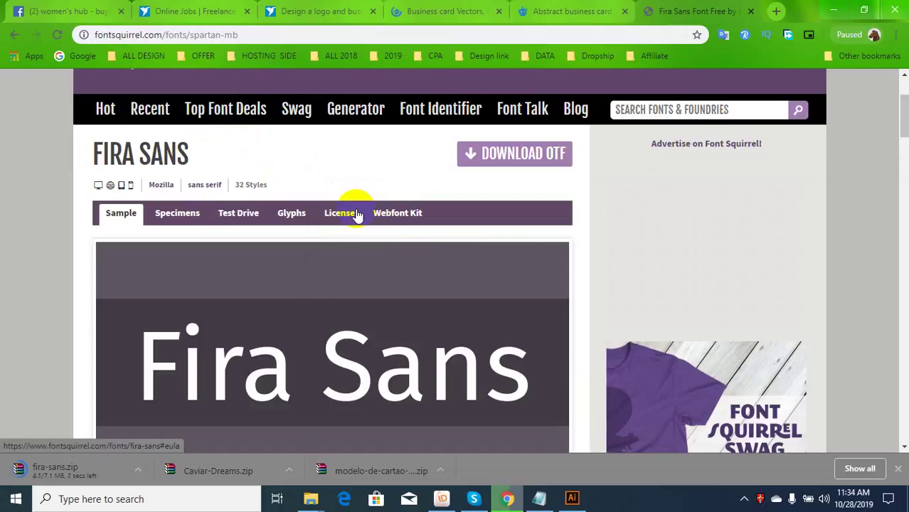
{"action": "left_click", "coordinate": [478, 35]}
{"action": "key", "text": "Return"}
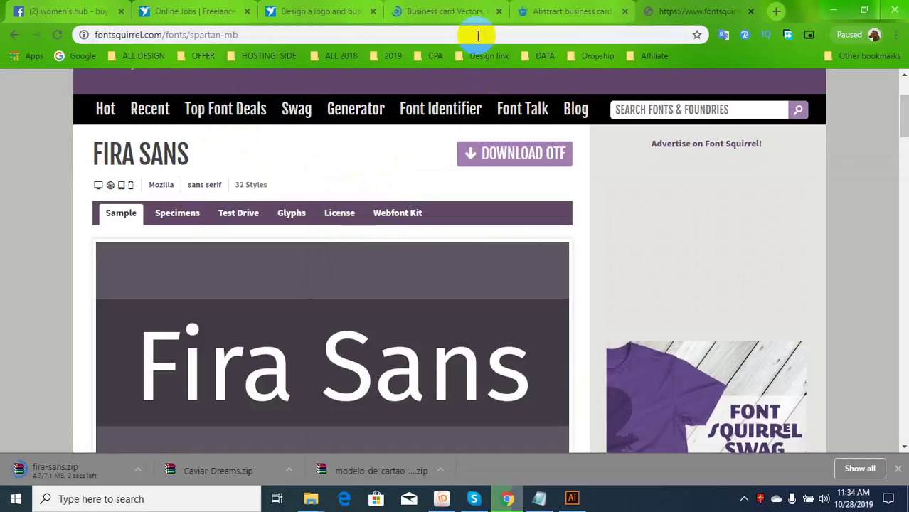
Look over the upper part of the Spartan MB font page and reload the page
{"action": "scroll", "coordinate": [215, 303], "scroll_direction": "down", "scroll_amount": 1}
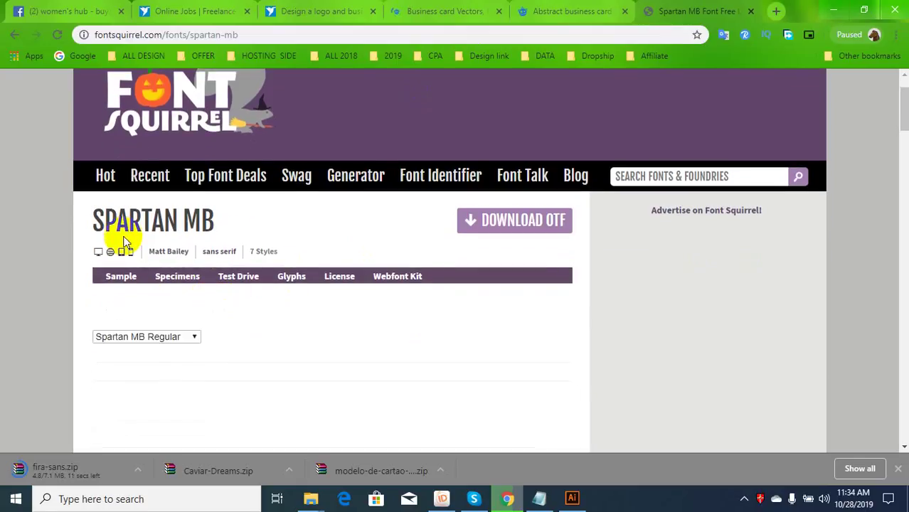
{"action": "scroll", "coordinate": [208, 249], "scroll_direction": "down", "scroll_amount": 5}
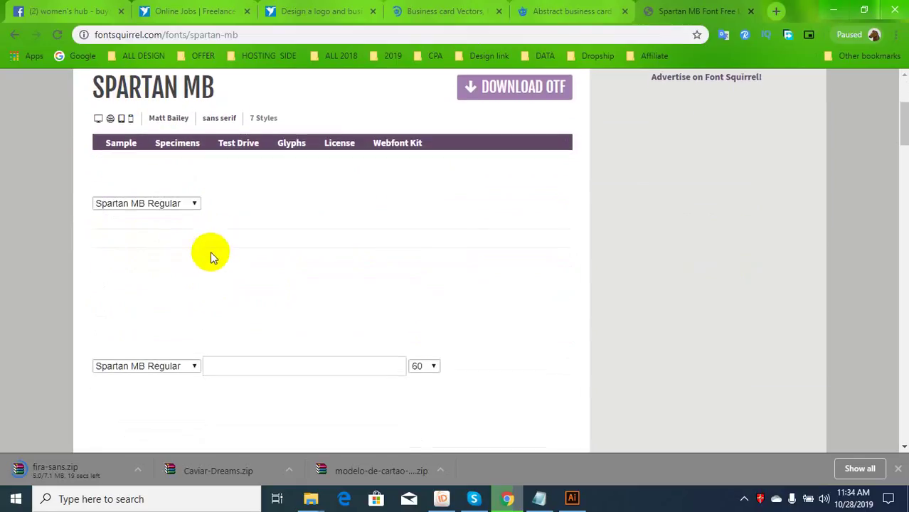
{"action": "scroll", "coordinate": [235, 274], "scroll_direction": "up", "scroll_amount": 5}
{"action": "scroll", "coordinate": [401, 252], "scroll_direction": "up", "scroll_amount": 1}
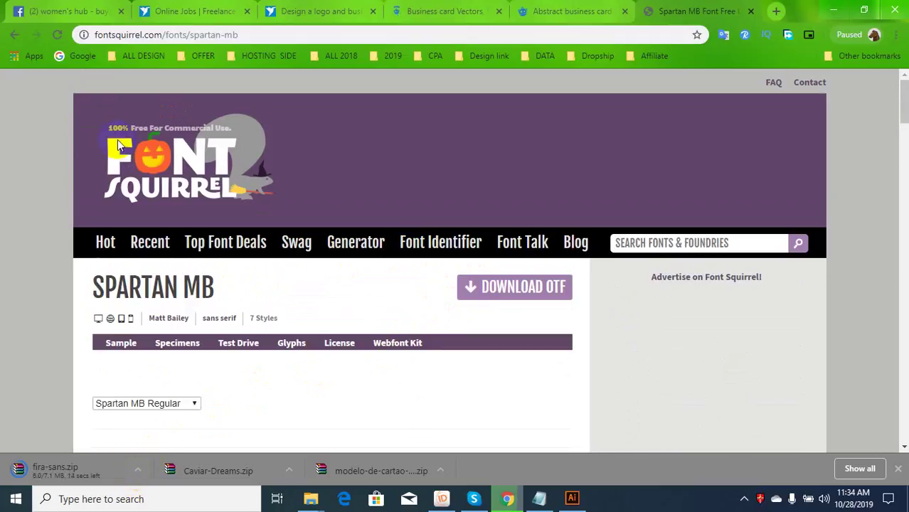
{"action": "left_click", "coordinate": [57, 35]}
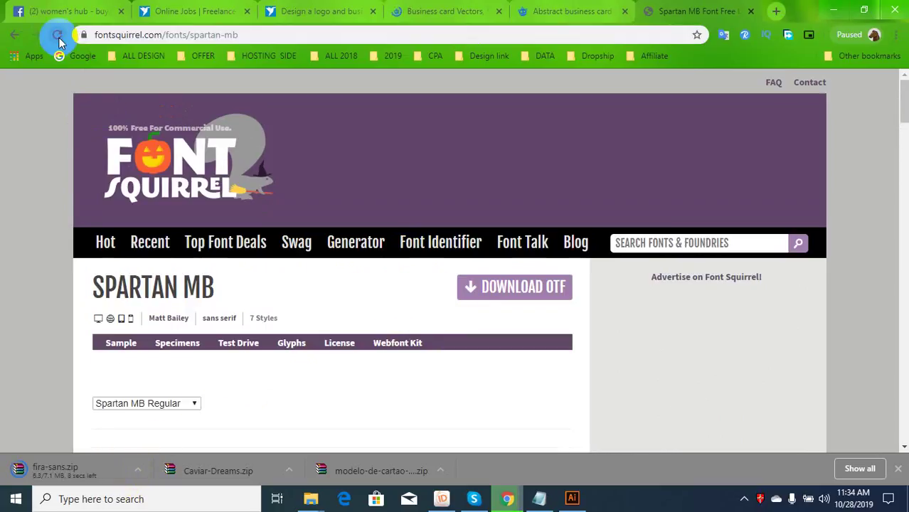
Examine the Spartan MB style samples, license text and font information on the reloaded page
{"action": "scroll", "coordinate": [99, 219], "scroll_direction": "down", "scroll_amount": 3}
{"action": "scroll", "coordinate": [263, 385], "scroll_direction": "down", "scroll_amount": 8}
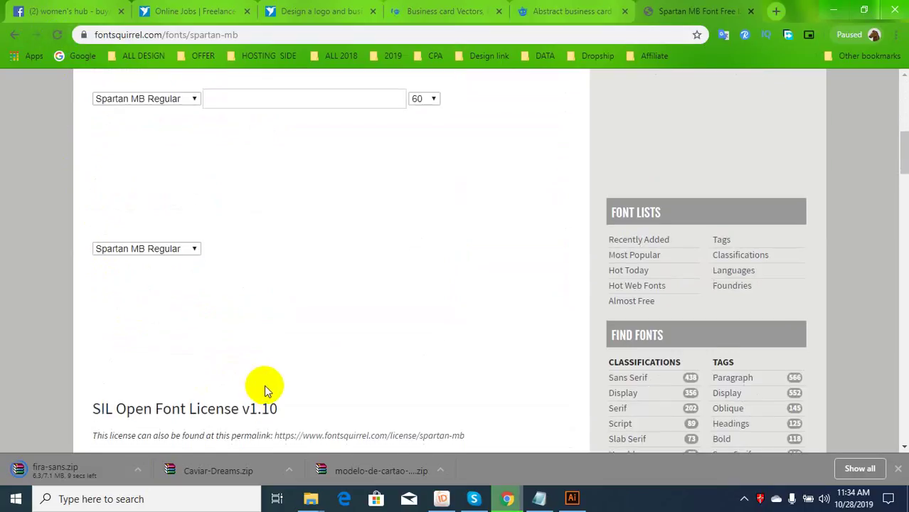
{"action": "scroll", "coordinate": [271, 390], "scroll_direction": "down", "scroll_amount": 15}
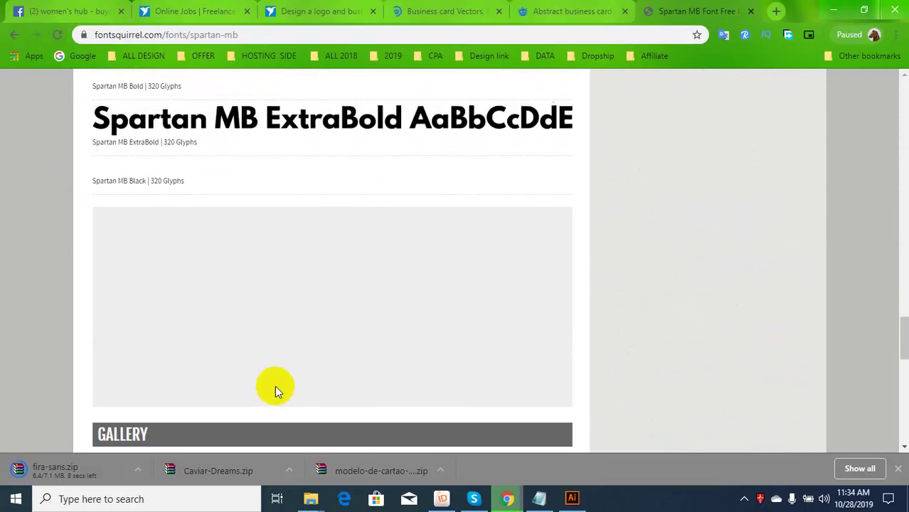
{"action": "scroll", "coordinate": [278, 386], "scroll_direction": "up", "scroll_amount": 3}
{"action": "scroll", "coordinate": [277, 383], "scroll_direction": "down", "scroll_amount": 3}
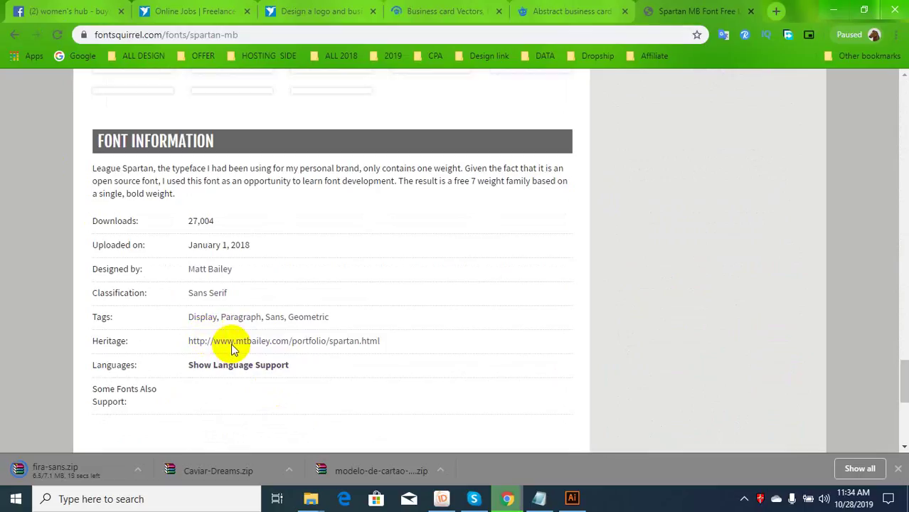
{"action": "scroll", "coordinate": [200, 238], "scroll_direction": "up", "scroll_amount": 20}
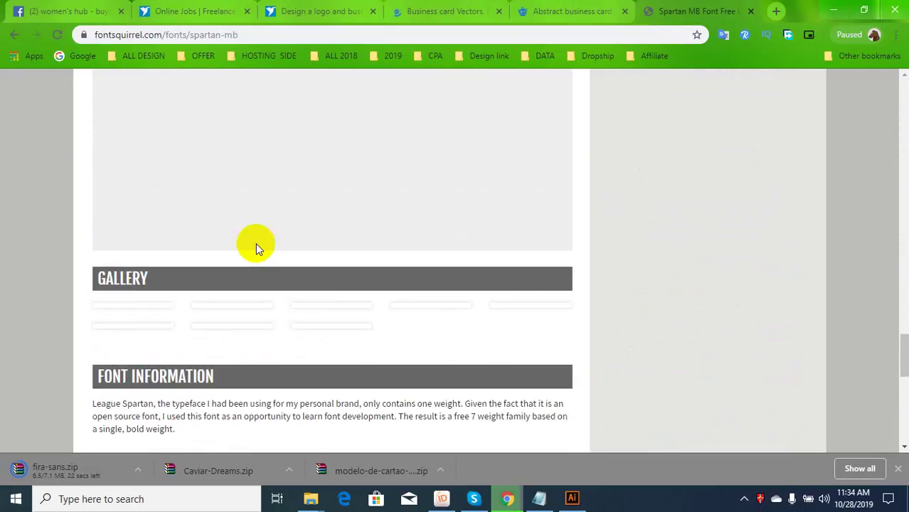
{"action": "scroll", "coordinate": [471, 292], "scroll_direction": "up", "scroll_amount": 5}
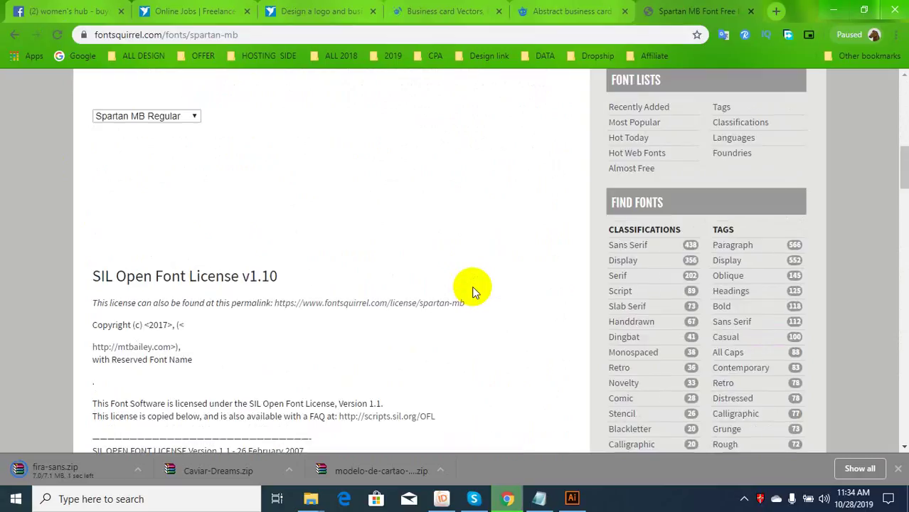
{"action": "scroll", "coordinate": [471, 288], "scroll_direction": "up", "scroll_amount": 10}
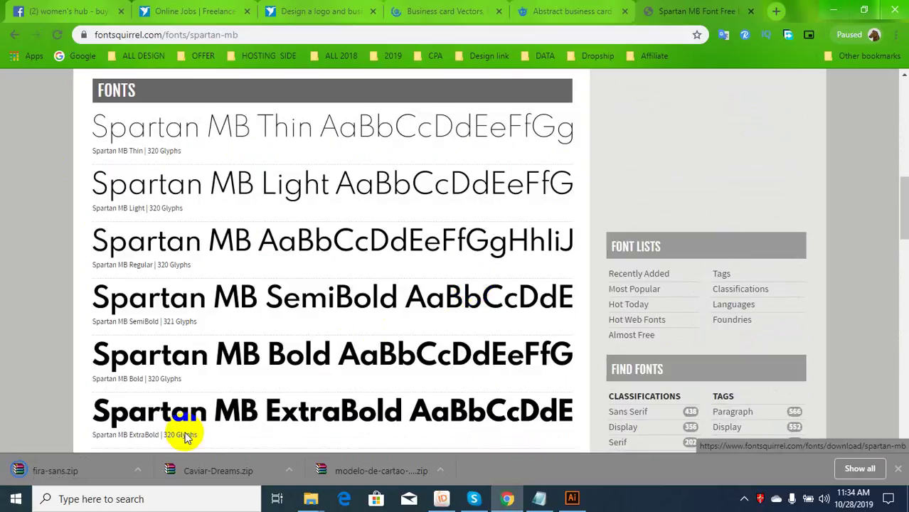
Show the downloaded fira-sans.zip in its folder and cut the archive for moving
{"action": "left_click", "coordinate": [138, 469]}
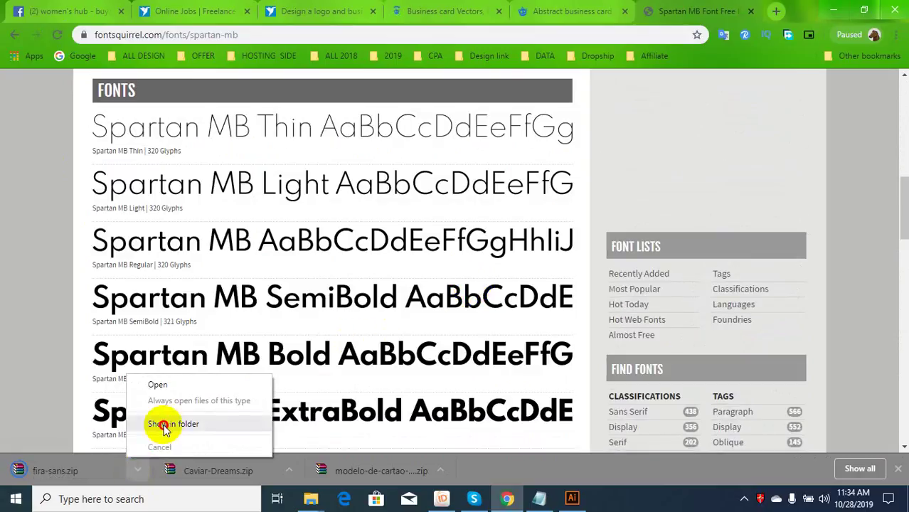
{"action": "left_click", "coordinate": [164, 425]}
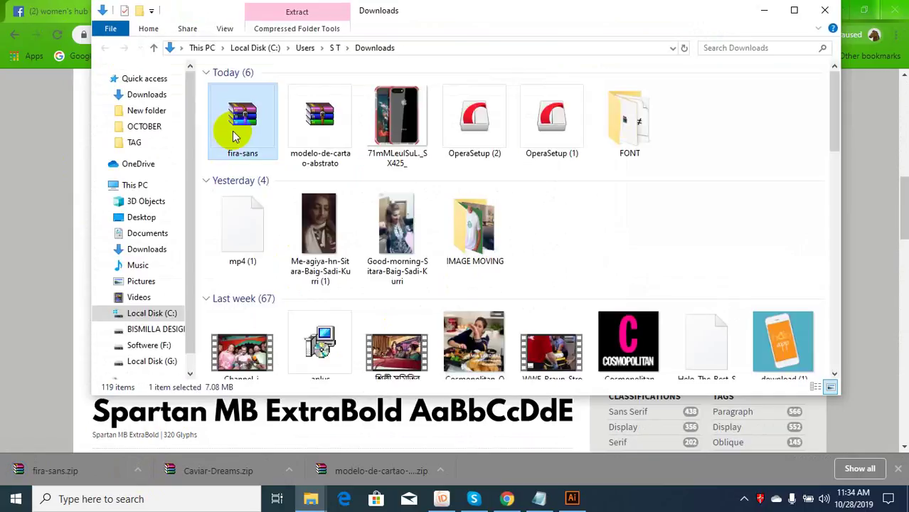
{"action": "right_click", "coordinate": [239, 136]}
{"action": "left_click", "coordinate": [281, 310]}
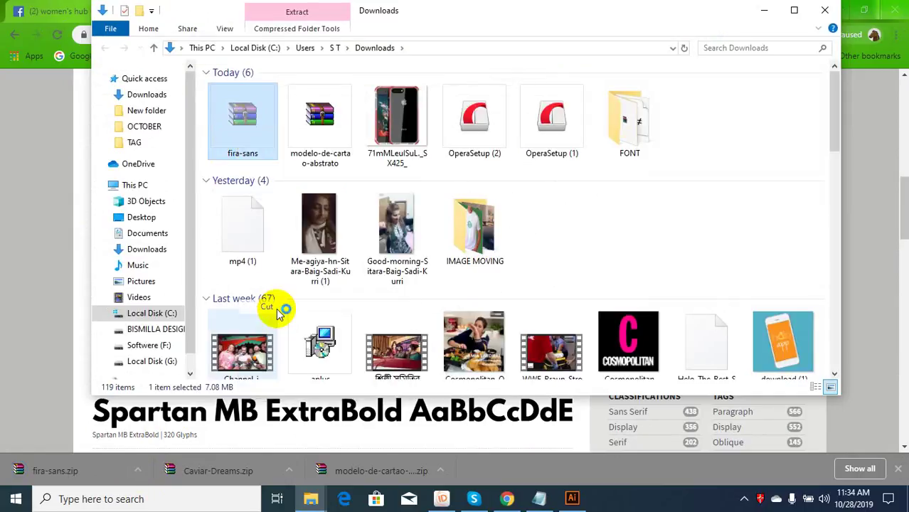
Locate the FONT folder within Downloads and open it as the destination for the cut fira-sans archive
{"action": "scroll", "coordinate": [442, 356], "scroll_direction": "down", "scroll_amount": 10}
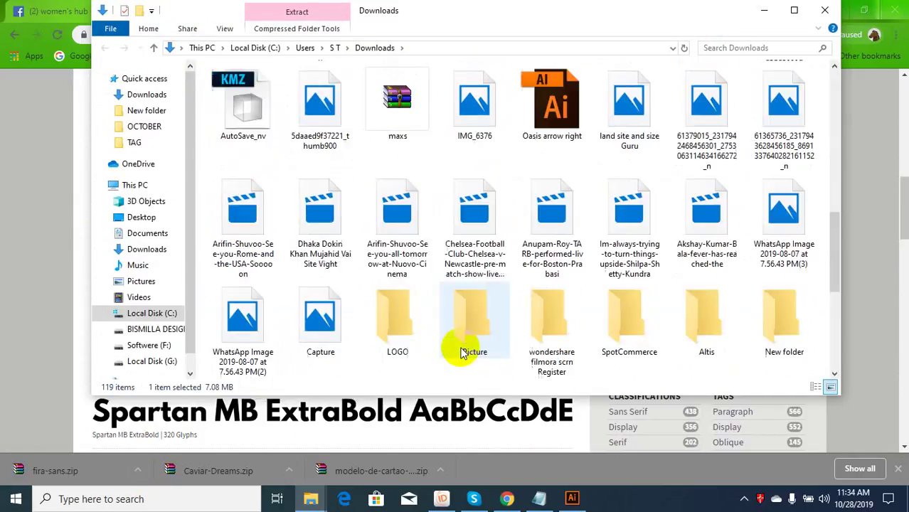
{"action": "scroll", "coordinate": [463, 352], "scroll_direction": "down", "scroll_amount": 3}
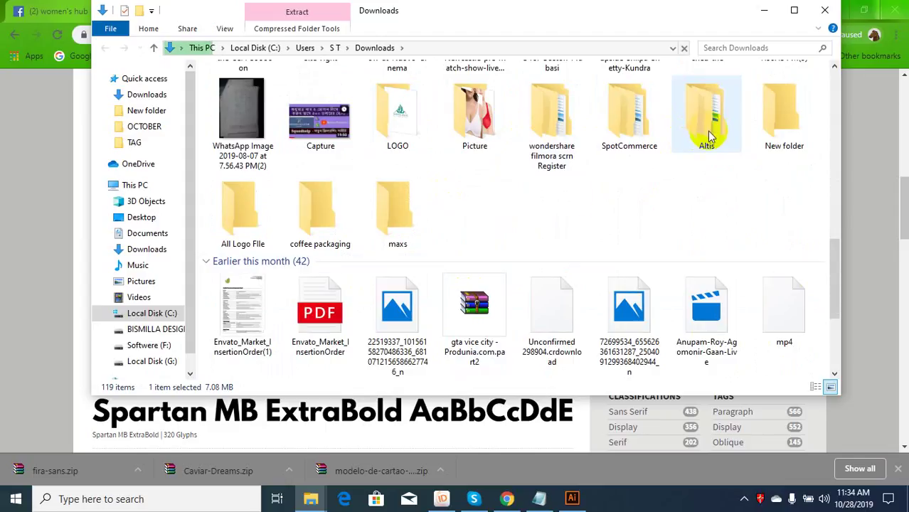
{"action": "scroll", "coordinate": [404, 235], "scroll_direction": "up", "scroll_amount": 3}
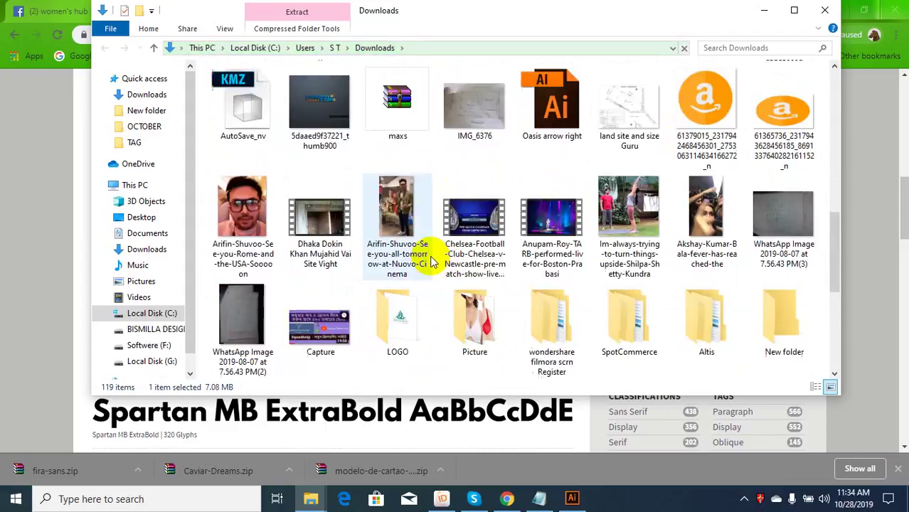
{"action": "scroll", "coordinate": [448, 274], "scroll_direction": "down", "scroll_amount": 5}
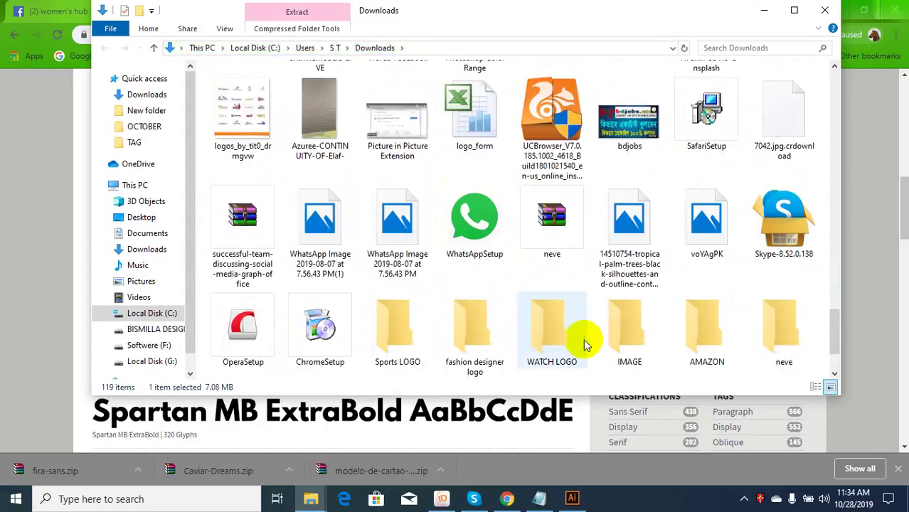
{"action": "scroll", "coordinate": [597, 344], "scroll_direction": "down", "scroll_amount": 2}
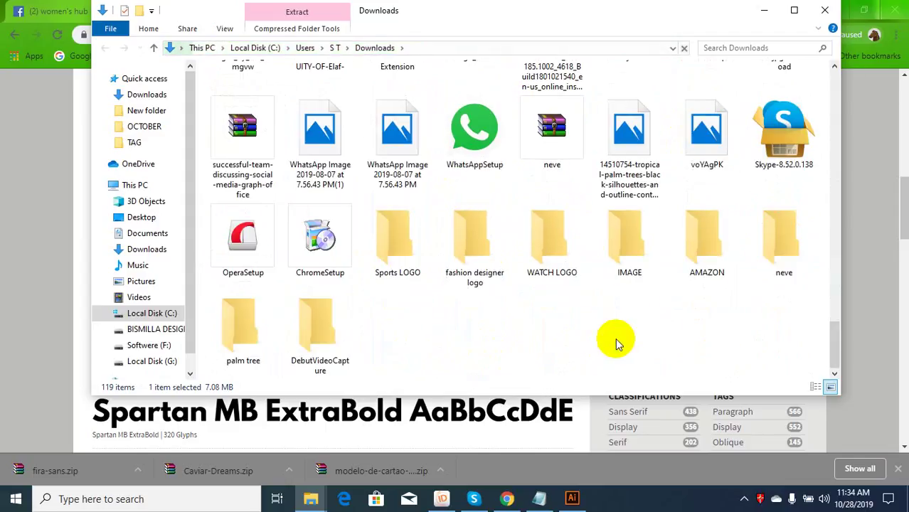
{"action": "left_click", "coordinate": [648, 92]}
{"action": "key", "text": "f"}
{"action": "key", "text": "f"}
{"action": "key", "text": "f"}
{"action": "key", "text": "f"}
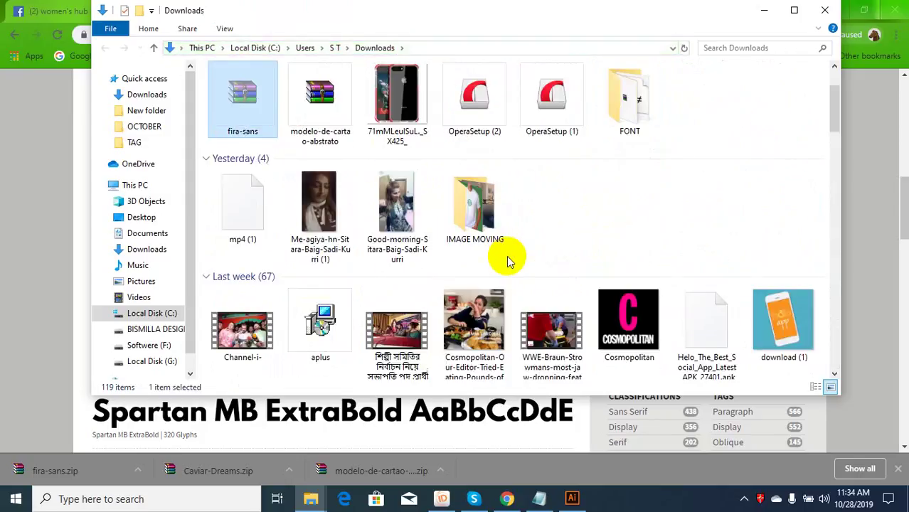
{"action": "double_click", "coordinate": [603, 134]}
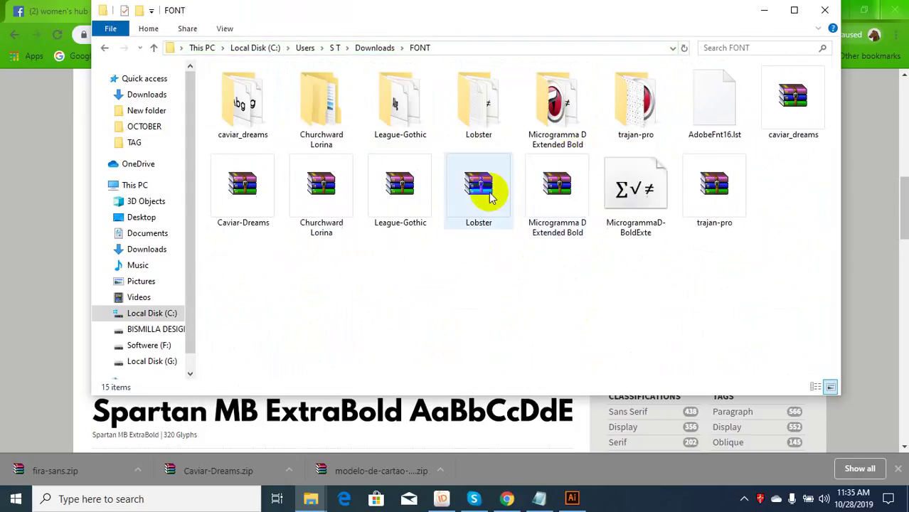
Paste the cut fira-sans archive into the FONT folder
{"action": "right_click", "coordinate": [388, 325]}
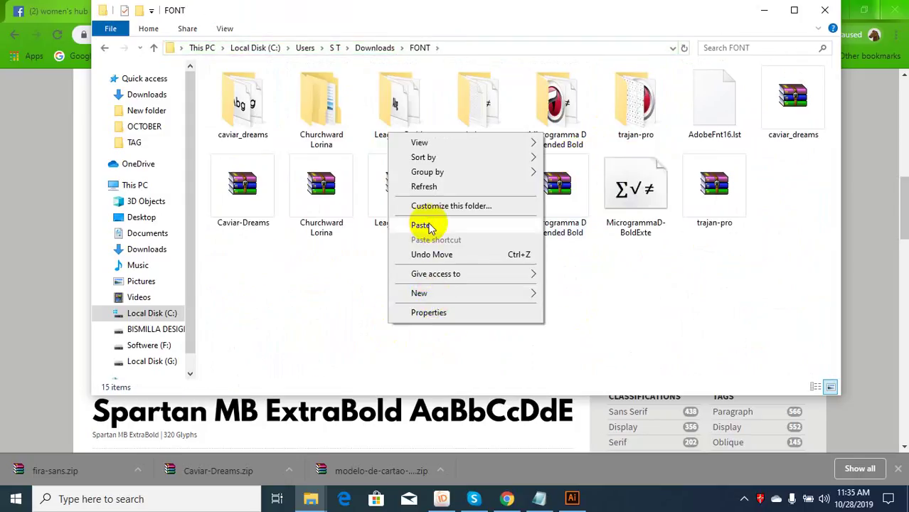
{"action": "left_click", "coordinate": [411, 226]}
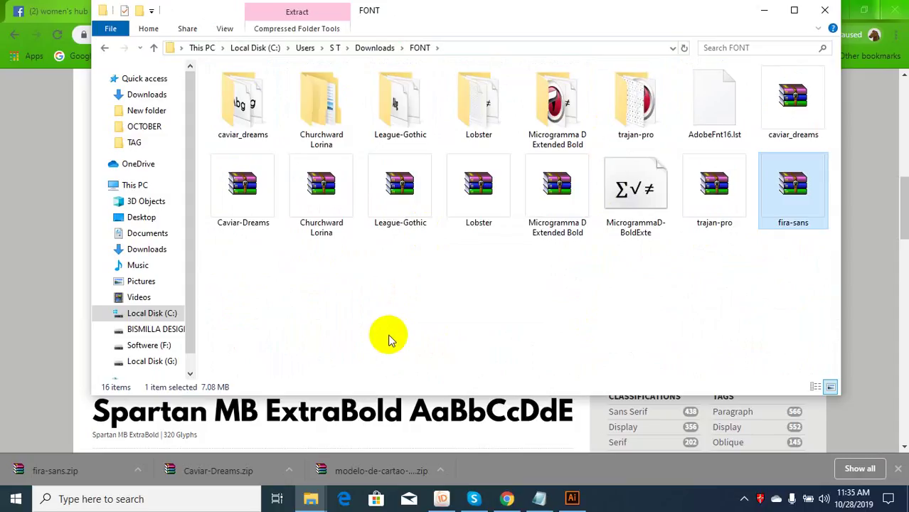
{"action": "left_click", "coordinate": [761, 257]}
Switch back to the Spartan MB page in Chrome and download the font's OTF archive
{"action": "left_click", "coordinate": [506, 499]}
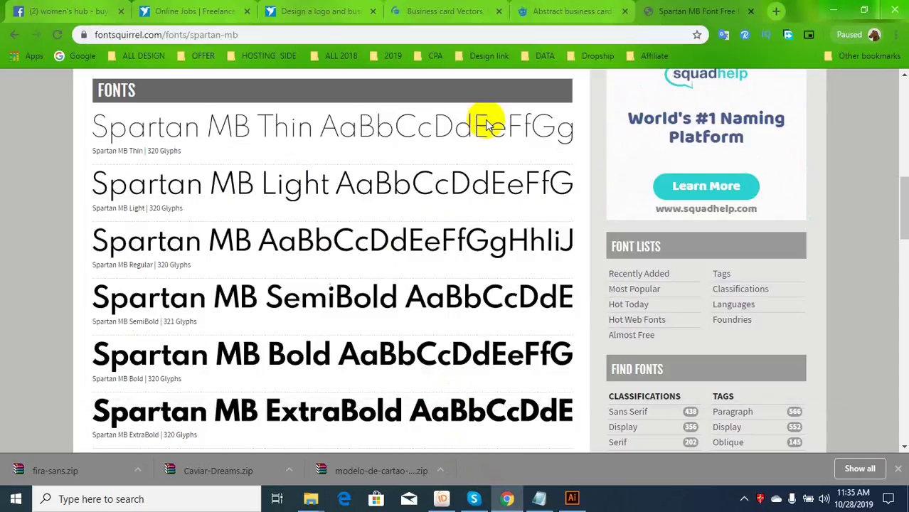
{"action": "scroll", "coordinate": [309, 235], "scroll_direction": "up", "scroll_amount": 10}
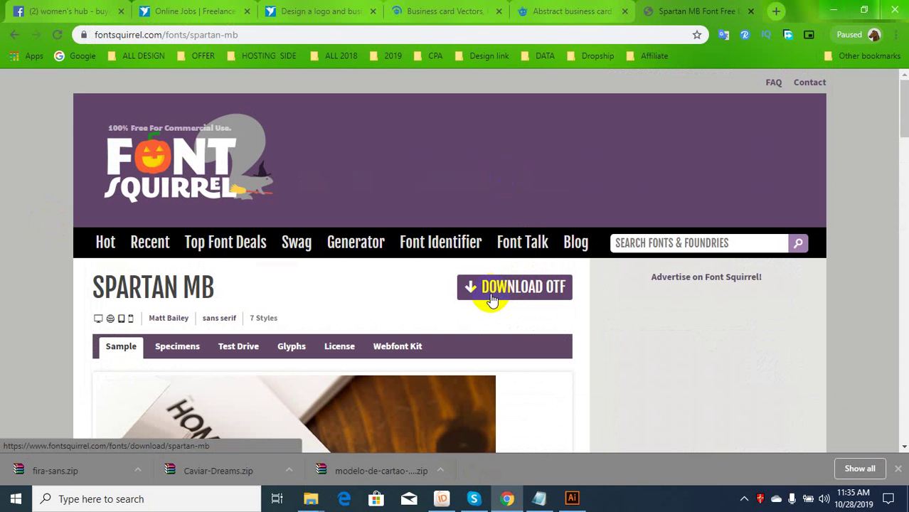
{"action": "left_click", "coordinate": [468, 292]}
{"action": "scroll", "coordinate": [468, 292], "scroll_direction": "down", "scroll_amount": 20}
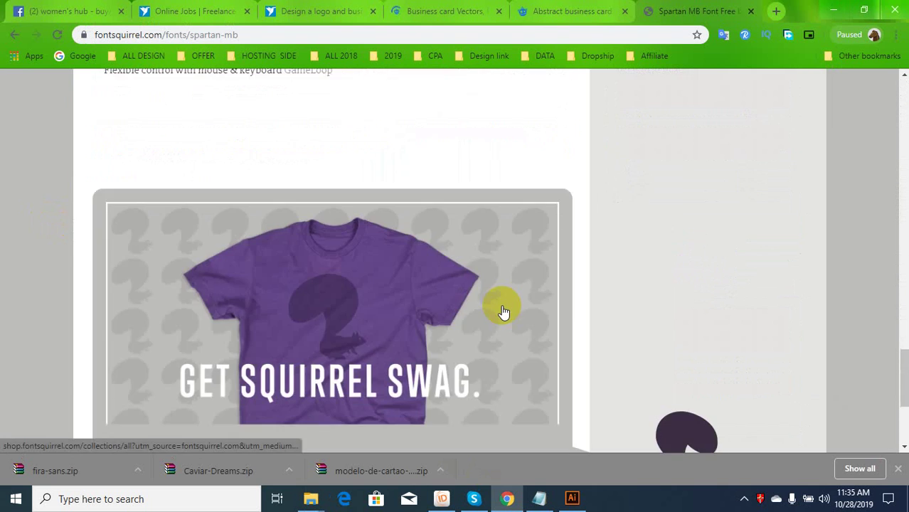
{"action": "scroll", "coordinate": [497, 306], "scroll_direction": "up", "scroll_amount": 5}
{"action": "scroll", "coordinate": [498, 306], "scroll_direction": "down", "scroll_amount": 5}
{"action": "scroll", "coordinate": [501, 305], "scroll_direction": "down", "scroll_amount": 3}
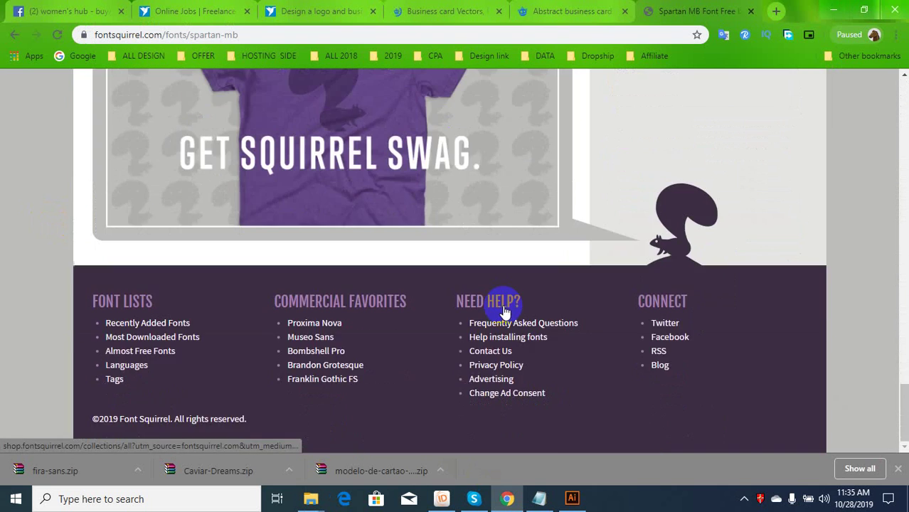
{"action": "scroll", "coordinate": [503, 306], "scroll_direction": "up", "scroll_amount": 15}
{"action": "scroll", "coordinate": [504, 306], "scroll_direction": "up", "scroll_amount": 10}
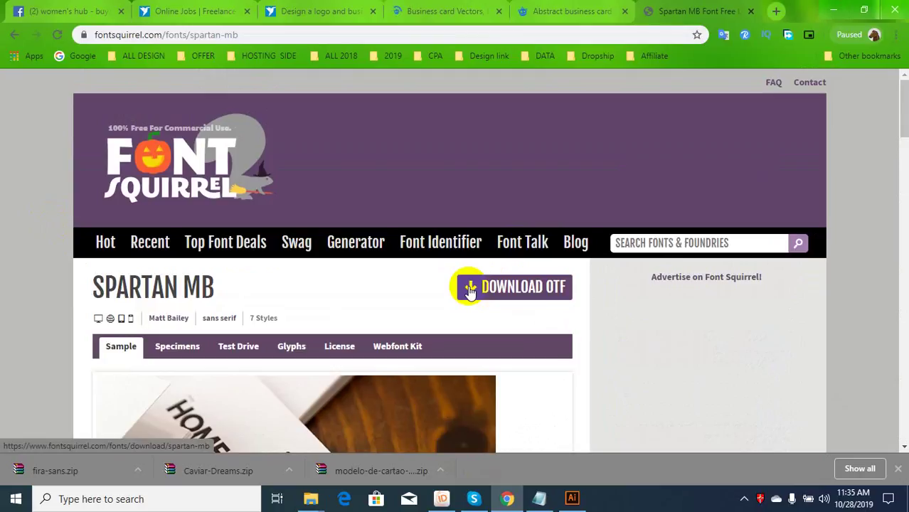
{"action": "right_click", "coordinate": [473, 292]}
{"action": "left_click", "coordinate": [502, 297]}
{"action": "left_click", "coordinate": [494, 289]}
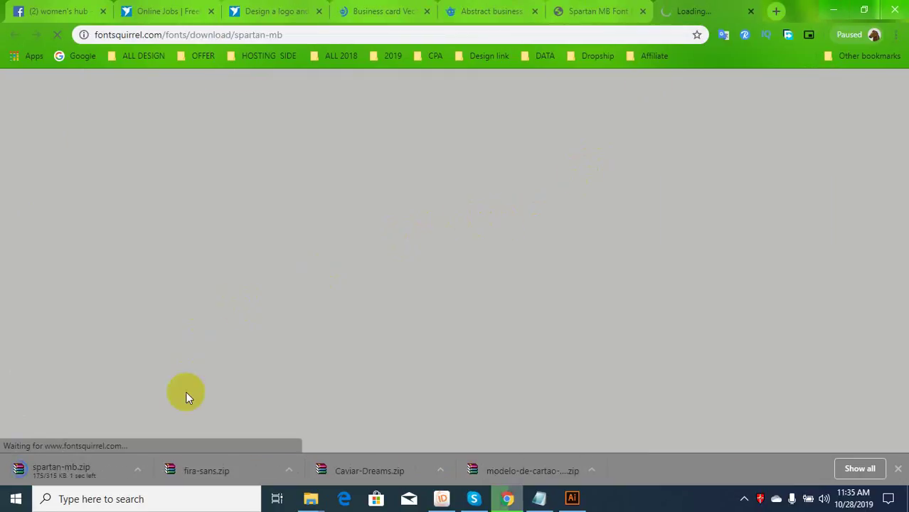
Show the downloaded spartan-mb.zip in its folder and move the archive into the FONT folder
{"action": "left_click", "coordinate": [137, 470]}
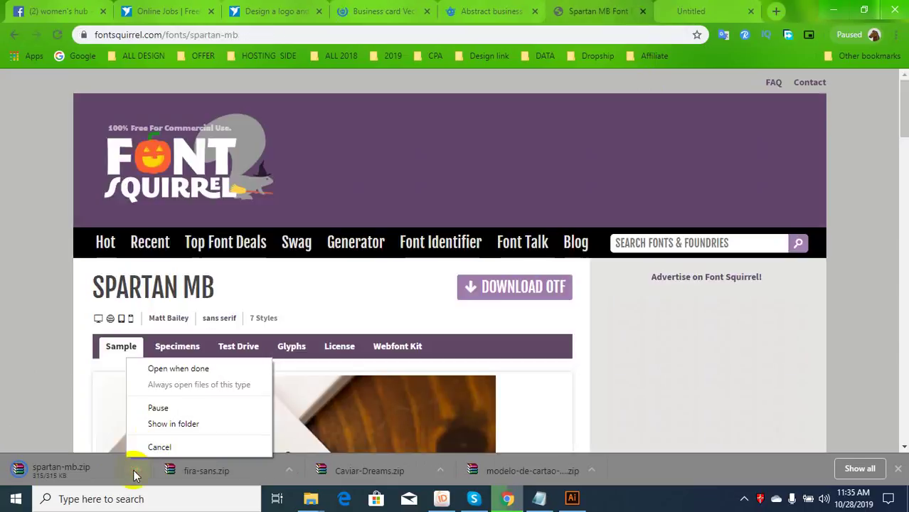
{"action": "left_click", "coordinate": [159, 425]}
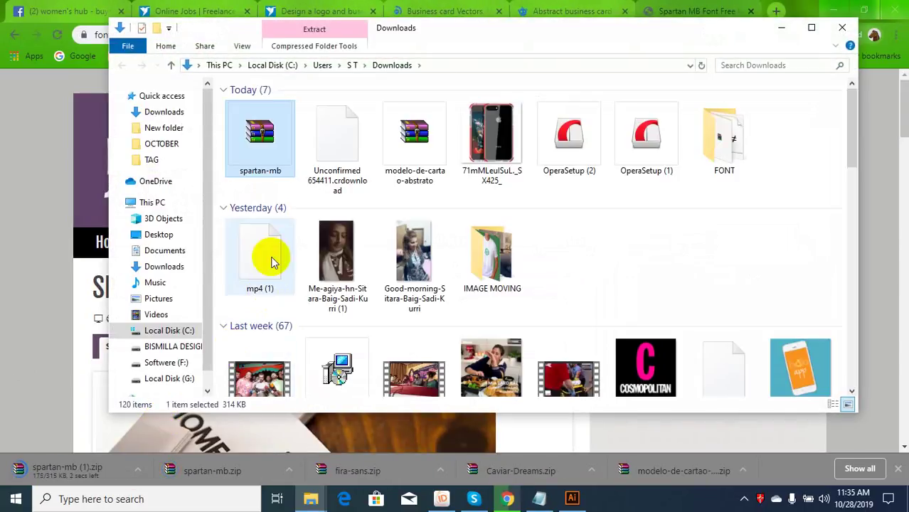
{"action": "right_click", "coordinate": [259, 172]}
{"action": "left_click", "coordinate": [284, 350]}
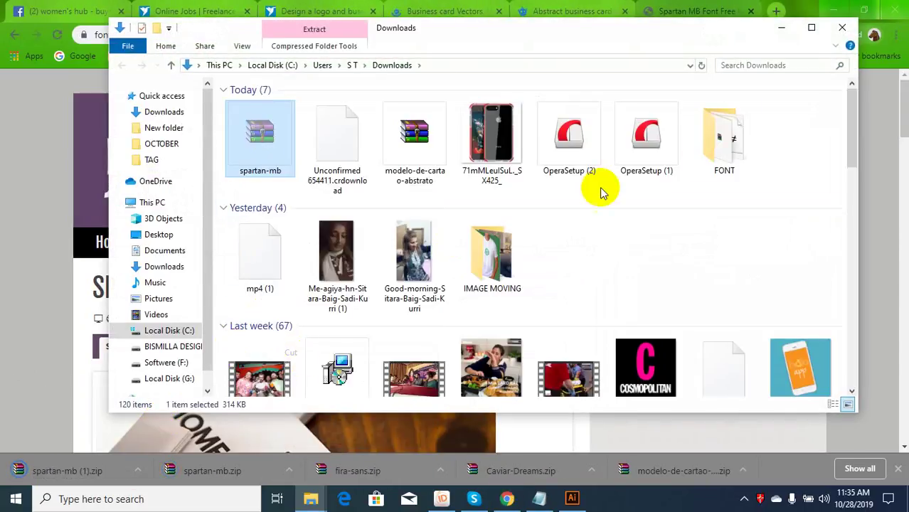
{"action": "double_click", "coordinate": [732, 131]}
{"action": "right_click", "coordinate": [421, 321]}
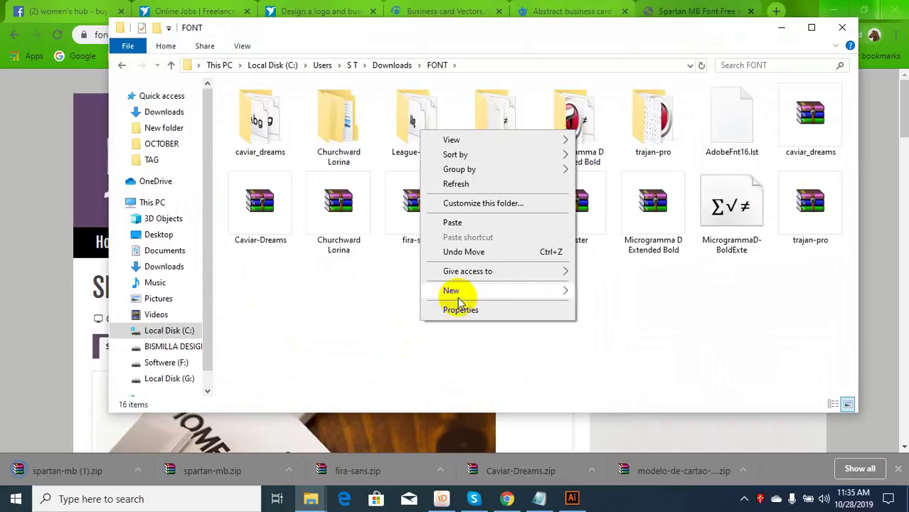
{"action": "left_click", "coordinate": [454, 223]}
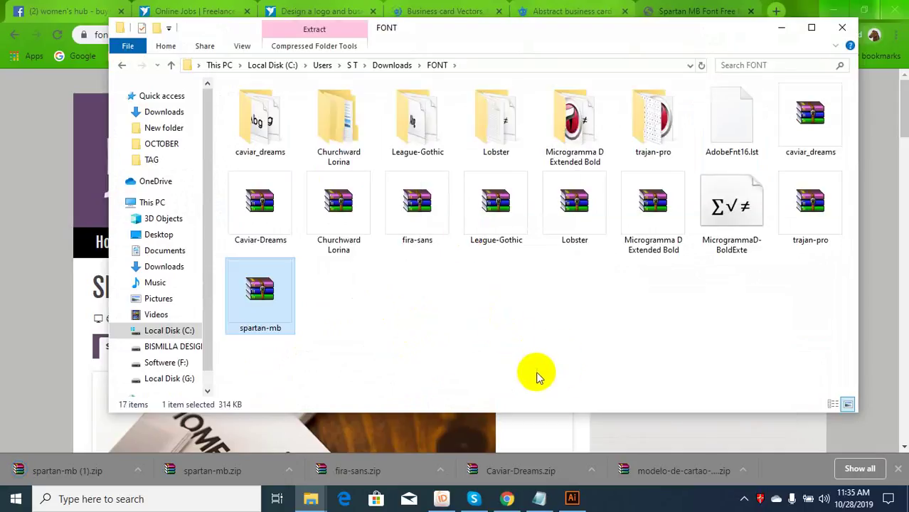
Extract the trajan-pro archive into the trajan-pro folder inside FONT
{"action": "right_click", "coordinate": [811, 213]}
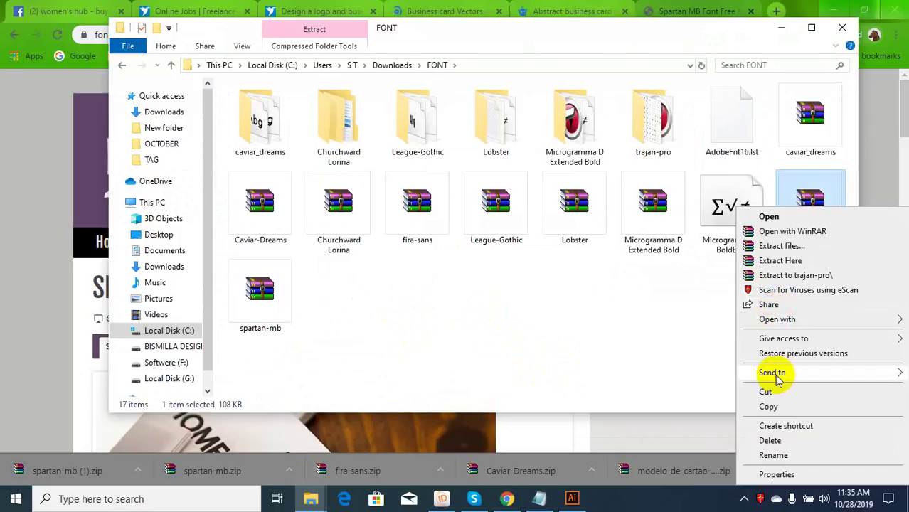
{"action": "left_click", "coordinate": [780, 245]}
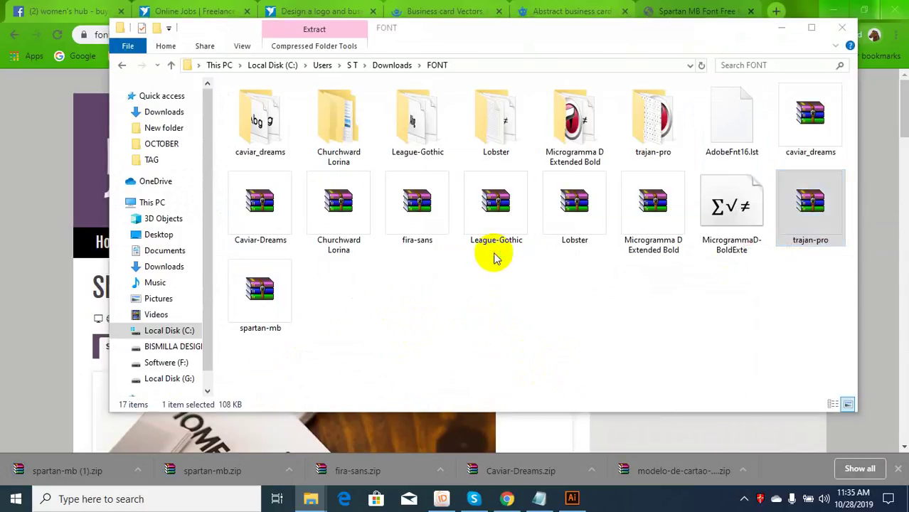
{"action": "left_click", "coordinate": [494, 385]}
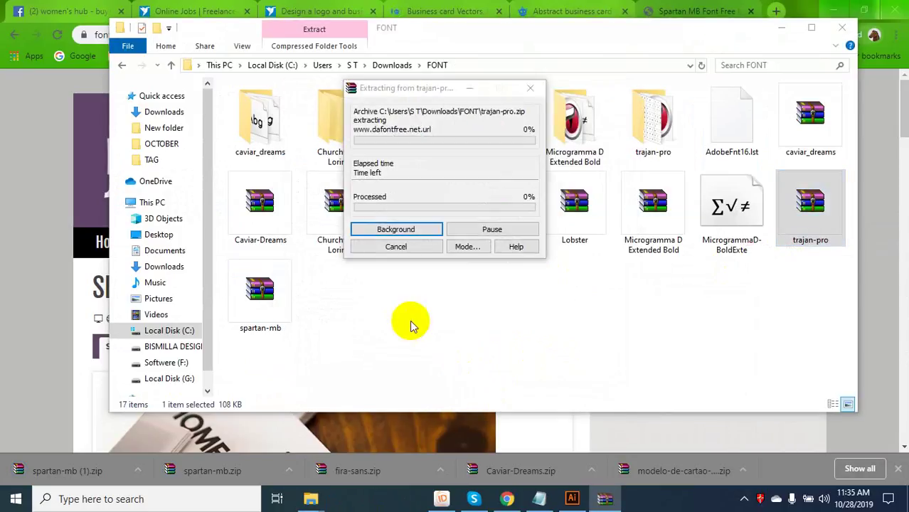
{"action": "left_click", "coordinate": [433, 328]}
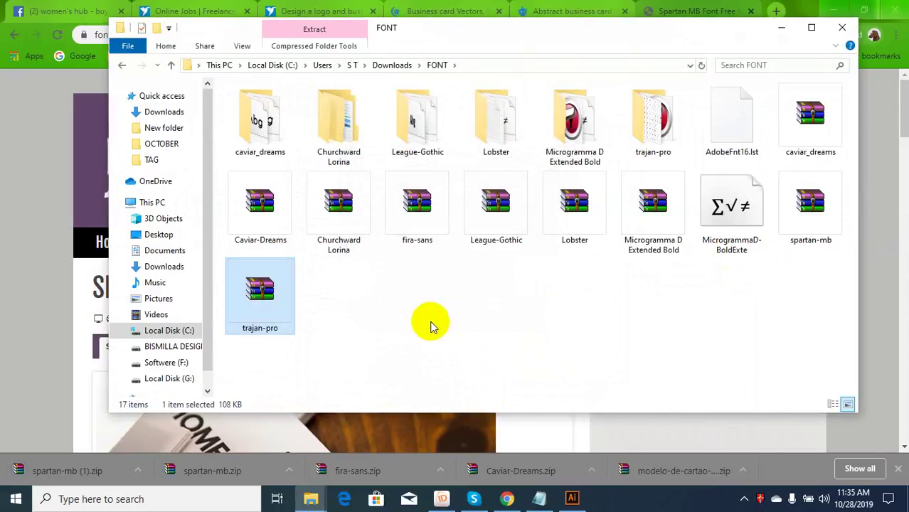
Install the TrajanPro-Bold font from the trajan-pro folder and close its preview
{"action": "double_click", "coordinate": [651, 119]}
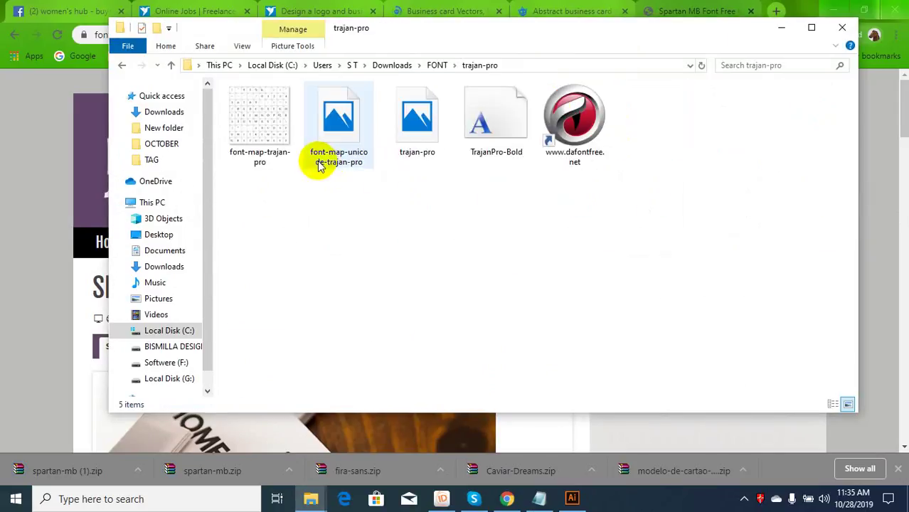
{"action": "double_click", "coordinate": [502, 153]}
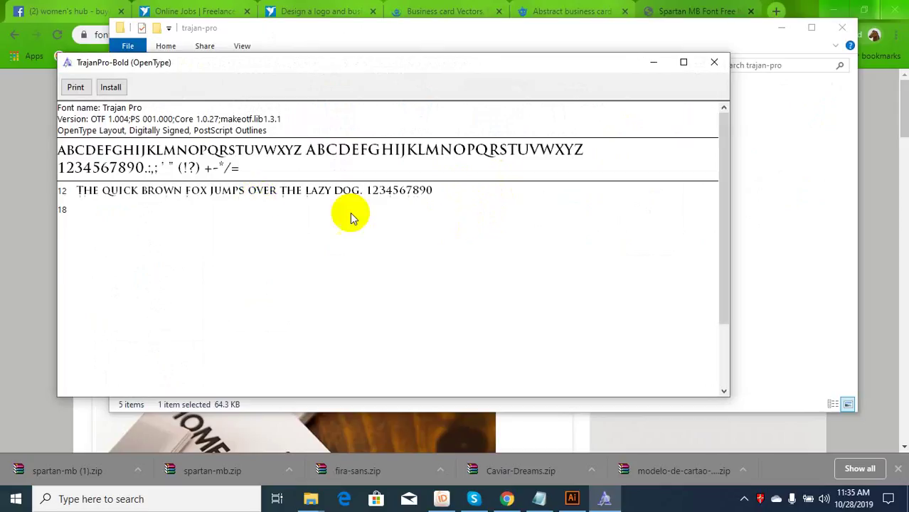
{"action": "left_click", "coordinate": [114, 87]}
{"action": "left_click", "coordinate": [491, 257]}
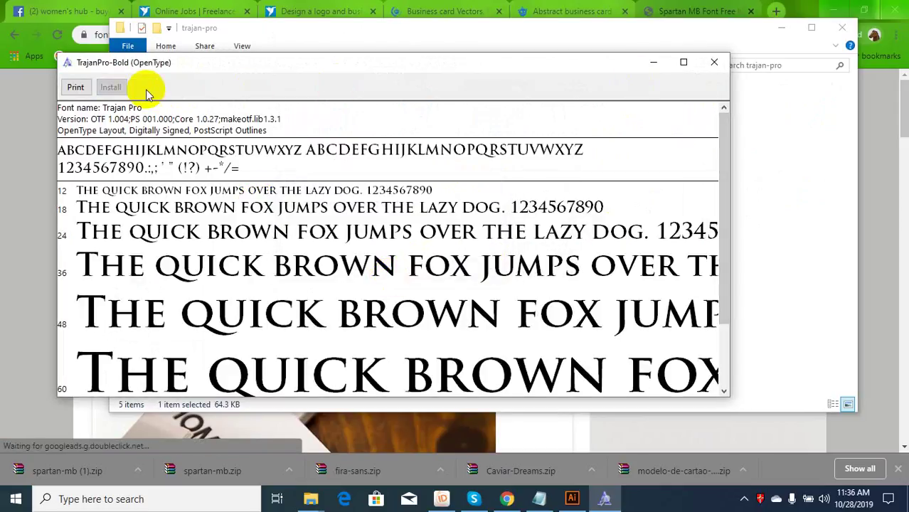
{"action": "left_click", "coordinate": [713, 62]}
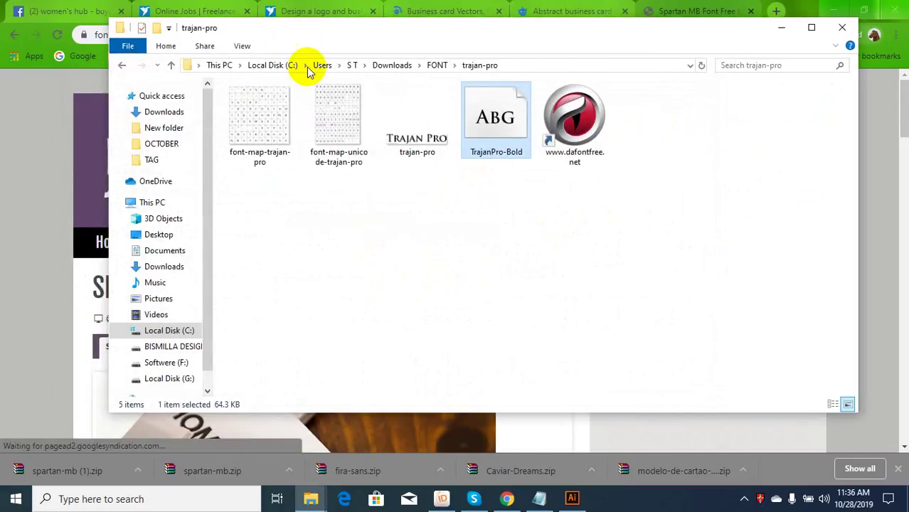
Return to the FONT folder and extract the spartan-mb archive into a spartan-mb subfolder
{"action": "left_click", "coordinate": [437, 64]}
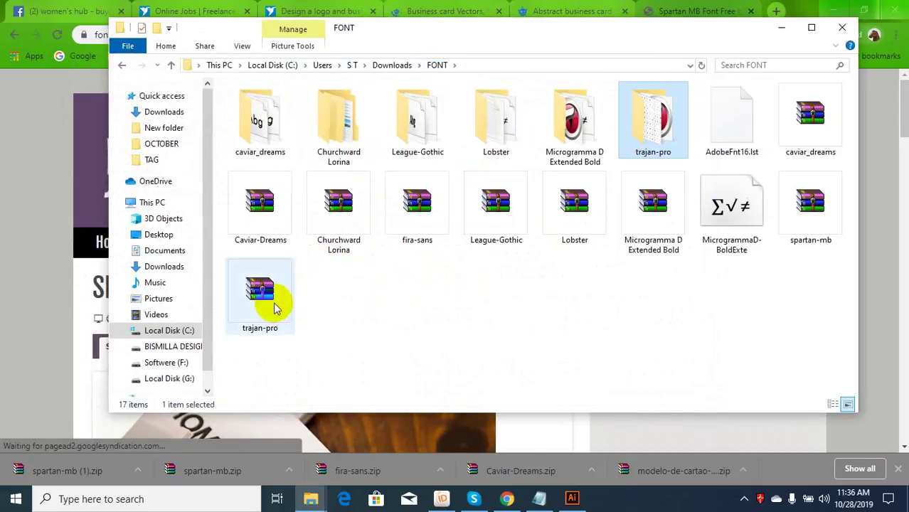
{"action": "right_click", "coordinate": [801, 208]}
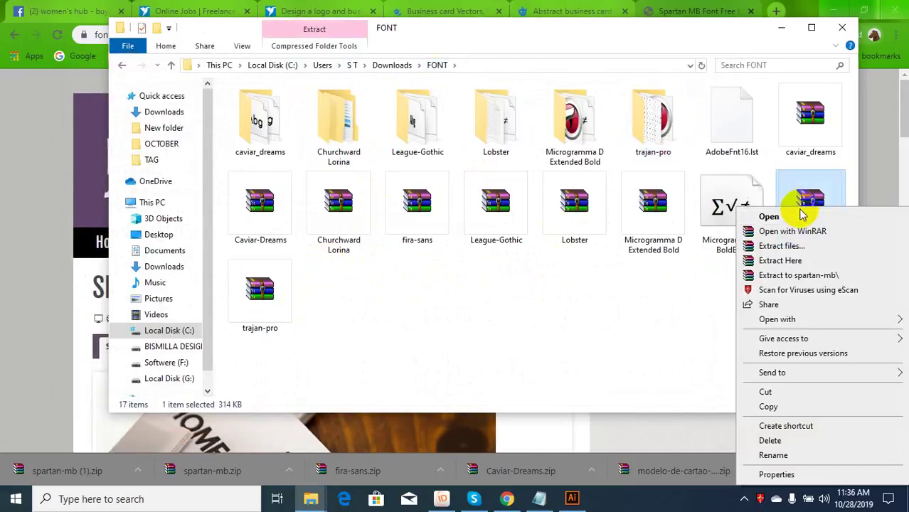
{"action": "left_click", "coordinate": [784, 247]}
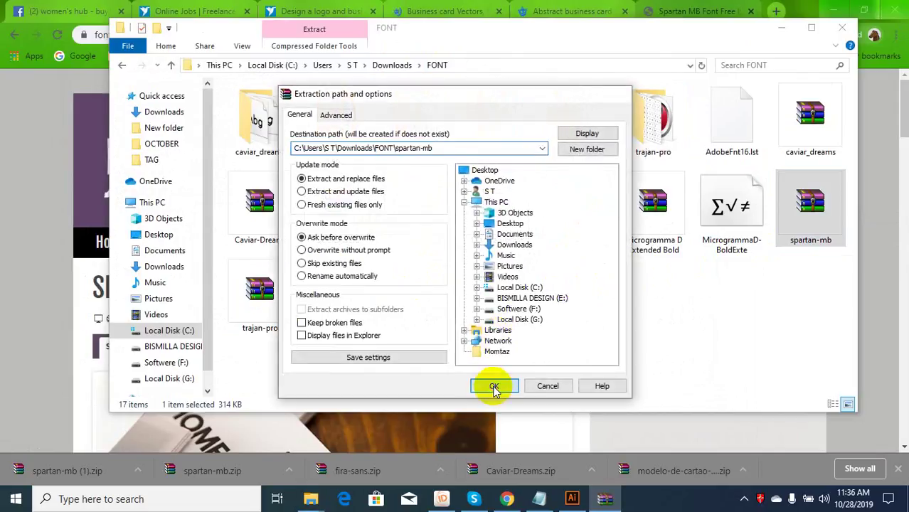
{"action": "left_click", "coordinate": [494, 387]}
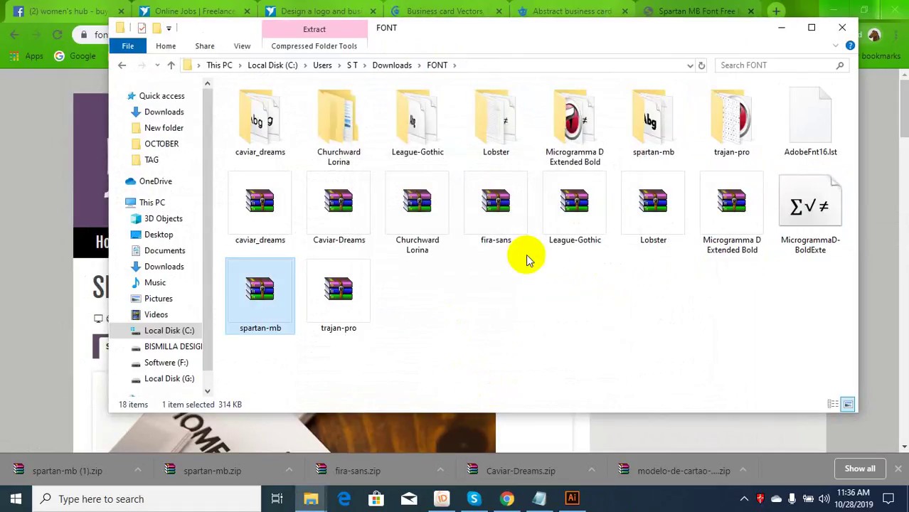
Install all the SpartanMB OpenType fonts, from Black to Thin, from the extracted spartan-mb folder
{"action": "double_click", "coordinate": [662, 151]}
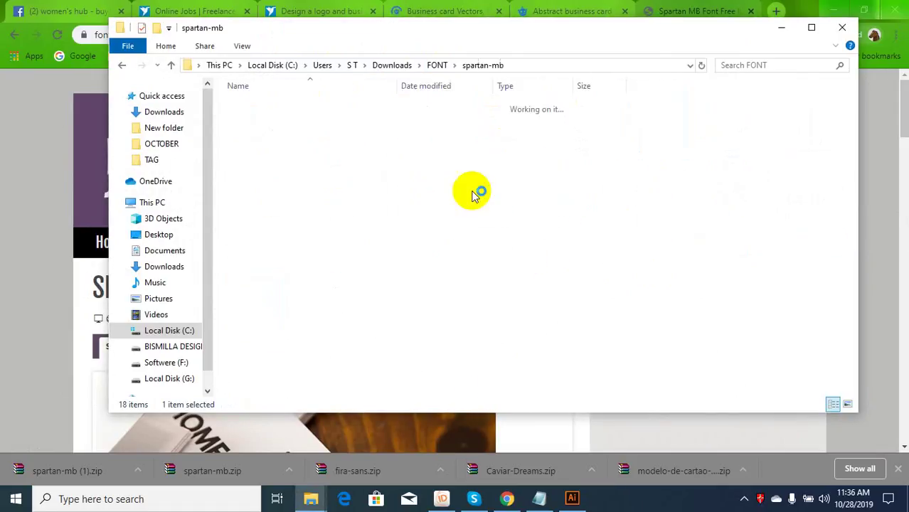
{"action": "left_click_drag", "start_coordinate": [321, 237], "coordinate": [301, 119]}
{"action": "right_click", "coordinate": [272, 126]}
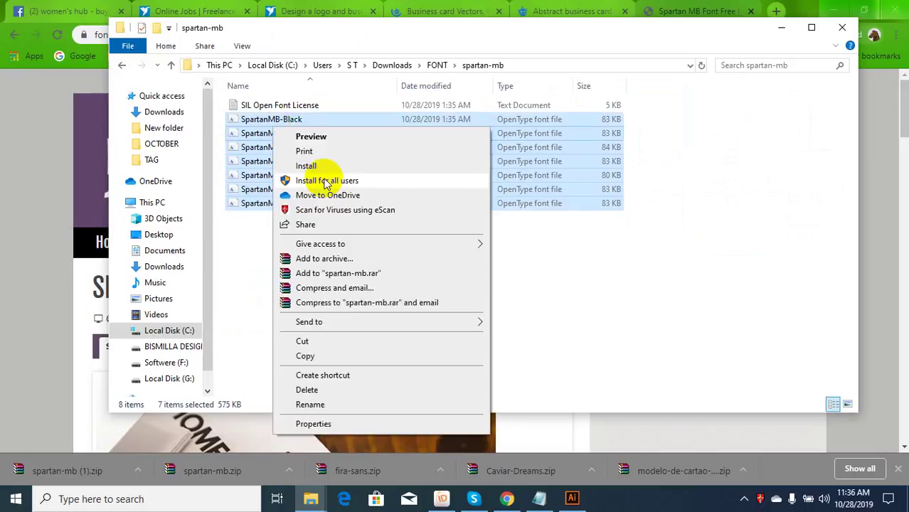
{"action": "left_click", "coordinate": [338, 175]}
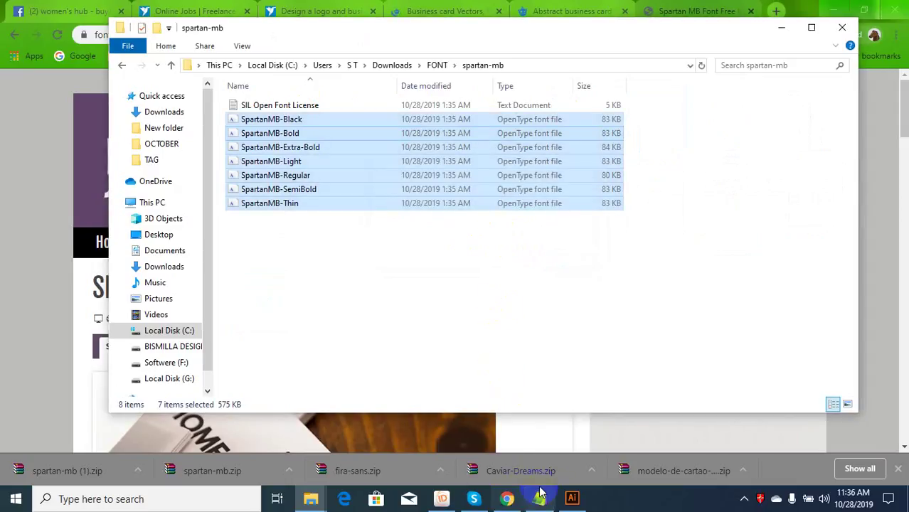
Switch to Illustrator, check the template's font entries in Find Font, and close that dialog and the What's New screen
{"action": "left_click", "coordinate": [571, 498]}
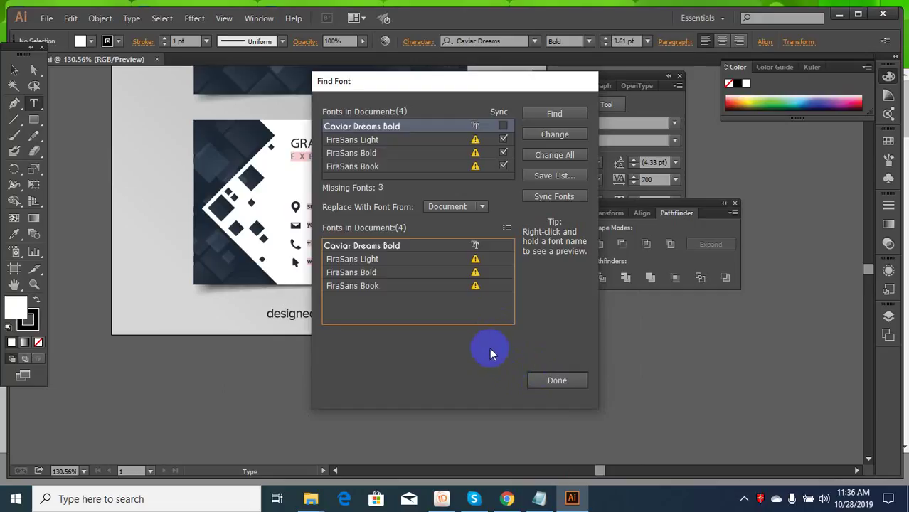
{"action": "left_click_drag", "start_coordinate": [425, 79], "coordinate": [302, 99]}
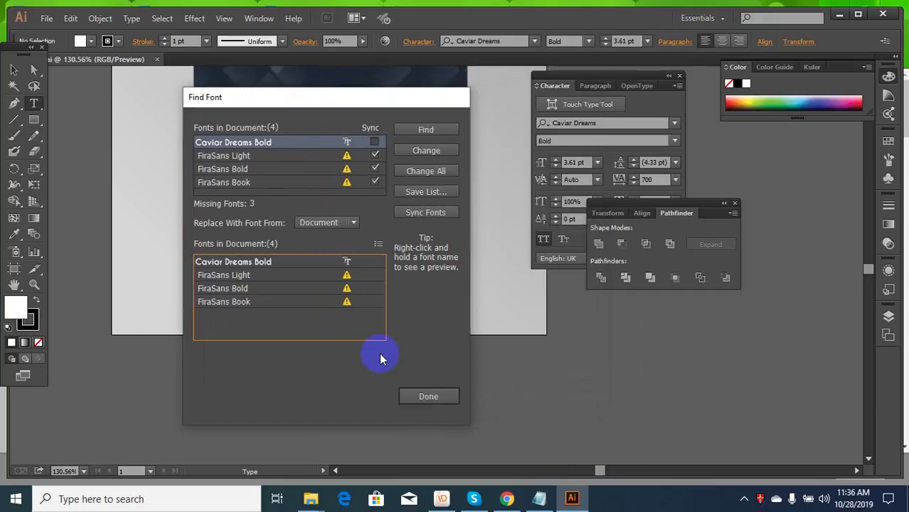
{"action": "left_click", "coordinate": [348, 183]}
{"action": "left_click", "coordinate": [363, 144]}
{"action": "left_click", "coordinate": [367, 182]}
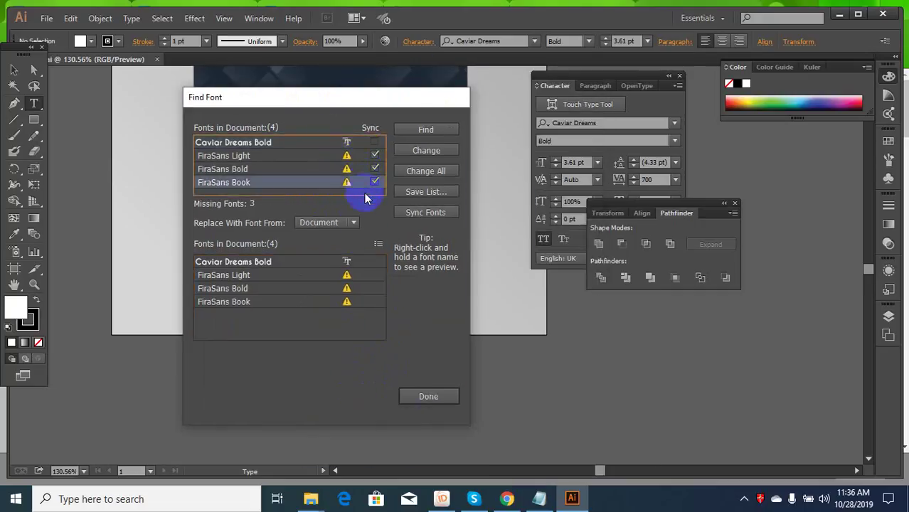
{"action": "left_click", "coordinate": [431, 392]}
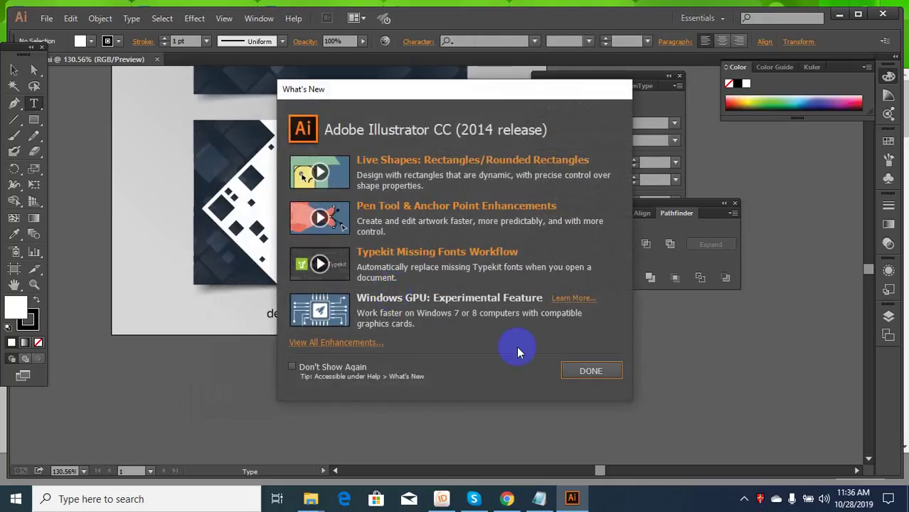
{"action": "left_click", "coordinate": [582, 370]}
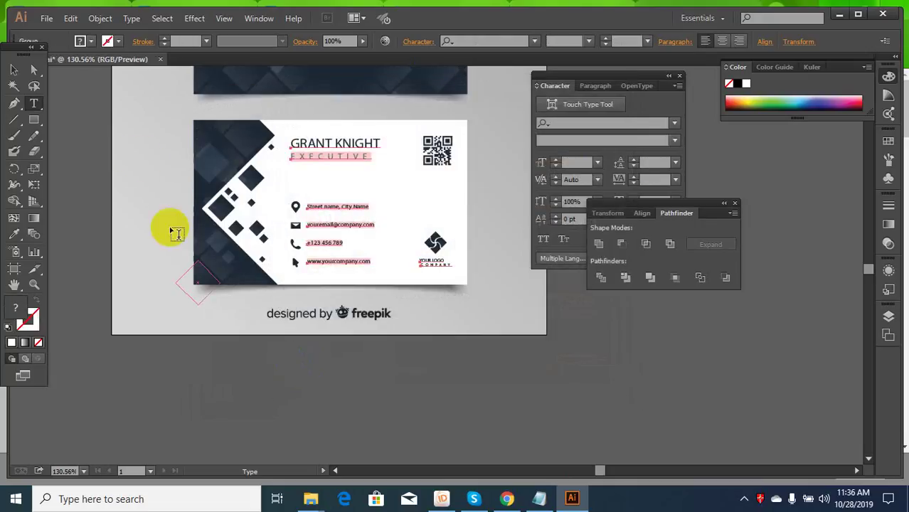
Maximize the Illustrator window and activate the Selection tool
{"action": "left_click", "coordinate": [859, 15]}
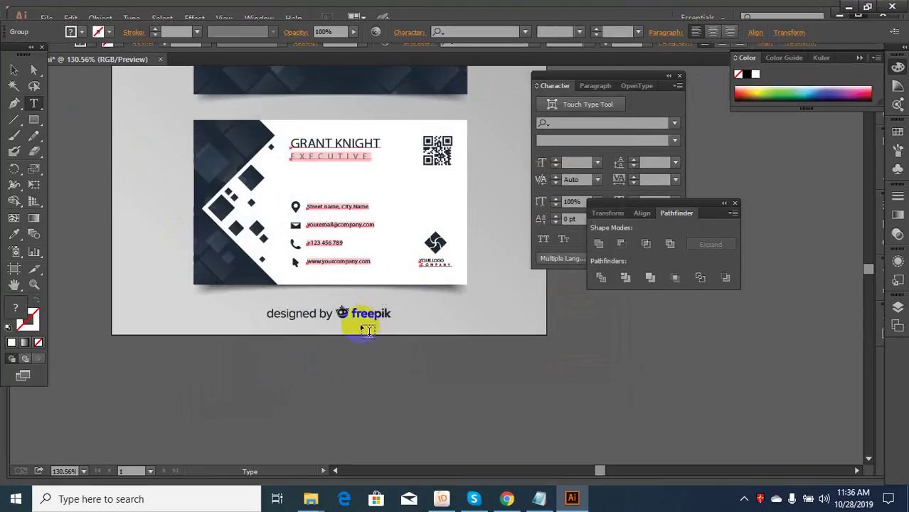
{"action": "left_click", "coordinate": [360, 321]}
{"action": "left_click", "coordinate": [14, 70]}
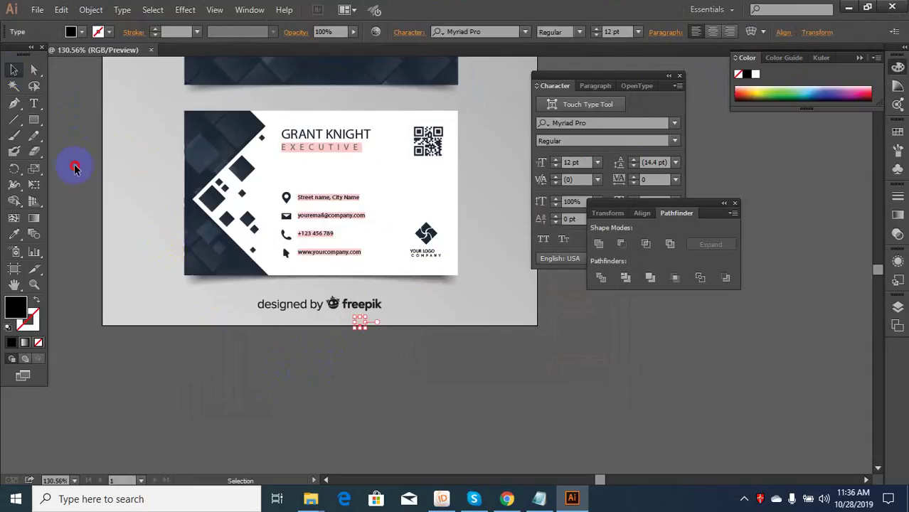
Examine the logo artwork and the YOUR LOGO COMPANY text on the dark card
{"action": "key", "text": "ctrl+minus"}
{"action": "key", "text": "ctrl+minus"}
{"action": "left_click_drag", "start_coordinate": [334, 221], "coordinate": [348, 238]}
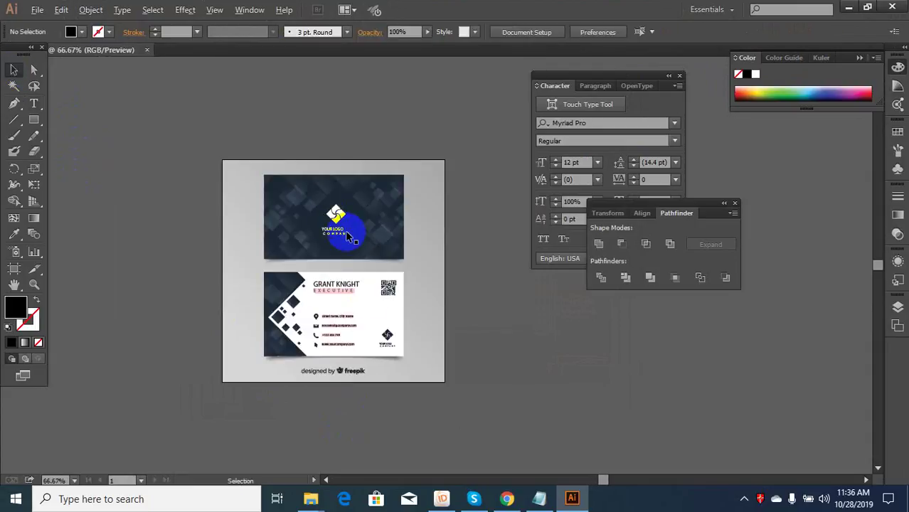
{"action": "scroll", "coordinate": [338, 219], "scroll_direction": "up", "scroll_amount": 9}
{"action": "left_click", "coordinate": [328, 127]}
{"action": "scroll", "coordinate": [354, 344], "scroll_direction": "down", "scroll_amount": 3}
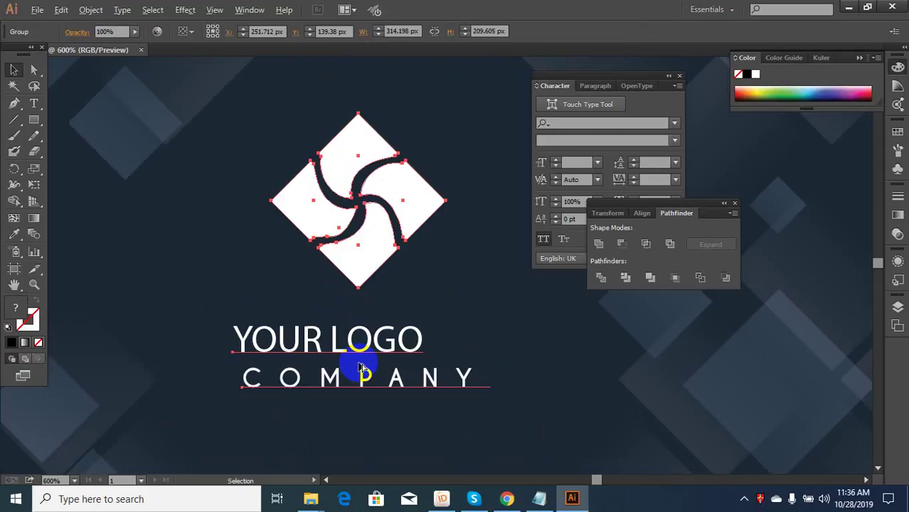
{"action": "scroll", "coordinate": [359, 368], "scroll_direction": "down", "scroll_amount": 5}
{"action": "left_click", "coordinate": [294, 188]}
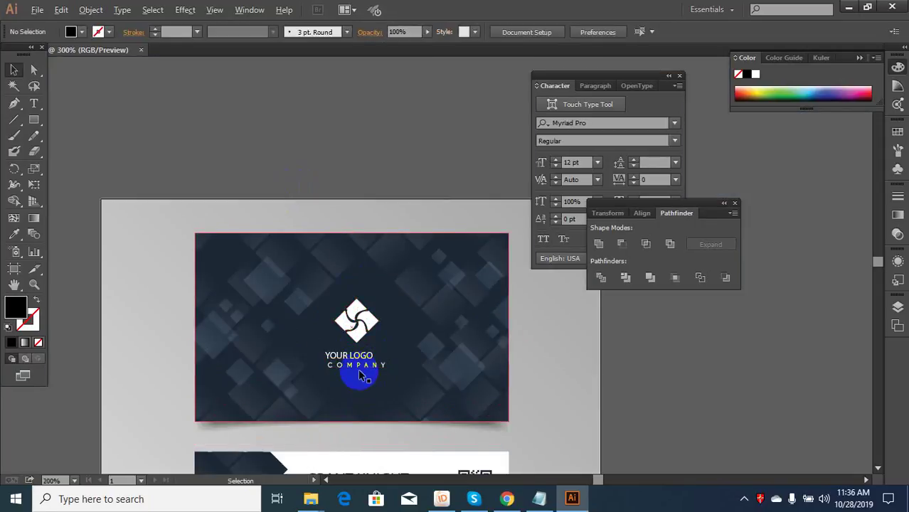
Ungroup the dark card so its logo, background and shadow become separate objects, and deselect everything
{"action": "scroll", "coordinate": [359, 371], "scroll_direction": "up", "scroll_amount": 2}
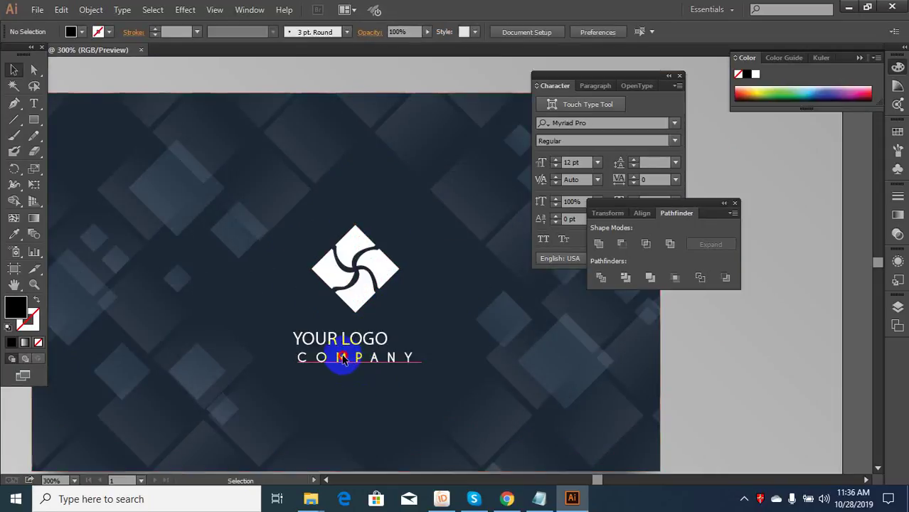
{"action": "left_click", "coordinate": [343, 360]}
{"action": "scroll", "coordinate": [342, 359], "scroll_direction": "down", "scroll_amount": 4}
{"action": "right_click", "coordinate": [342, 359]}
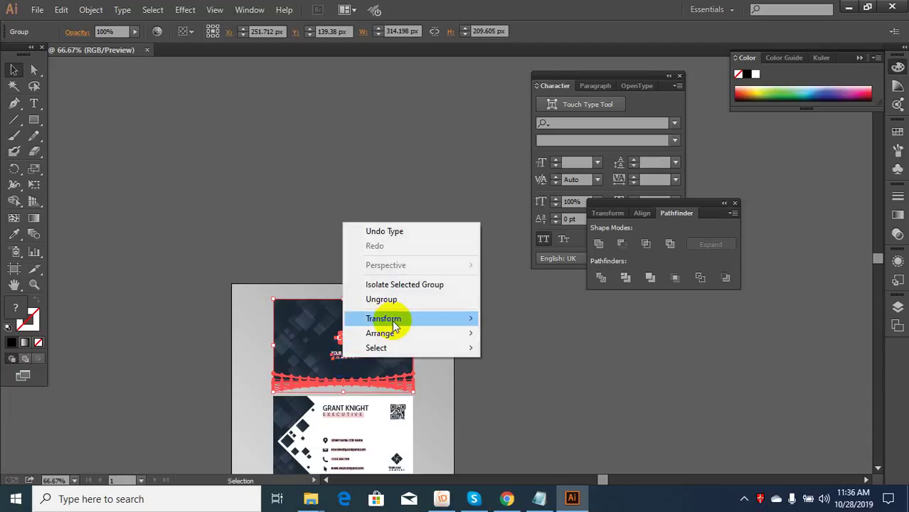
{"action": "left_click", "coordinate": [381, 300]}
{"action": "left_click", "coordinate": [365, 270]}
{"action": "scroll", "coordinate": [366, 322], "scroll_direction": "down", "scroll_amount": 2}
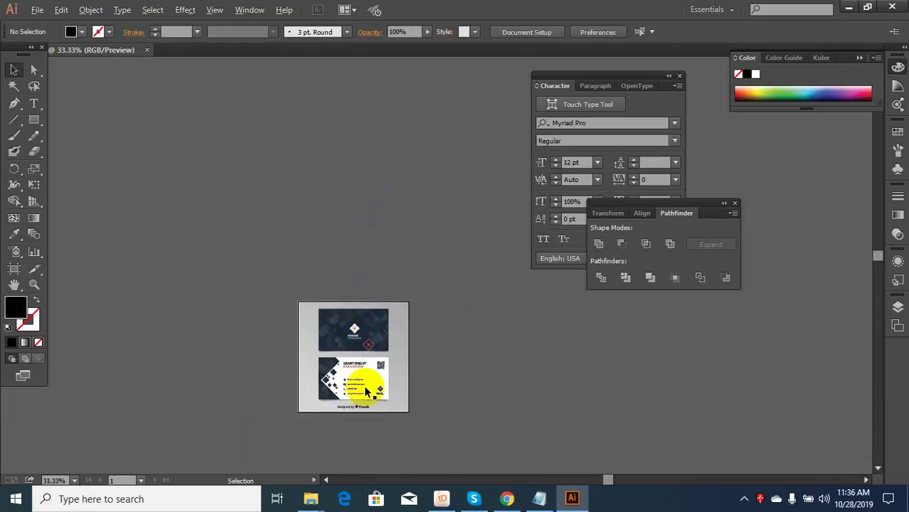
Inspect the contact lines on the white card and the shadow beneath the dark card
{"action": "scroll", "coordinate": [366, 400], "scroll_direction": "up", "scroll_amount": 3}
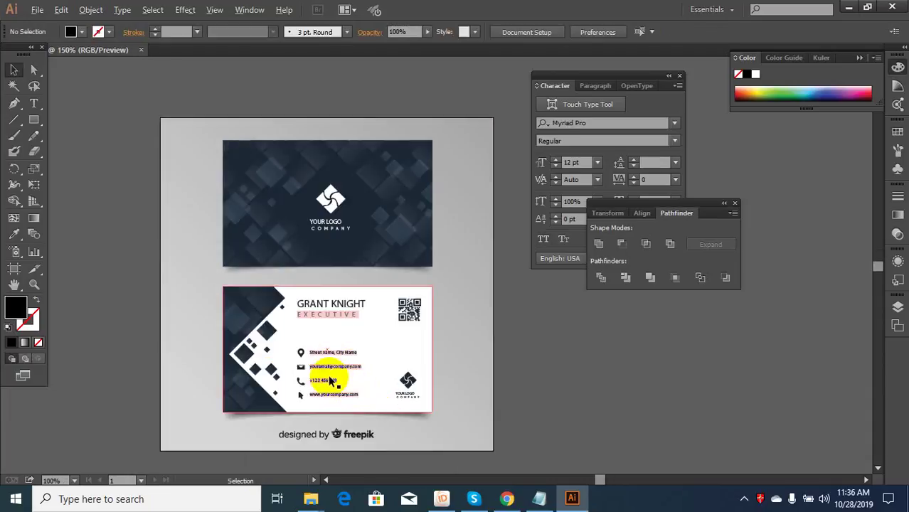
{"action": "scroll", "coordinate": [341, 385], "scroll_direction": "up", "scroll_amount": 5}
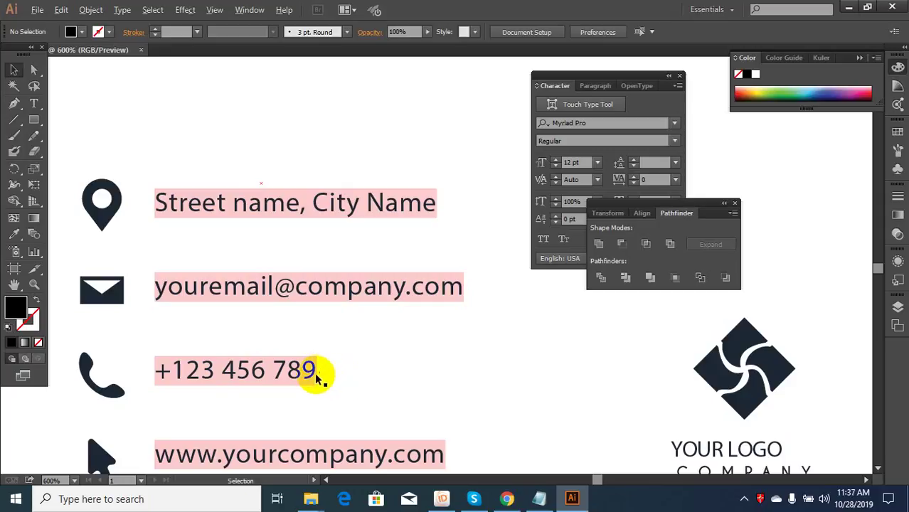
{"action": "scroll", "coordinate": [301, 380], "scroll_direction": "down", "scroll_amount": 6}
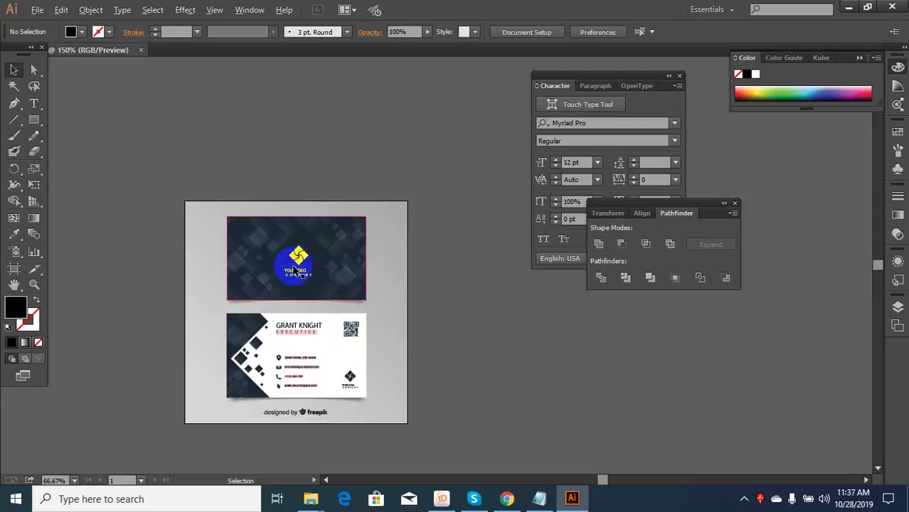
{"action": "scroll", "coordinate": [298, 268], "scroll_direction": "up", "scroll_amount": 5}
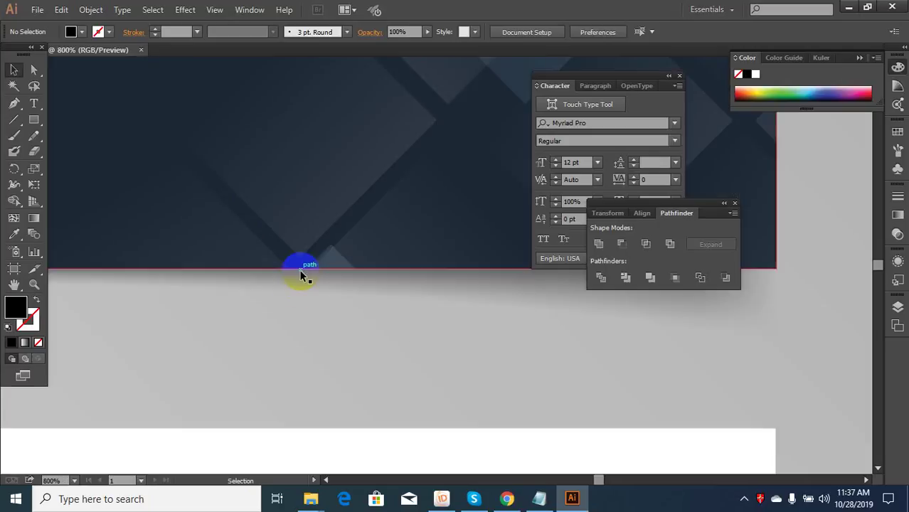
{"action": "scroll", "coordinate": [285, 306], "scroll_direction": "down", "scroll_amount": 2}
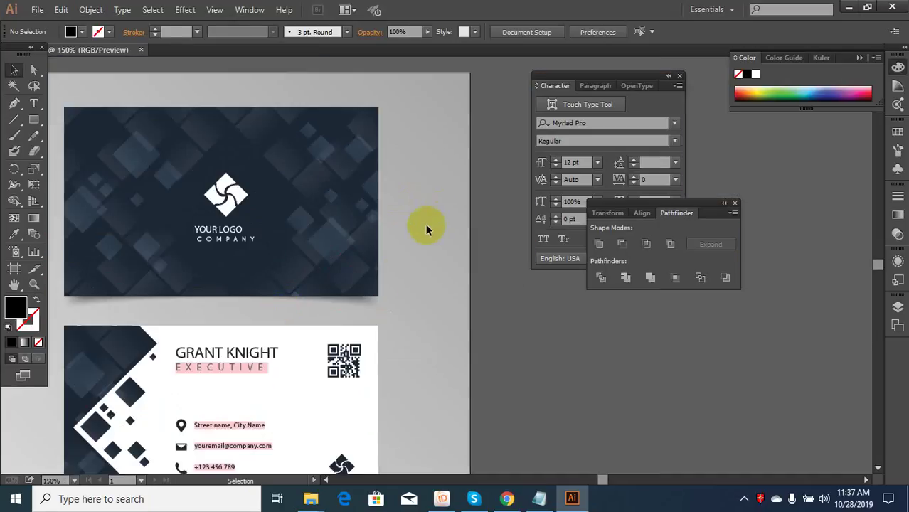
{"action": "scroll", "coordinate": [311, 325], "scroll_direction": "down", "scroll_amount": 3}
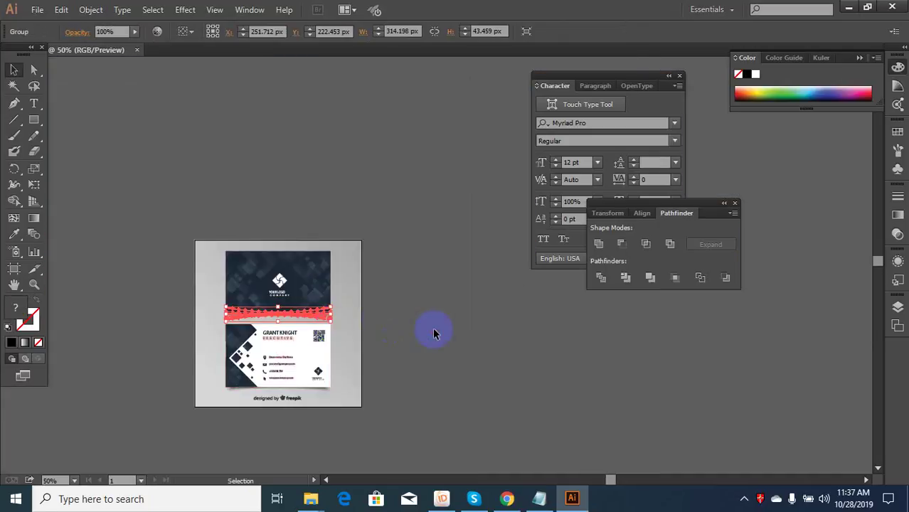
Start a new document and name it MollyRose, copying the business name from the Freelancer contest description in Chrome
{"action": "key", "text": "ctrl+n"}
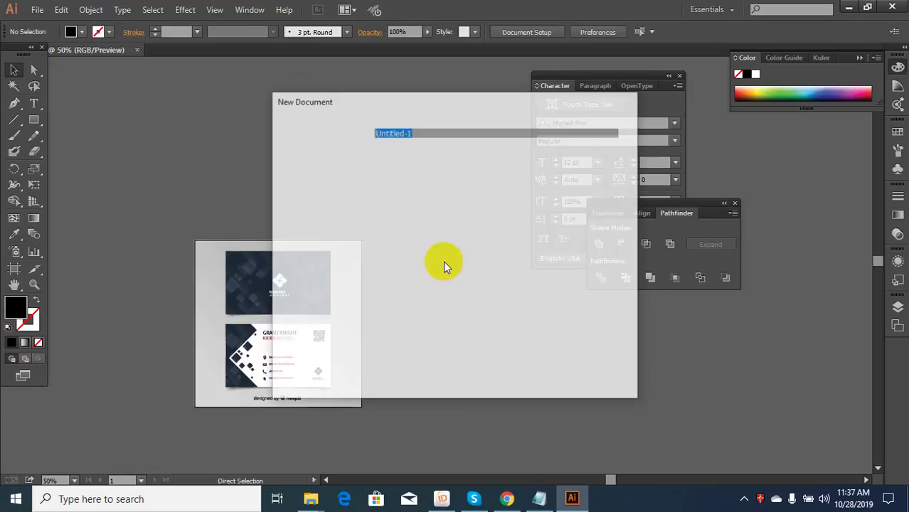
{"action": "left_click", "coordinate": [506, 499]}
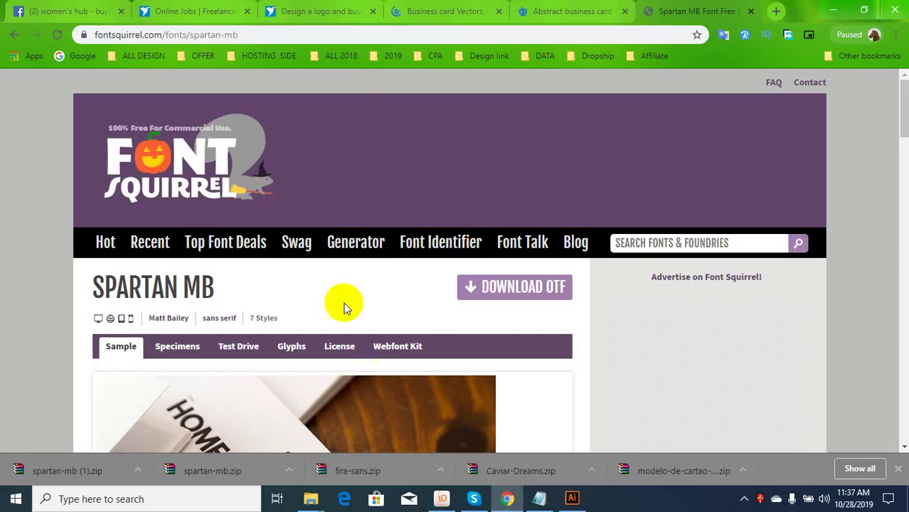
{"action": "left_click", "coordinate": [320, 10]}
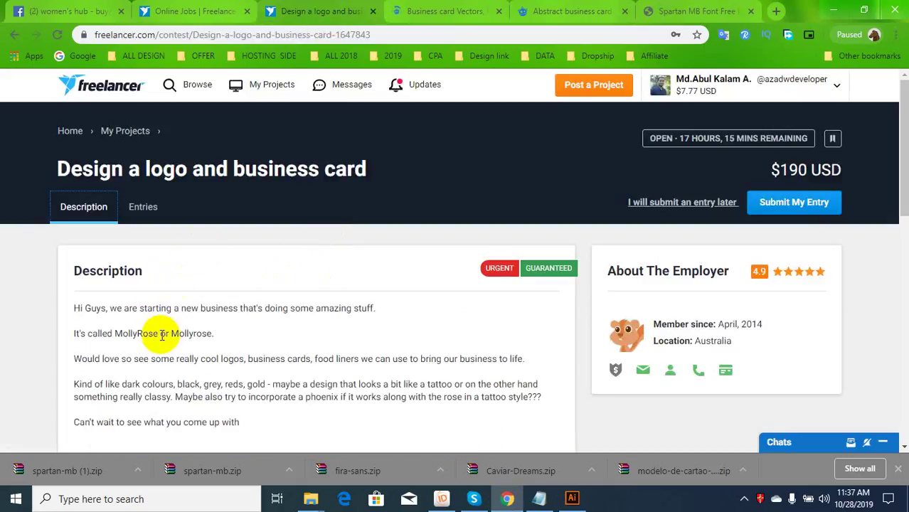
{"action": "left_click_drag", "start_coordinate": [159, 330], "coordinate": [116, 333]}
{"action": "key", "text": "ctrl+c"}
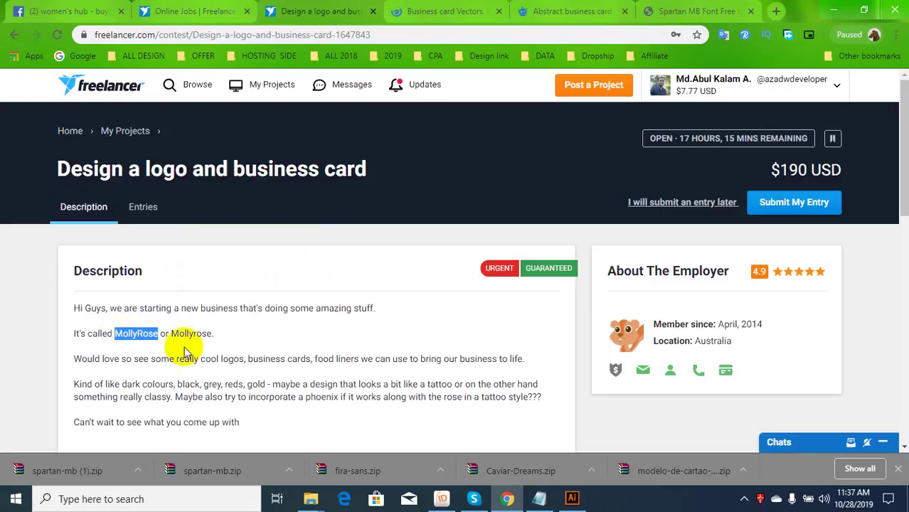
{"action": "left_click", "coordinate": [568, 499]}
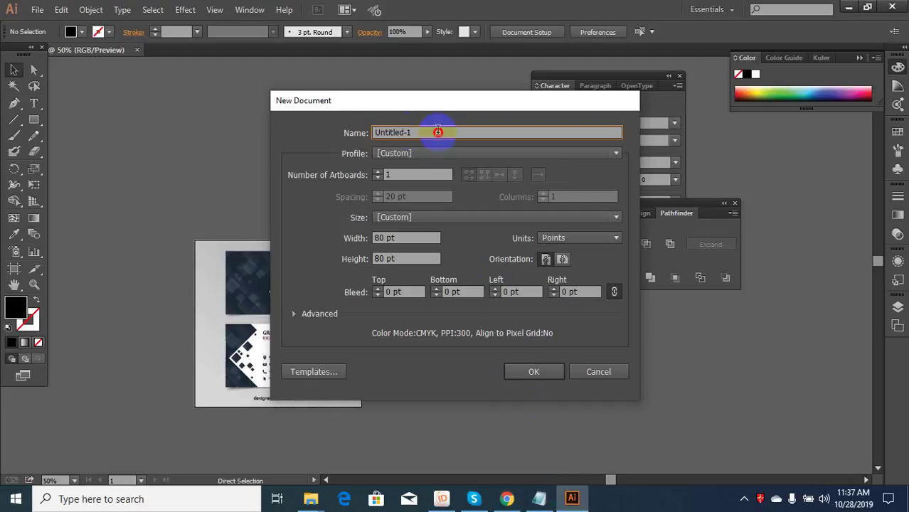
{"action": "left_click_drag", "start_coordinate": [438, 132], "coordinate": [355, 128]}
{"action": "key", "text": "ctrl+v"}
{"action": "left_click", "coordinate": [553, 239]}
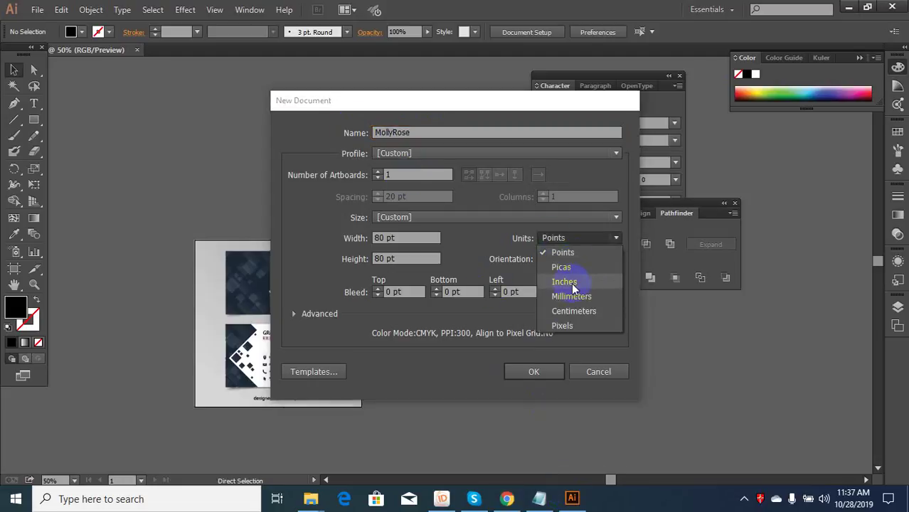
{"action": "left_click", "coordinate": [571, 325]}
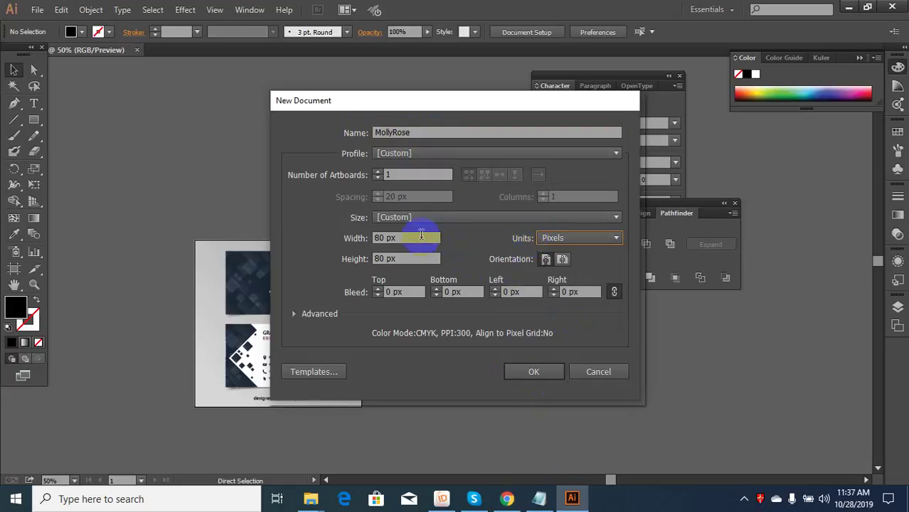
{"action": "left_click", "coordinate": [573, 239]}
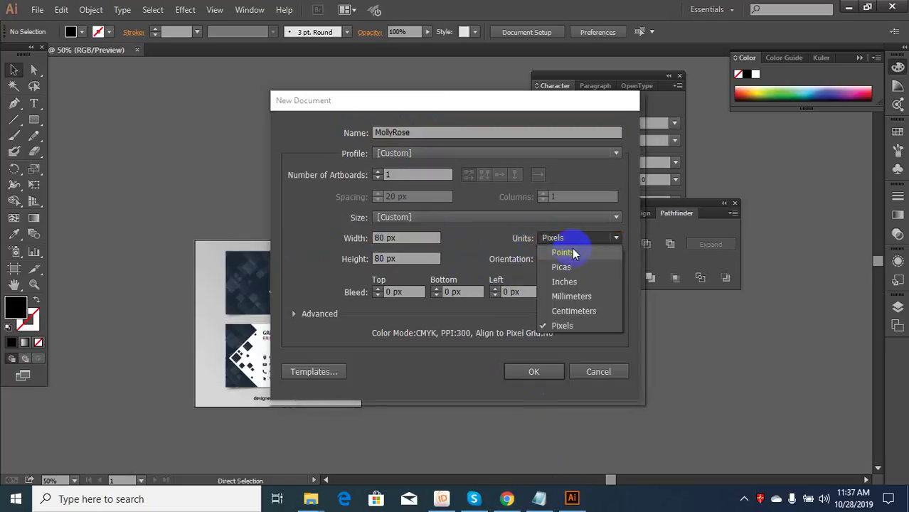
{"action": "left_click", "coordinate": [572, 253]}
Set the new document's width and height to 2000 pt each and create it
{"action": "left_click", "coordinate": [308, 246]}
{"action": "type", "text": "2"}
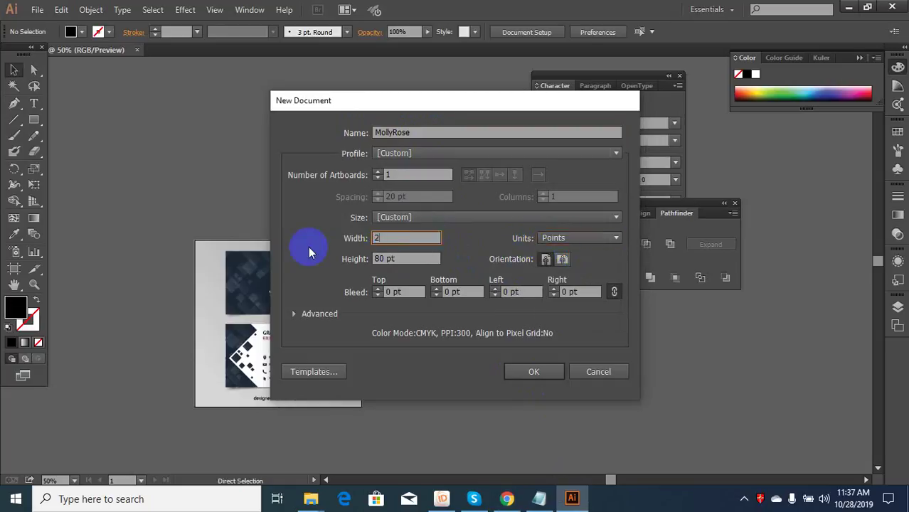
{"action": "type", "text": "000"}
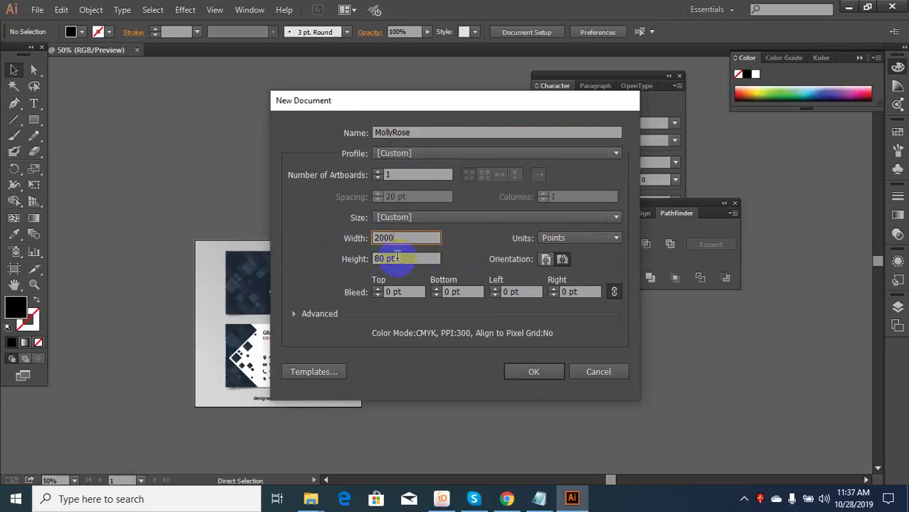
{"action": "left_click", "coordinate": [395, 259]}
{"action": "type", "text": "20"}
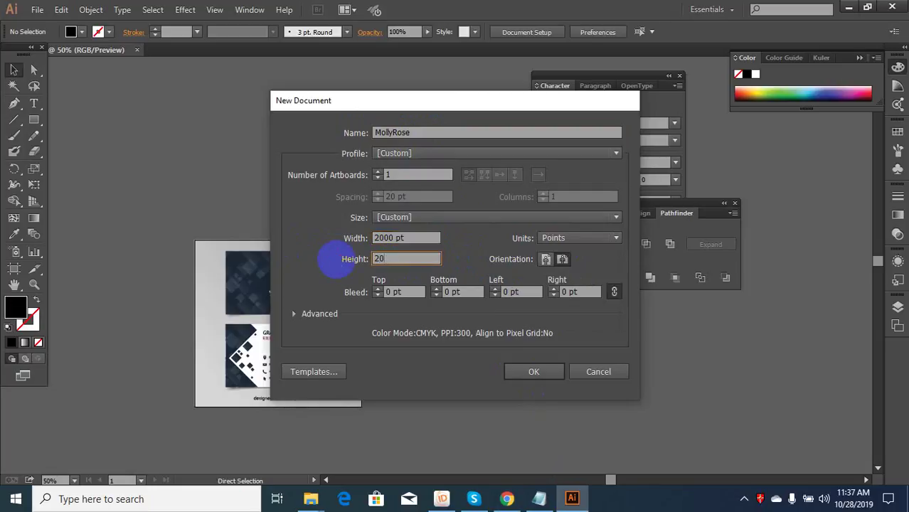
{"action": "type", "text": "00"}
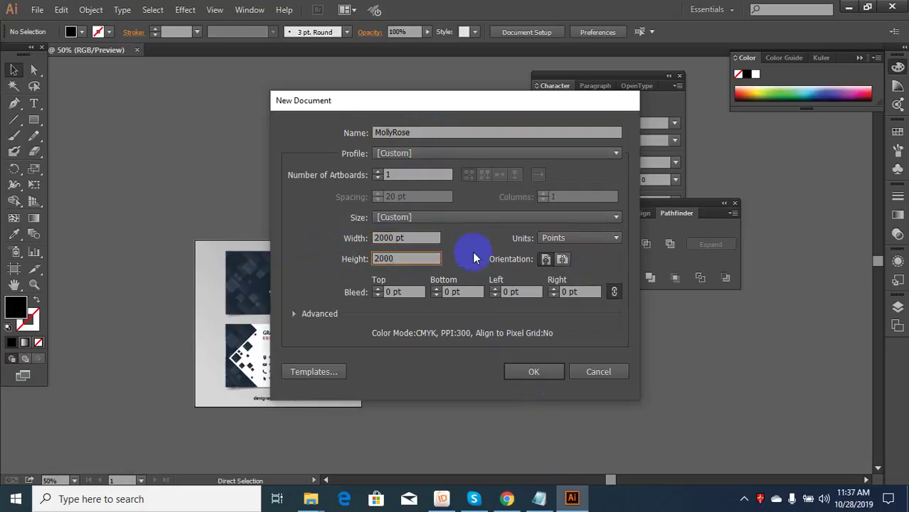
{"action": "left_click", "coordinate": [534, 371]}
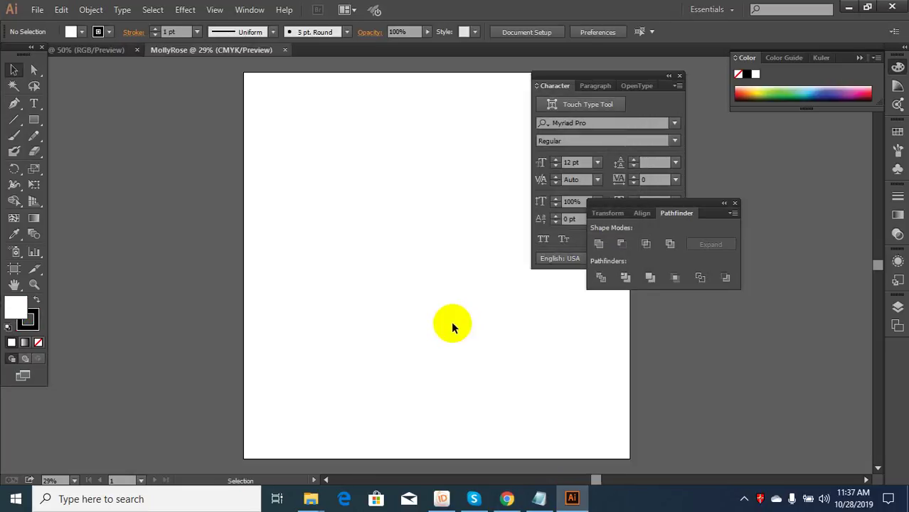
Paste the MollyRose text onto the upper part of the artboard, enlarge it to about 232.5 pt and select it
{"action": "scroll", "coordinate": [315, 333], "scroll_direction": "down", "scroll_amount": 3}
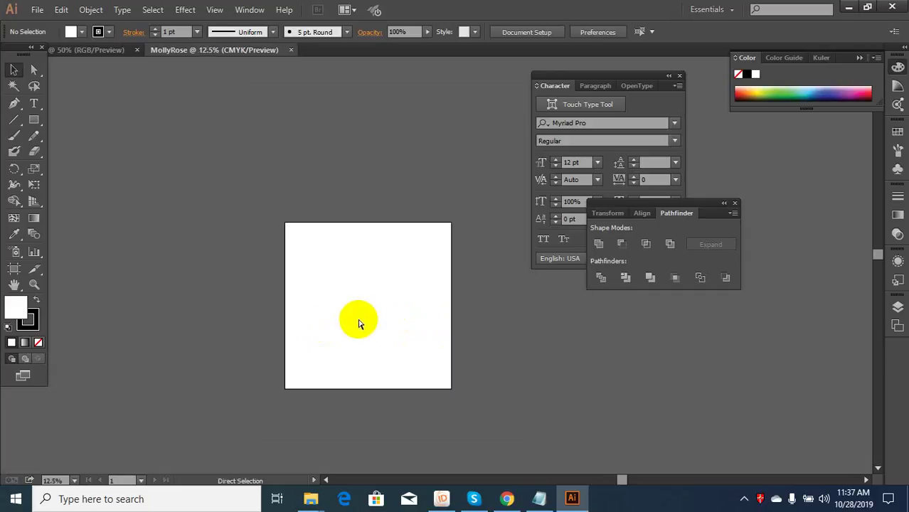
{"action": "key", "text": "ctrl+v"}
{"action": "left_click_drag", "start_coordinate": [442, 271], "coordinate": [401, 267]}
{"action": "left_click", "coordinate": [381, 242]}
{"action": "scroll", "coordinate": [382, 242], "scroll_direction": "up", "scroll_amount": 1}
{"action": "scroll", "coordinate": [382, 246], "scroll_direction": "up", "scroll_amount": 2}
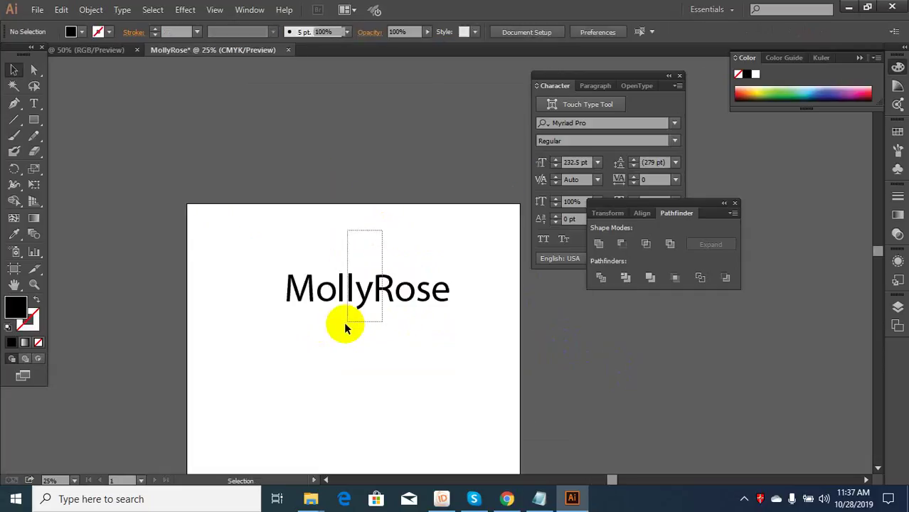
{"action": "left_click", "coordinate": [347, 306]}
Switch to the spartan-mb window in File Explorer, go up to the FONT folder and open the trajan-pro folder's name for editing
{"action": "left_click", "coordinate": [318, 500]}
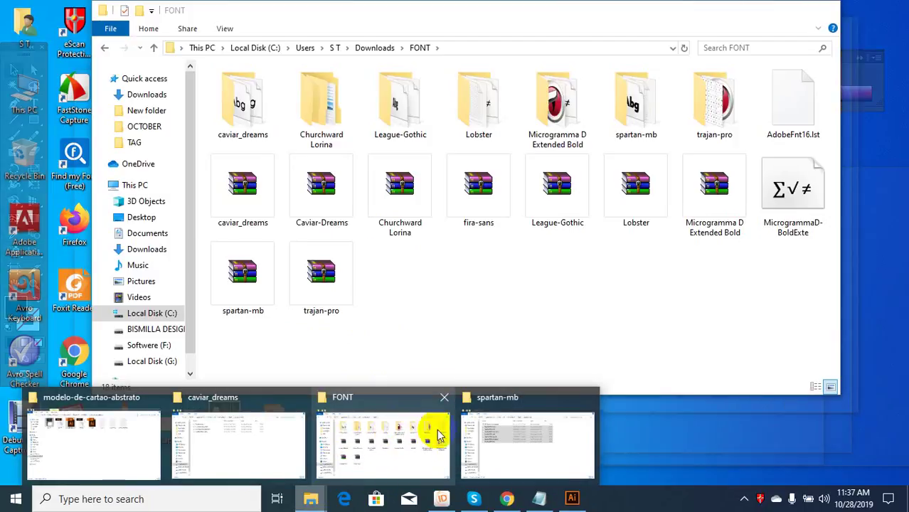
{"action": "mouse_move", "coordinate": [492, 431]}
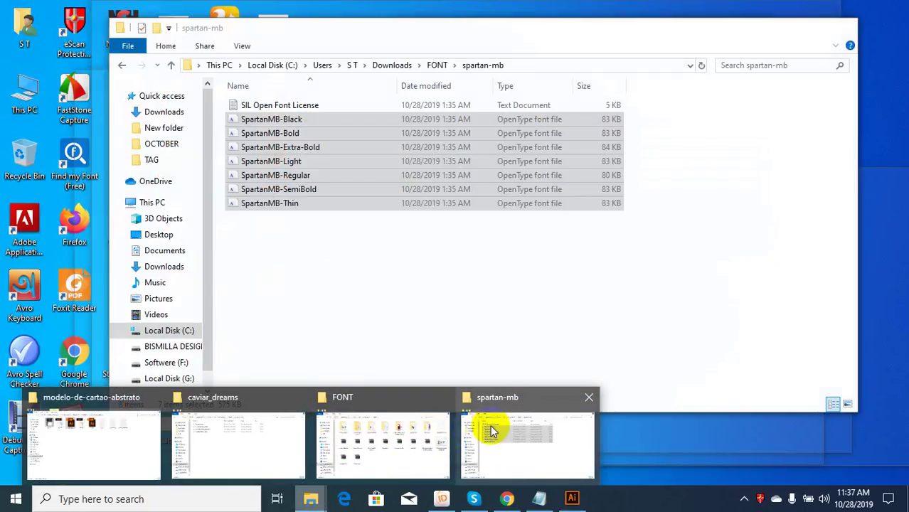
{"action": "left_click", "coordinate": [492, 431]}
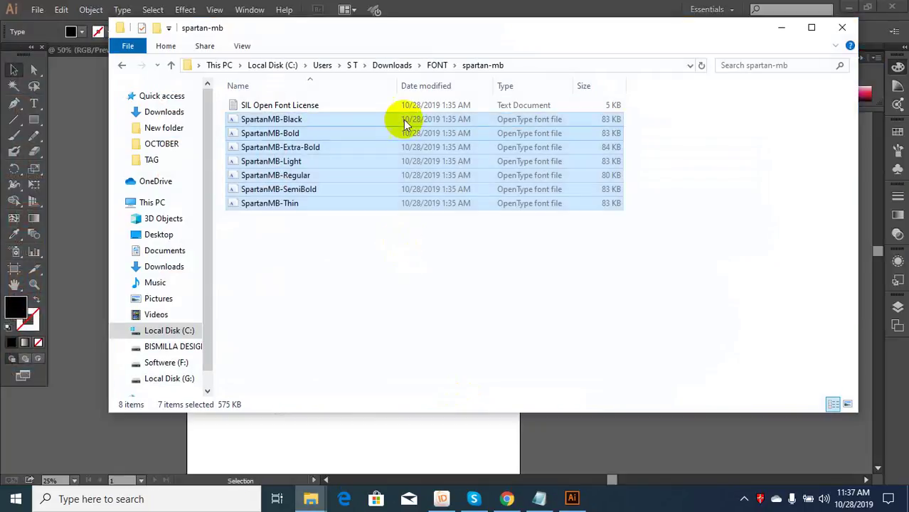
{"action": "left_click", "coordinate": [437, 64]}
{"action": "right_click", "coordinate": [733, 142]}
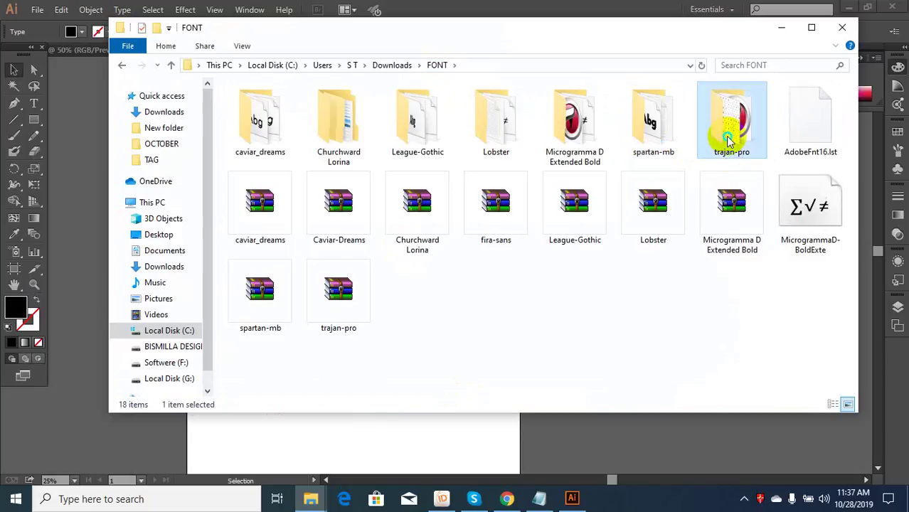
{"action": "left_click", "coordinate": [733, 456]}
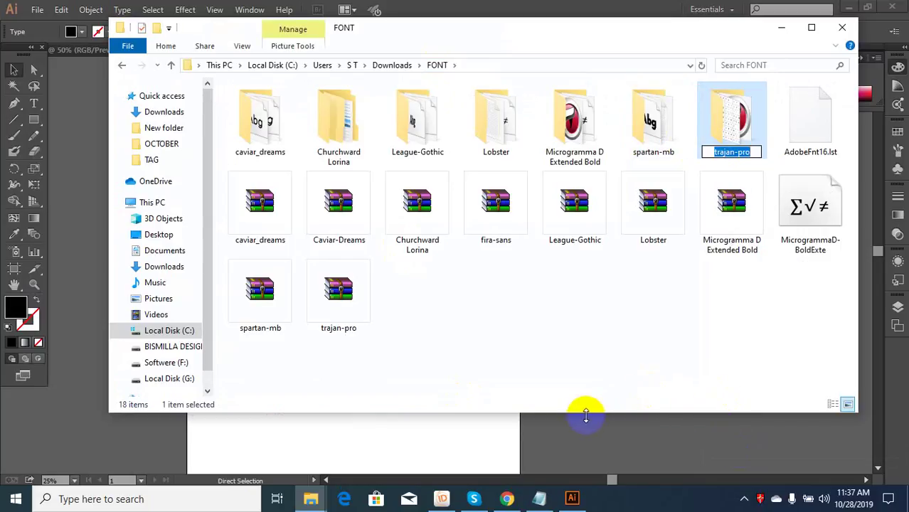
Switch to Illustrator and open the MollyRose text's font family for editing
{"action": "left_click", "coordinate": [572, 498]}
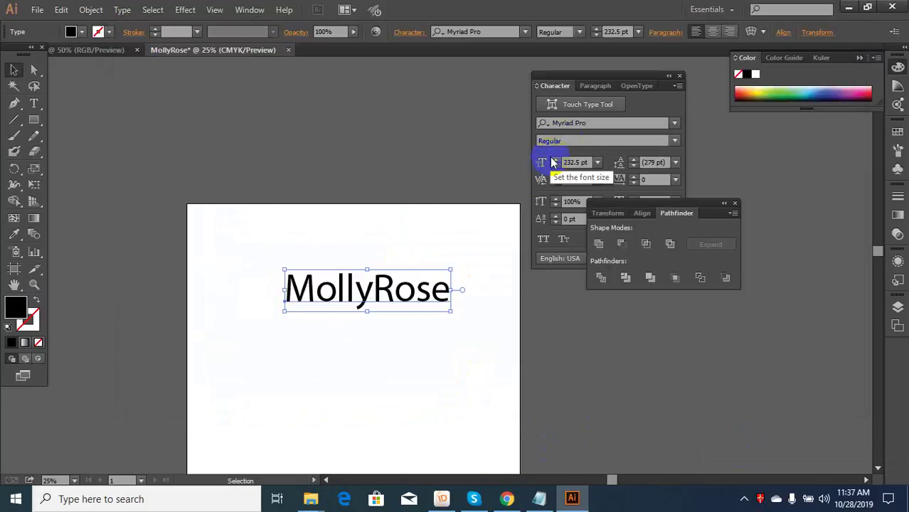
{"action": "left_click", "coordinate": [587, 122]}
{"action": "left_click", "coordinate": [420, 290]}
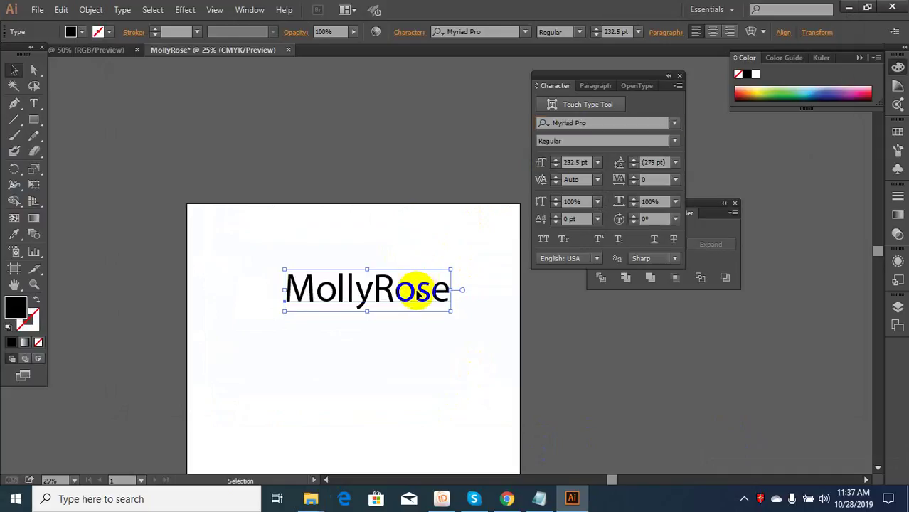
{"action": "left_click", "coordinate": [592, 120]}
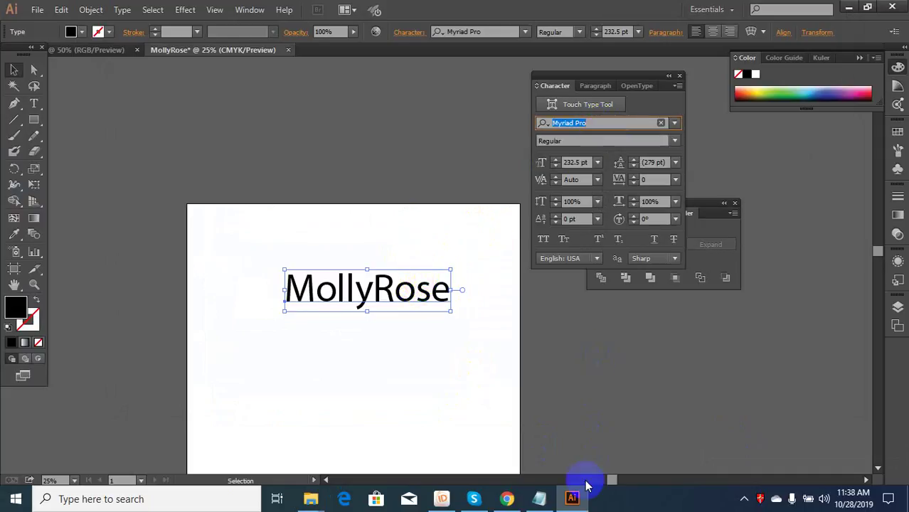
Switch to the FONT folder window in File Explorer and copy the trajan-pro folder's name
{"action": "left_click", "coordinate": [329, 496]}
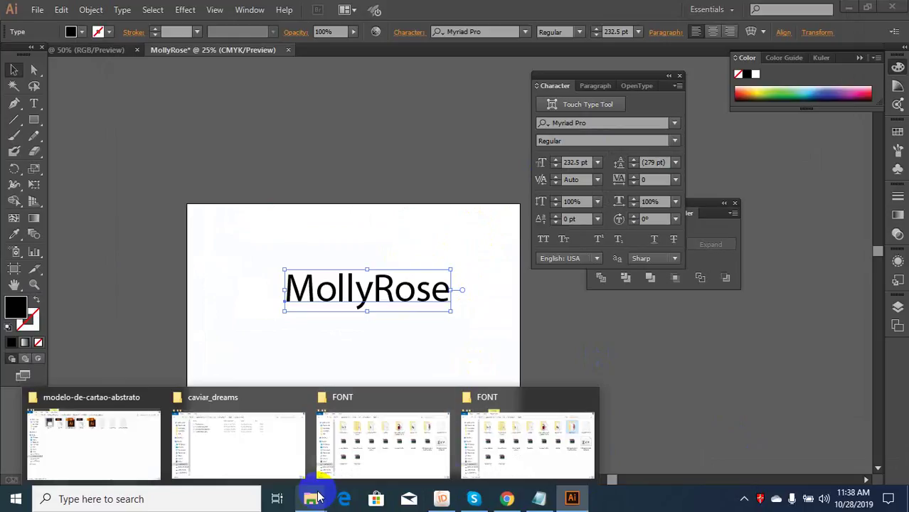
{"action": "left_click", "coordinate": [574, 432]}
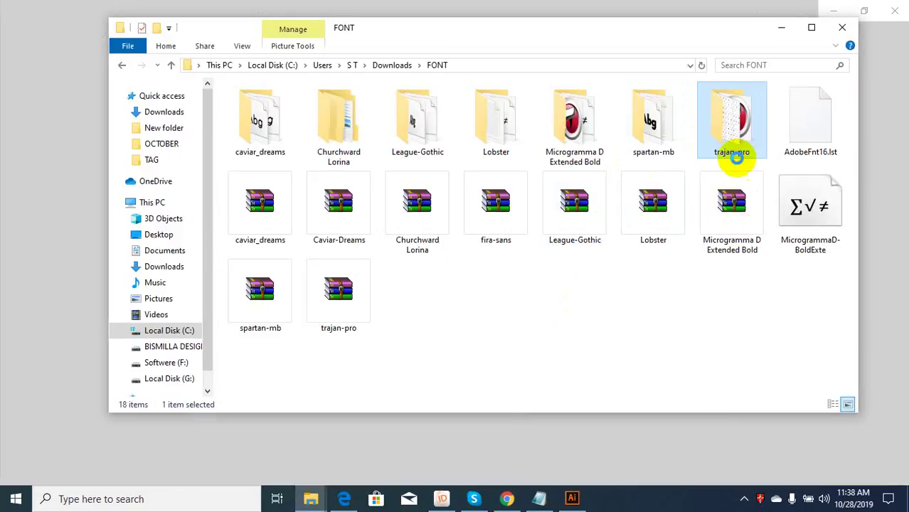
{"action": "right_click", "coordinate": [736, 152]}
{"action": "left_click", "coordinate": [739, 128]}
{"action": "right_click", "coordinate": [729, 131]}
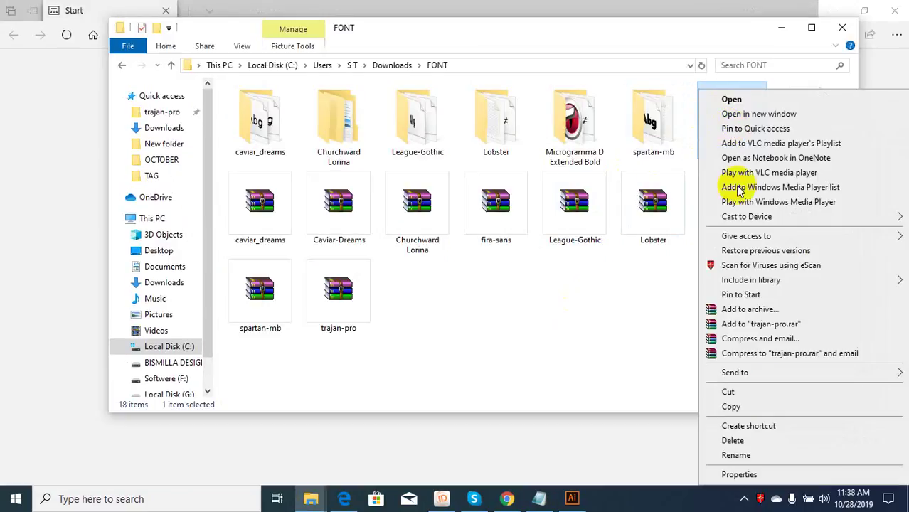
{"action": "left_click", "coordinate": [753, 458]}
{"action": "key", "text": "ctrl+c"}
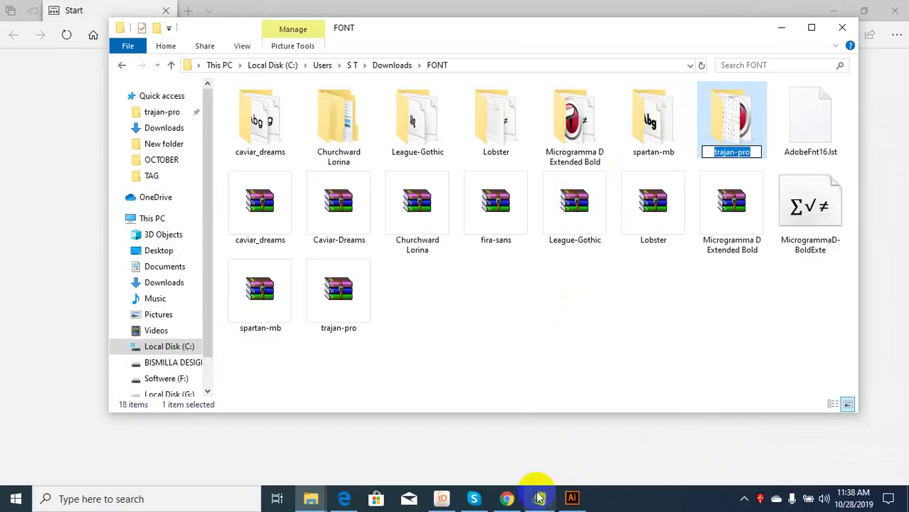
Switch to Illustrator and try to set the MollyRose text's font family by pasting the name trajan-pro
{"action": "left_click", "coordinate": [572, 499]}
{"action": "left_click", "coordinate": [590, 123]}
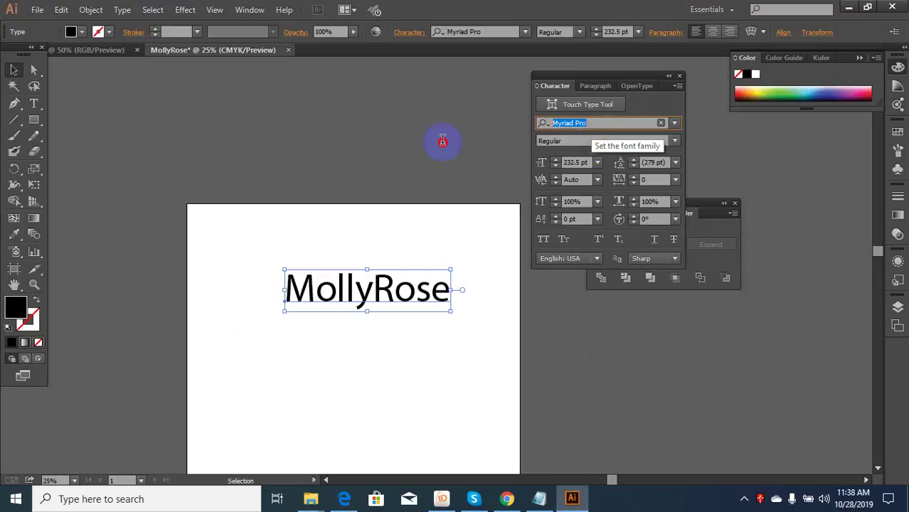
{"action": "key", "text": "ctrl+v"}
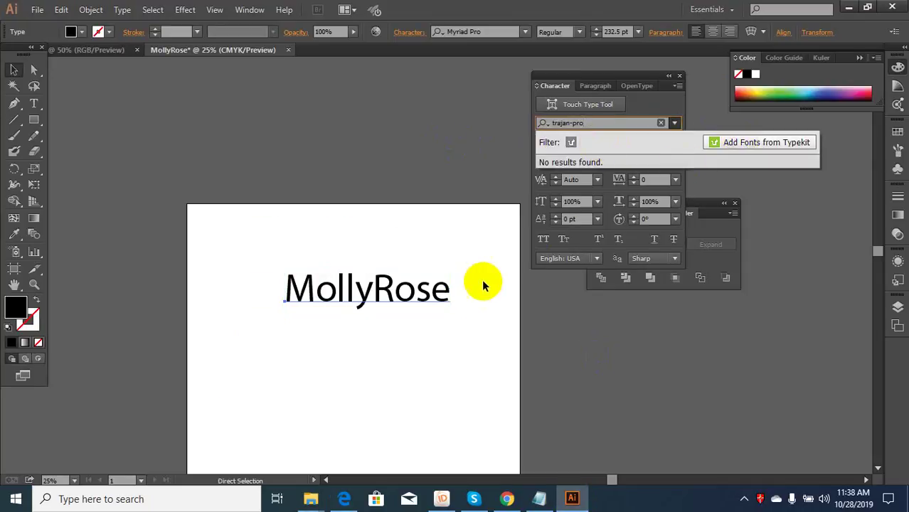
{"action": "left_click", "coordinate": [449, 295]}
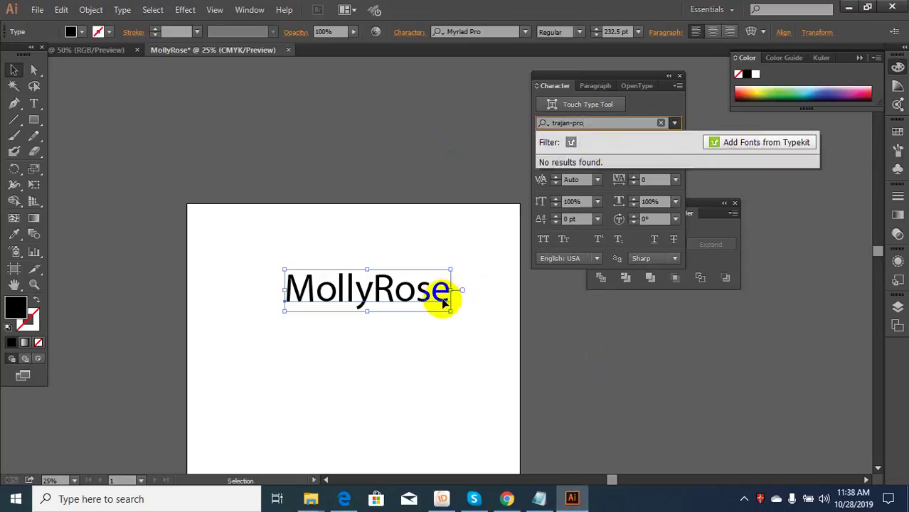
{"action": "double_click", "coordinate": [443, 302]}
{"action": "double_click", "coordinate": [448, 300]}
{"action": "left_click", "coordinate": [611, 123]}
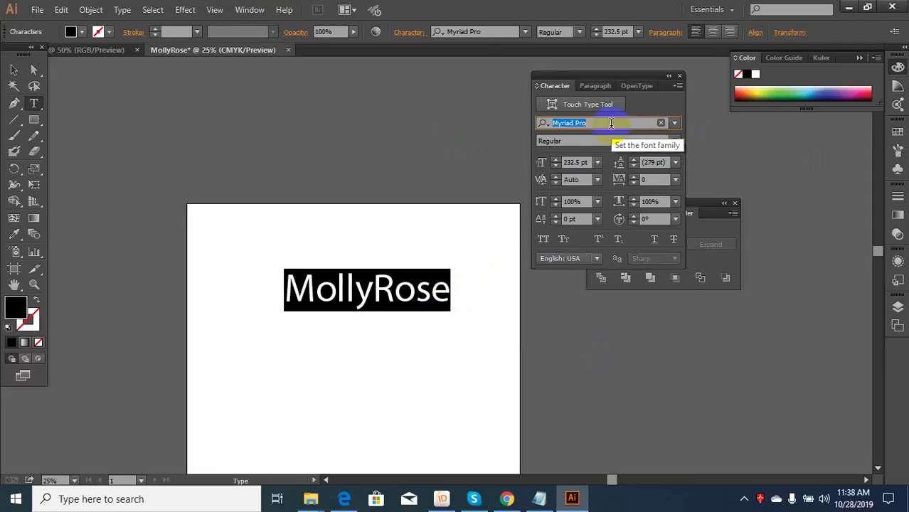
{"action": "key", "text": "ctrl+v"}
{"action": "left_click", "coordinate": [739, 146]}
{"action": "left_click", "coordinate": [739, 147]}
{"action": "left_click", "coordinate": [621, 164]}
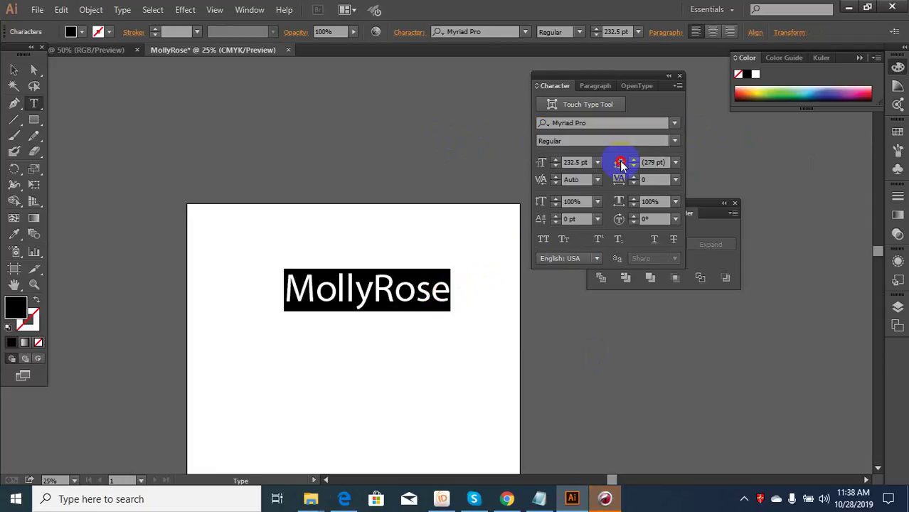
{"action": "key", "text": "ctrl+v"}
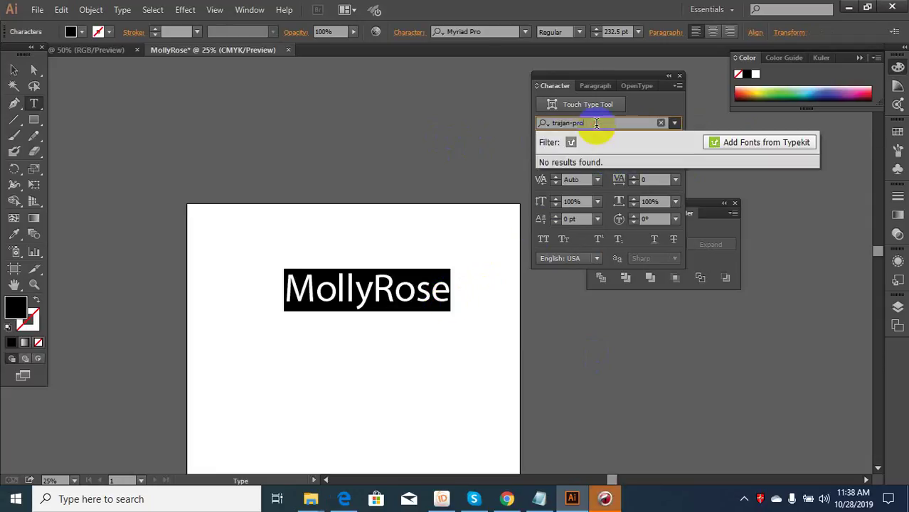
Search the font families for "tra" and apply Trajan Pro Bold to the MollyRose text
{"action": "left_click", "coordinate": [552, 151]}
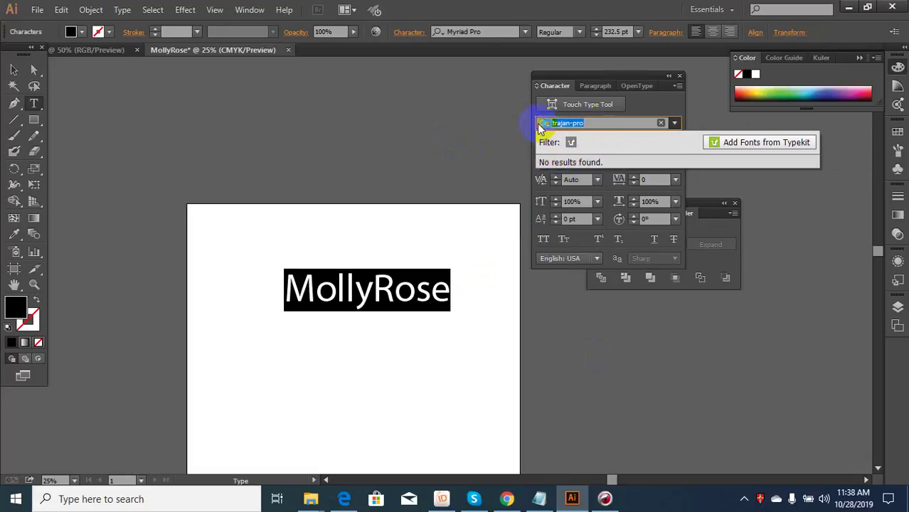
{"action": "key", "text": "BackSpace"}
{"action": "type", "text": "r"}
{"action": "key", "text": "BackSpace"}
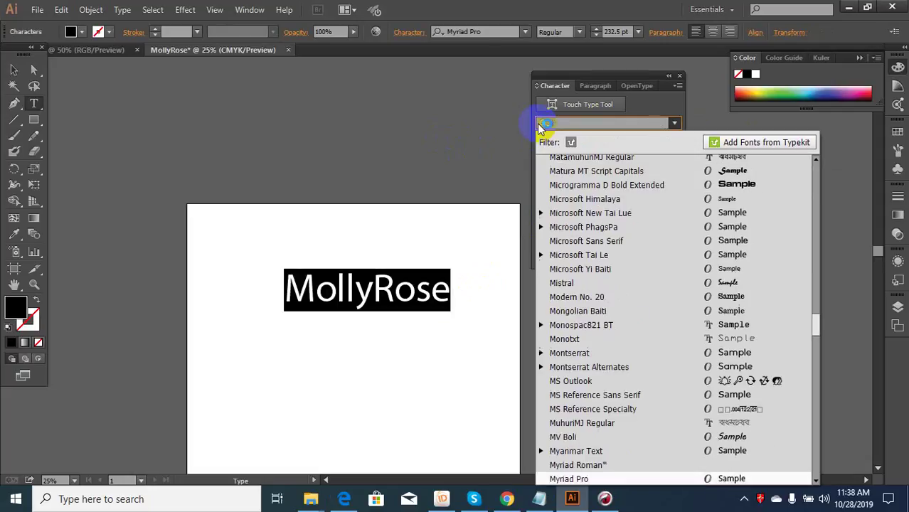
{"action": "type", "text": "tra"}
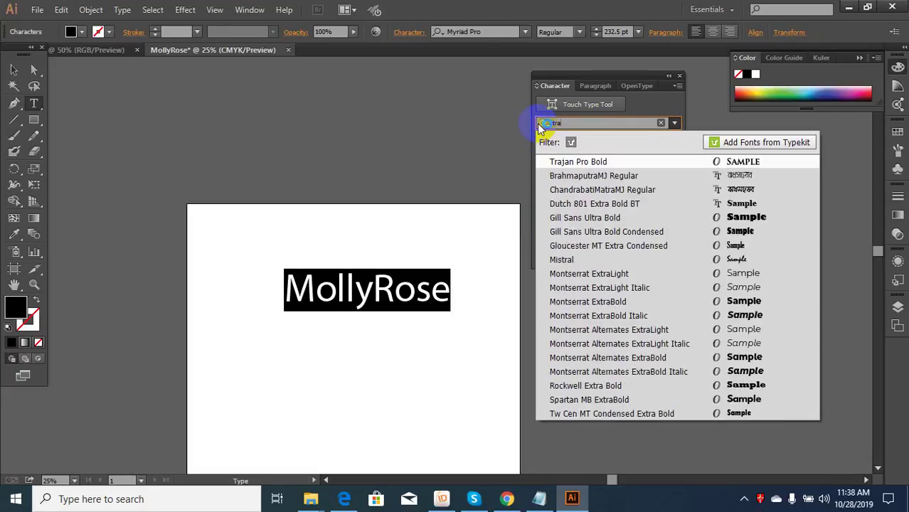
{"action": "left_click", "coordinate": [604, 162]}
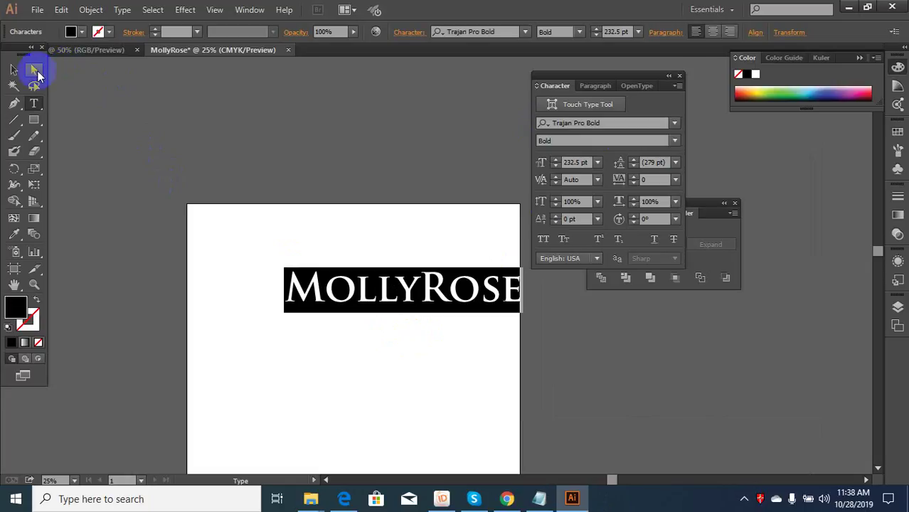
Move the MollyRose text so it sits horizontally centred on the artboard, and deselect it
{"action": "left_click", "coordinate": [18, 69]}
{"action": "left_click", "coordinate": [408, 339]}
{"action": "scroll", "coordinate": [412, 286], "scroll_direction": "down", "scroll_amount": 1}
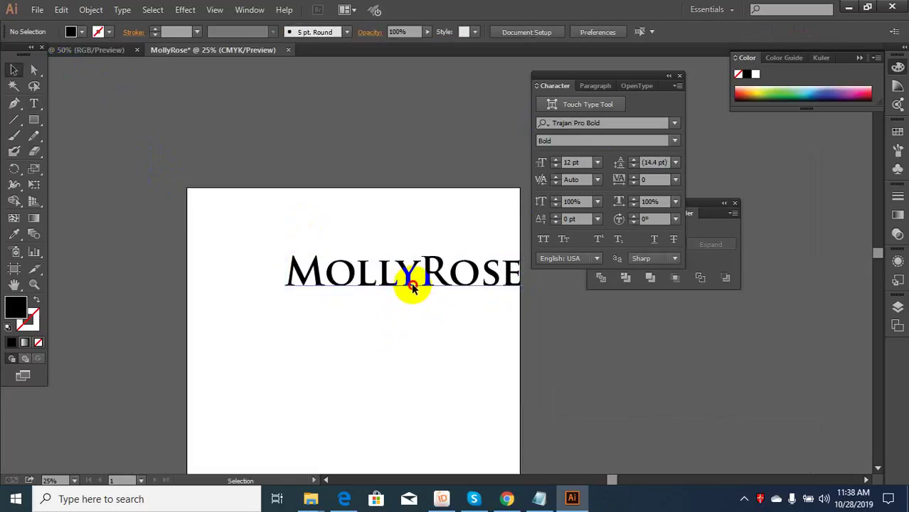
{"action": "left_click_drag", "start_coordinate": [412, 286], "coordinate": [380, 402]}
{"action": "scroll", "coordinate": [380, 402], "scroll_direction": "down", "scroll_amount": 3}
{"action": "scroll", "coordinate": [451, 422], "scroll_direction": "up", "scroll_amount": 5}
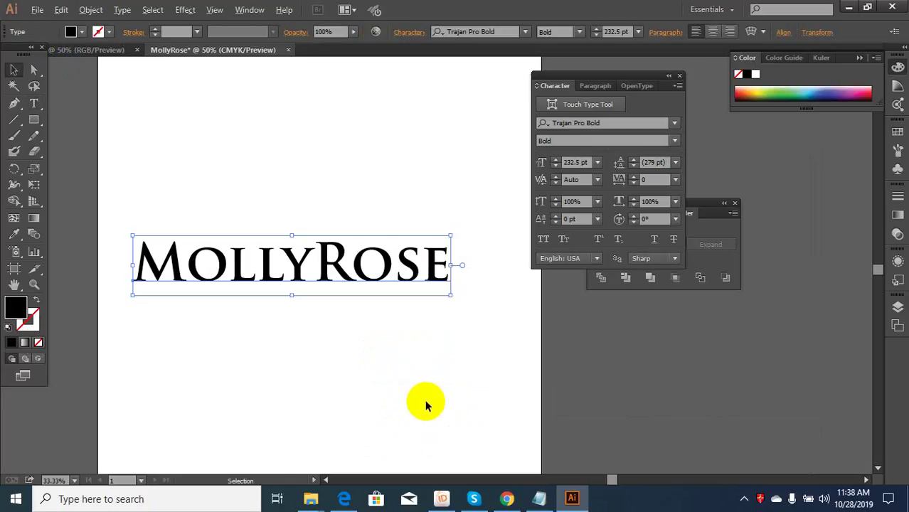
{"action": "left_click_drag", "start_coordinate": [314, 193], "coordinate": [351, 228]}
{"action": "left_click", "coordinate": [395, 388]}
{"action": "scroll", "coordinate": [397, 391], "scroll_direction": "down", "scroll_amount": 1}
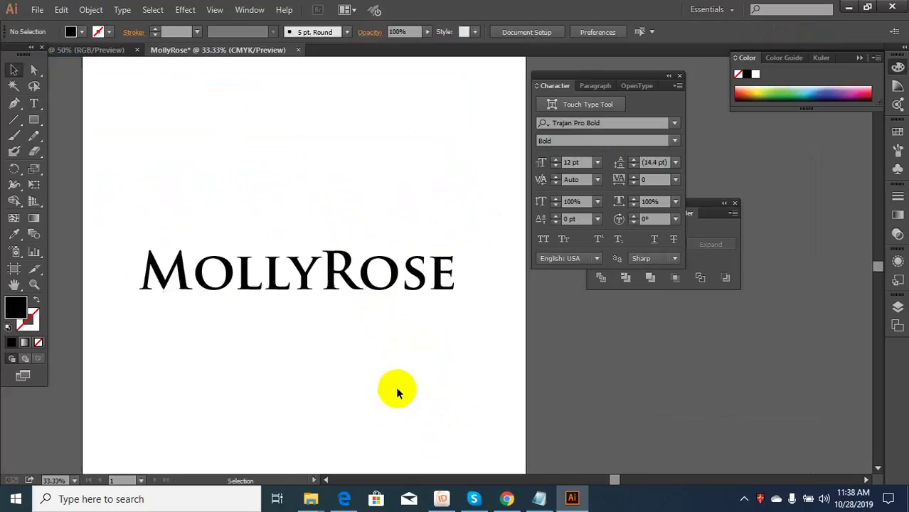
Switch to the Freelancer contest in Chrome, look through the submitted entries and return to the contest description
{"action": "left_click", "coordinate": [506, 498]}
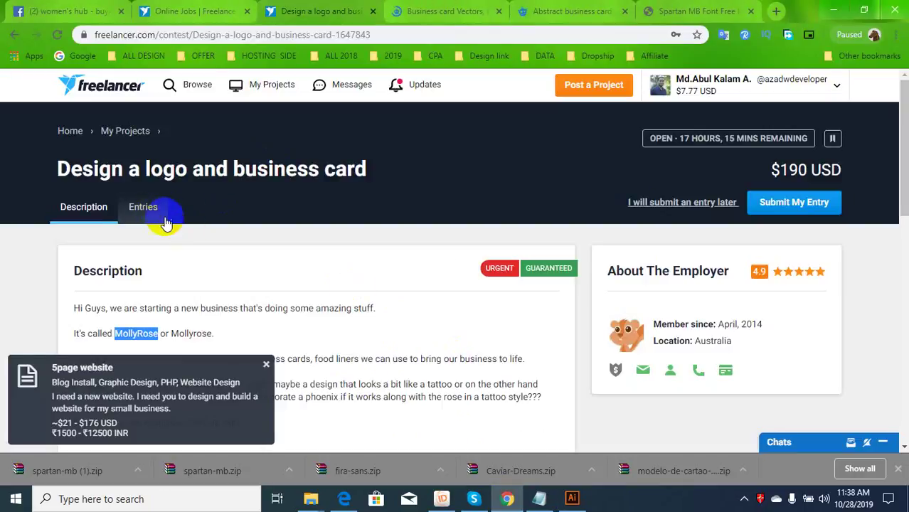
{"action": "left_click", "coordinate": [145, 207]}
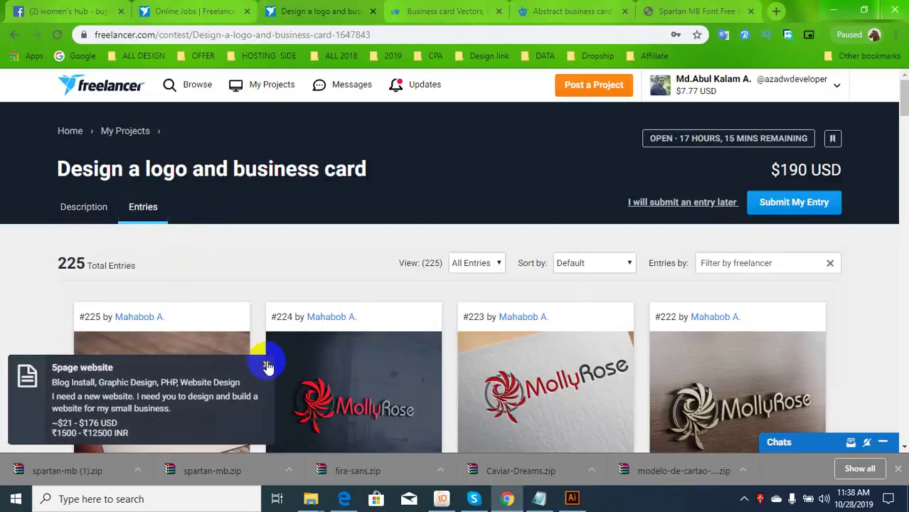
{"action": "scroll", "coordinate": [464, 365], "scroll_direction": "down", "scroll_amount": 2}
{"action": "scroll", "coordinate": [583, 313], "scroll_direction": "down", "scroll_amount": 1}
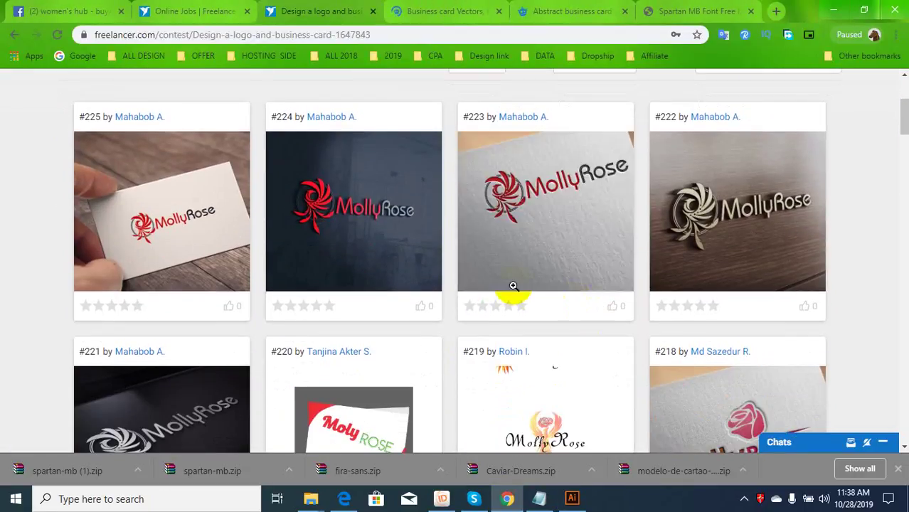
{"action": "scroll", "coordinate": [469, 284], "scroll_direction": "down", "scroll_amount": 3}
{"action": "scroll", "coordinate": [392, 282], "scroll_direction": "down", "scroll_amount": 3}
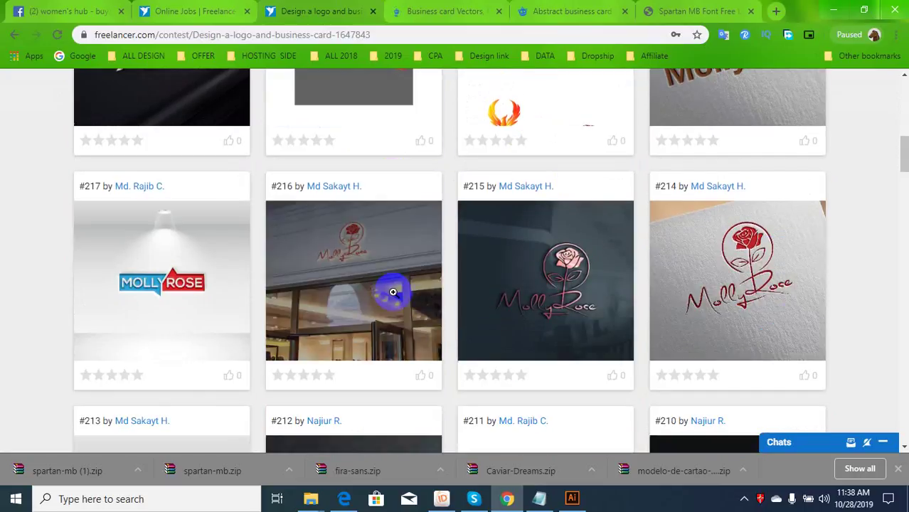
{"action": "scroll", "coordinate": [426, 300], "scroll_direction": "down", "scroll_amount": 4}
{"action": "scroll", "coordinate": [274, 300], "scroll_direction": "up", "scroll_amount": 13}
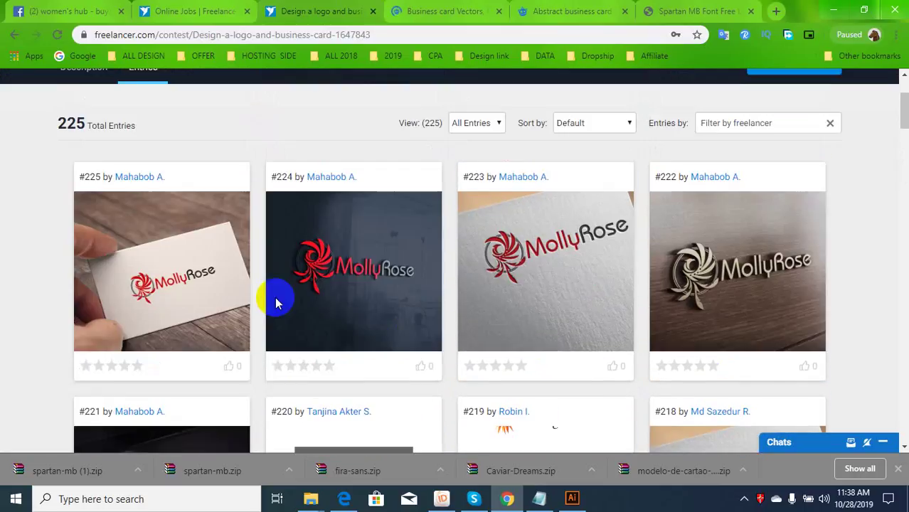
{"action": "left_click", "coordinate": [83, 206]}
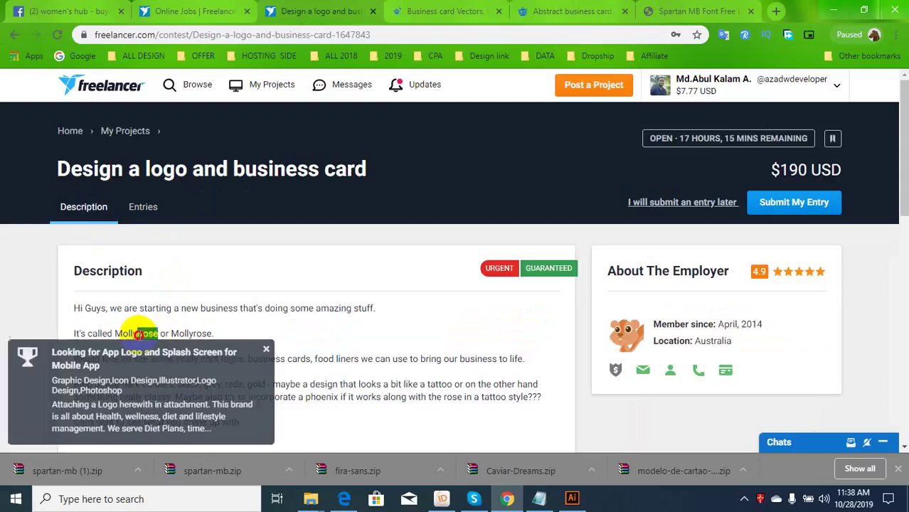
Switch to the Freepik business card search page and search all resources for Rose
{"action": "left_click", "coordinate": [445, 12]}
{"action": "left_click", "coordinate": [549, 10]}
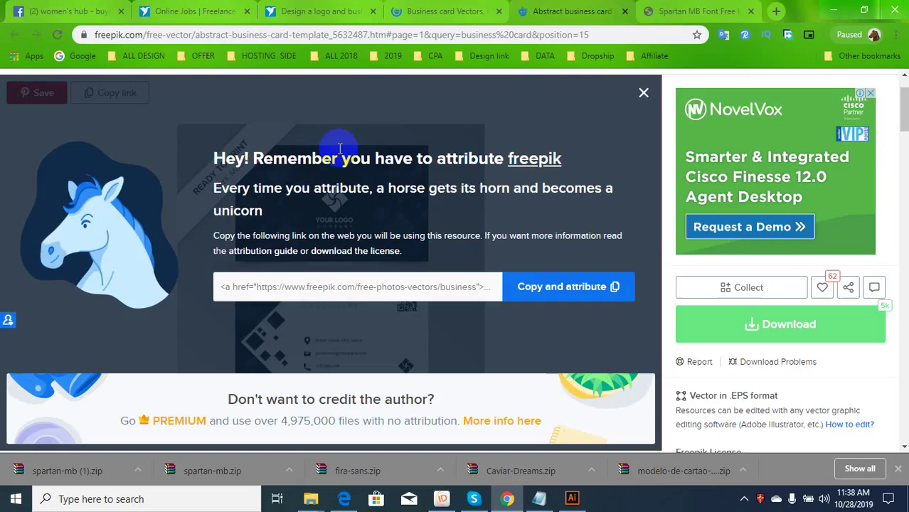
{"action": "scroll", "coordinate": [319, 259], "scroll_direction": "up", "scroll_amount": 1}
{"action": "left_click", "coordinate": [430, 6]}
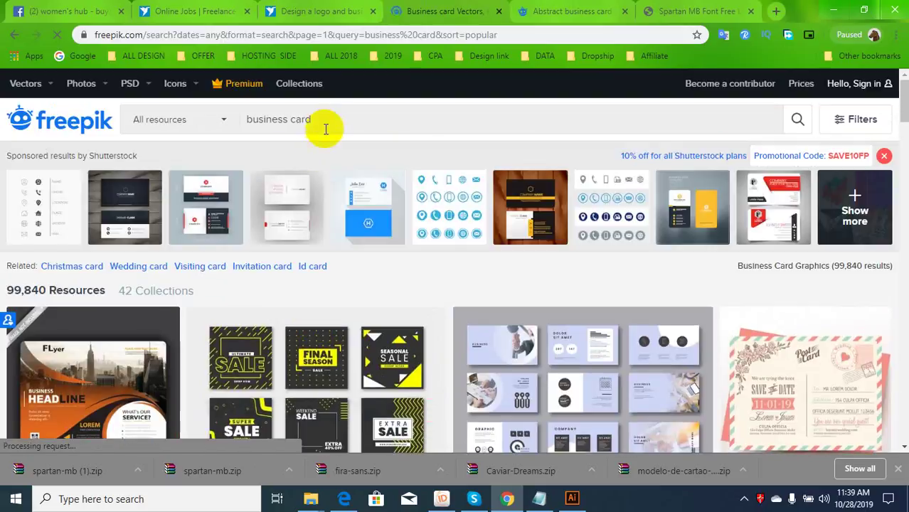
{"action": "left_click_drag", "start_coordinate": [320, 126], "coordinate": [246, 126]}
{"action": "type", "text": "Rose"}
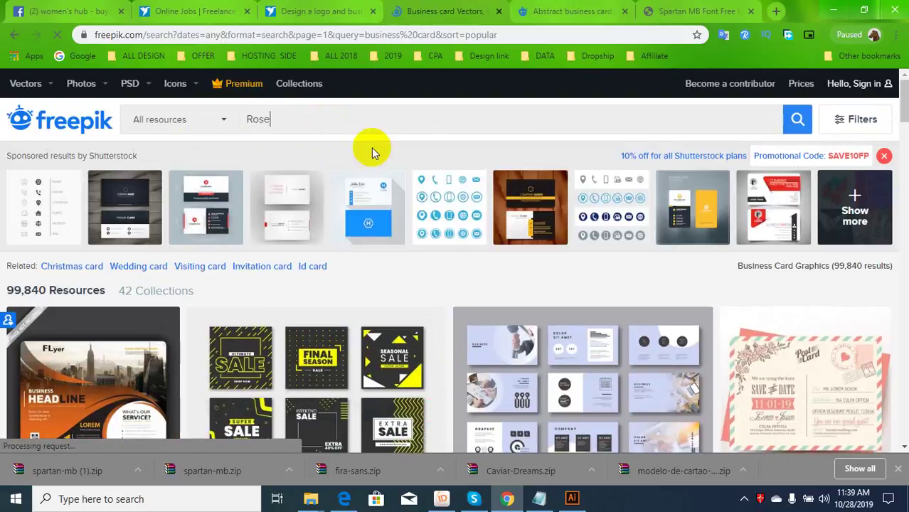
{"action": "left_click", "coordinate": [798, 120]}
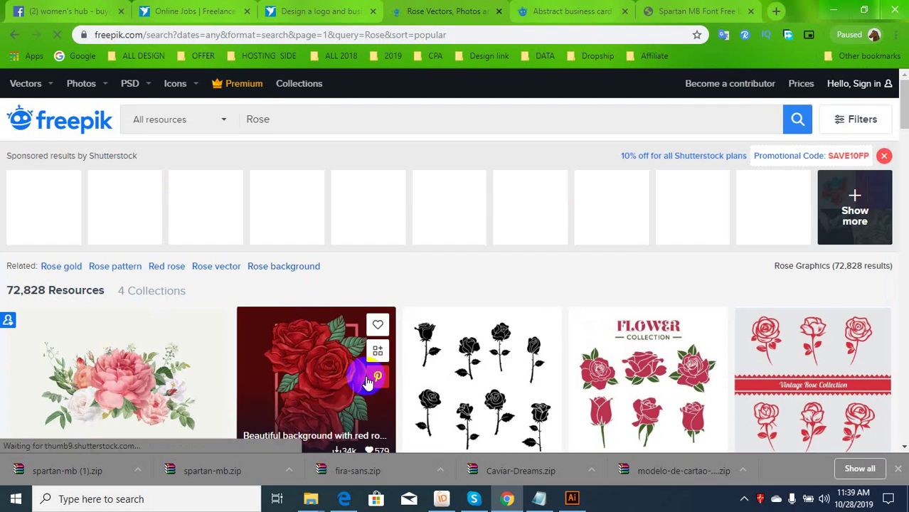
Look through the Freepik Rose results for artwork that could suit the MollyRose logo
{"action": "scroll", "coordinate": [497, 361], "scroll_direction": "down", "scroll_amount": 3}
{"action": "scroll", "coordinate": [504, 367], "scroll_direction": "down", "scroll_amount": 4}
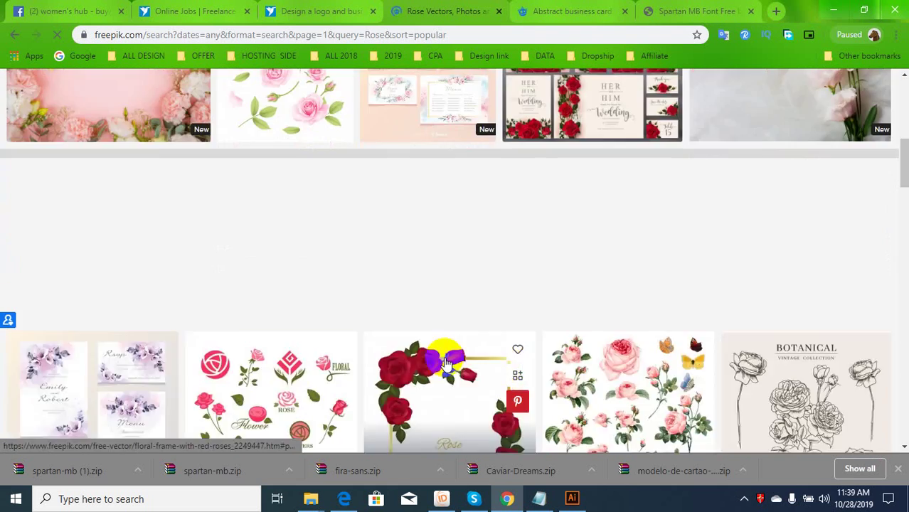
{"action": "scroll", "coordinate": [427, 341], "scroll_direction": "up", "scroll_amount": 5}
{"action": "scroll", "coordinate": [377, 329], "scroll_direction": "down", "scroll_amount": 5}
{"action": "scroll", "coordinate": [391, 346], "scroll_direction": "down", "scroll_amount": 5}
{"action": "scroll", "coordinate": [385, 345], "scroll_direction": "up", "scroll_amount": 4}
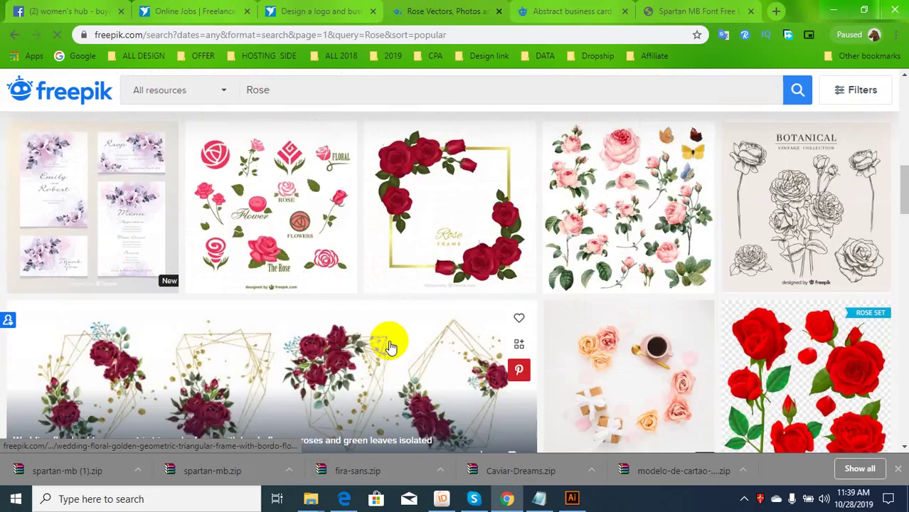
{"action": "scroll", "coordinate": [390, 346], "scroll_direction": "down", "scroll_amount": 3}
{"action": "scroll", "coordinate": [389, 346], "scroll_direction": "up", "scroll_amount": 1}
Change the Freepik search to "Rose logo" and look through the results
{"action": "scroll", "coordinate": [388, 346], "scroll_direction": "up", "scroll_amount": 5}
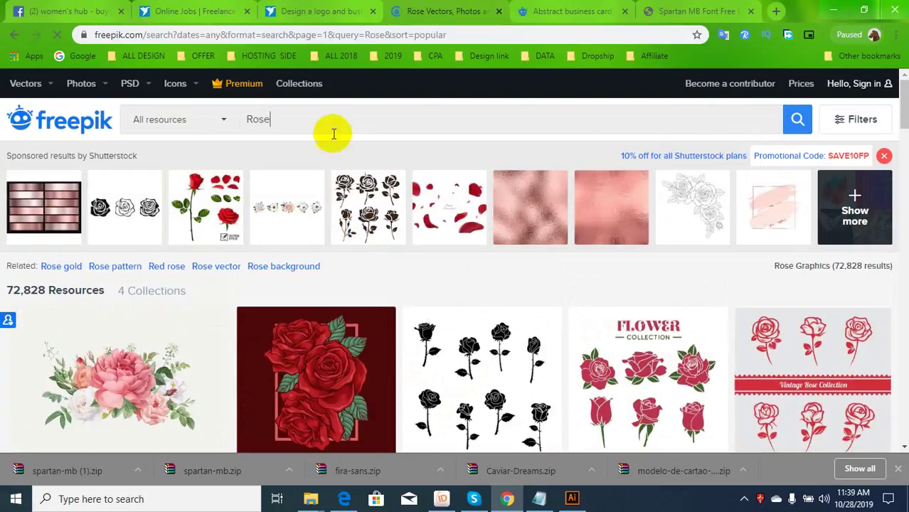
{"action": "type", "text": "logo"}
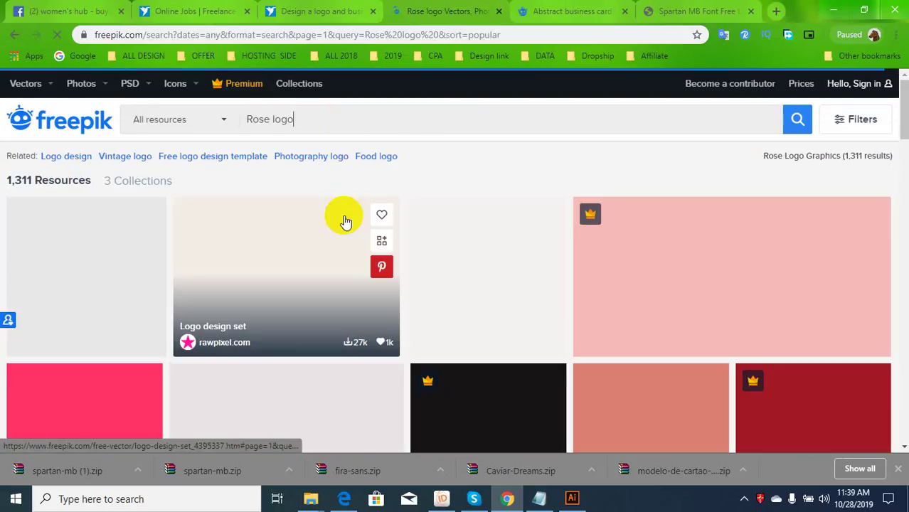
{"action": "scroll", "coordinate": [302, 299], "scroll_direction": "down", "scroll_amount": 3}
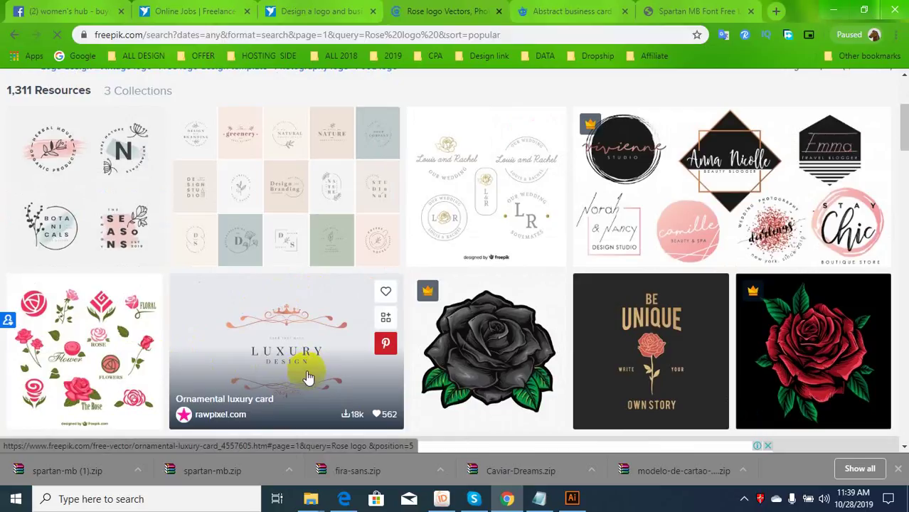
Look through the Freepik Rose logo results down to the end of the page for suitable rose artwork
{"action": "scroll", "coordinate": [613, 290], "scroll_direction": "down", "scroll_amount": 4}
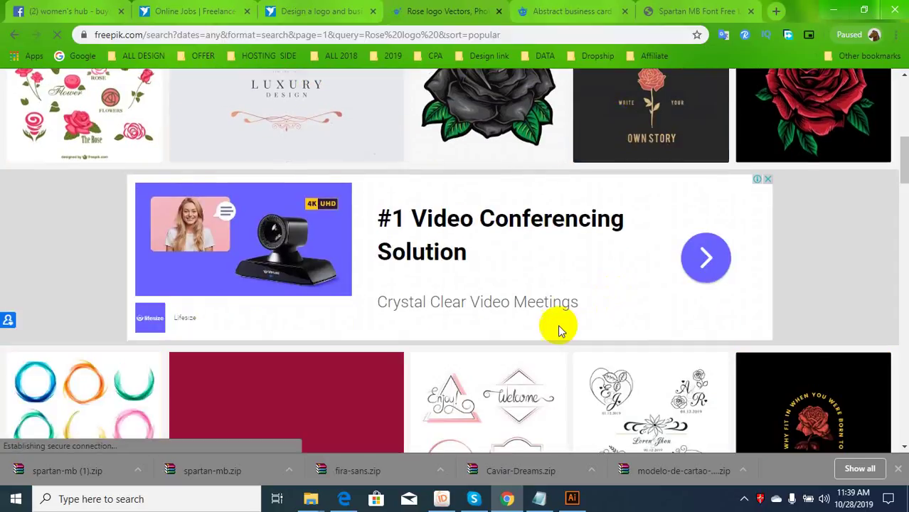
{"action": "scroll", "coordinate": [559, 329], "scroll_direction": "down", "scroll_amount": 3}
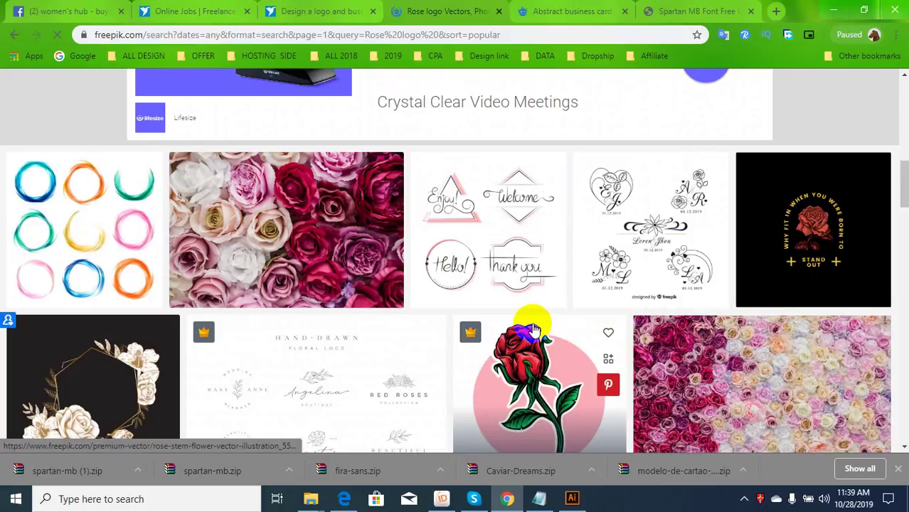
{"action": "scroll", "coordinate": [530, 325], "scroll_direction": "down", "scroll_amount": 1}
{"action": "scroll", "coordinate": [530, 326], "scroll_direction": "down", "scroll_amount": 2}
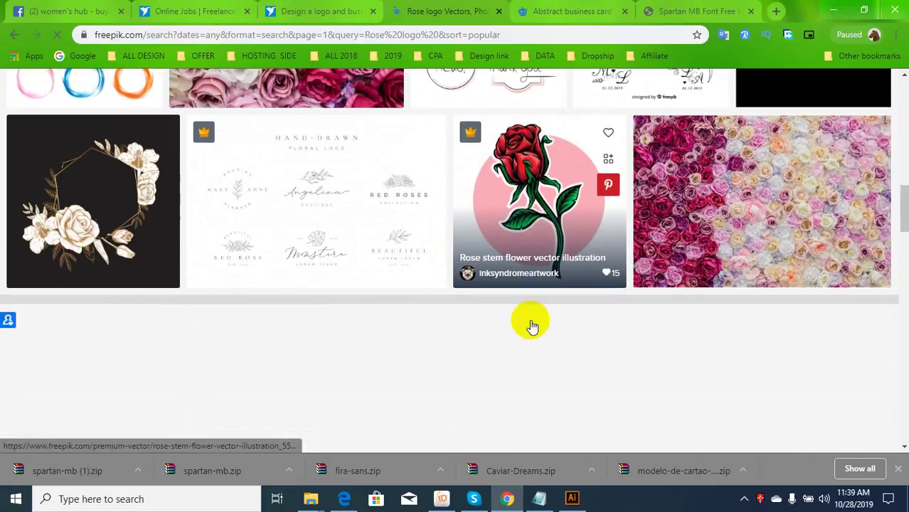
{"action": "scroll", "coordinate": [282, 292], "scroll_direction": "down", "scroll_amount": 4}
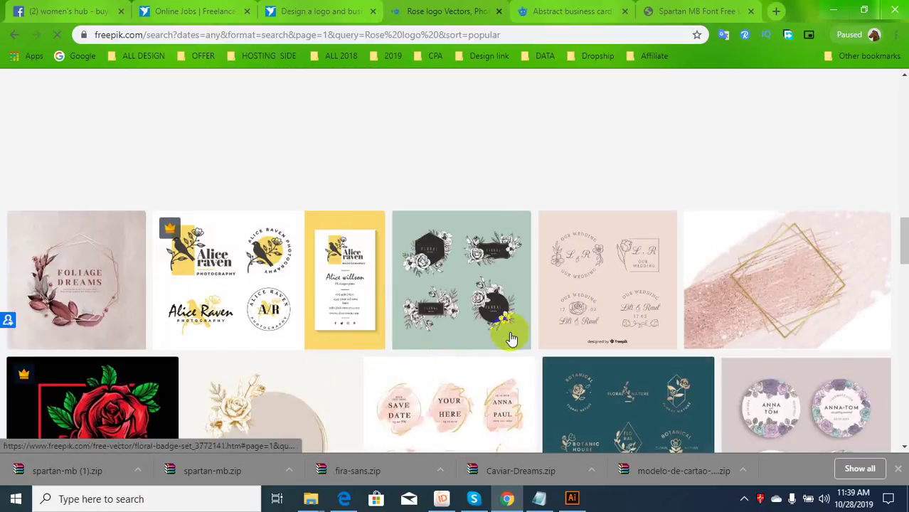
{"action": "scroll", "coordinate": [511, 335], "scroll_direction": "down", "scroll_amount": 3}
{"action": "scroll", "coordinate": [276, 367], "scroll_direction": "down", "scroll_amount": 3}
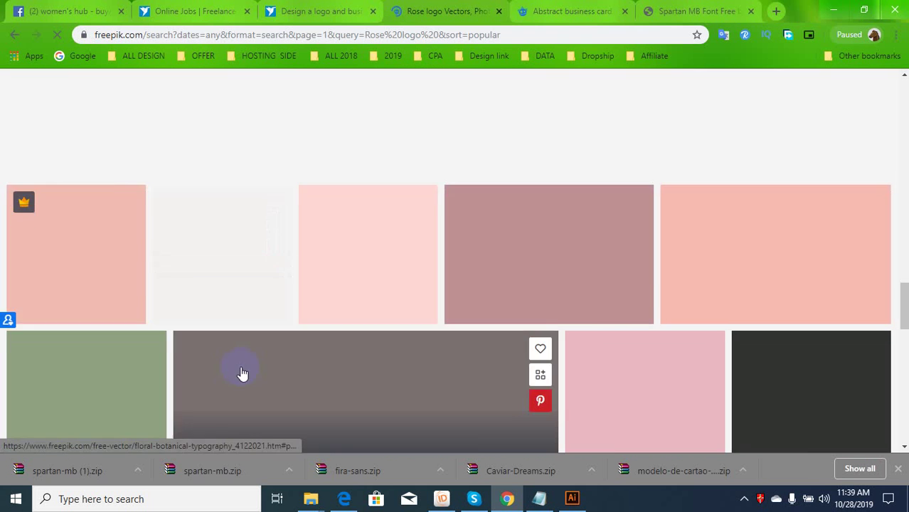
{"action": "scroll", "coordinate": [244, 372], "scroll_direction": "down", "scroll_amount": 4}
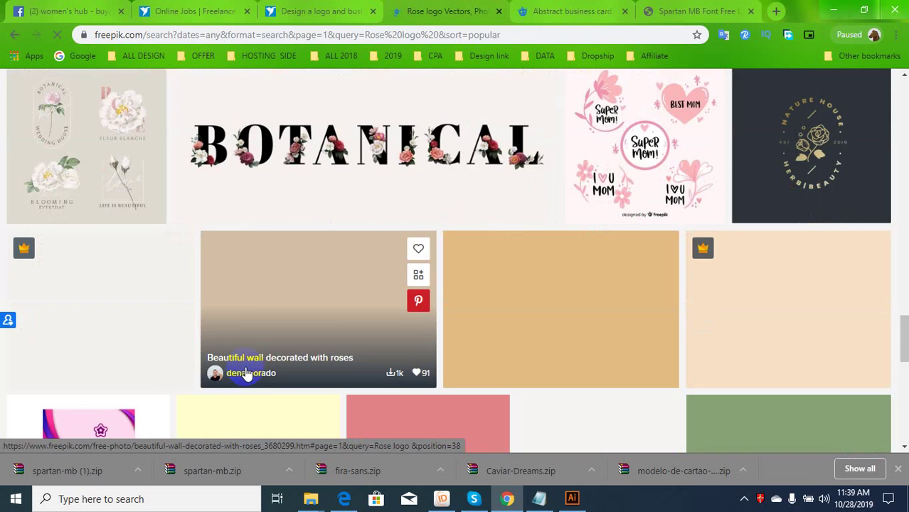
{"action": "scroll", "coordinate": [299, 374], "scroll_direction": "down", "scroll_amount": 4}
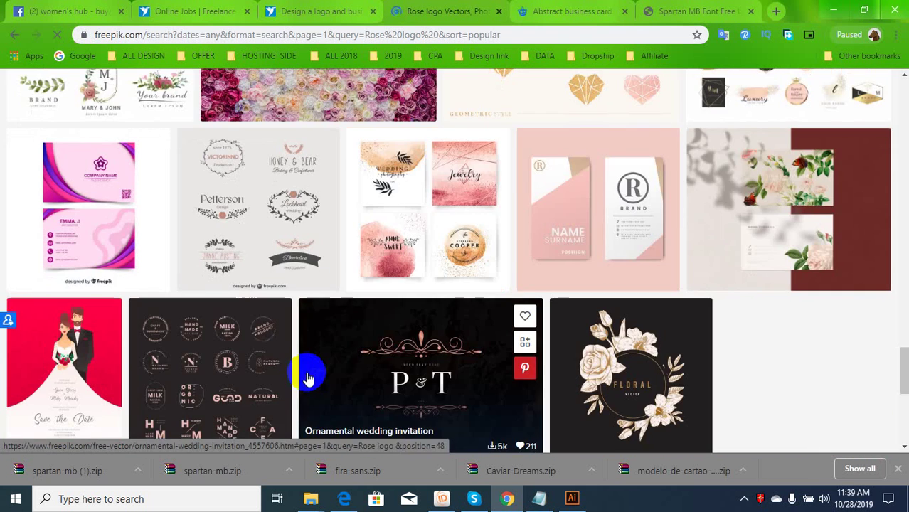
{"action": "scroll", "coordinate": [309, 377], "scroll_direction": "down", "scroll_amount": 4}
Review the Rose logo results again to compare the floral logos and pick a rose design for MollyRose
{"action": "scroll", "coordinate": [309, 380], "scroll_direction": "up", "scroll_amount": 10}
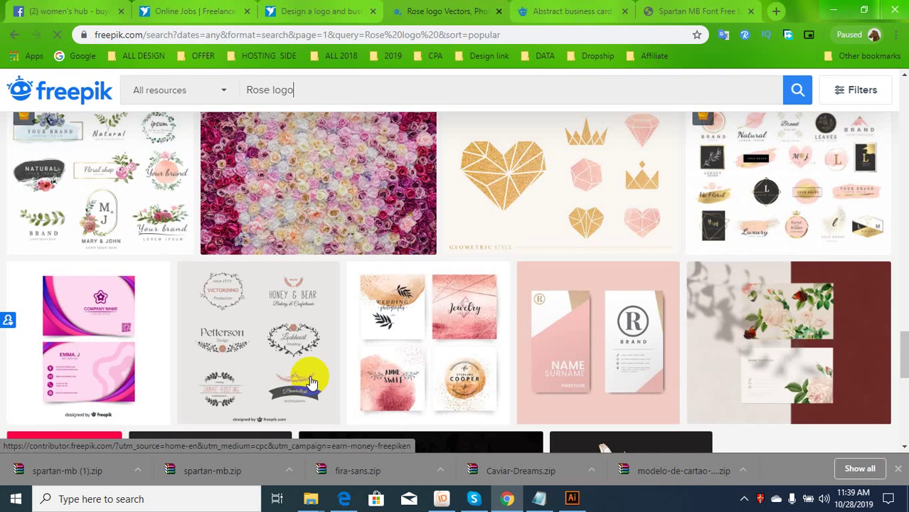
{"action": "scroll", "coordinate": [310, 378], "scroll_direction": "up", "scroll_amount": 3}
{"action": "scroll", "coordinate": [398, 398], "scroll_direction": "down", "scroll_amount": 4}
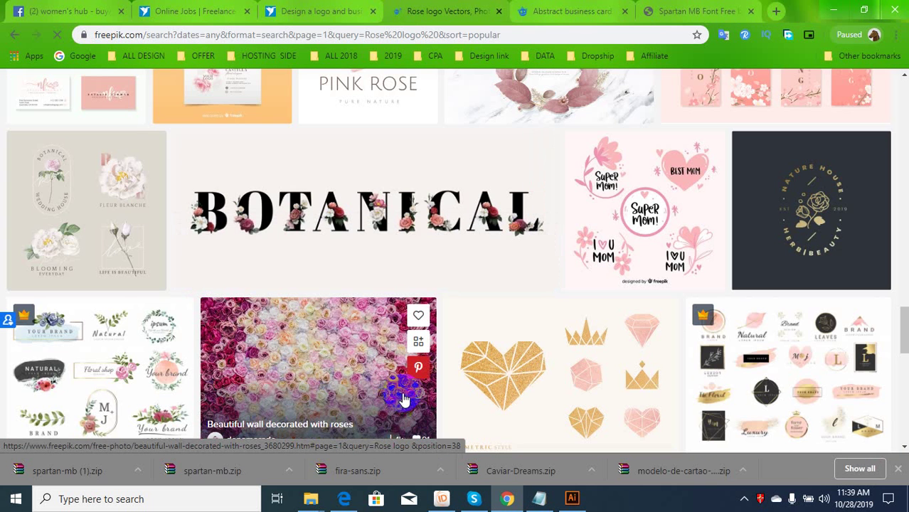
{"action": "scroll", "coordinate": [402, 400], "scroll_direction": "down", "scroll_amount": 5}
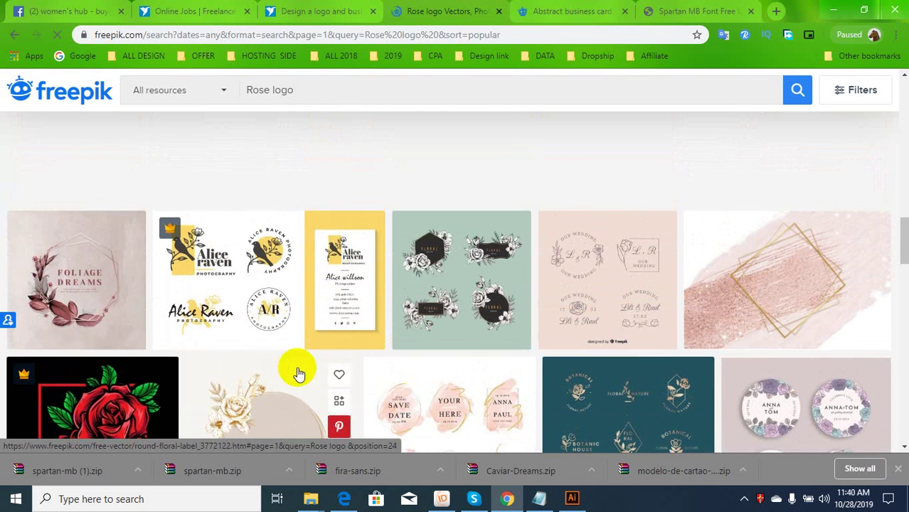
{"action": "scroll", "coordinate": [299, 373], "scroll_direction": "down", "scroll_amount": 5}
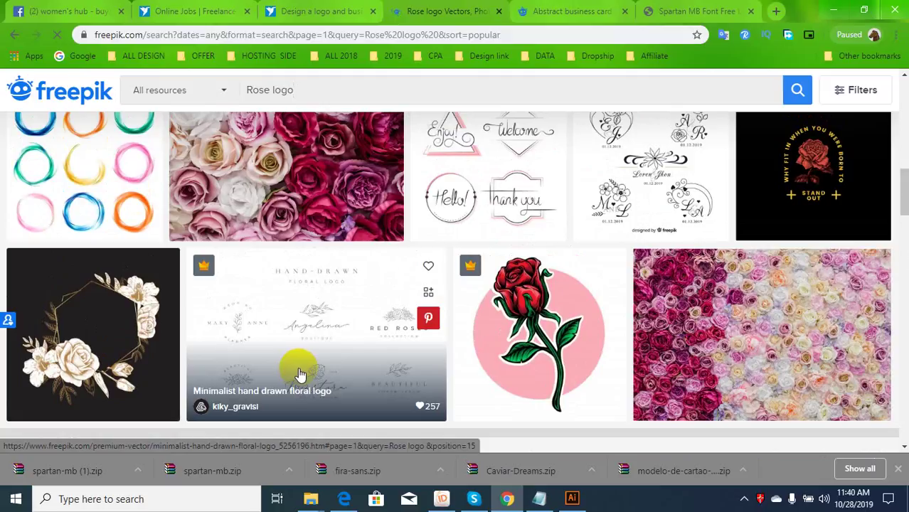
{"action": "scroll", "coordinate": [298, 374], "scroll_direction": "up", "scroll_amount": 3}
{"action": "scroll", "coordinate": [345, 360], "scroll_direction": "up", "scroll_amount": 5}
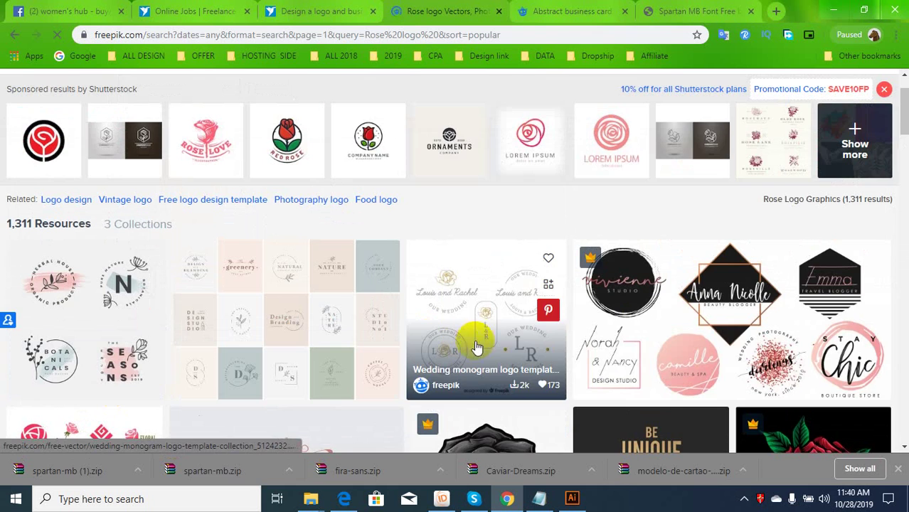
{"action": "scroll", "coordinate": [613, 337], "scroll_direction": "down", "scroll_amount": 12}
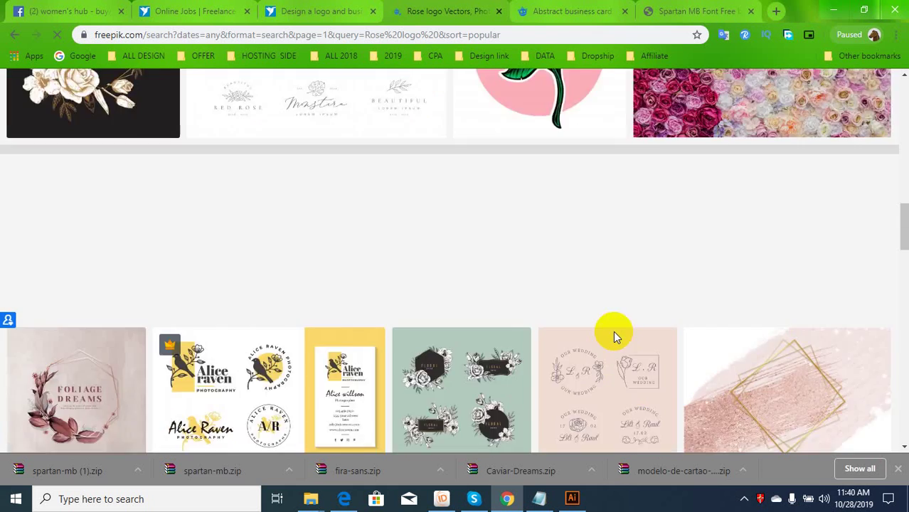
{"action": "scroll", "coordinate": [626, 332], "scroll_direction": "down", "scroll_amount": 4}
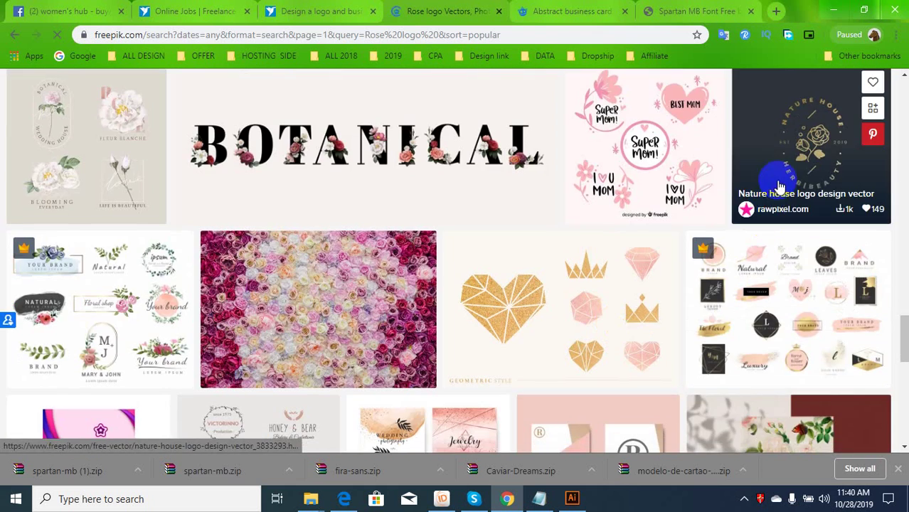
Open the Nature house logo design vector page, get the free download and show the archive in its folder
{"action": "scroll", "coordinate": [784, 179], "scroll_direction": "up", "scroll_amount": 3}
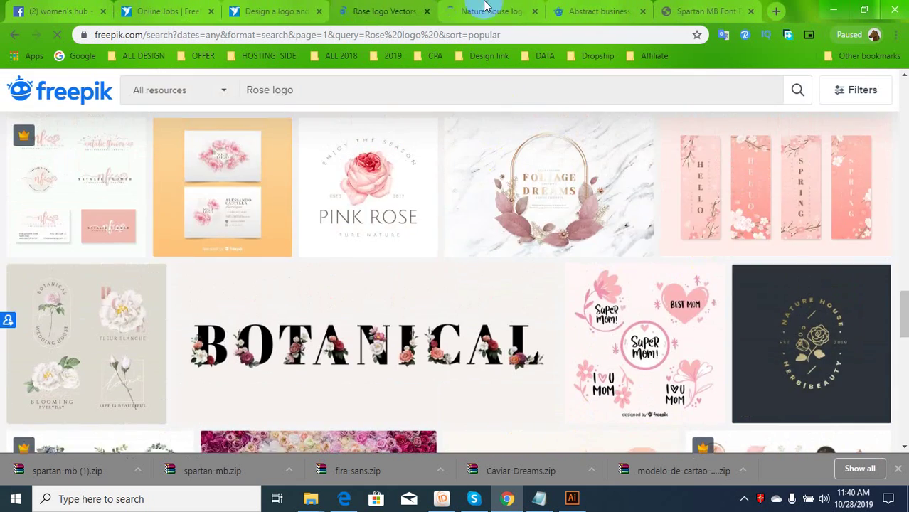
{"action": "left_click", "coordinate": [487, 8]}
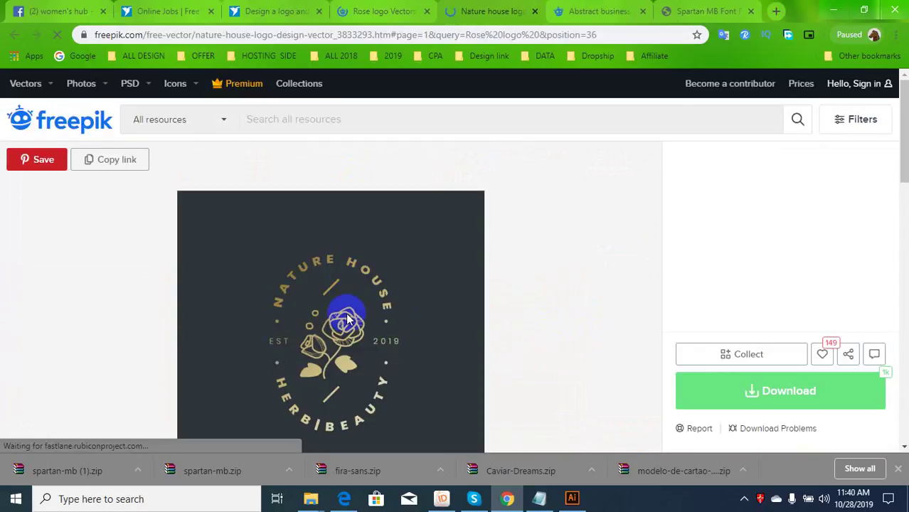
{"action": "scroll", "coordinate": [347, 320], "scroll_direction": "down", "scroll_amount": 2}
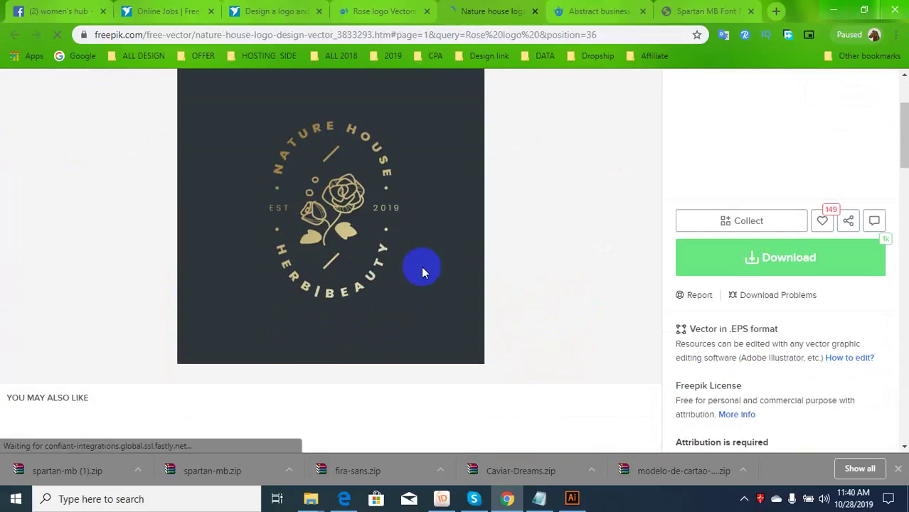
{"action": "left_click", "coordinate": [720, 255]}
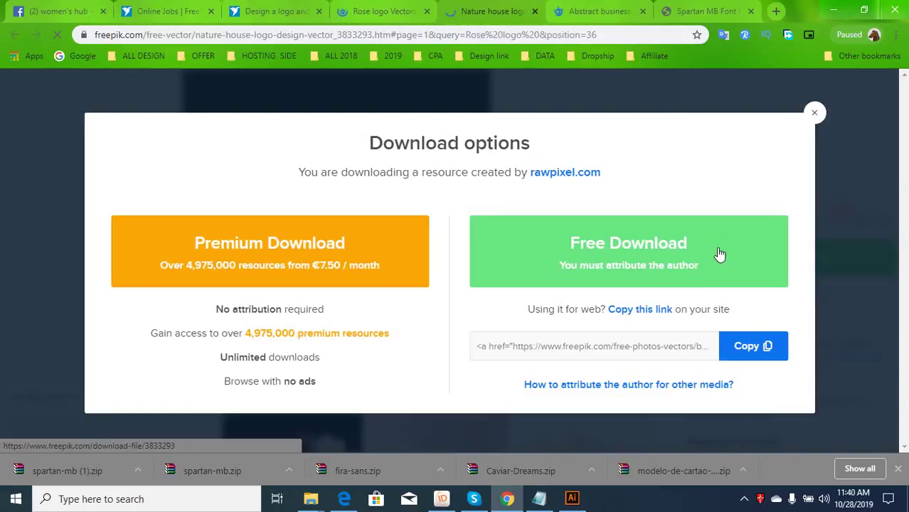
{"action": "left_click", "coordinate": [661, 257]}
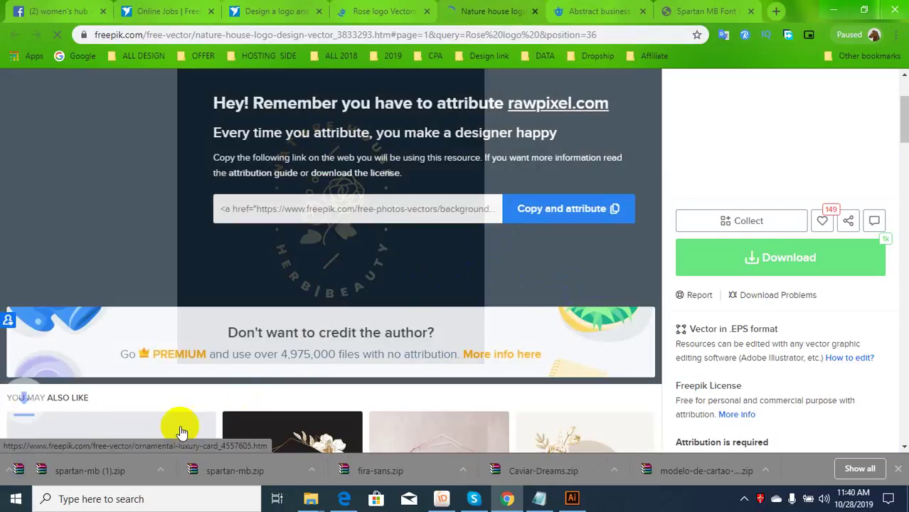
{"action": "left_click", "coordinate": [138, 470]}
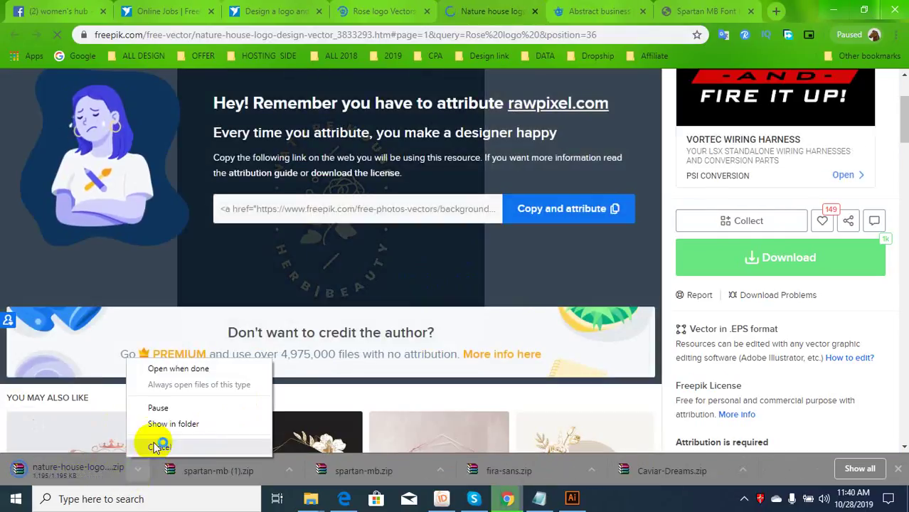
{"action": "left_click", "coordinate": [161, 430]}
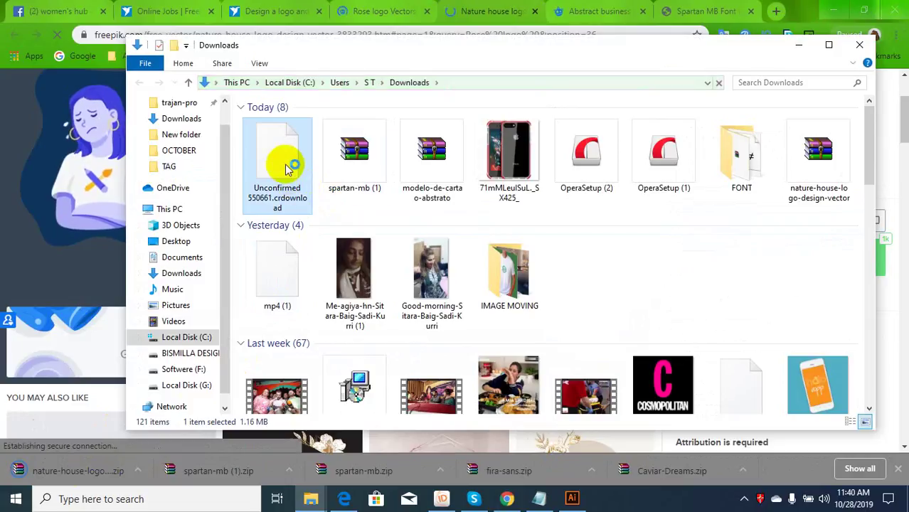
{"action": "right_click", "coordinate": [285, 167]}
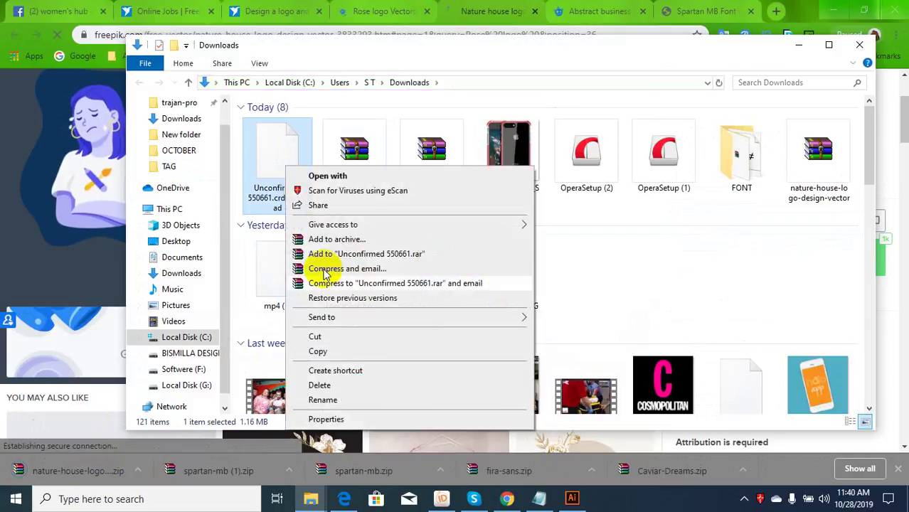
{"action": "left_click", "coordinate": [621, 256]}
{"action": "right_click", "coordinate": [281, 163]}
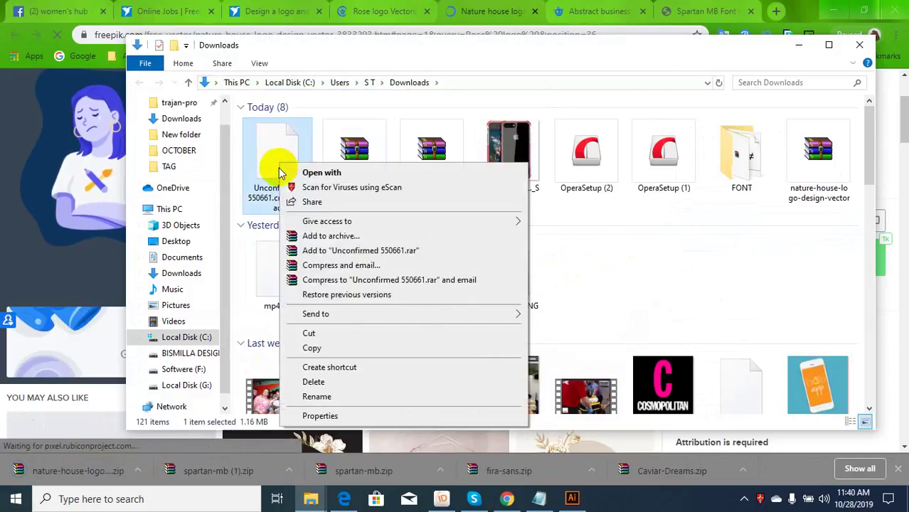
{"action": "left_click", "coordinate": [607, 288]}
Refresh the Downloads folder, cut the nature-house-logo-design-vector archive and open Local Disk (G:)
{"action": "right_click", "coordinate": [549, 240]}
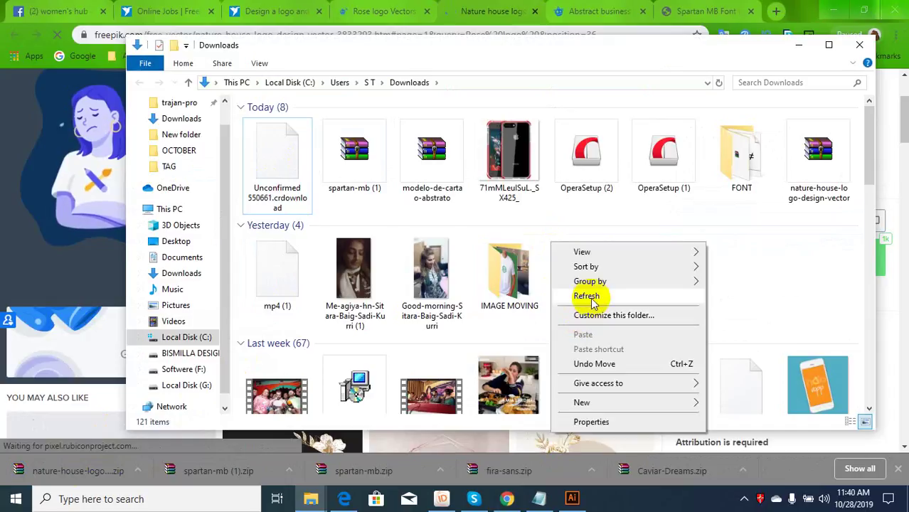
{"action": "left_click", "coordinate": [611, 296]}
{"action": "left_click", "coordinate": [305, 163]}
{"action": "right_click", "coordinate": [303, 161]}
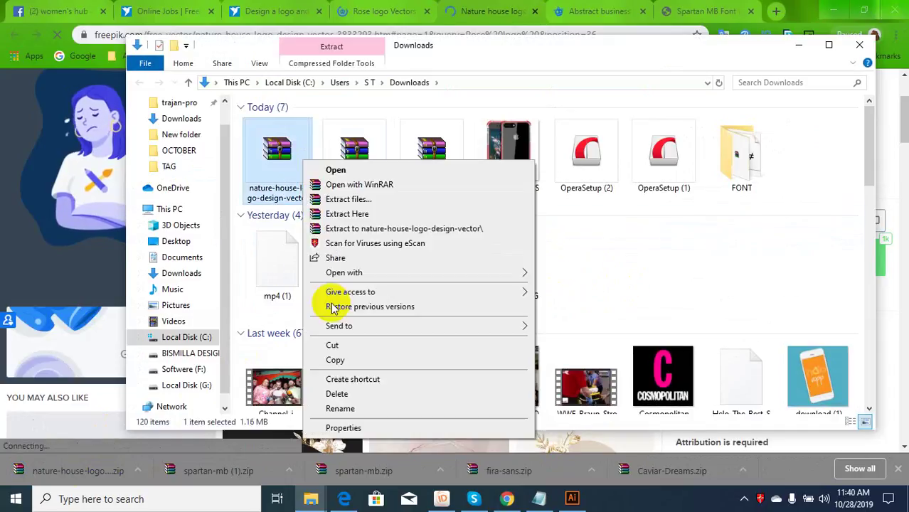
{"action": "left_click", "coordinate": [333, 345]}
{"action": "scroll", "coordinate": [274, 361], "scroll_direction": "down", "scroll_amount": 3}
{"action": "left_click", "coordinate": [184, 385]}
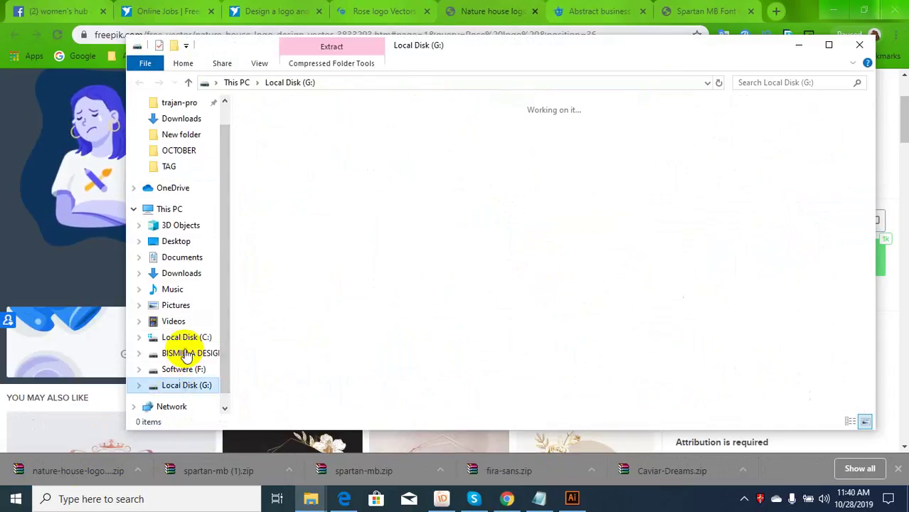
Paste the nature-house-logo-design-vector archive into the FREELANCER\OCTOBER folder inside All WORK ONLINE on the BISMILLA DESIGN (E:) drive
{"action": "left_click", "coordinate": [186, 354]}
{"action": "double_click", "coordinate": [284, 148]}
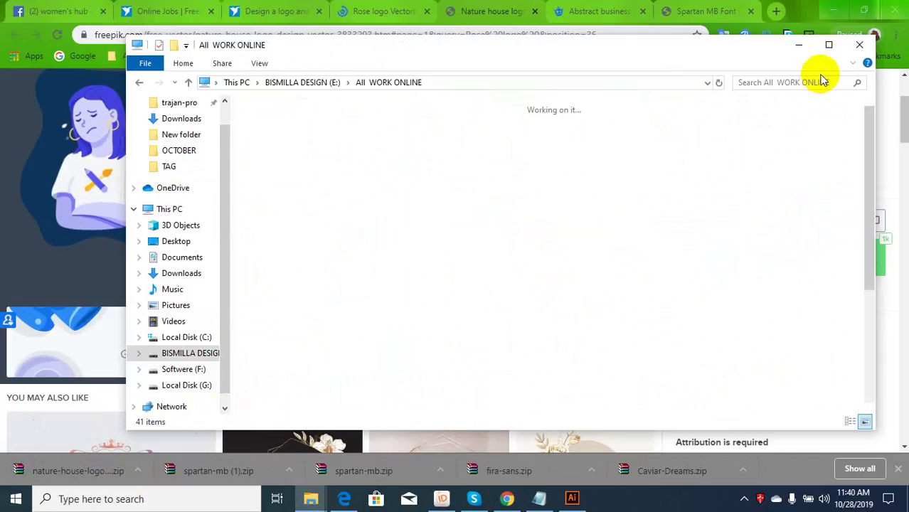
{"action": "left_click", "coordinate": [827, 45]}
{"action": "double_click", "coordinate": [712, 99]}
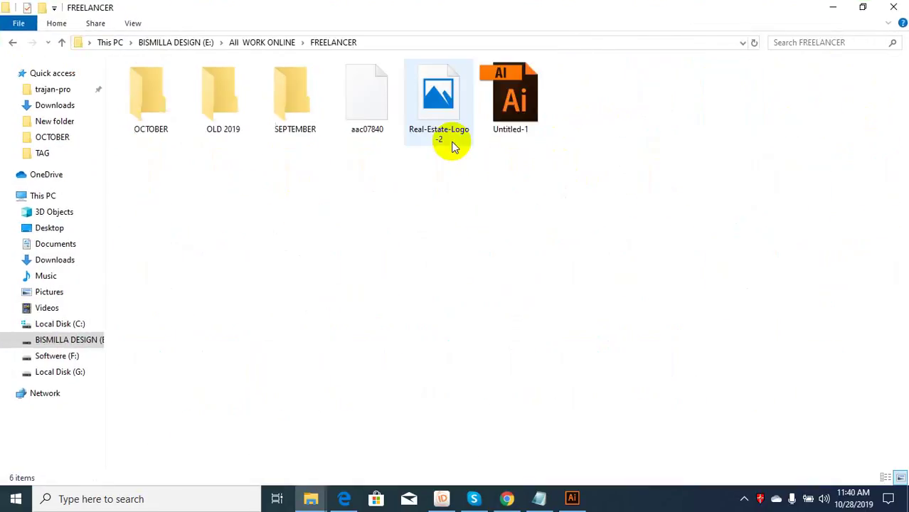
{"action": "double_click", "coordinate": [162, 103]}
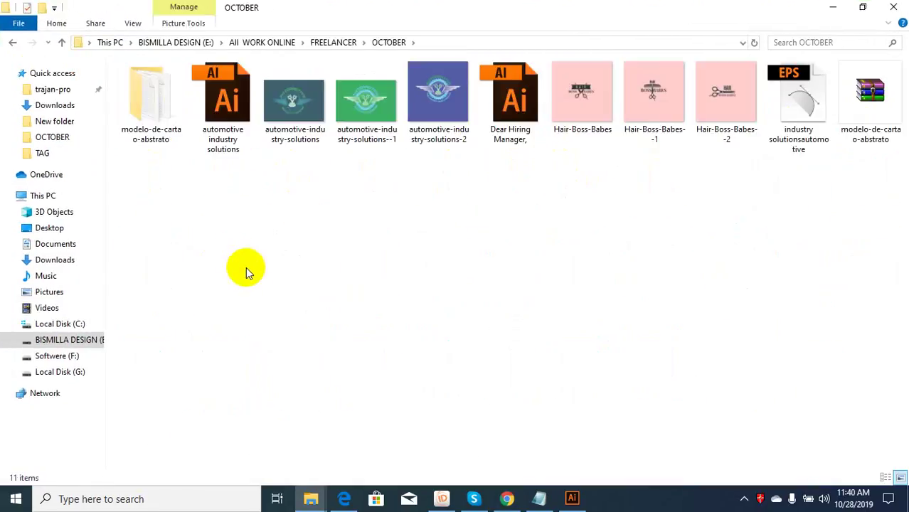
{"action": "right_click", "coordinate": [245, 271]}
{"action": "left_click", "coordinate": [278, 360]}
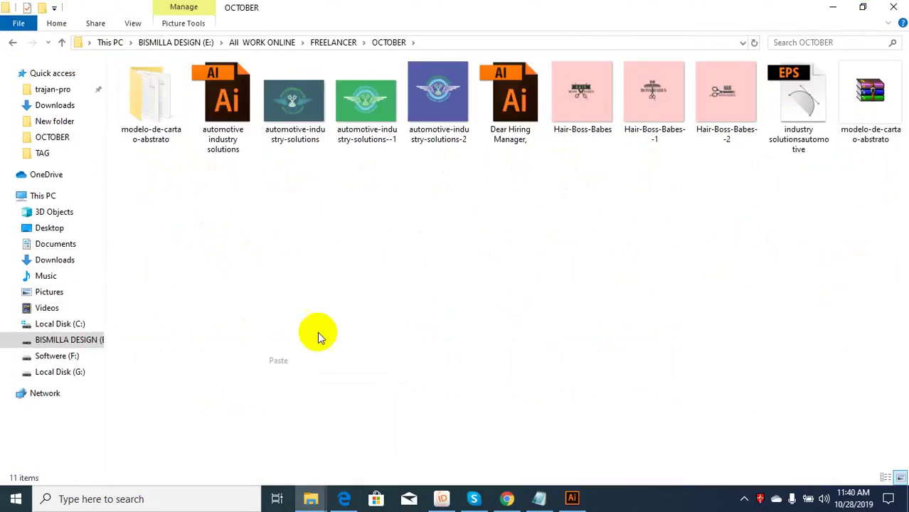
Extract the nature-house-logo-design-vector archive into its own folder inside OCTOBER
{"action": "right_click", "coordinate": [171, 203]}
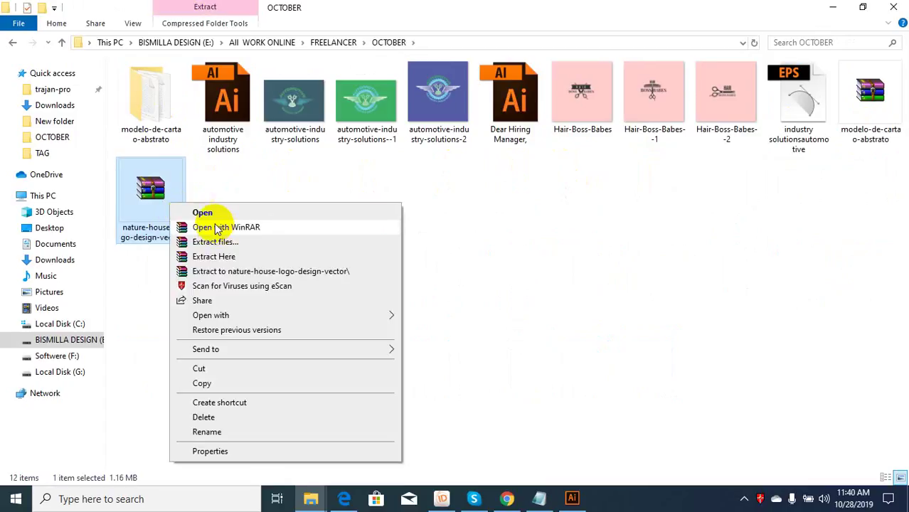
{"action": "left_click", "coordinate": [222, 243]}
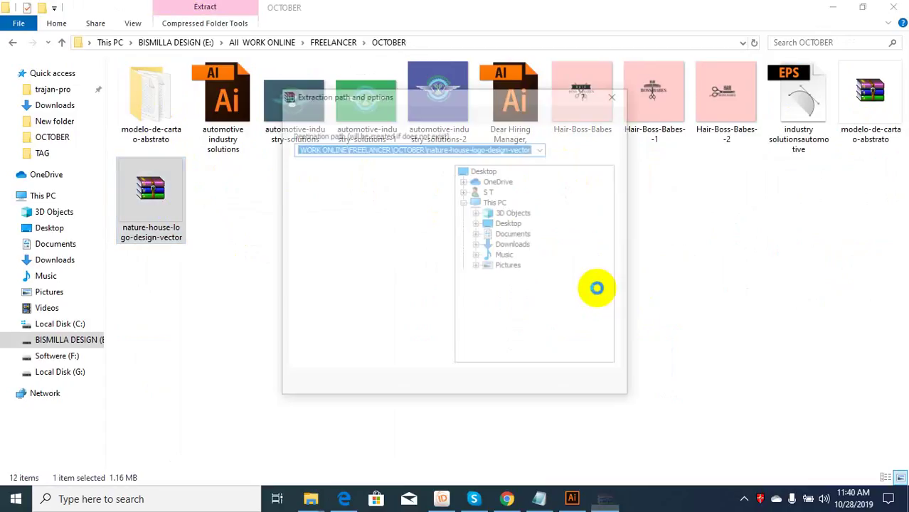
{"action": "left_click", "coordinate": [494, 385]}
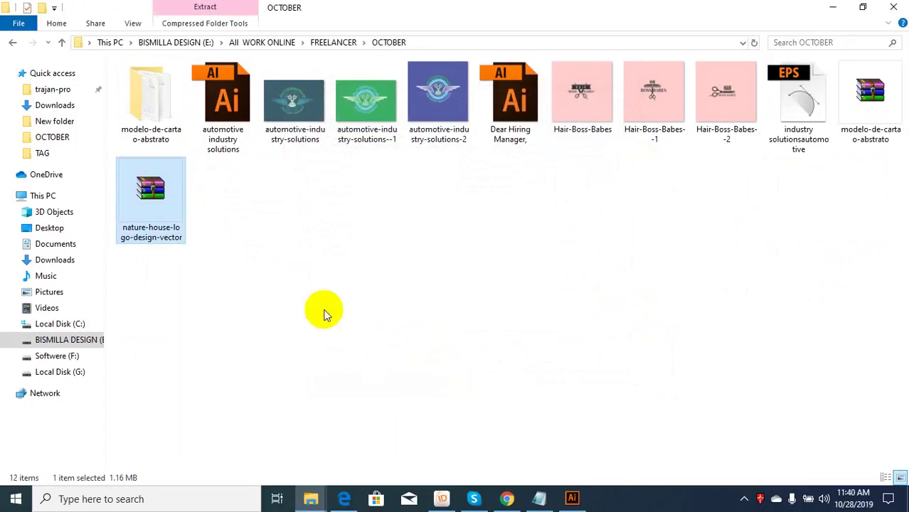
{"action": "left_click", "coordinate": [544, 396]}
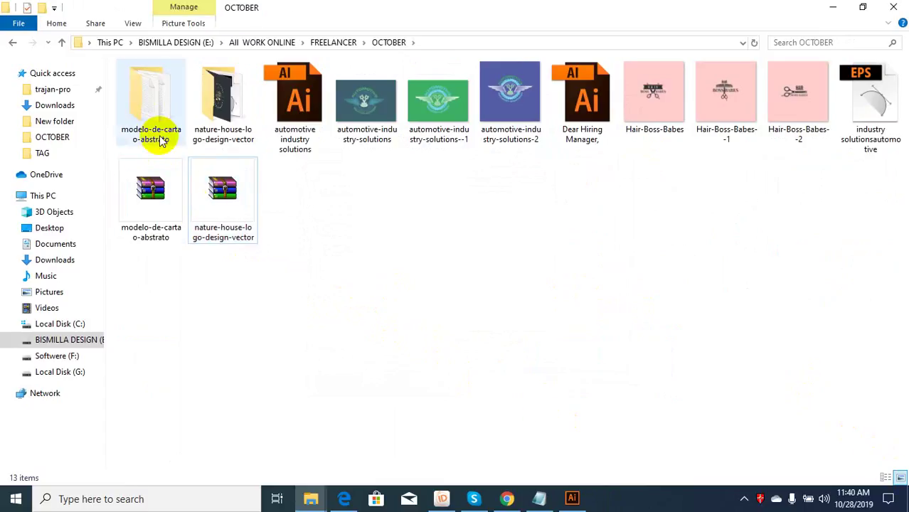
Open the EPS file 80025 from the extracted nature-house-logo-design-vector folder in Illustrator, retaining the 9-slice scaling option for symbols
{"action": "double_click", "coordinate": [200, 128]}
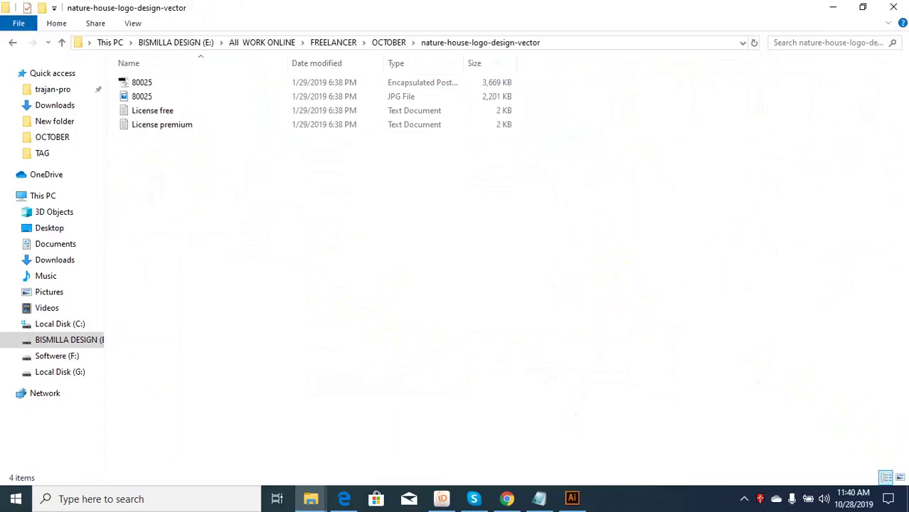
{"action": "left_click", "coordinate": [900, 477]}
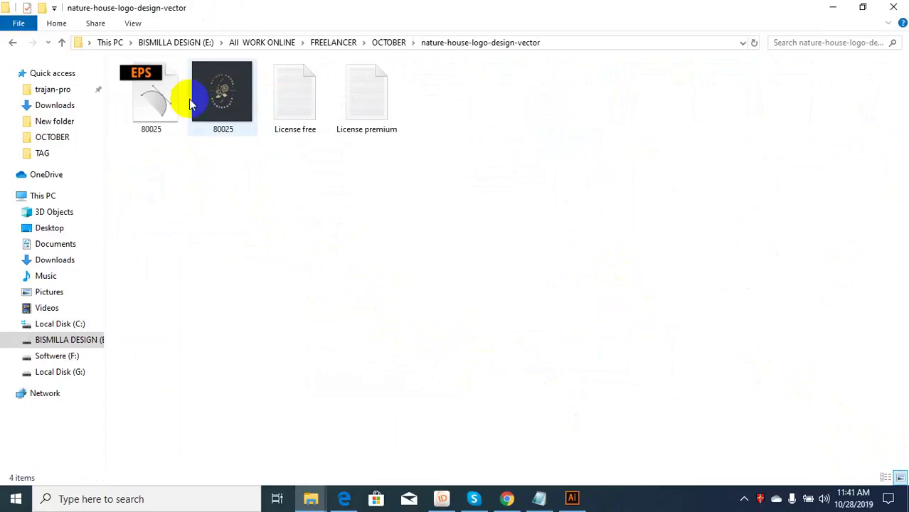
{"action": "left_click", "coordinate": [182, 116]}
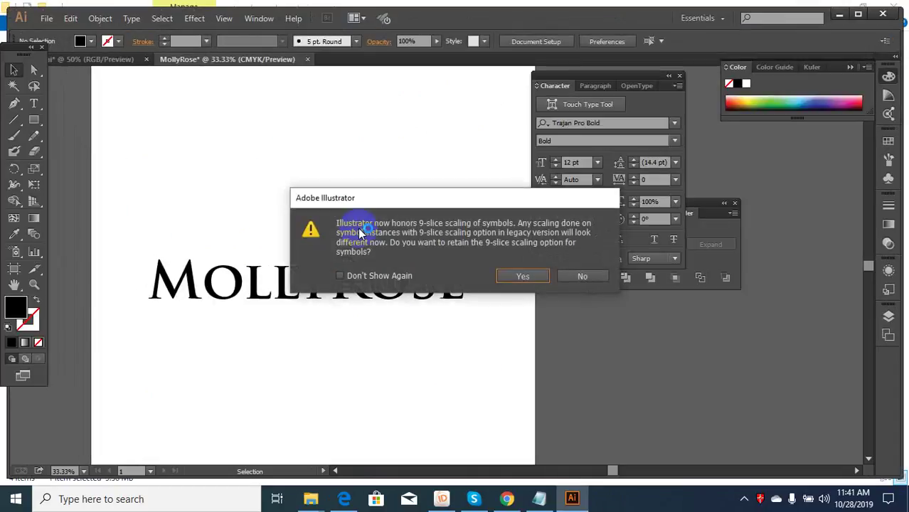
{"action": "left_click", "coordinate": [516, 277]}
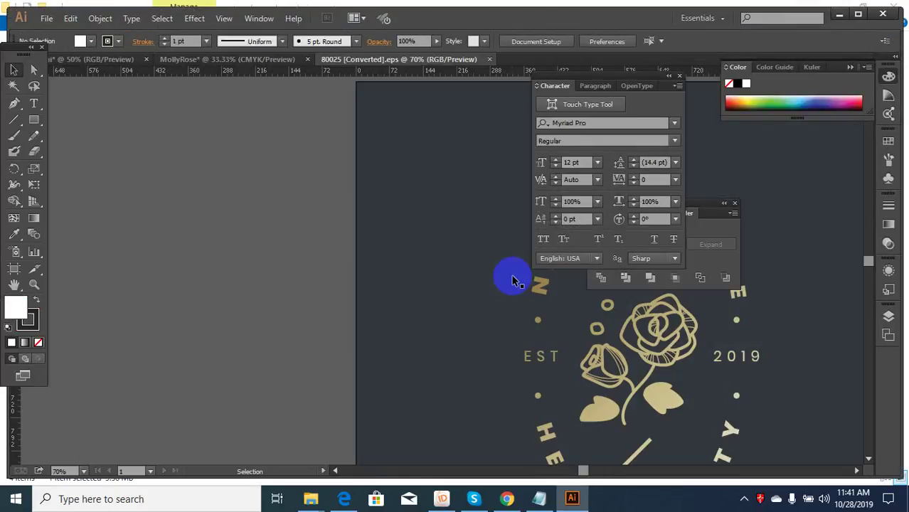
Maximize the Illustrator window and examine the Nature House rose logo as a whole and up close
{"action": "scroll", "coordinate": [327, 278], "scroll_direction": "down", "scroll_amount": 3}
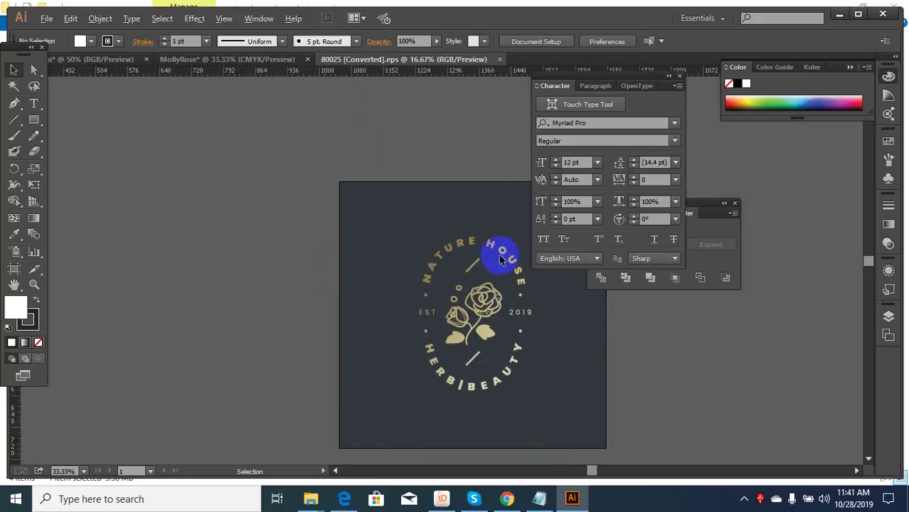
{"action": "scroll", "coordinate": [426, 264], "scroll_direction": "up", "scroll_amount": 1}
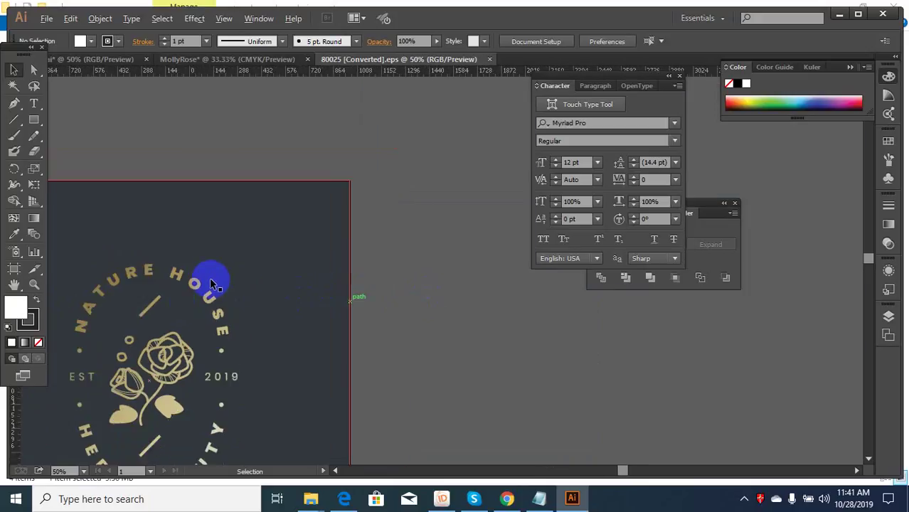
{"action": "left_click", "coordinate": [858, 14]}
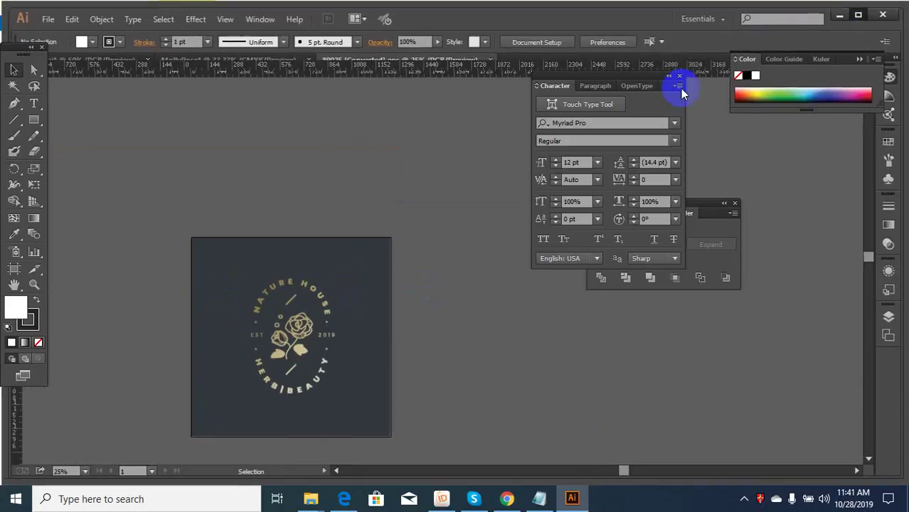
{"action": "scroll", "coordinate": [290, 292], "scroll_direction": "up", "scroll_amount": 4}
{"action": "scroll", "coordinate": [253, 288], "scroll_direction": "up", "scroll_amount": 1}
{"action": "scroll", "coordinate": [363, 241], "scroll_direction": "down", "scroll_amount": 1}
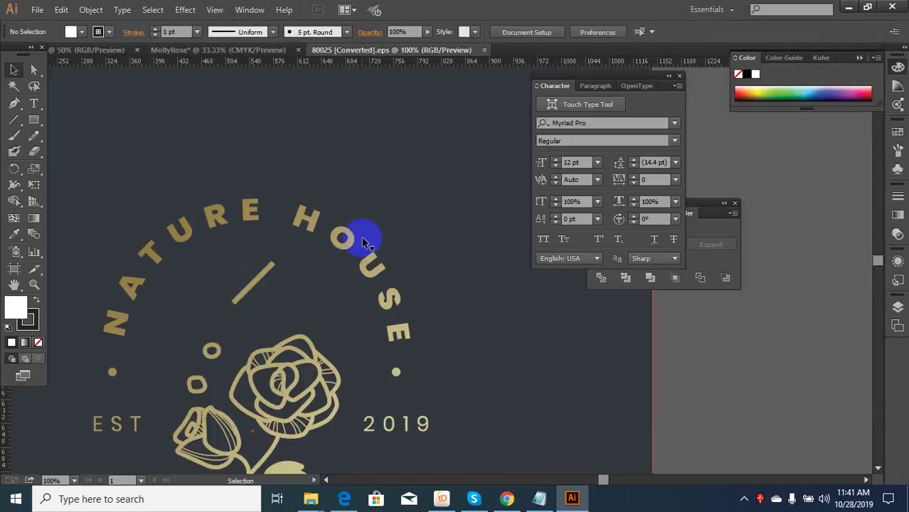
Isolate the logo group and select its upper lettering and roses to inspect how the artwork is built, leaving isolation at the end
{"action": "double_click", "coordinate": [378, 234]}
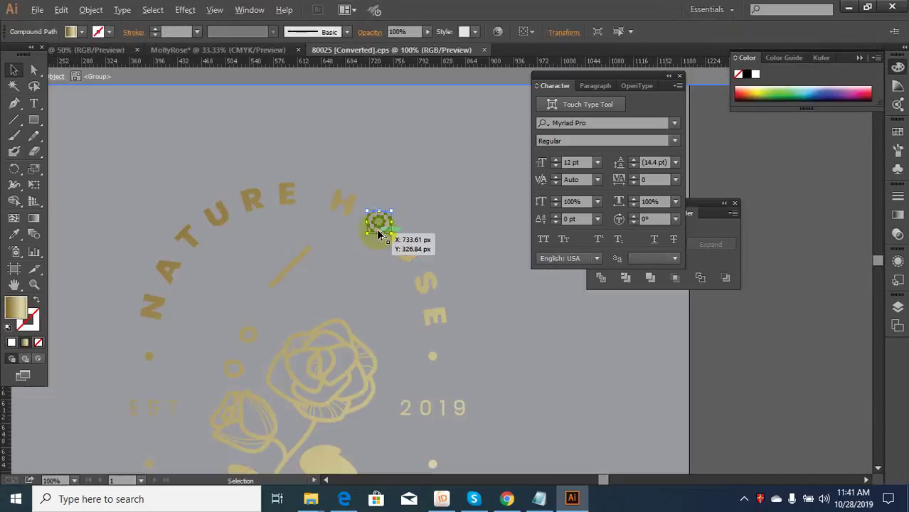
{"action": "scroll", "coordinate": [417, 287], "scroll_direction": "down", "scroll_amount": 2}
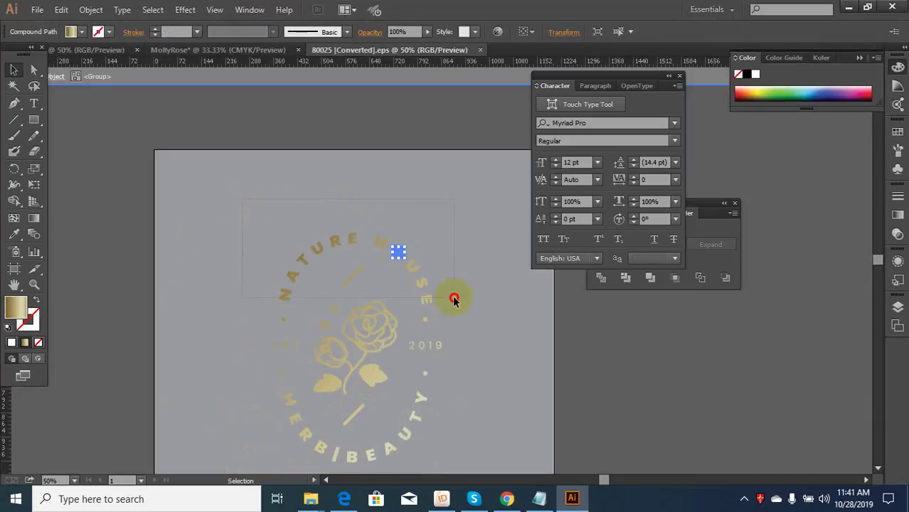
{"action": "left_click_drag", "start_coordinate": [457, 305], "coordinate": [458, 306]}
{"action": "scroll", "coordinate": [435, 299], "scroll_direction": "up", "scroll_amount": 1}
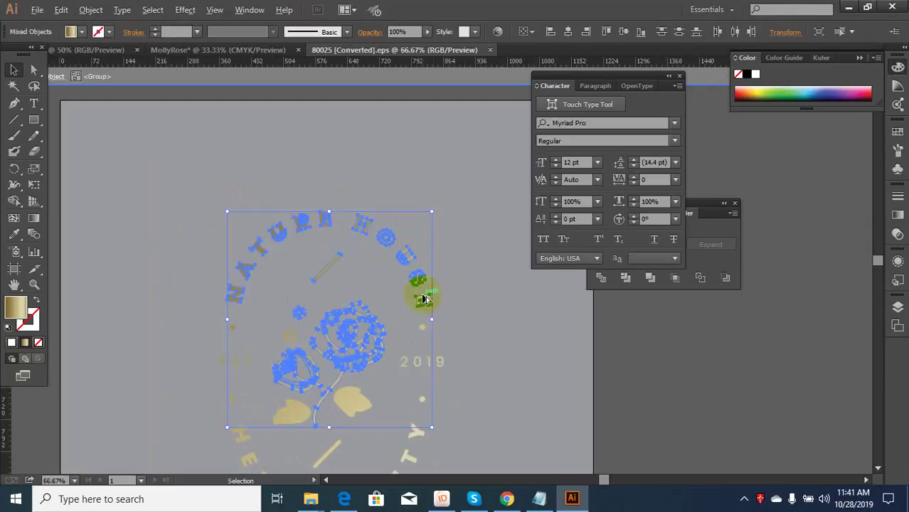
{"action": "scroll", "coordinate": [427, 299], "scroll_direction": "down", "scroll_amount": 1}
{"action": "double_click", "coordinate": [274, 139]}
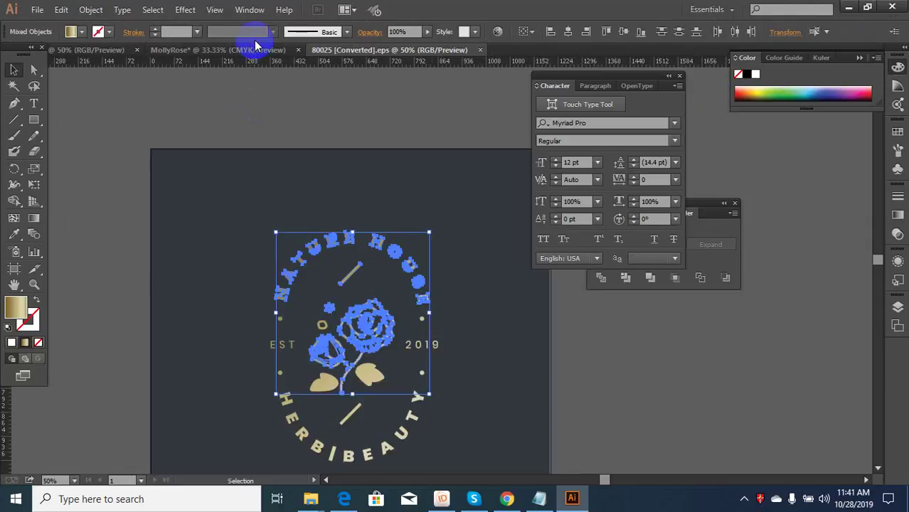
In the MollyRose document, replace the capital M and R of the name with lowercase m and r
{"action": "left_click", "coordinate": [256, 48]}
{"action": "left_click", "coordinate": [276, 283]}
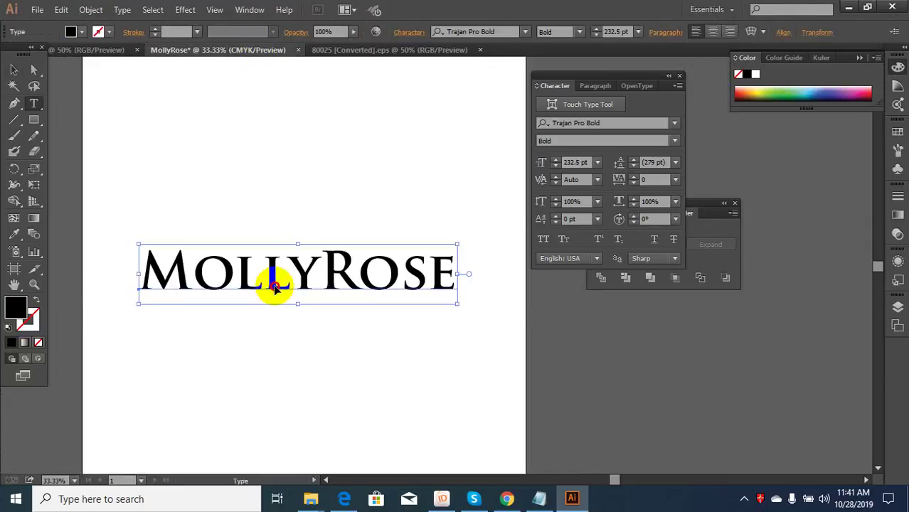
{"action": "double_click", "coordinate": [274, 287]}
{"action": "double_click", "coordinate": [197, 271]}
{"action": "left_click_drag", "start_coordinate": [183, 272], "coordinate": [155, 276]}
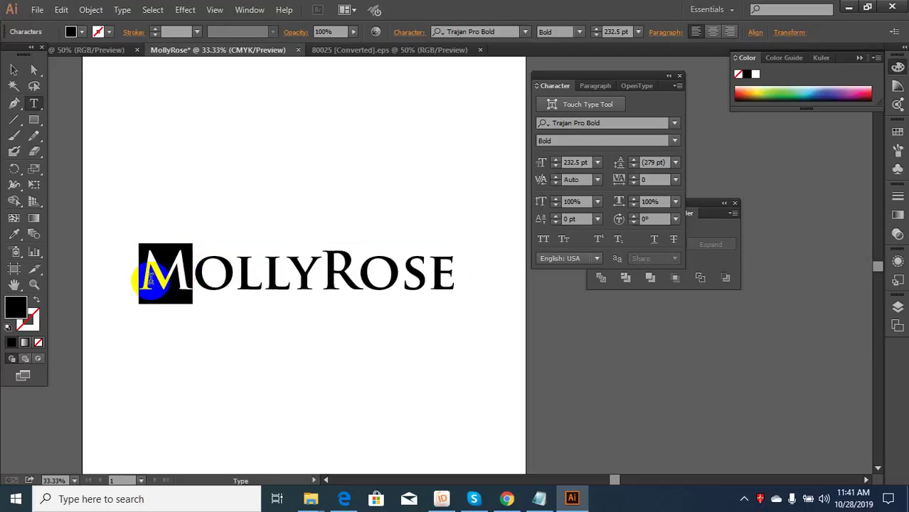
{"action": "left_click", "coordinate": [195, 288]}
{"action": "left_click_drag", "start_coordinate": [333, 279], "coordinate": [324, 282]}
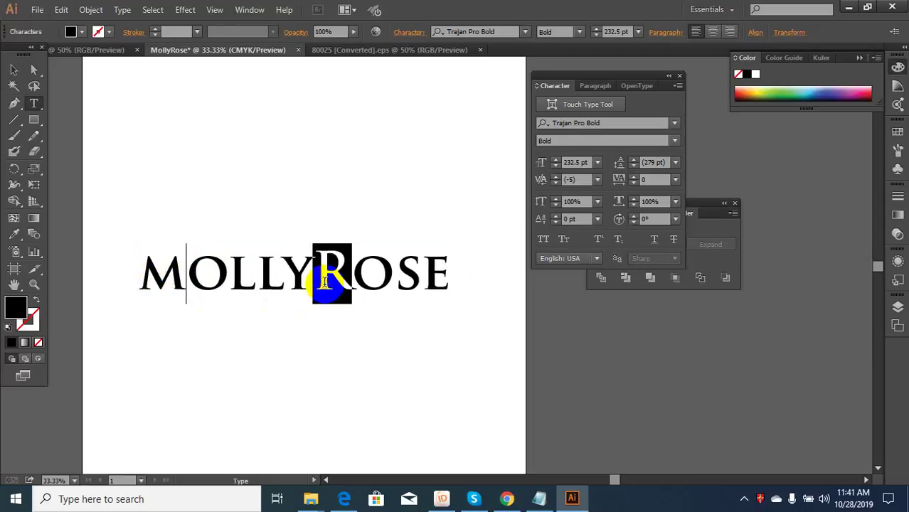
{"action": "left_click", "coordinate": [345, 292]}
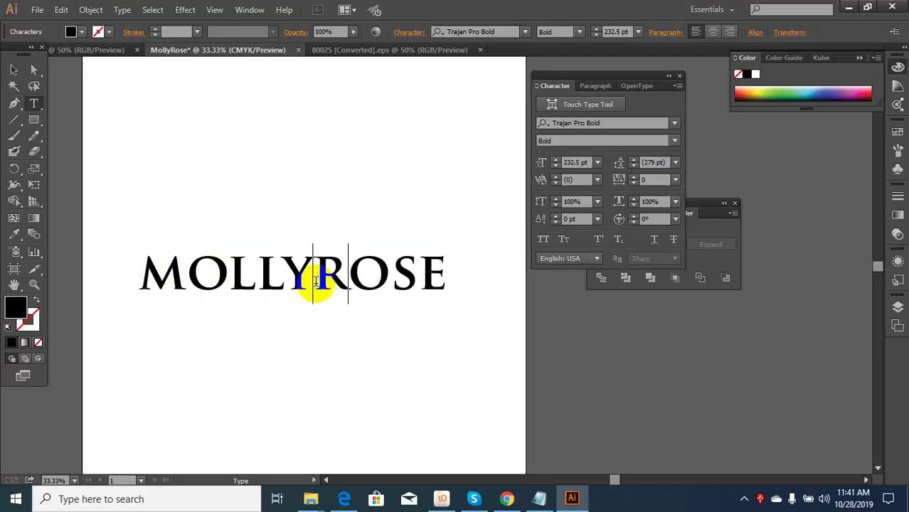
Break the name onto two lines before "rose" and place a copy of the text outside the artboard's lower-right corner
{"action": "left_click", "coordinate": [313, 281]}
{"action": "key", "text": "Return"}
{"action": "left_click", "coordinate": [15, 70]}
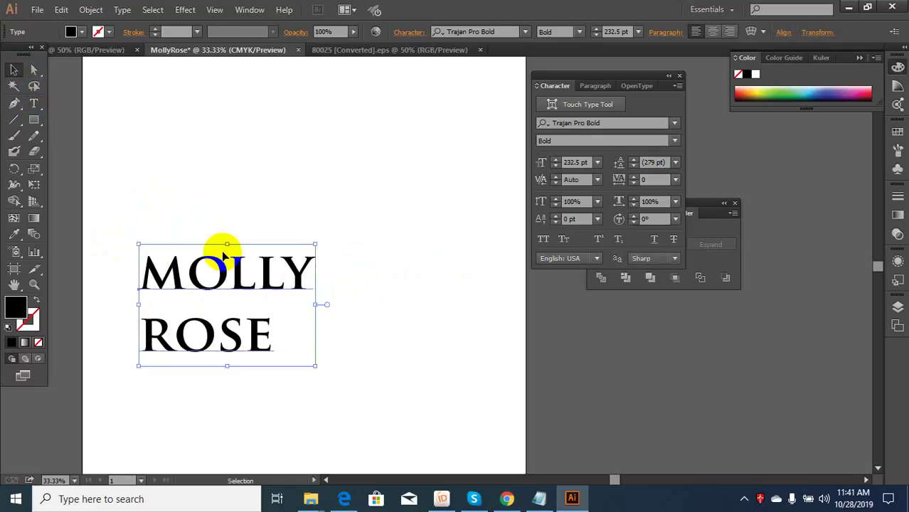
{"action": "left_click_drag", "start_coordinate": [219, 244], "coordinate": [473, 327]}
{"action": "key", "text": "ctrl+minus"}
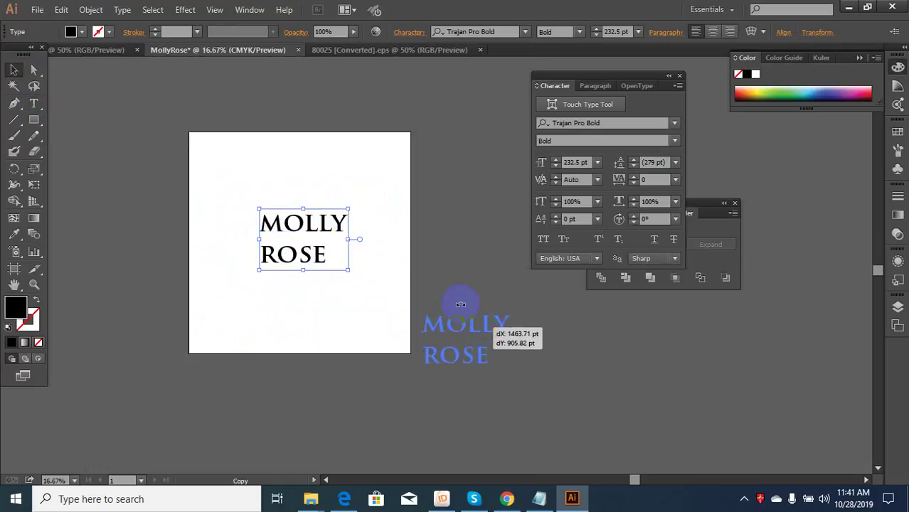
Copy the spartan-mb folder's name from the FONT folder and try it as the font name for the artboard text in Illustrator
{"action": "left_click", "coordinate": [357, 496]}
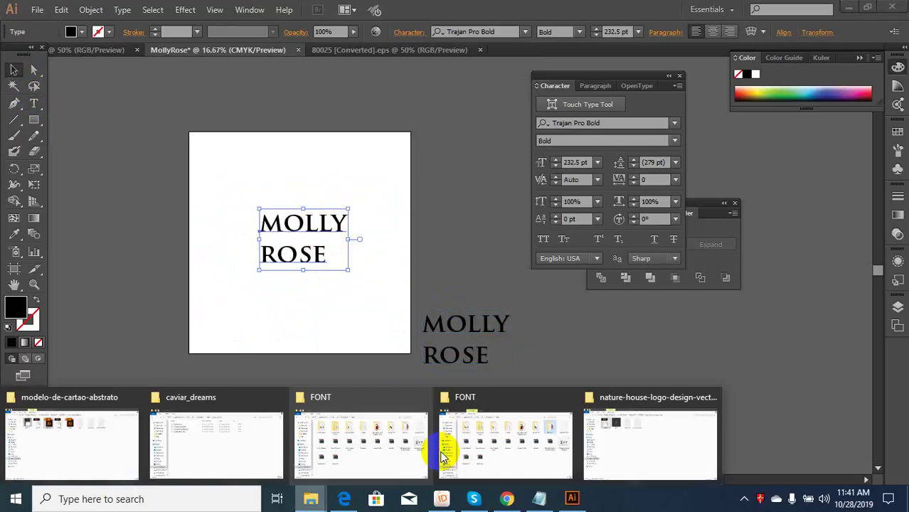
{"action": "left_click", "coordinate": [450, 448]}
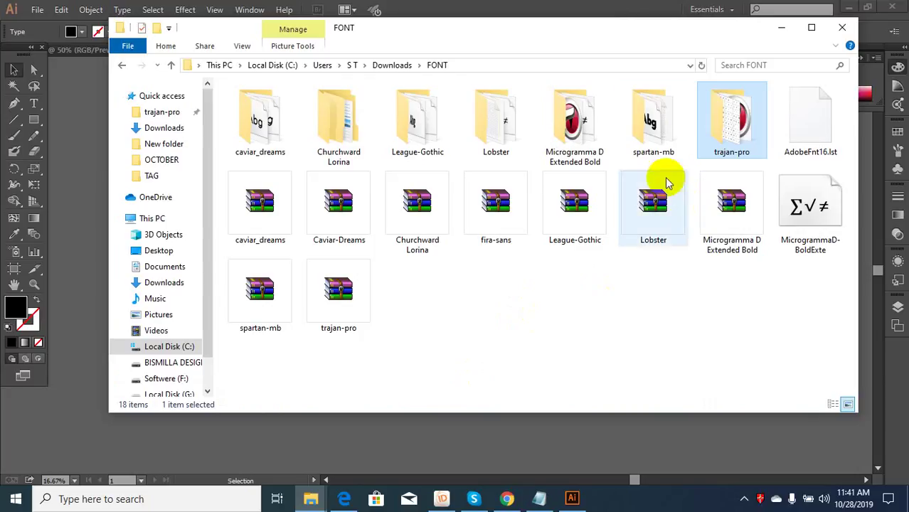
{"action": "right_click", "coordinate": [659, 136]}
{"action": "left_click", "coordinate": [696, 456]}
{"action": "key", "text": "ctrl+c"}
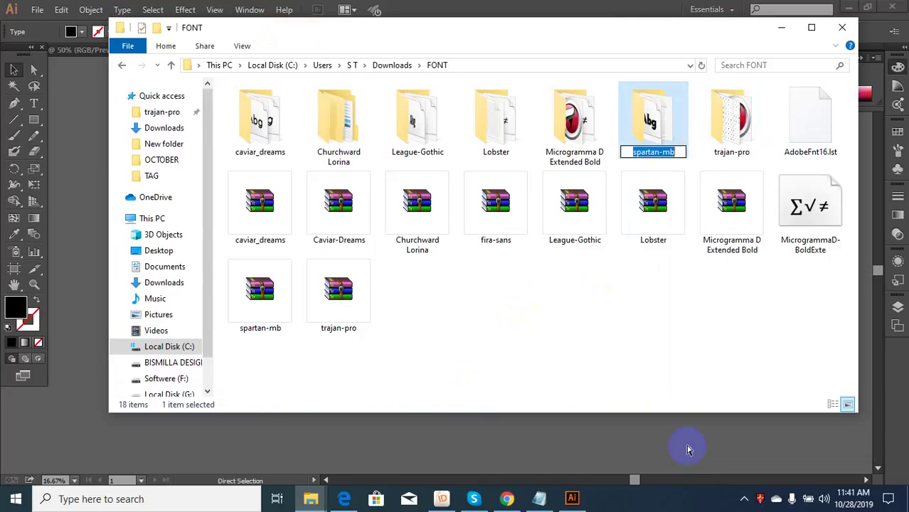
{"action": "left_click", "coordinate": [571, 500]}
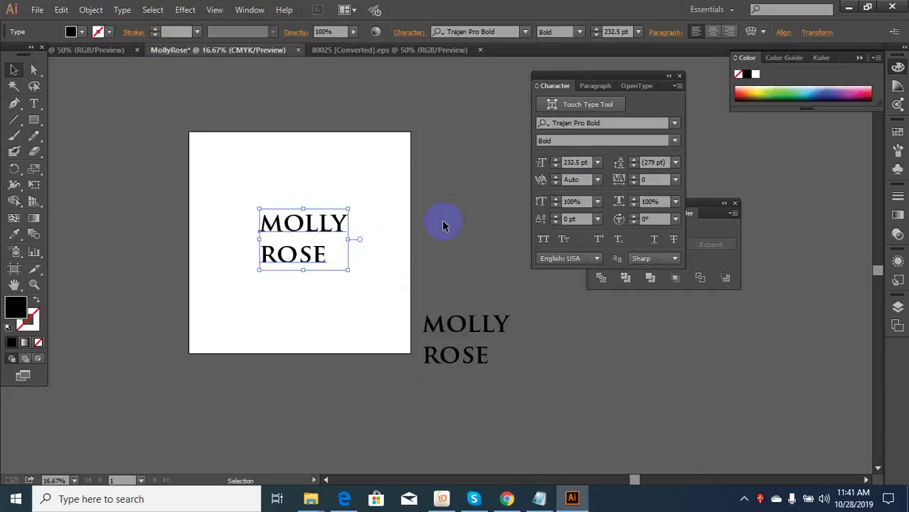
{"action": "left_click", "coordinate": [606, 123]}
{"action": "key", "text": "ctrl+v"}
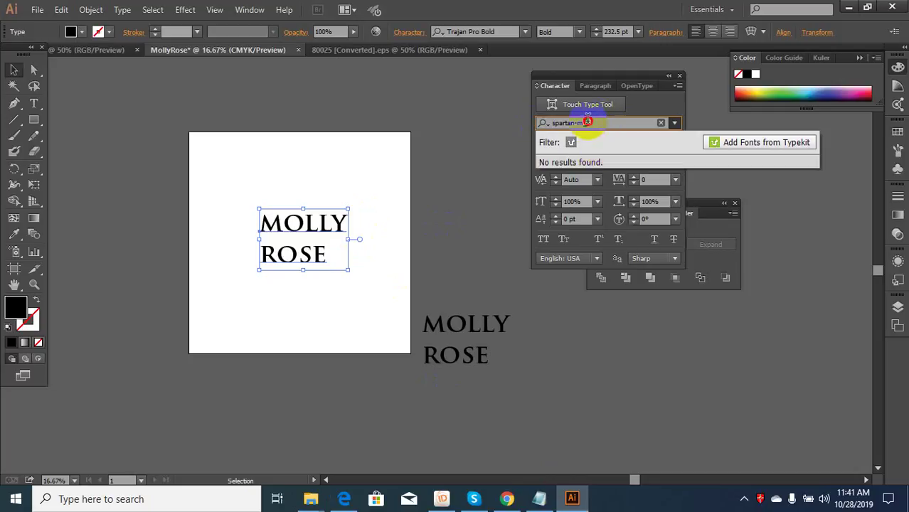
Search the fonts for "spar" and set the artboard's two-line text to Spartan MB Thin
{"action": "type", "text": "spat"}
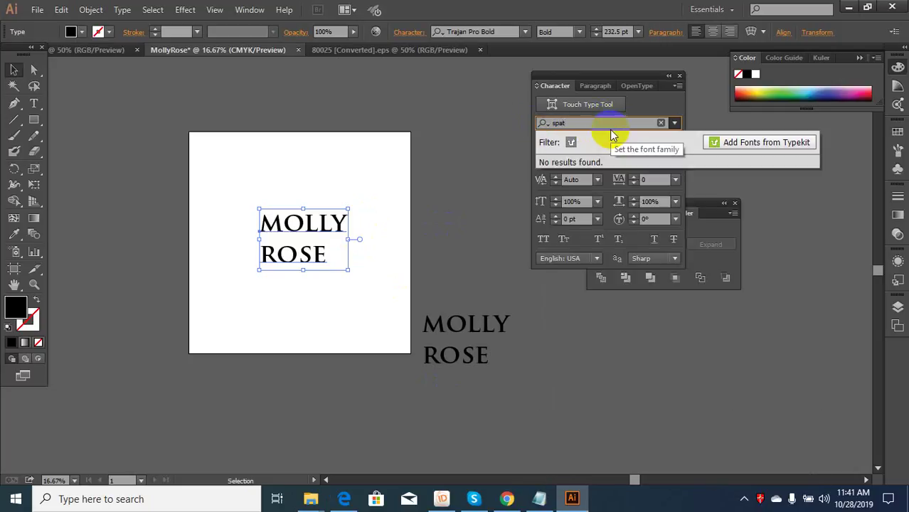
{"action": "key", "text": "BackSpace"}
{"action": "type", "text": "r"}
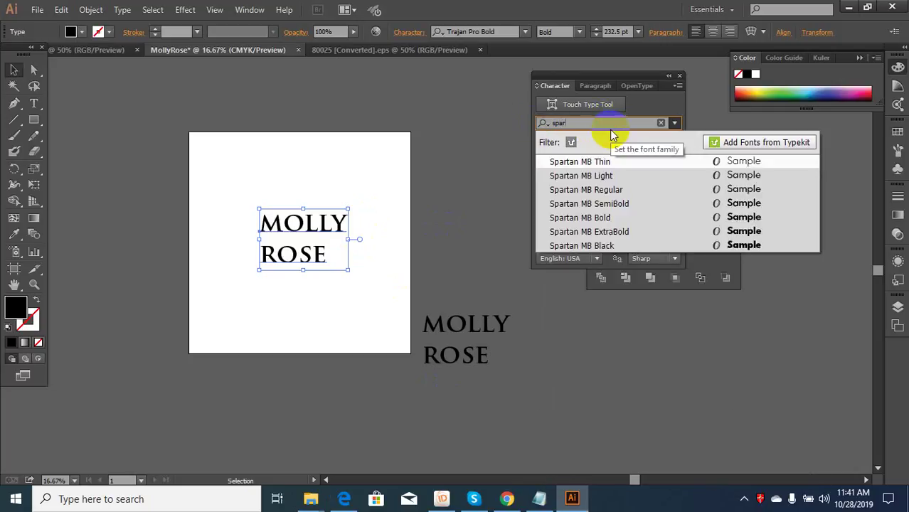
{"action": "key", "text": "Return"}
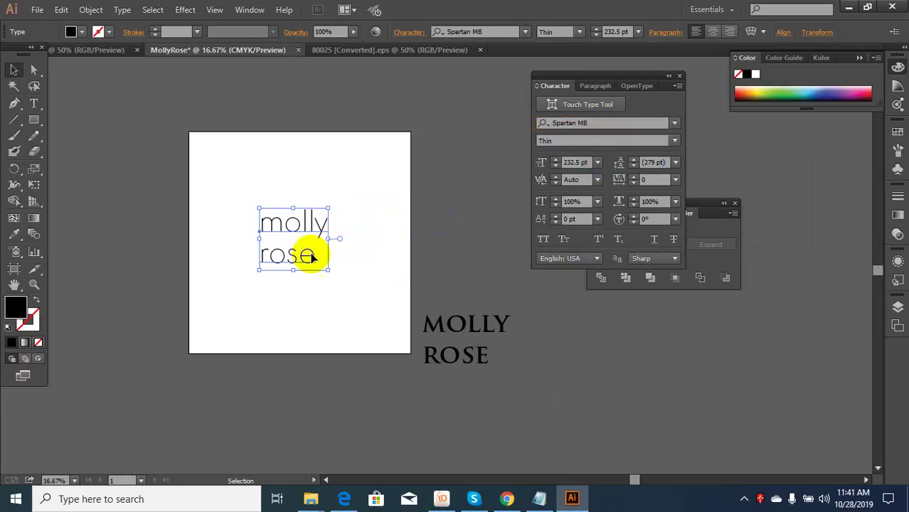
{"action": "scroll", "coordinate": [279, 251], "scroll_direction": "up", "scroll_amount": 3}
{"action": "scroll", "coordinate": [288, 258], "scroll_direction": "down", "scroll_amount": 1}
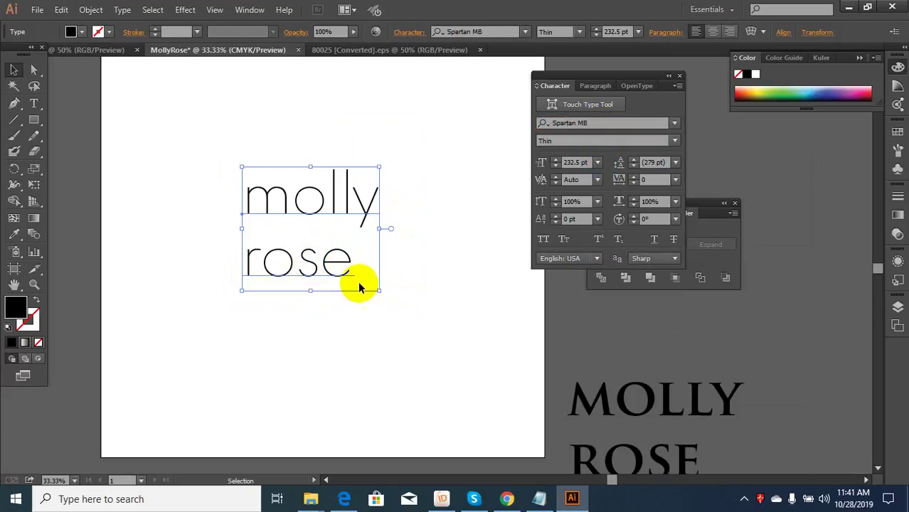
Set the two-line text to Spartan MB Bold and enlarge it proportionally to about 376 pt, keeping it on the artboard
{"action": "left_click", "coordinate": [675, 142]}
{"action": "left_click", "coordinate": [588, 209]}
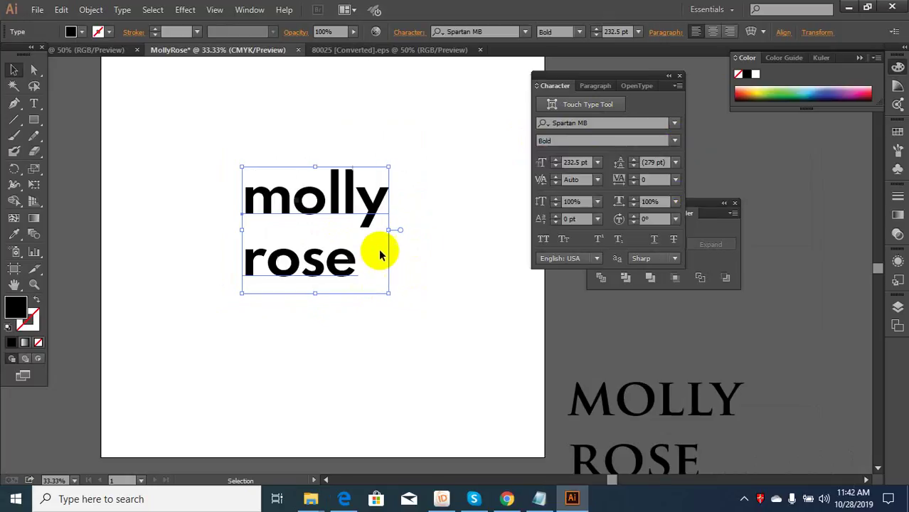
{"action": "scroll", "coordinate": [328, 278], "scroll_direction": "down", "scroll_amount": 2}
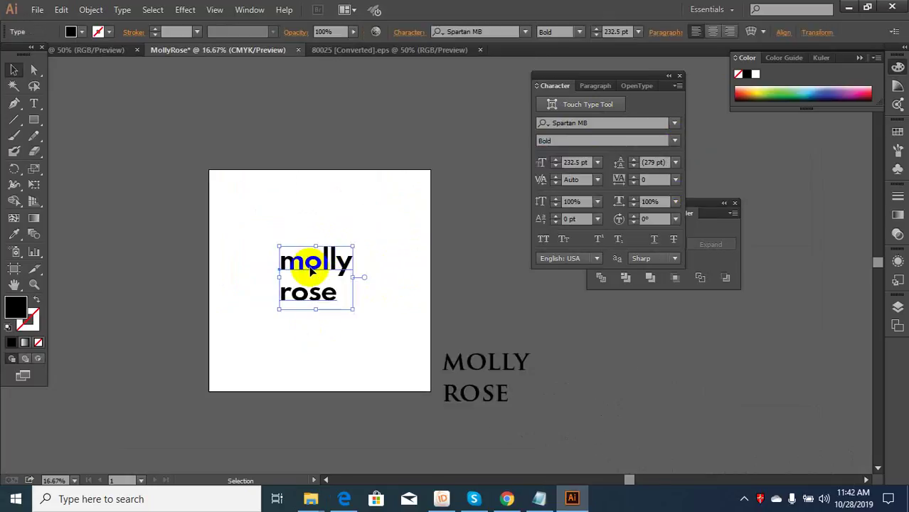
{"action": "scroll", "coordinate": [340, 308], "scroll_direction": "up", "scroll_amount": 1}
{"action": "left_click_drag", "start_coordinate": [370, 315], "coordinate": [416, 380]}
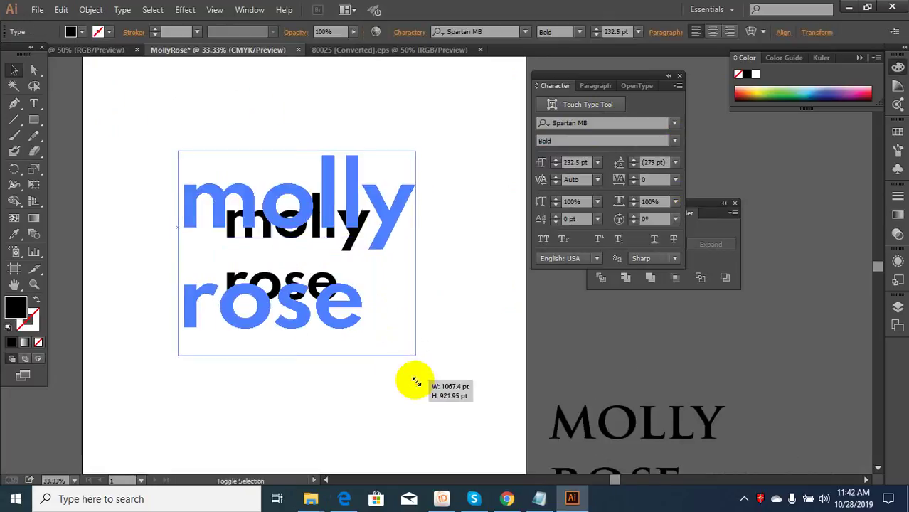
{"action": "left_click", "coordinate": [381, 331]}
{"action": "scroll", "coordinate": [396, 306], "scroll_direction": "down", "scroll_amount": 4}
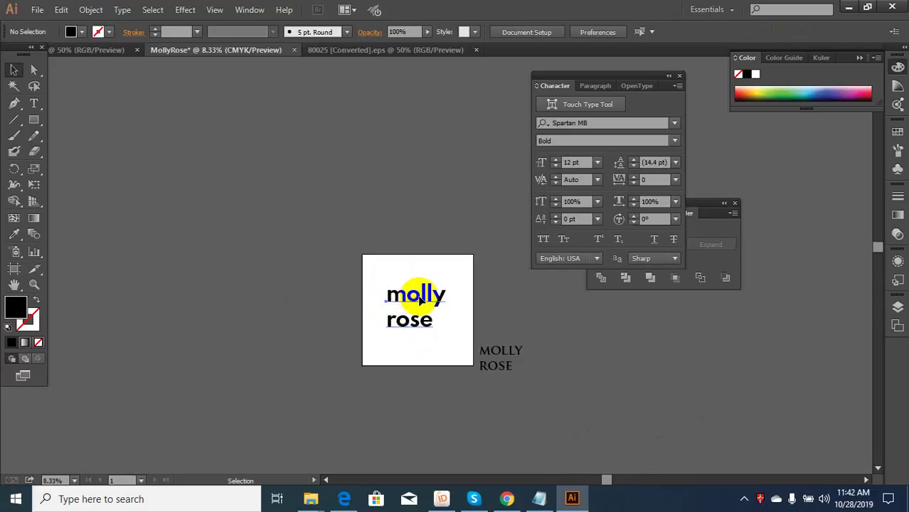
{"action": "left_click", "coordinate": [415, 297]}
In the 80025 [Converted].eps document, isolate the rose's compound path from the Nature House artwork and copy it
{"action": "left_click", "coordinate": [369, 52]}
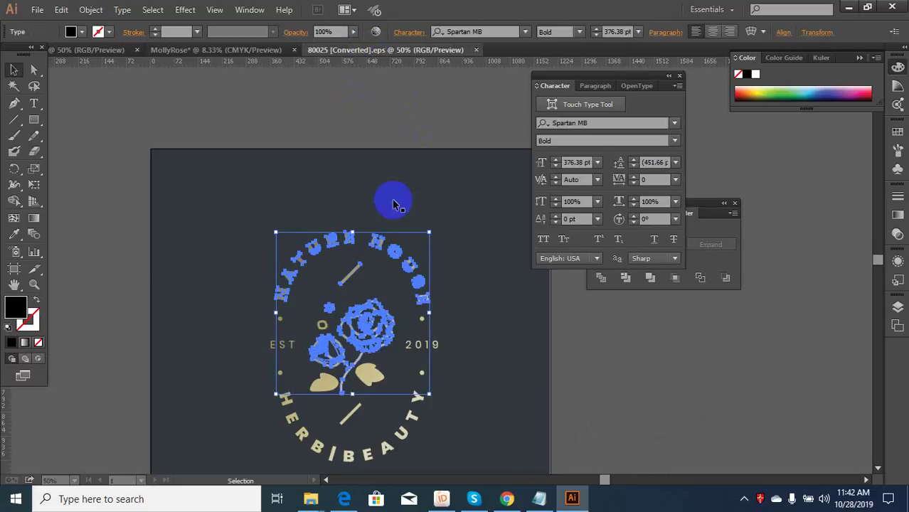
{"action": "left_click", "coordinate": [426, 285]}
{"action": "left_click_drag", "start_coordinate": [375, 292], "coordinate": [230, 65]}
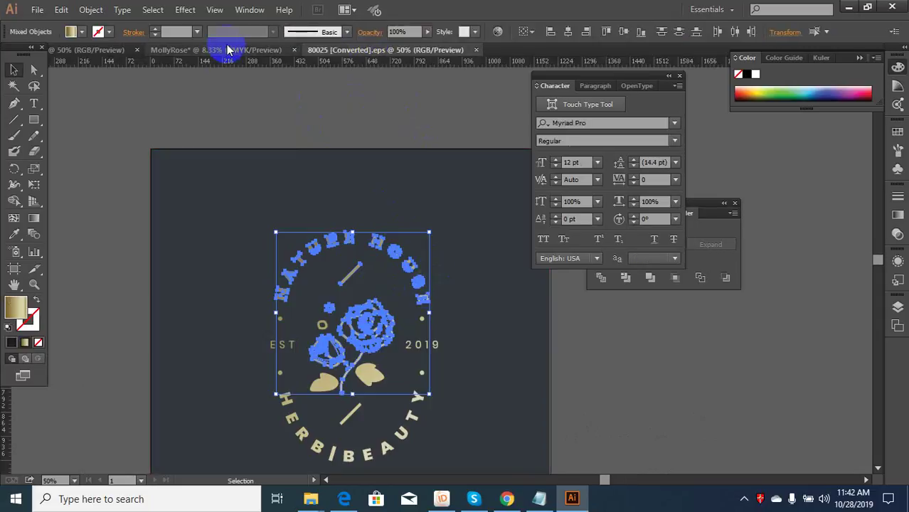
{"action": "left_click", "coordinate": [296, 128]}
{"action": "scroll", "coordinate": [285, 249], "scroll_direction": "down", "scroll_amount": 2}
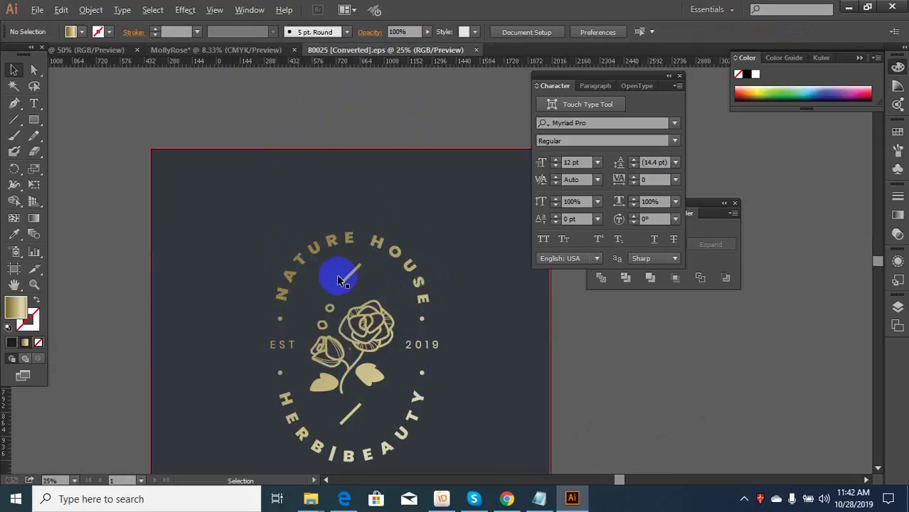
{"action": "key", "text": "ctrl+minus"}
{"action": "scroll", "coordinate": [325, 307], "scroll_direction": "up", "scroll_amount": 2}
{"action": "left_click", "coordinate": [322, 303]}
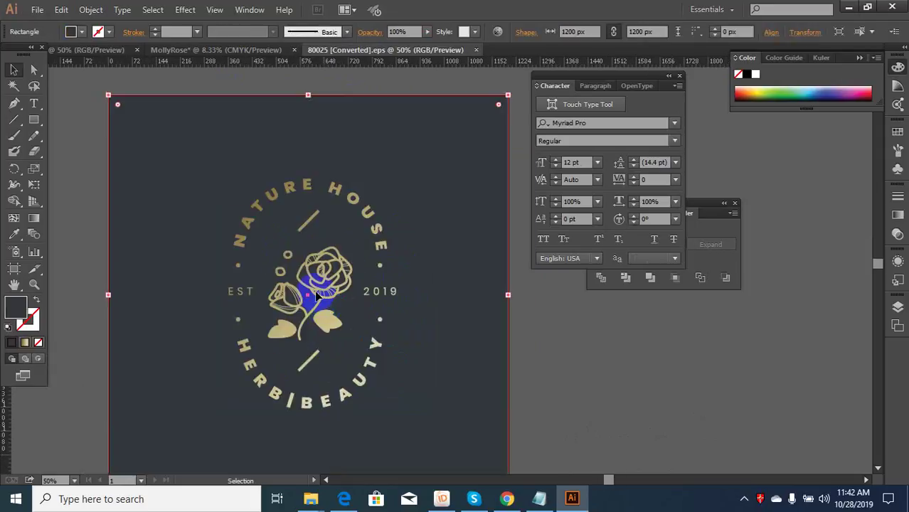
{"action": "double_click", "coordinate": [312, 292]}
{"action": "double_click", "coordinate": [313, 292]}
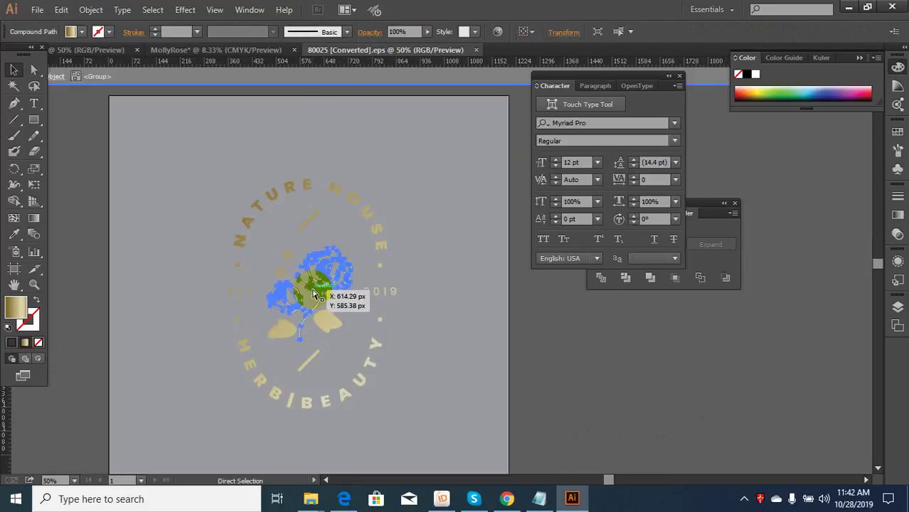
{"action": "left_click_drag", "start_coordinate": [313, 297], "coordinate": [328, 190]}
Paste the rose into the MollyRose document, enlarge it, and place it across the artboard's left edge beside the text
{"action": "left_click", "coordinate": [242, 55]}
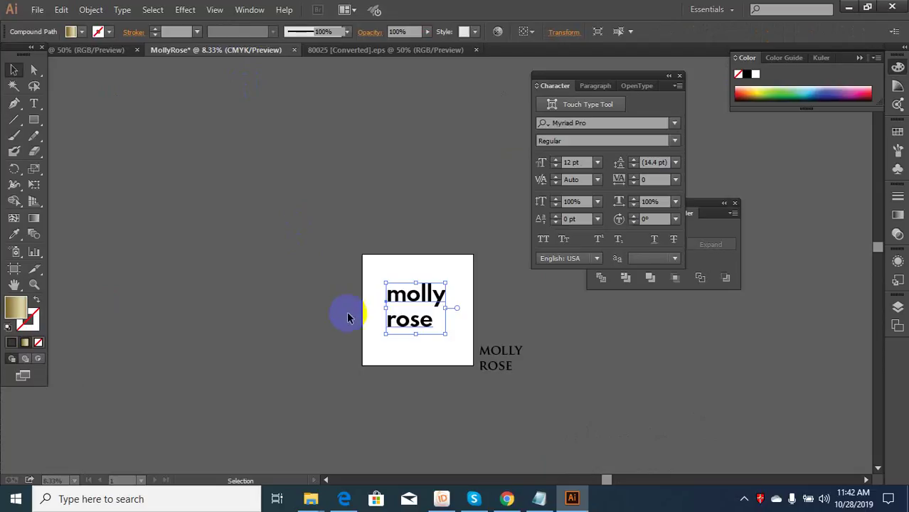
{"action": "scroll", "coordinate": [372, 333], "scroll_direction": "down", "scroll_amount": 1}
{"action": "key", "text": "ctrl+v"}
{"action": "scroll", "coordinate": [451, 284], "scroll_direction": "up", "scroll_amount": 2}
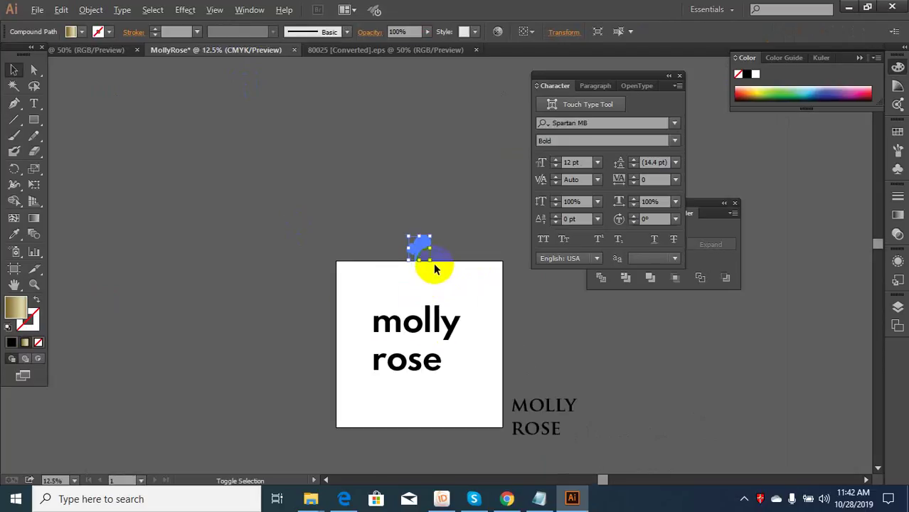
{"action": "left_click_drag", "start_coordinate": [430, 260], "coordinate": [336, 361]}
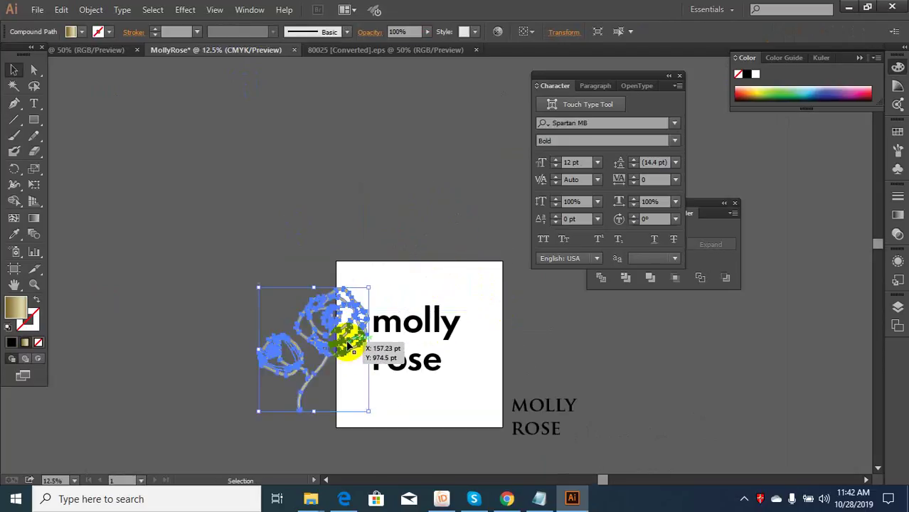
{"action": "scroll", "coordinate": [346, 344], "scroll_direction": "up", "scroll_amount": 1}
{"action": "left_click_drag", "start_coordinate": [375, 268], "coordinate": [354, 307]}
{"action": "left_click", "coordinate": [392, 335]}
{"action": "scroll", "coordinate": [392, 335], "scroll_direction": "up", "scroll_amount": 2}
{"action": "scroll", "coordinate": [380, 300], "scroll_direction": "down", "scroll_amount": 3}
Capitalize the first letters of both lines of the artboard text so it reads Molly Rose
{"action": "double_click", "coordinate": [372, 284]}
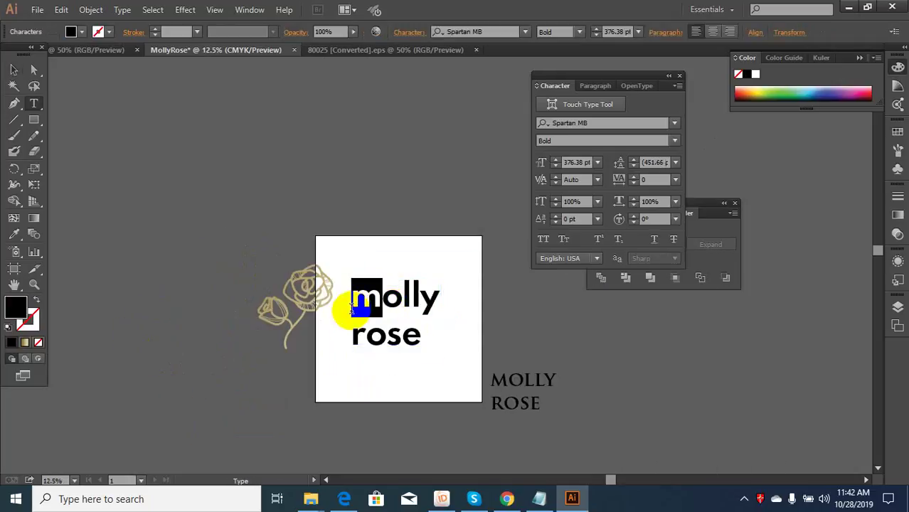
{"action": "type", "text": "M"}
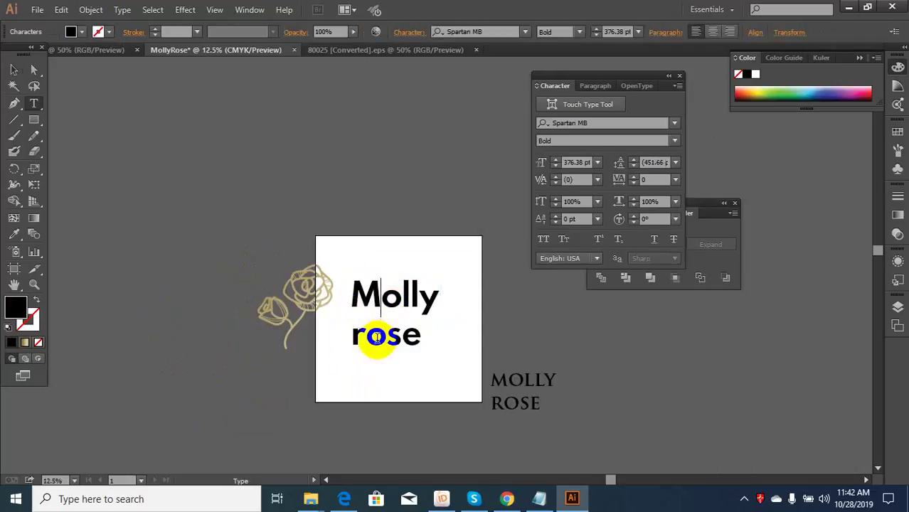
{"action": "left_click_drag", "start_coordinate": [365, 340], "coordinate": [335, 349]}
{"action": "type", "text": "R"}
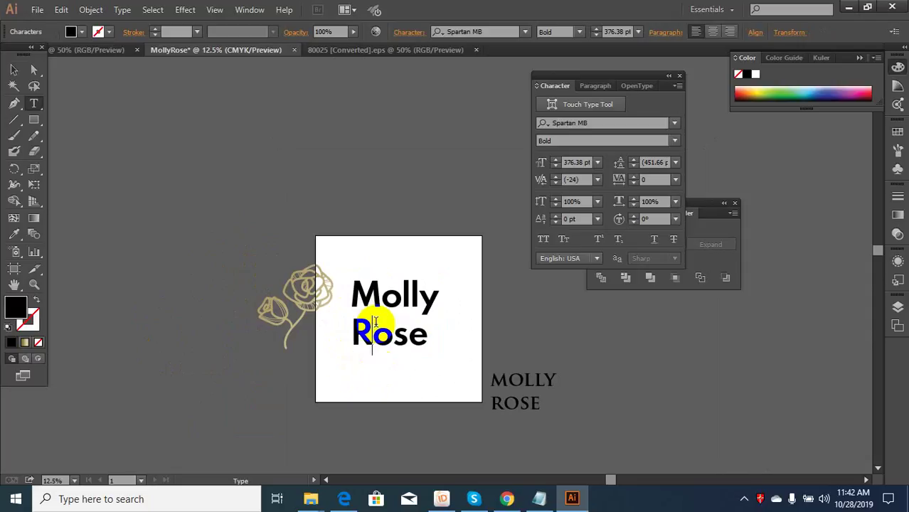
{"action": "left_click", "coordinate": [15, 69]}
Insert two blank lines between Molly and Rose and move the text up so both words fit on the artboard
{"action": "scroll", "coordinate": [353, 309], "scroll_direction": "up", "scroll_amount": 2}
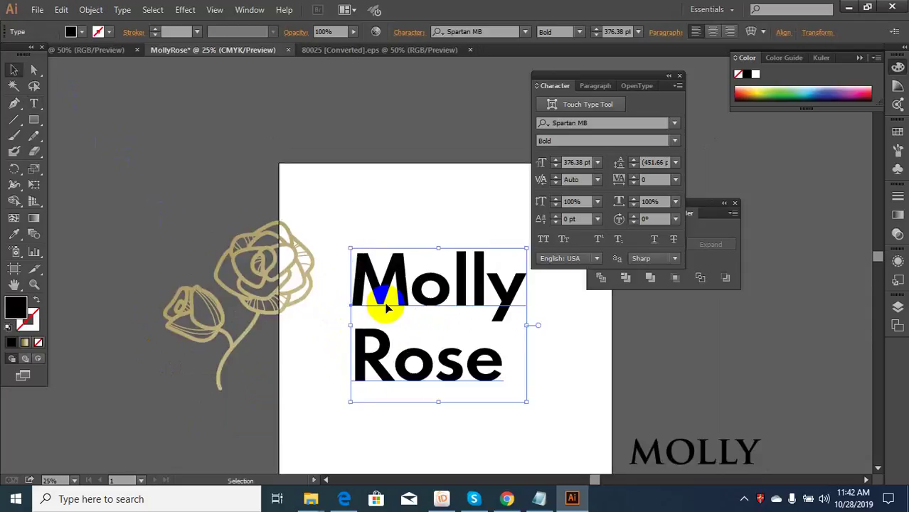
{"action": "double_click", "coordinate": [496, 296]}
{"action": "scroll", "coordinate": [398, 327], "scroll_direction": "down", "scroll_amount": 1}
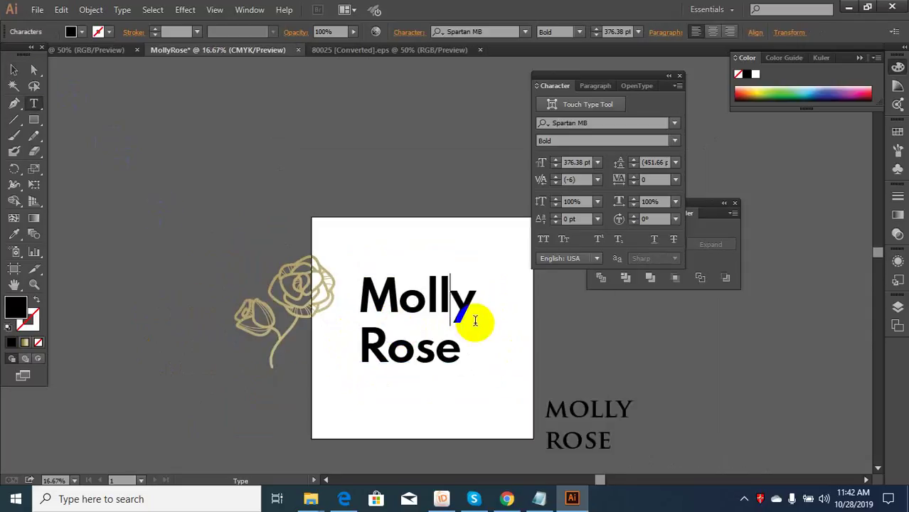
{"action": "key", "text": "Return"}
{"action": "key", "text": "Return"}
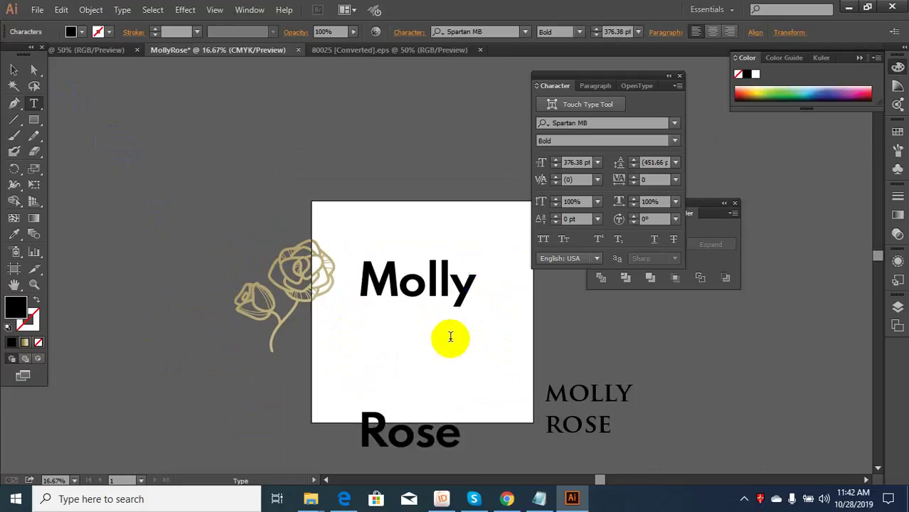
{"action": "left_click", "coordinate": [17, 75]}
{"action": "left_click_drag", "start_coordinate": [371, 278], "coordinate": [372, 242]}
{"action": "scroll", "coordinate": [406, 312], "scroll_direction": "down", "scroll_amount": 1}
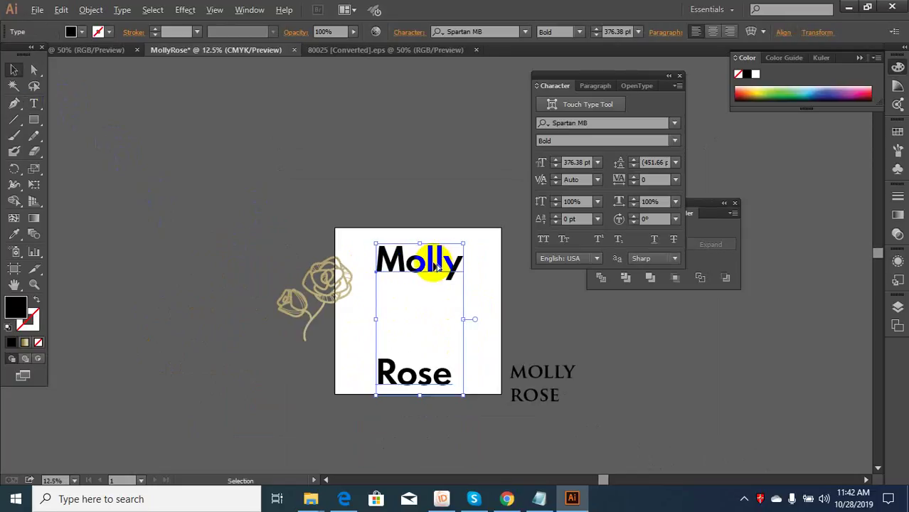
{"action": "scroll", "coordinate": [434, 266], "scroll_direction": "up", "scroll_amount": 1}
{"action": "scroll", "coordinate": [410, 292], "scroll_direction": "down", "scroll_amount": 1}
{"action": "key", "text": "ctrl+z"}
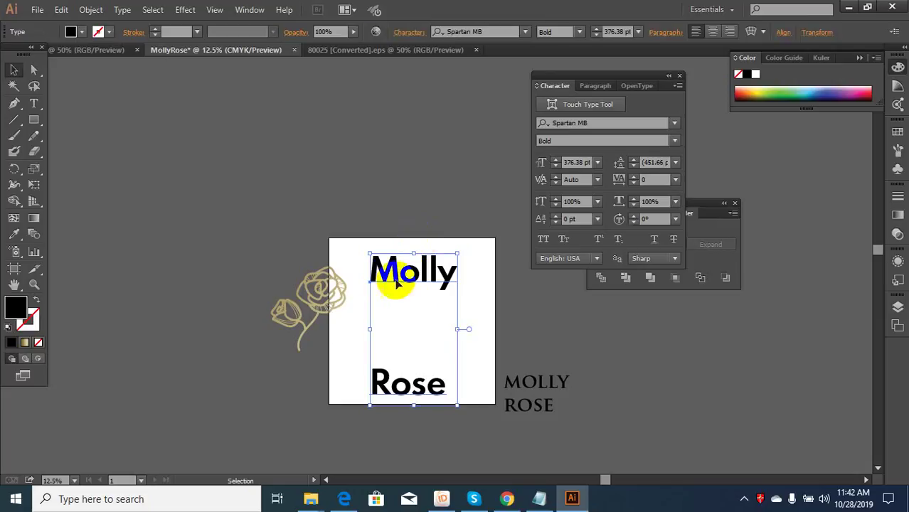
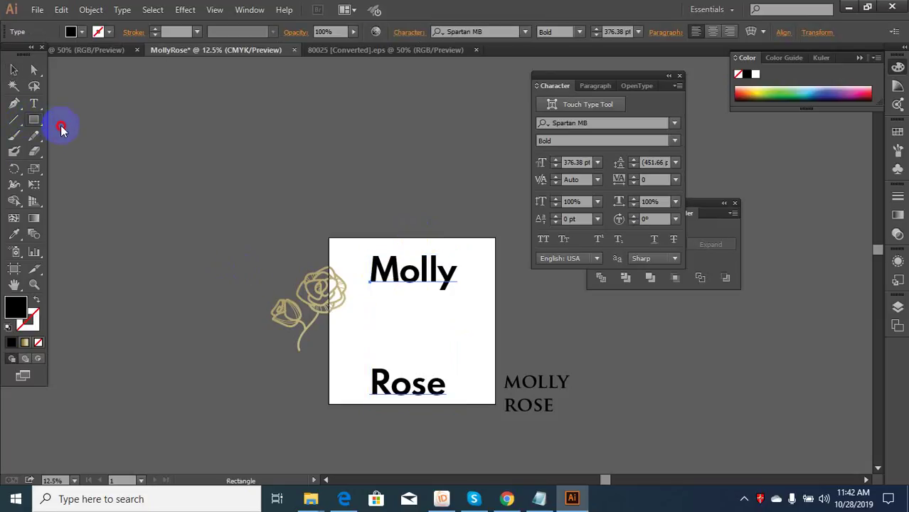
Draw a black ellipse about twice the artboard's size and place it beyond the artboard's left side
{"action": "left_click_drag", "start_coordinate": [61, 128], "coordinate": [74, 150]}
{"action": "key", "text": "ctrl+minus"}
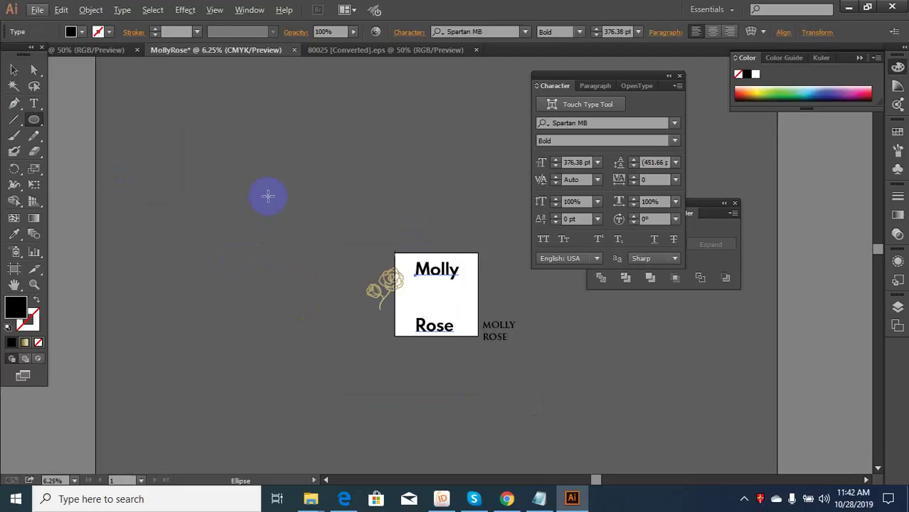
{"action": "left_click_drag", "start_coordinate": [282, 178], "coordinate": [366, 285]}
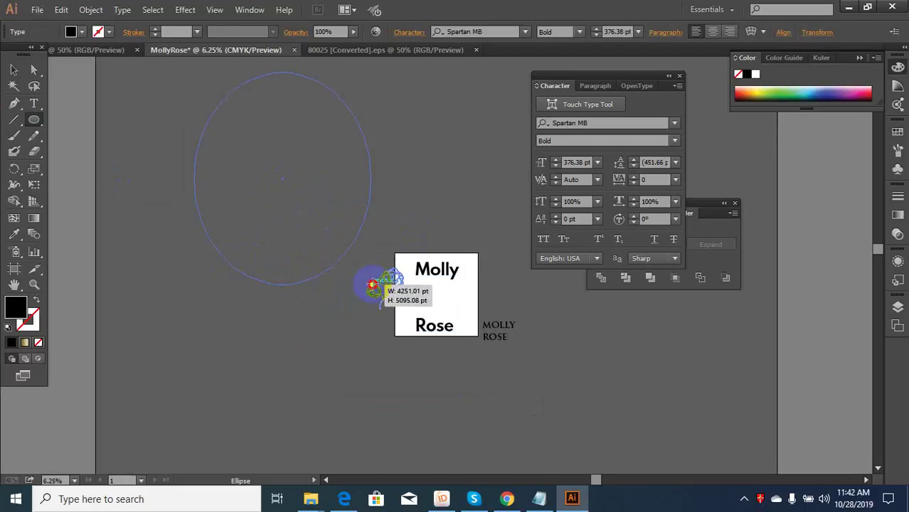
{"action": "mouse_move", "coordinate": [372, 285]}
{"action": "left_mouse_down"}
{"action": "mouse_move", "coordinate": [362, 285]}
{"action": "mouse_move", "coordinate": [363, 269]}
{"action": "left_mouse_up"}
{"action": "left_click", "coordinate": [13, 69]}
{"action": "left_click_drag", "start_coordinate": [306, 200], "coordinate": [311, 297]}
{"action": "left_click_drag", "start_coordinate": [260, 258], "coordinate": [216, 254]}
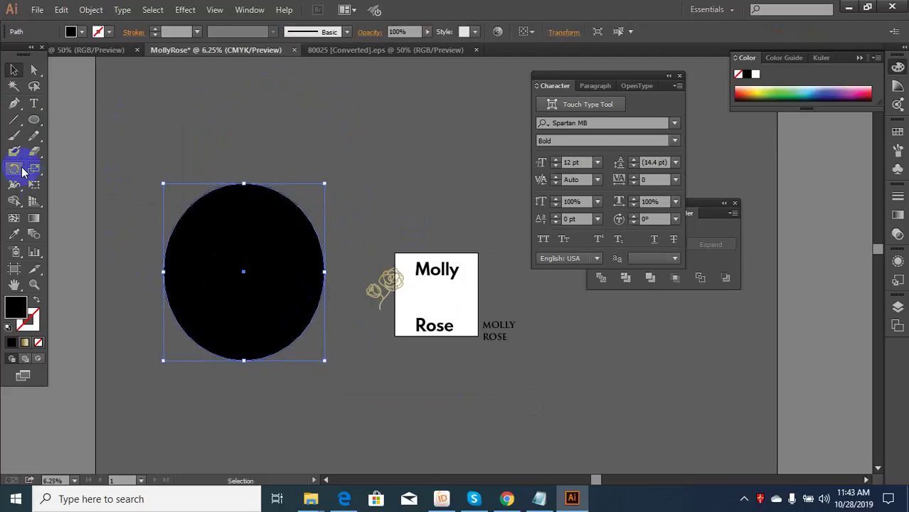
Try to reduce the ellipse by deleting its anchor points with the Pen tool, and undo the deletions
{"action": "left_click", "coordinate": [13, 103]}
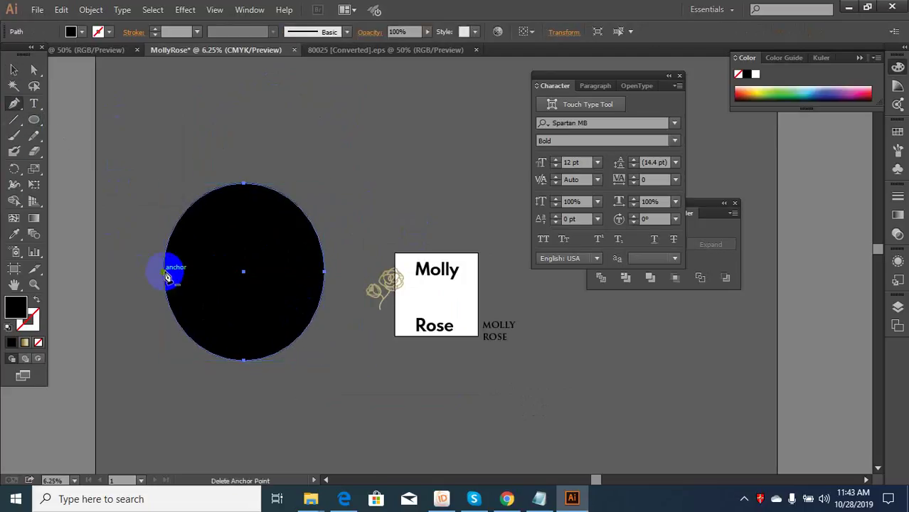
{"action": "left_click", "coordinate": [168, 276]}
{"action": "left_click", "coordinate": [314, 278]}
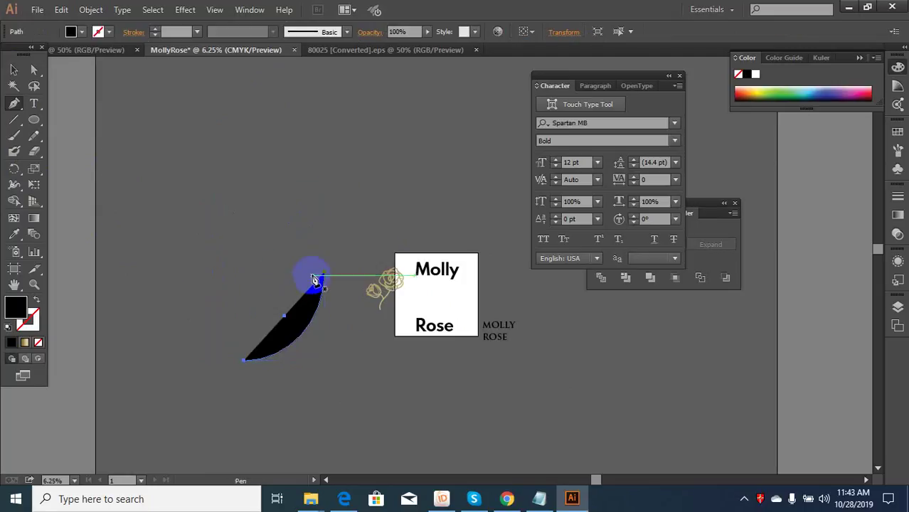
{"action": "key", "text": "ctrl+z"}
{"action": "key", "text": "ctrl+z"}
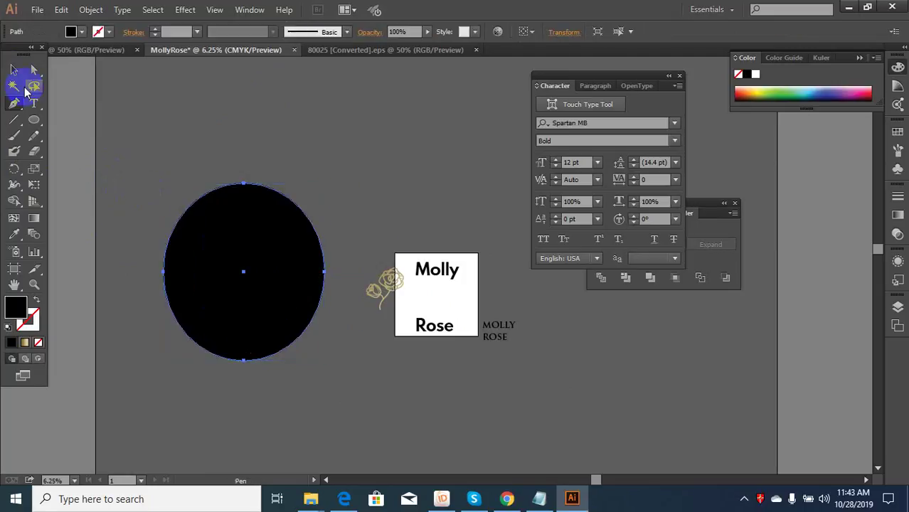
{"action": "left_click", "coordinate": [323, 271]}
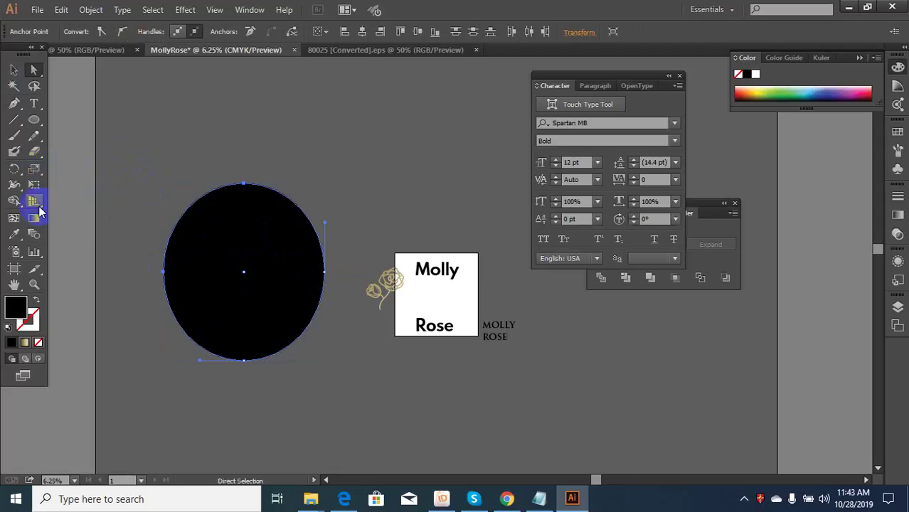
{"action": "left_click", "coordinate": [33, 169]}
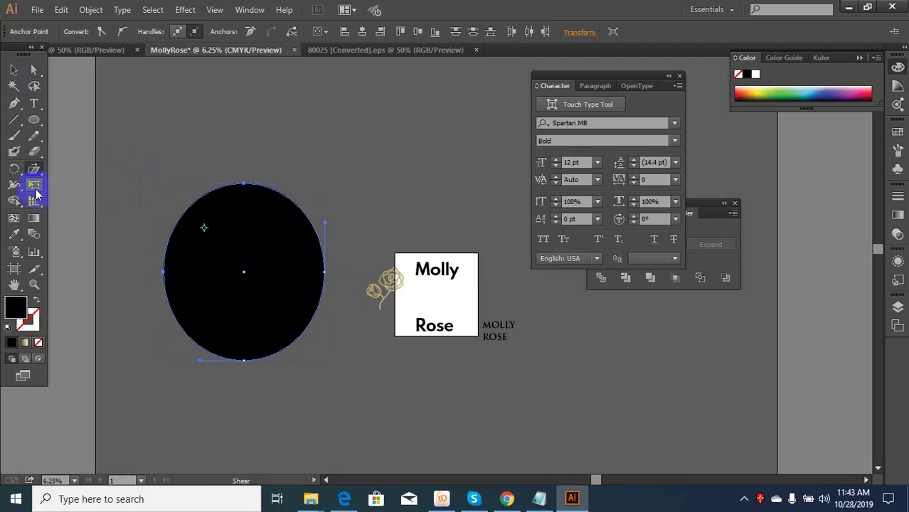
{"action": "left_click", "coordinate": [34, 185]}
{"action": "left_click", "coordinate": [34, 201]}
{"action": "left_click", "coordinate": [33, 220]}
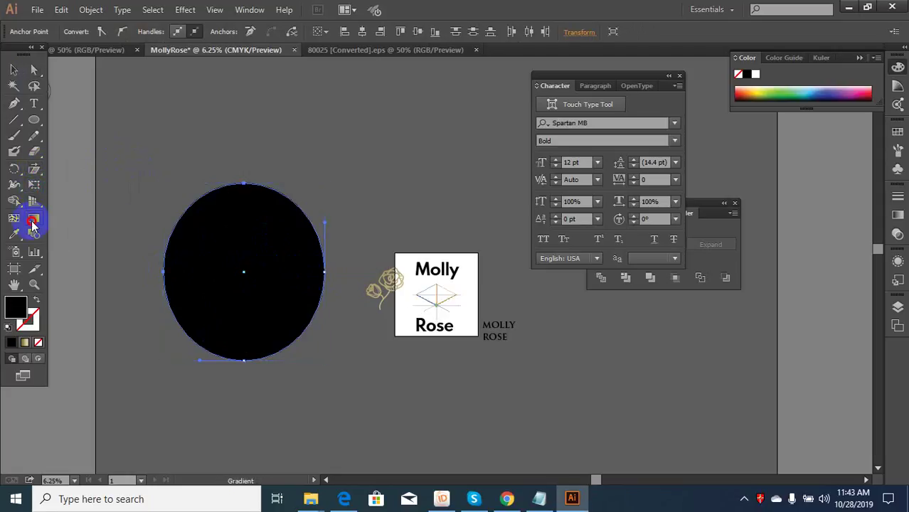
{"action": "left_click", "coordinate": [37, 152]}
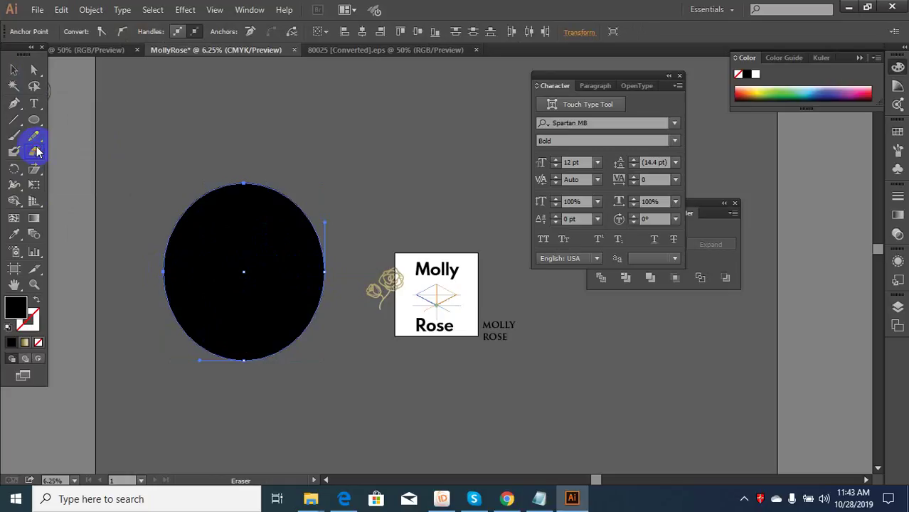
{"action": "double_click", "coordinate": [38, 151]}
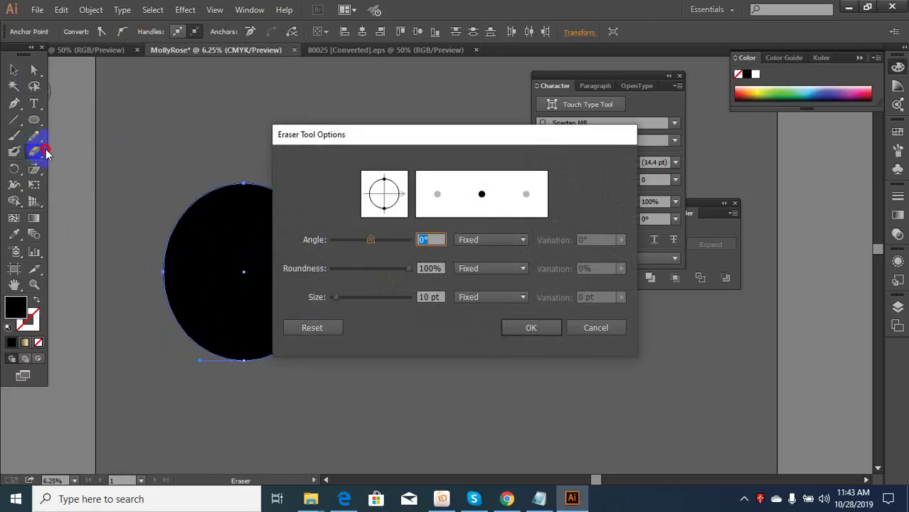
{"action": "left_click", "coordinate": [593, 328]}
Cut the ellipse at its left and right anchor points with the Scissors tool and move the lower half down
{"action": "left_click_drag", "start_coordinate": [42, 158], "coordinate": [86, 164]}
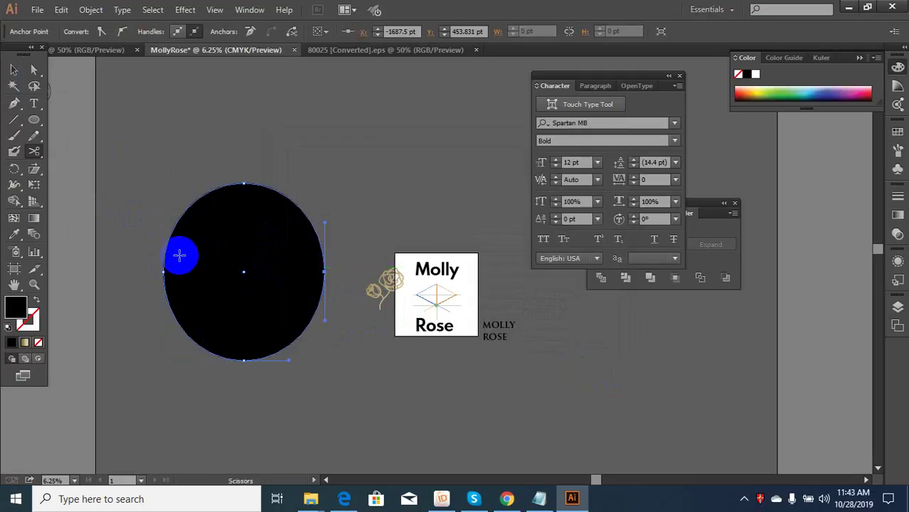
{"action": "left_click", "coordinate": [165, 272]}
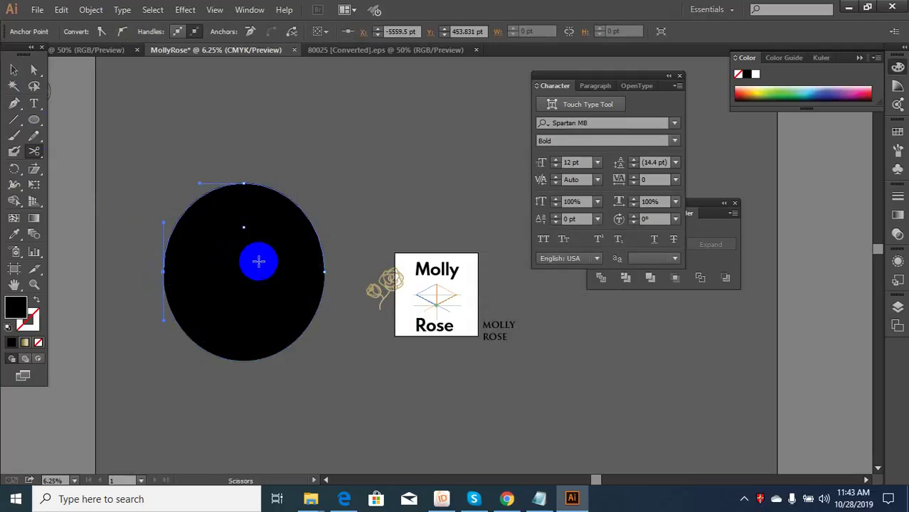
{"action": "left_click", "coordinate": [13, 69]}
{"action": "left_click_drag", "start_coordinate": [278, 311], "coordinate": [259, 355]}
{"action": "left_click", "coordinate": [259, 264]}
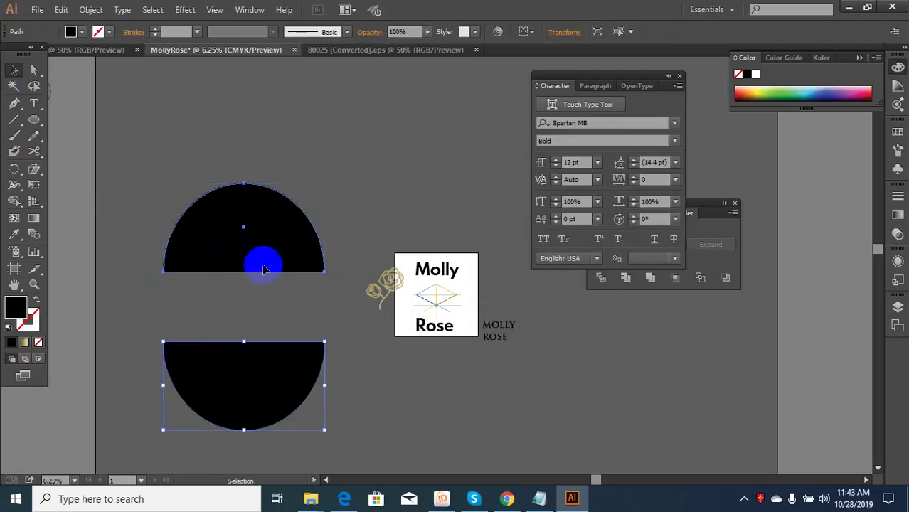
Swap the fill and stroke of the ellipse's upper half, leaving it unfilled with a black outline
{"action": "left_click", "coordinate": [36, 300]}
{"action": "left_click", "coordinate": [229, 229]}
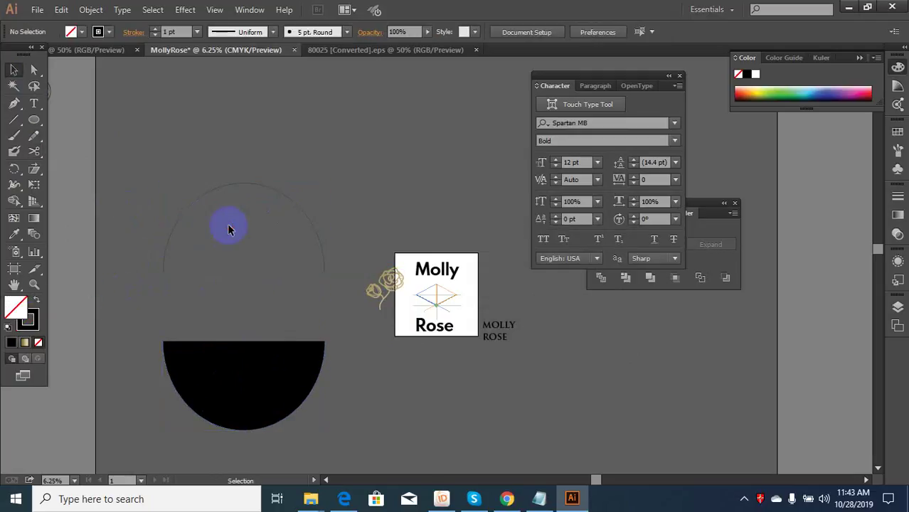
{"action": "scroll", "coordinate": [217, 193], "scroll_direction": "up", "scroll_amount": 1}
{"action": "left_click_drag", "start_coordinate": [270, 130], "coordinate": [210, 209]}
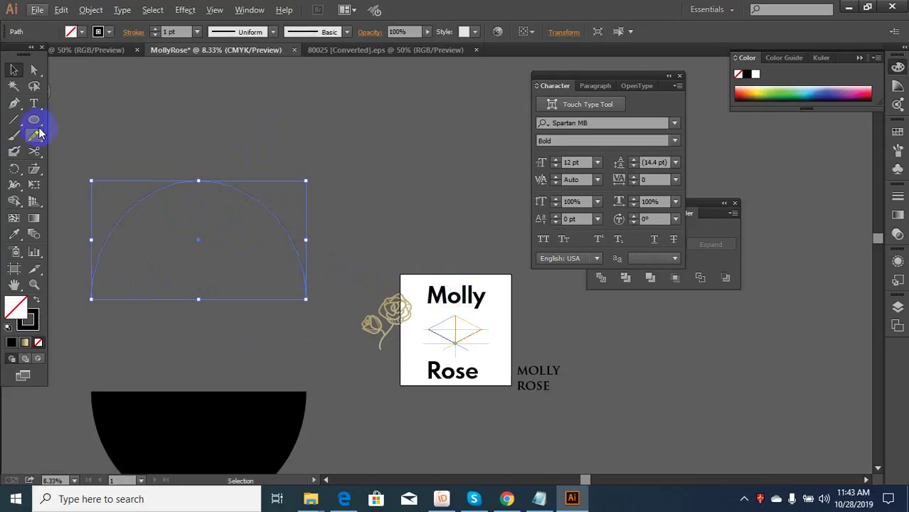
Start a Type on a Path text on the left side of the upper arc
{"action": "left_click", "coordinate": [33, 103]}
{"action": "left_click_drag", "start_coordinate": [49, 114], "coordinate": [80, 136]}
{"action": "left_click", "coordinate": [110, 239]}
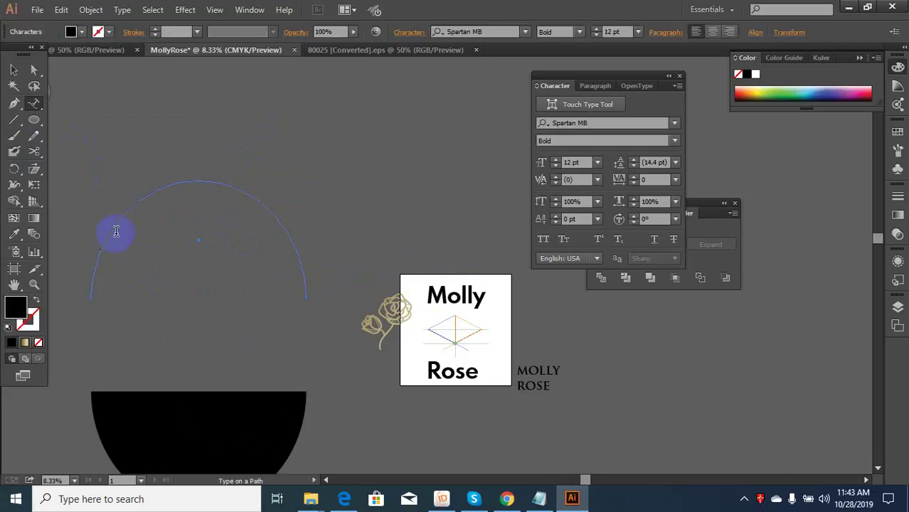
{"action": "key", "text": "Escape"}
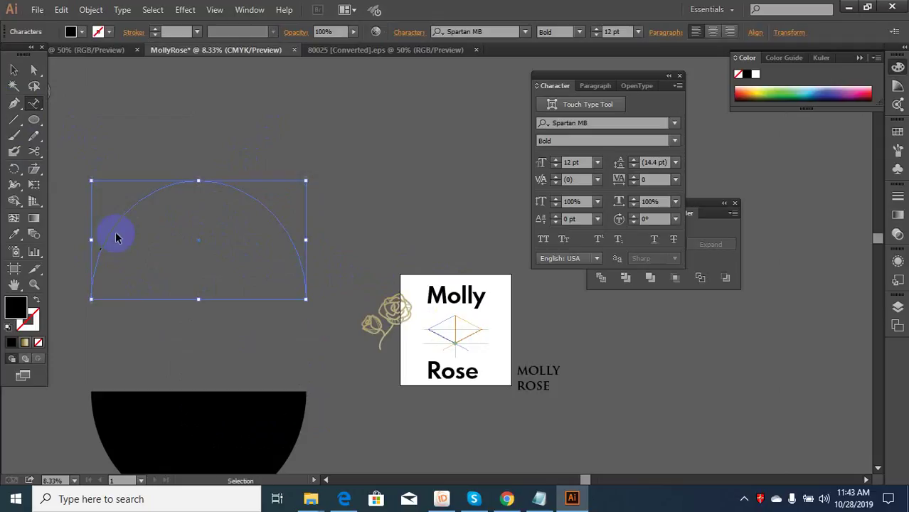
{"action": "left_click", "coordinate": [106, 246]}
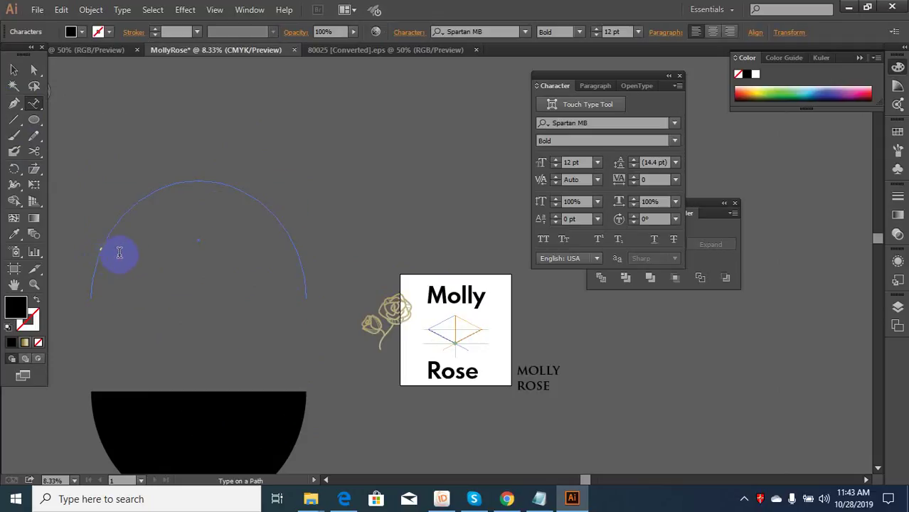
Enlarge the font size of the path text and enter MOLLY along the arc
{"action": "key", "text": "ctrl+t"}
{"action": "key", "text": "ctrl+t"}
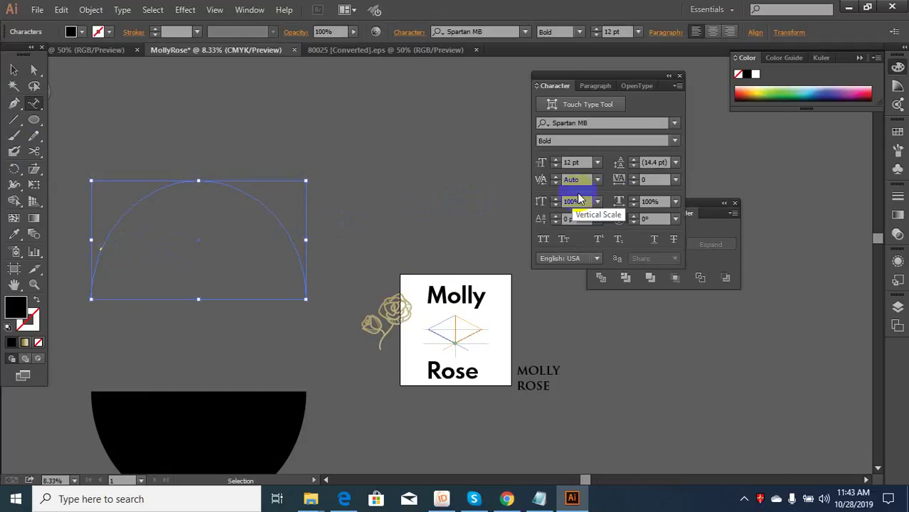
{"action": "left_click", "coordinate": [571, 162]}
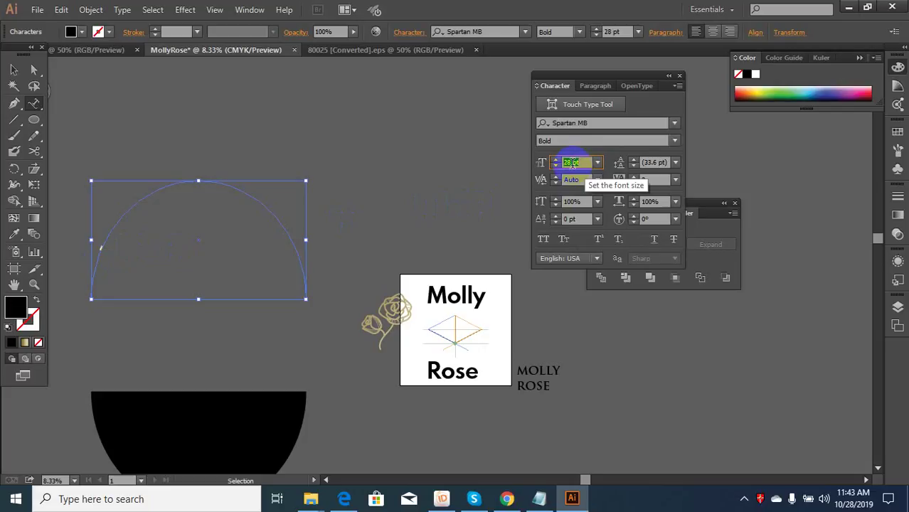
{"action": "type", "text": "70"}
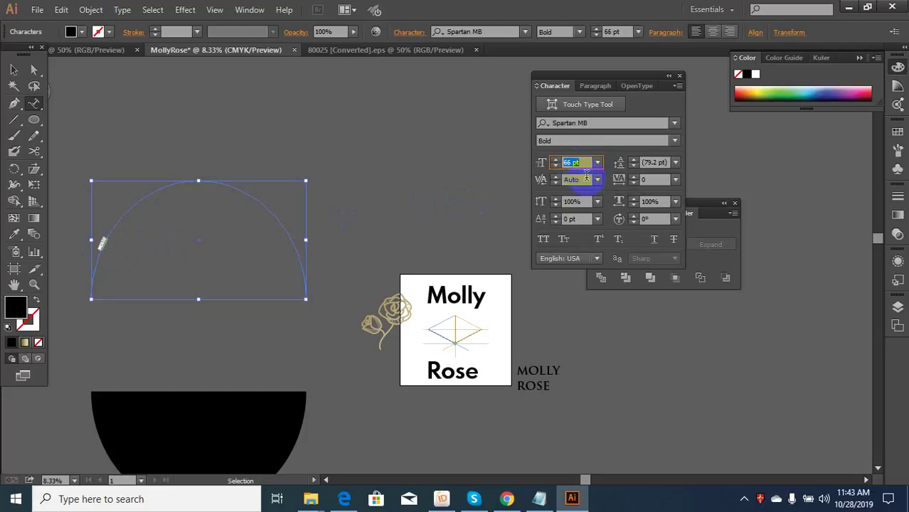
{"action": "key", "text": "Return"}
{"action": "type", "text": "75"}
{"action": "key", "text": "Return"}
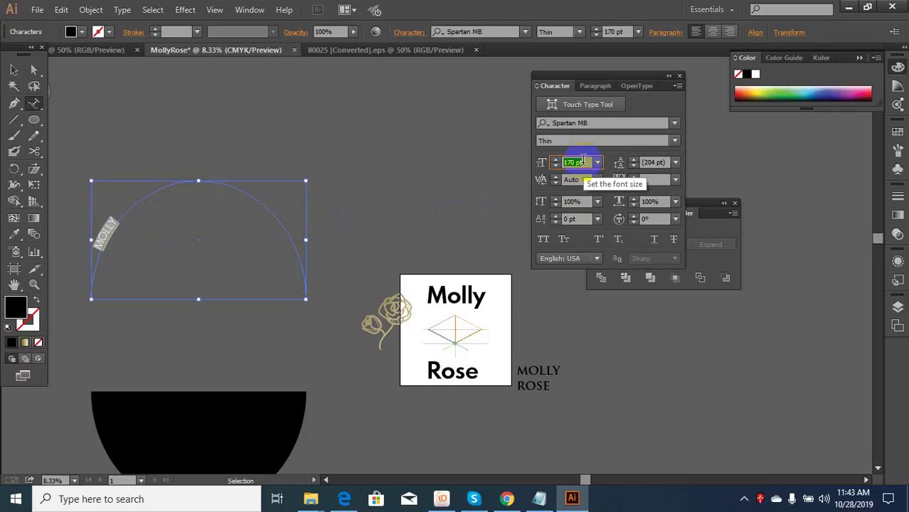
Raise the font size of the MOLLY path text gradually to 231 pt
{"action": "key", "text": "Up"}
{"action": "key", "text": "Up"}
{"action": "key", "text": "Up"}
{"action": "key", "text": "Up"}
{"action": "key", "text": "Up"}
{"action": "key", "text": "Up"}
{"action": "key", "text": "Up"}
{"action": "key", "text": "Up"}
{"action": "key", "text": "Up"}
{"action": "key", "text": "Up"}
{"action": "key", "text": "Up"}
{"action": "key", "text": "Up"}
{"action": "key", "text": "Up"}
{"action": "key", "text": "Up"}
{"action": "key", "text": "Up"}
{"action": "key", "text": "Up"}
{"action": "key", "text": "Up"}
{"action": "key", "text": "Up"}
{"action": "key", "text": "Up"}
{"action": "key", "text": "Up"}
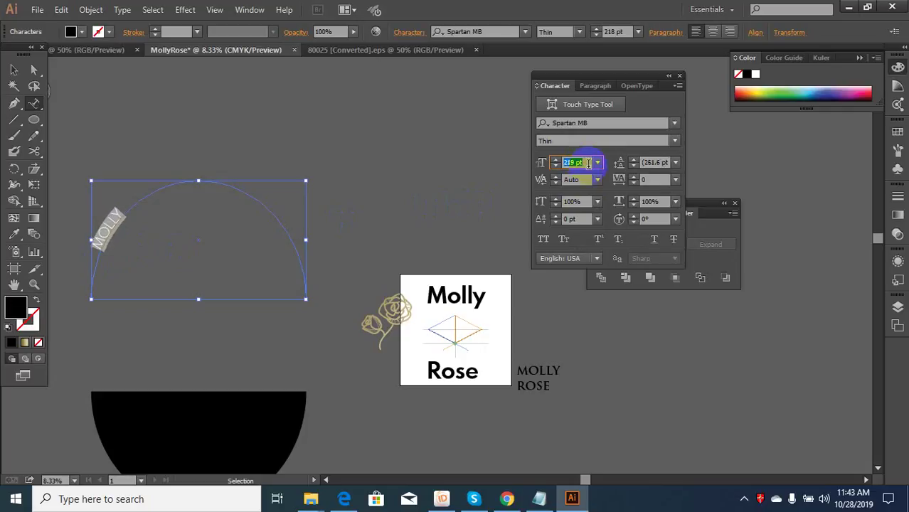
{"action": "scroll", "coordinate": [588, 162], "scroll_direction": "up", "scroll_amount": 12}
Set the MOLLY path text to the Bold style at 500 pt
{"action": "left_click", "coordinate": [674, 140]}
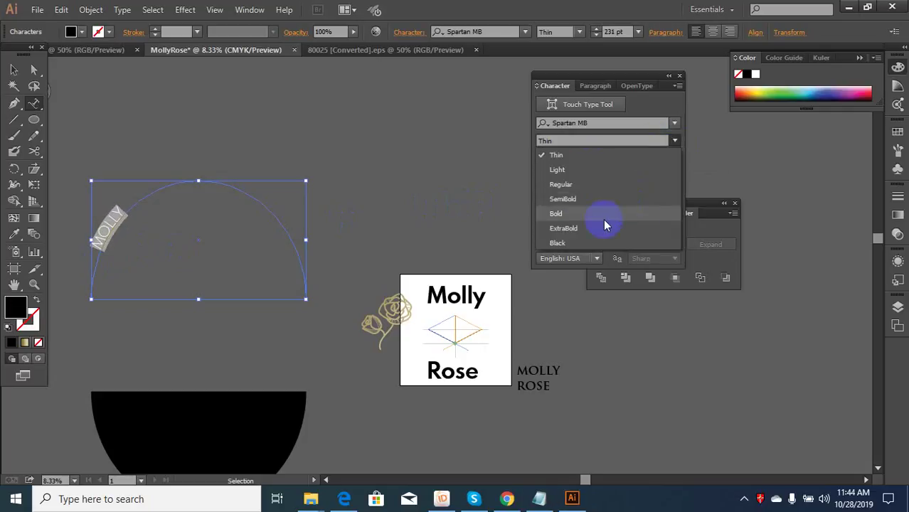
{"action": "left_click", "coordinate": [573, 214]}
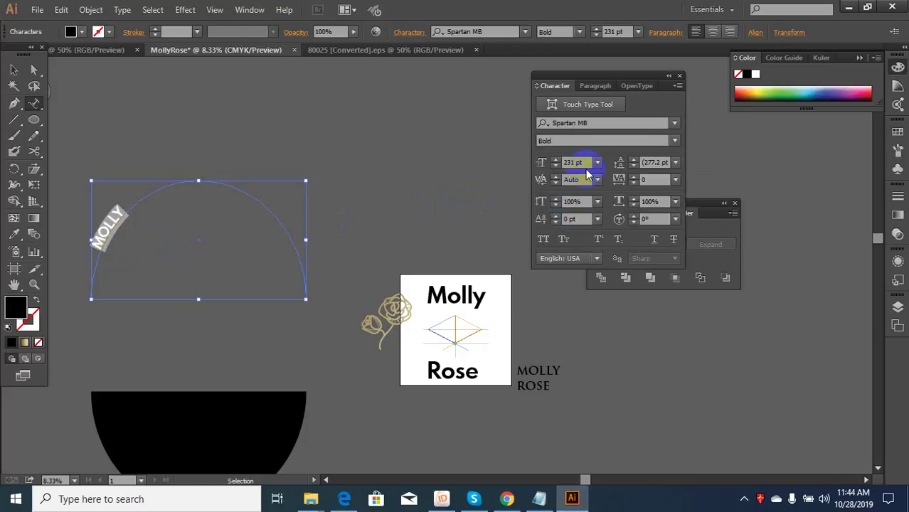
{"action": "left_click", "coordinate": [552, 173]}
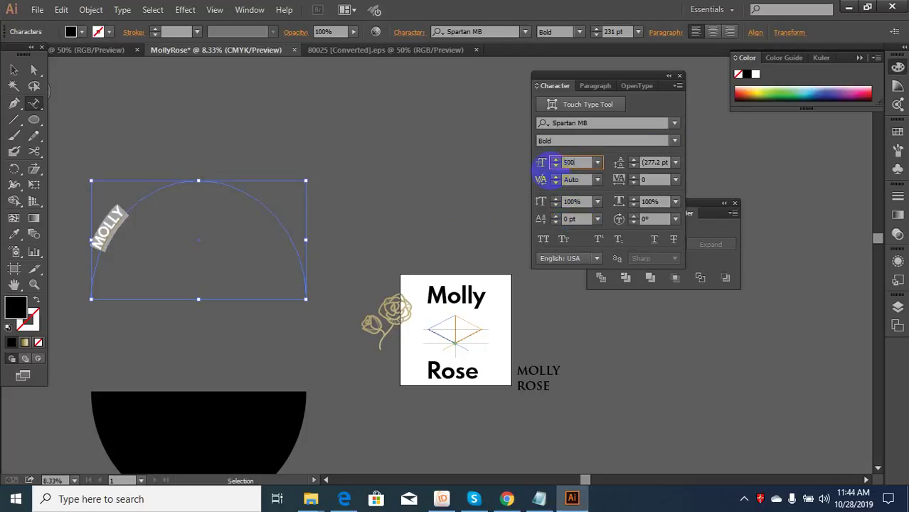
{"action": "key", "text": "Return"}
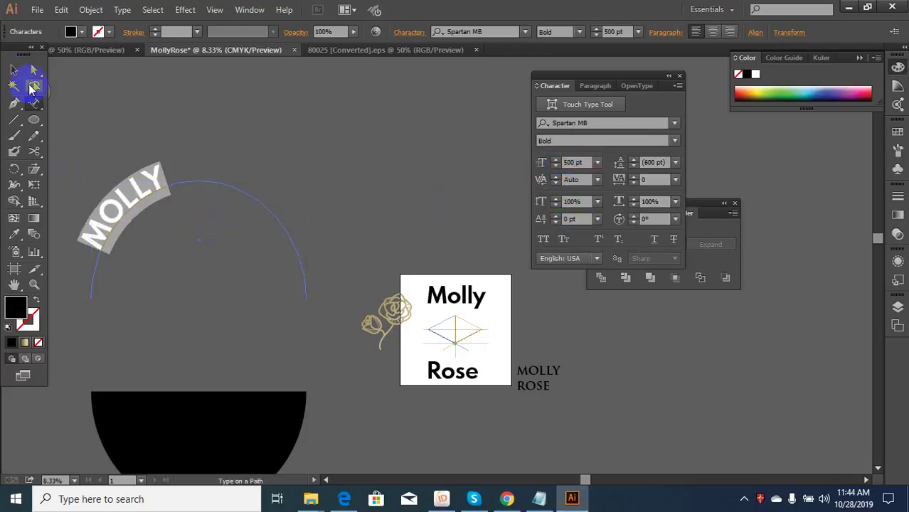
Move the arc with its MOLLY text slightly up and to the right, closer to the artboard
{"action": "left_click", "coordinate": [14, 71]}
{"action": "left_click", "coordinate": [117, 228]}
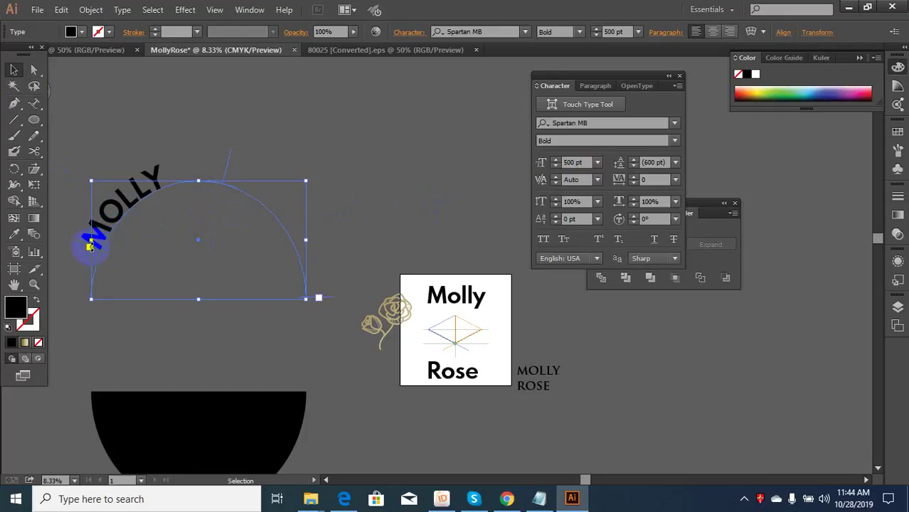
{"action": "left_click", "coordinate": [34, 70]}
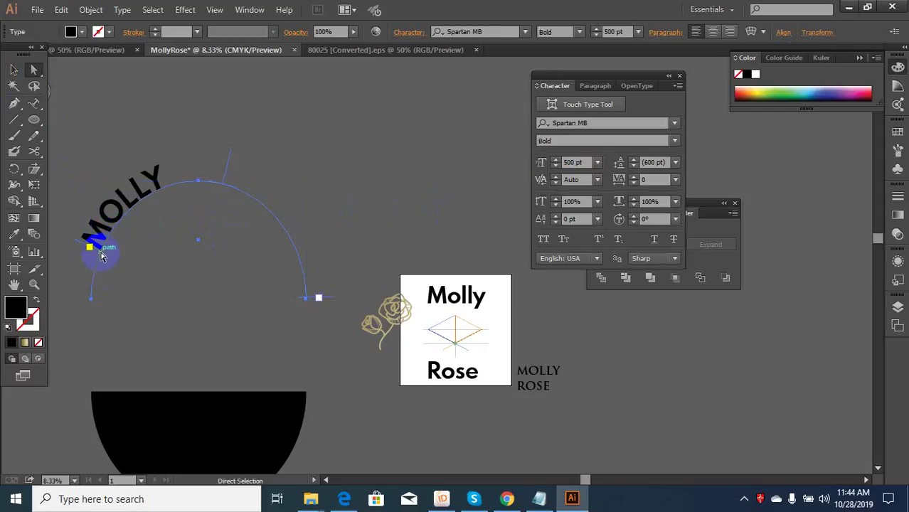
{"action": "left_click_drag", "start_coordinate": [101, 255], "coordinate": [130, 232]}
{"action": "double_click", "coordinate": [125, 243]}
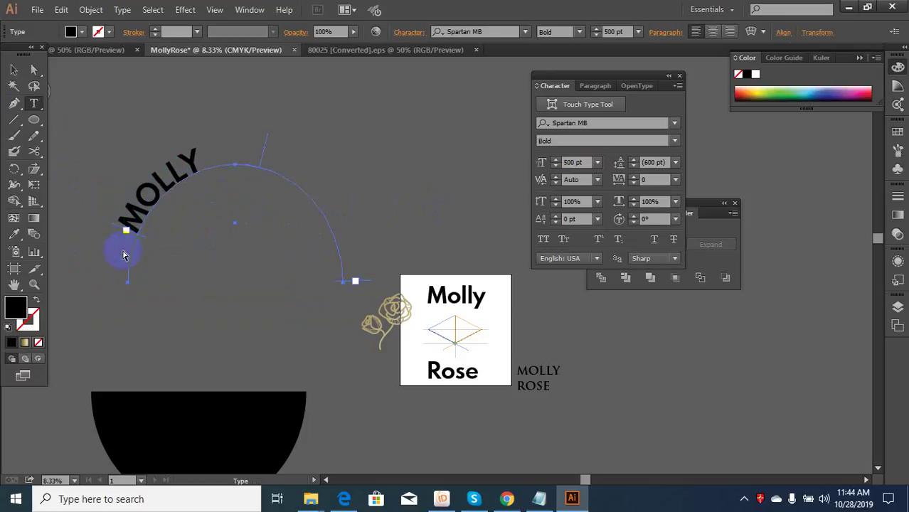
{"action": "left_click", "coordinate": [125, 232]}
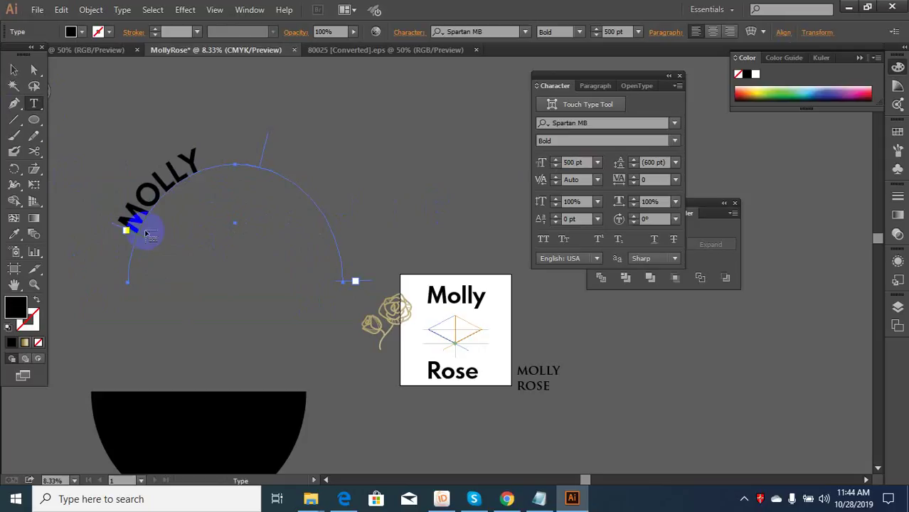
Move the start of the MOLLY text along the arc to the arc's lower-left end
{"action": "left_click", "coordinate": [14, 69]}
{"action": "left_click", "coordinate": [168, 234]}
{"action": "left_click", "coordinate": [151, 218]}
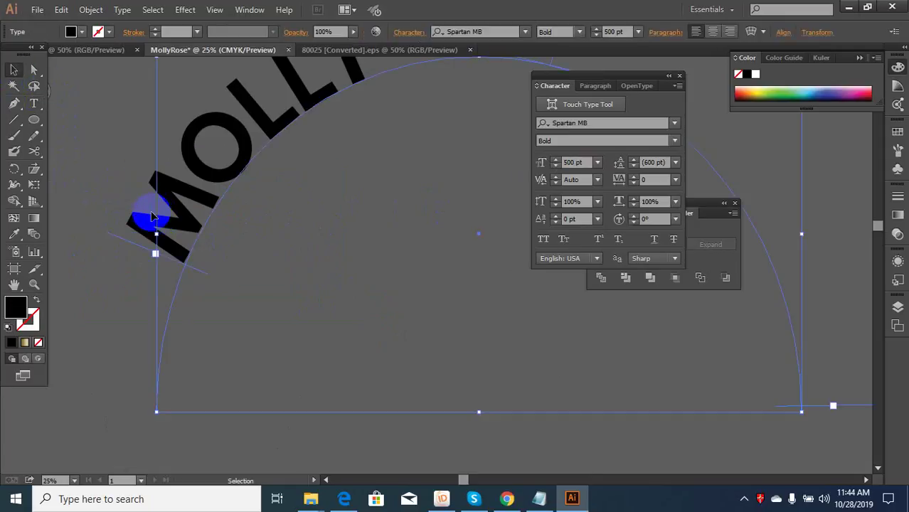
{"action": "left_click", "coordinate": [35, 74]}
{"action": "left_click", "coordinate": [171, 247]}
{"action": "left_click_drag", "start_coordinate": [170, 250], "coordinate": [123, 367]}
{"action": "scroll", "coordinate": [158, 264], "scroll_direction": "down", "scroll_amount": 2}
{"action": "scroll", "coordinate": [144, 285], "scroll_direction": "up", "scroll_amount": 3}
{"action": "scroll", "coordinate": [128, 372], "scroll_direction": "down", "scroll_amount": 3}
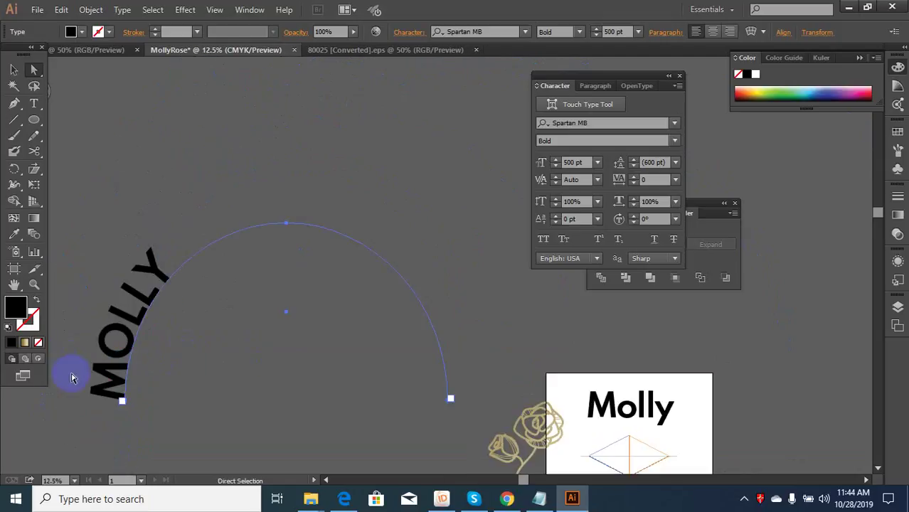
Insert spaces before MOLLY so the word sits at the top of the arc
{"action": "double_click", "coordinate": [127, 333]}
{"action": "left_click_drag", "start_coordinate": [129, 325], "coordinate": [110, 404]}
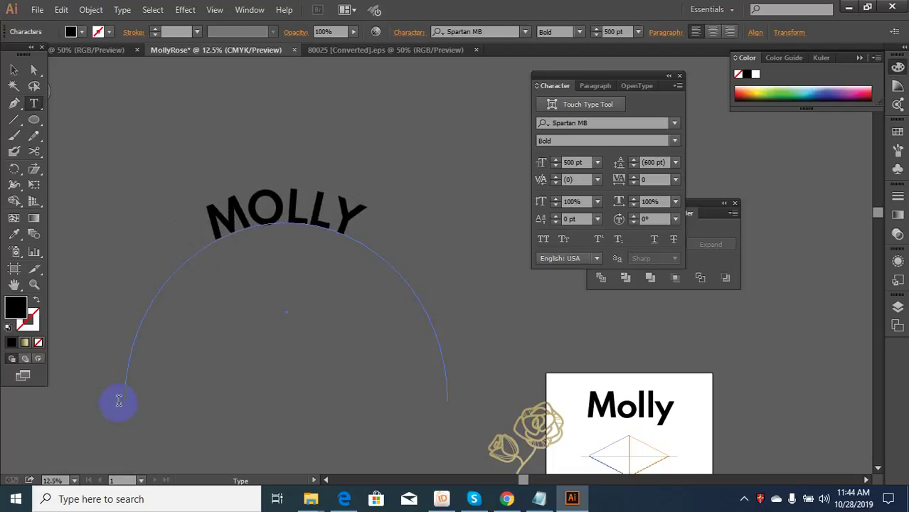
{"action": "key", "text": "ctrl+minus"}
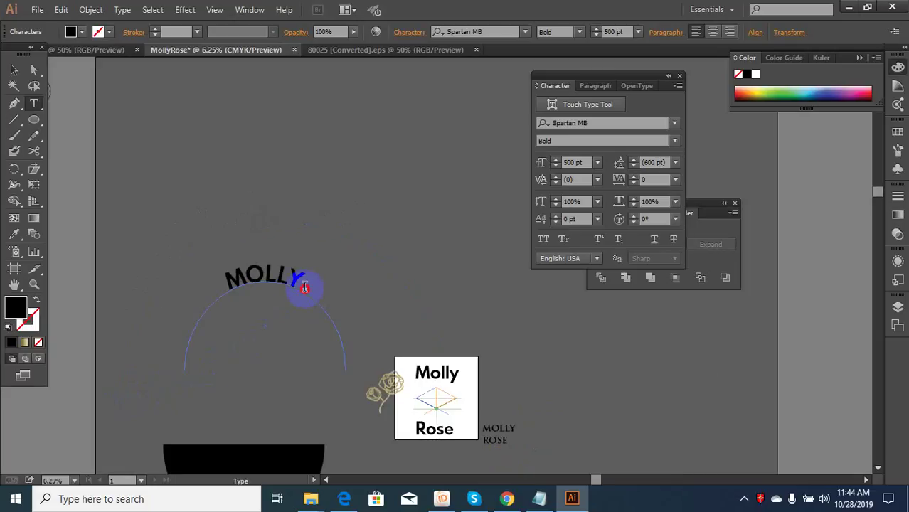
Try to set the font size of the whole MOLLY path text to 1000 pt
{"action": "key", "text": "ctrl+a"}
{"action": "left_click", "coordinate": [573, 162]}
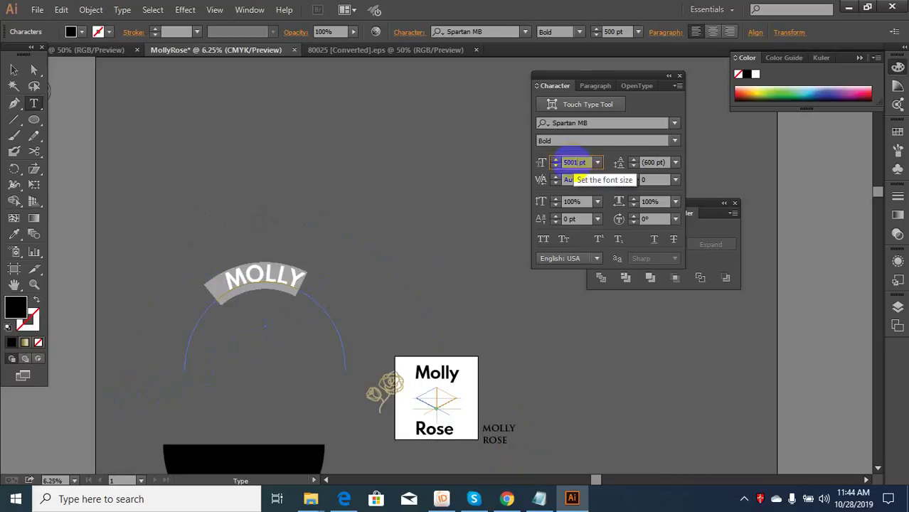
{"action": "type", "text": "00"}
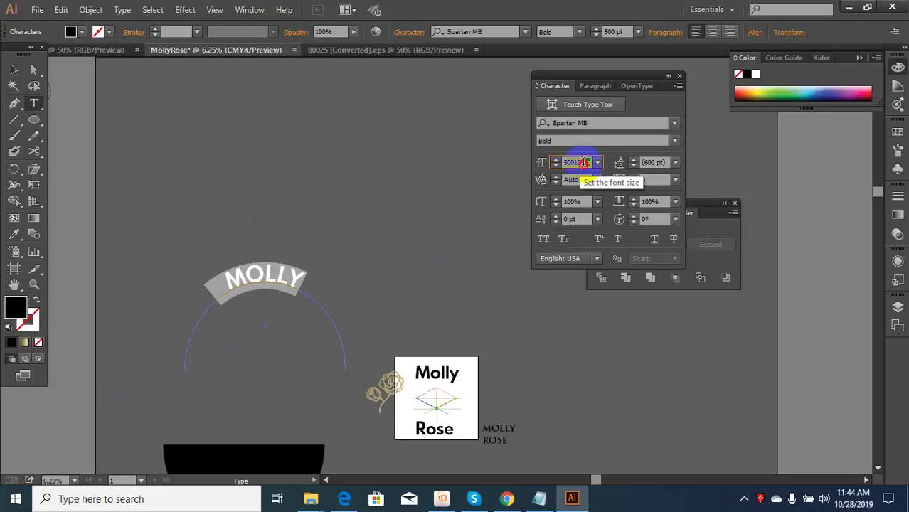
{"action": "left_click_drag", "start_coordinate": [583, 162], "coordinate": [537, 170]}
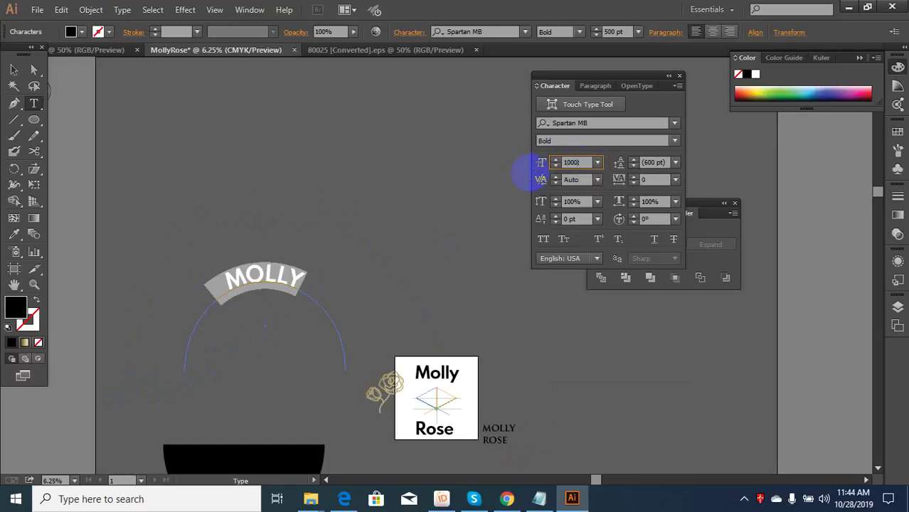
Set the font size of the curved MOLLY text and its leading spaces to 800 pt
{"action": "left_click_drag", "start_coordinate": [300, 285], "coordinate": [193, 284]}
{"action": "left_click", "coordinate": [591, 126]}
{"action": "left_click", "coordinate": [579, 163]}
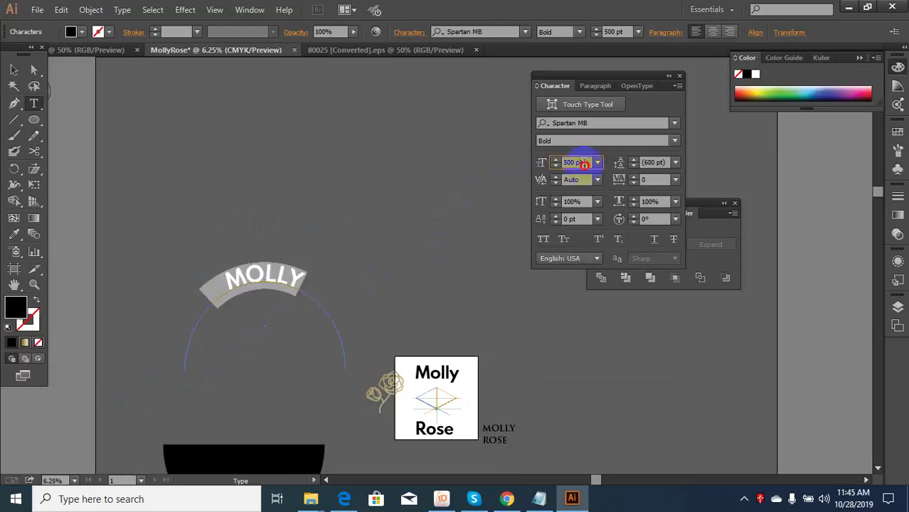
{"action": "left_click_drag", "start_coordinate": [584, 163], "coordinate": [551, 164]}
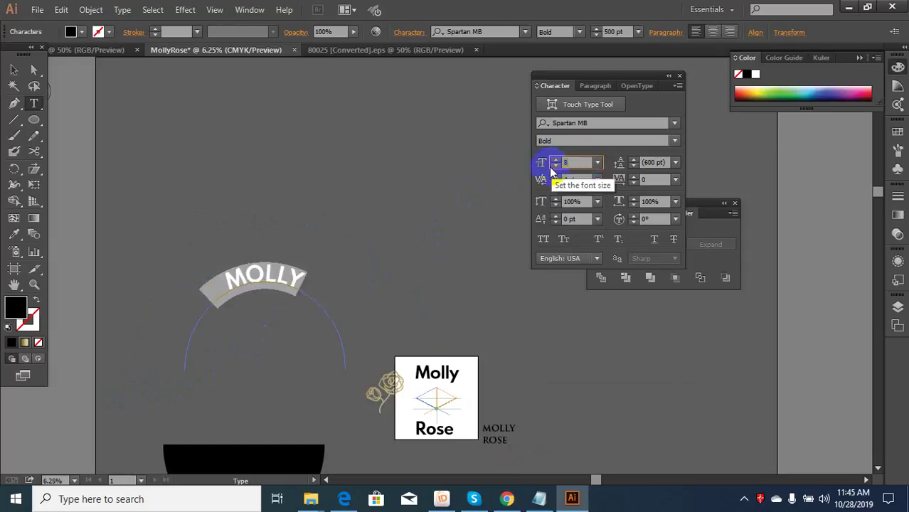
{"action": "type", "text": "800"}
{"action": "key", "text": "Return"}
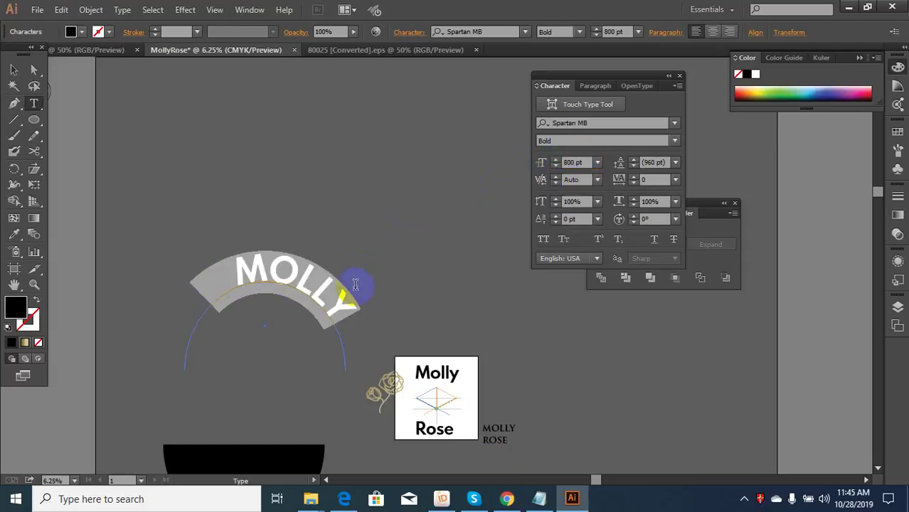
Delete three leading spaces before MOLLY to centre the word over the arc, and deselect the text
{"action": "left_click", "coordinate": [243, 286]}
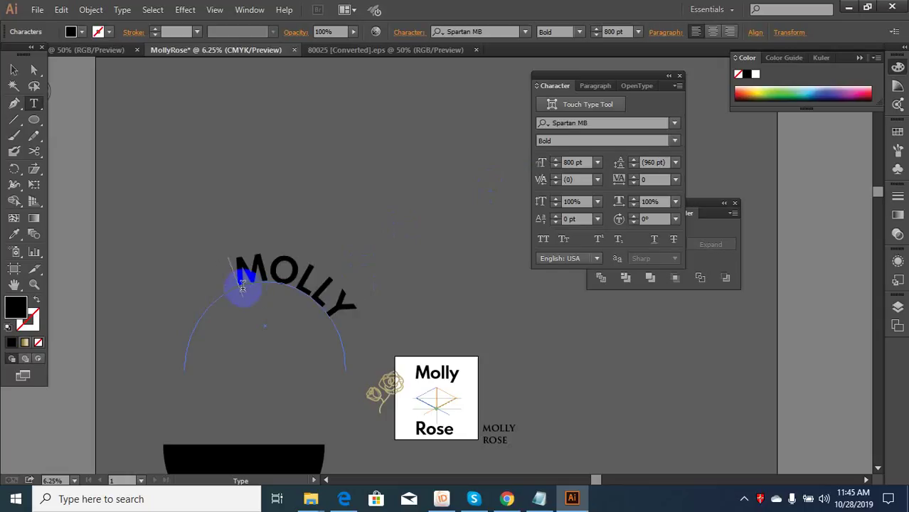
{"action": "key", "text": "BackSpace"}
{"action": "key", "text": "BackSpace"}
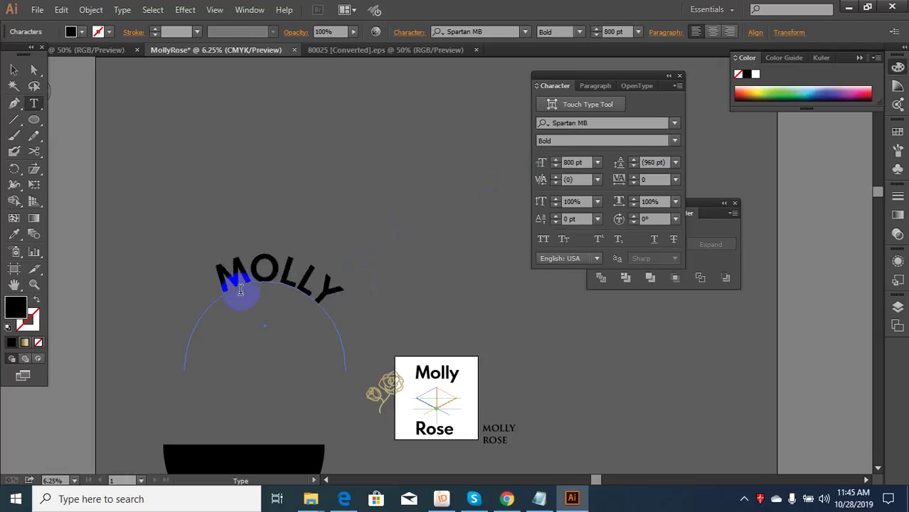
{"action": "key", "text": "BackSpace"}
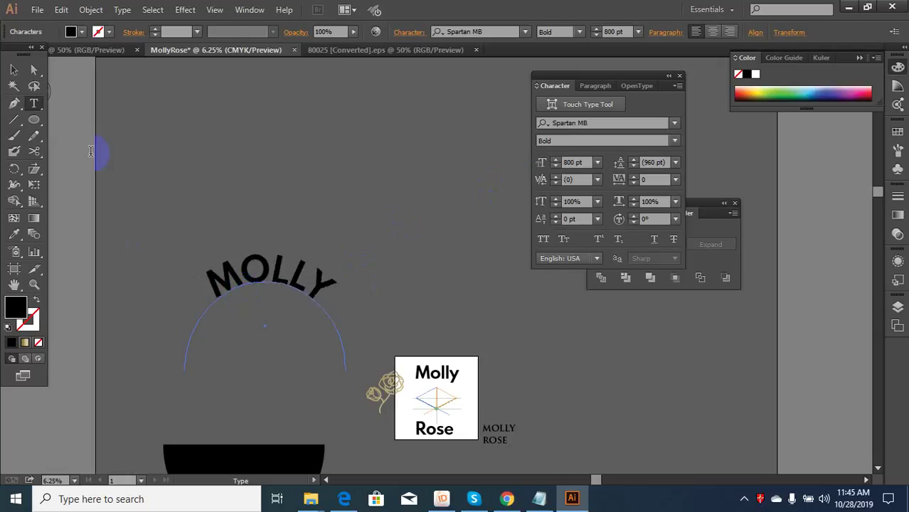
{"action": "left_click", "coordinate": [14, 69]}
{"action": "left_click", "coordinate": [262, 197]}
{"action": "scroll", "coordinate": [293, 268], "scroll_direction": "down", "scroll_amount": 2}
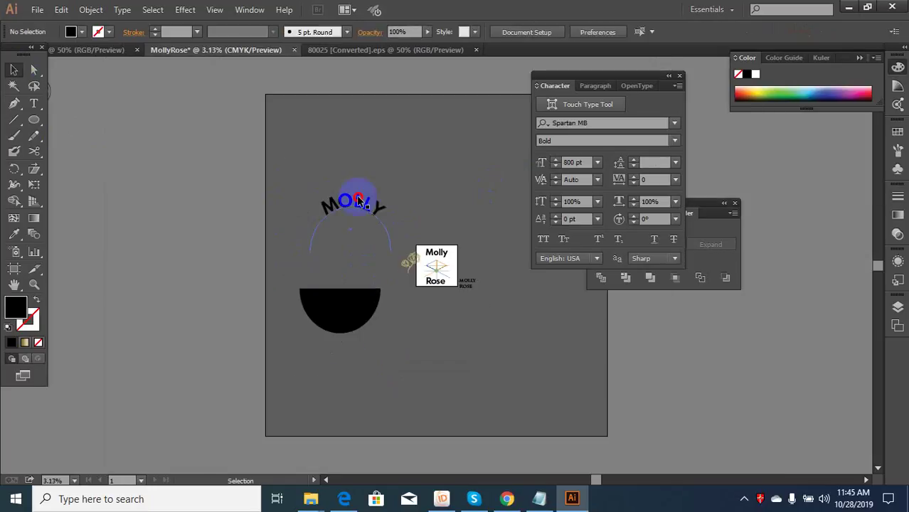
{"action": "left_click", "coordinate": [359, 202]}
{"action": "key", "text": "ctrl+plus"}
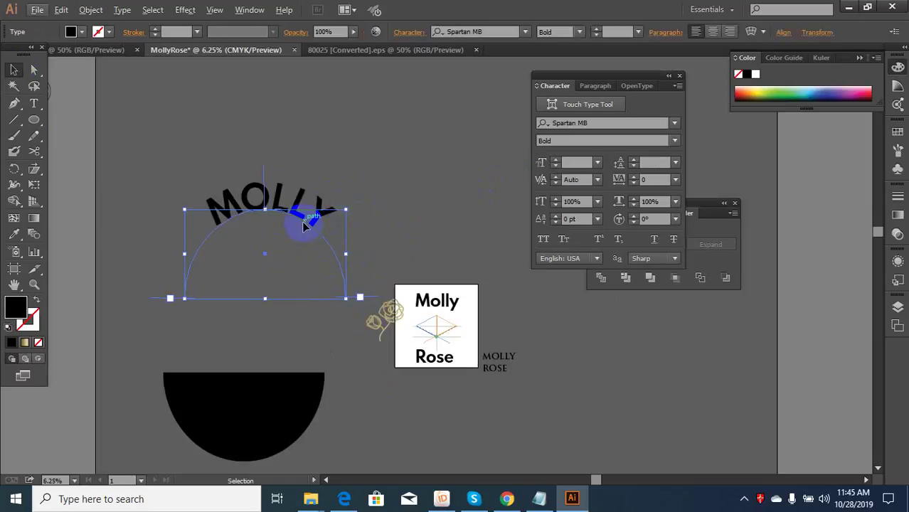
{"action": "left_click_drag", "start_coordinate": [308, 250], "coordinate": [307, 250]}
{"action": "left_click", "coordinate": [306, 249]}
{"action": "left_click", "coordinate": [288, 199]}
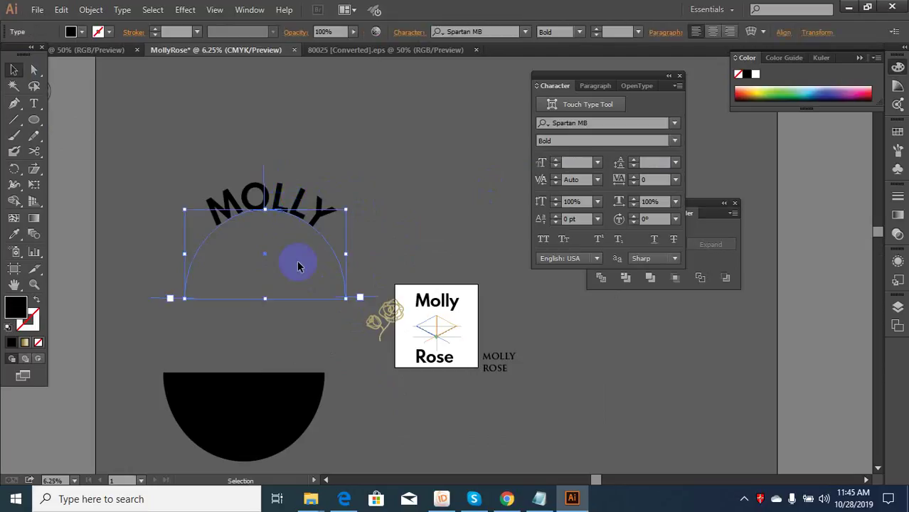
{"action": "left_click", "coordinate": [429, 363]}
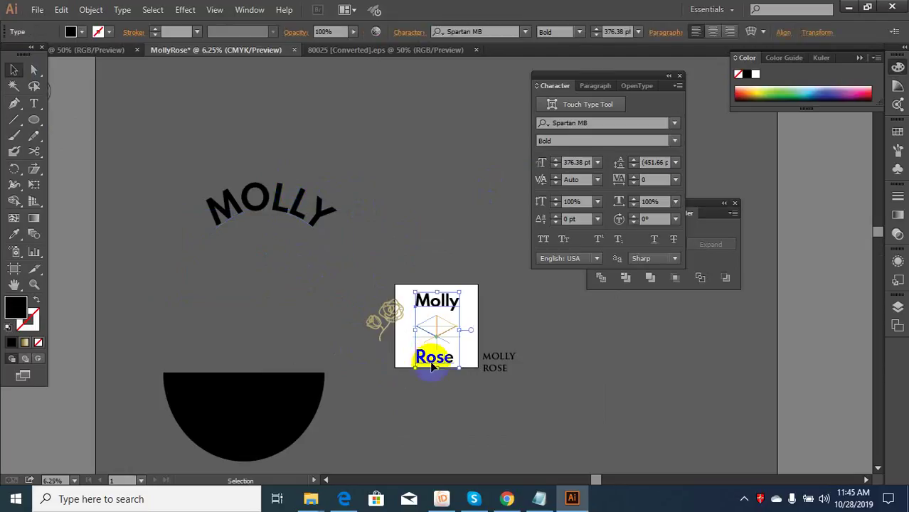
{"action": "right_click", "coordinate": [431, 363]}
{"action": "left_click", "coordinate": [283, 220]}
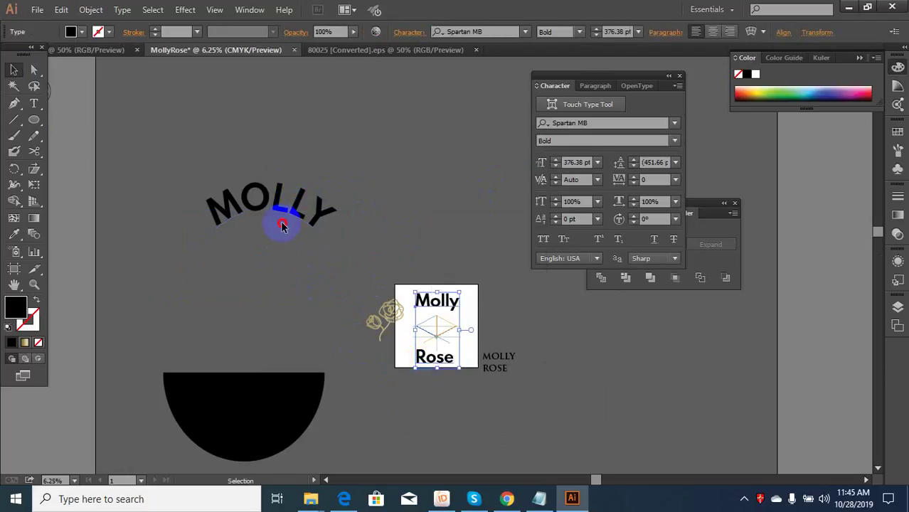
{"action": "left_click", "coordinate": [299, 284]}
Move the black lower half-ellipse up closer to MOLLY and swap its fill and stroke so it is an unfilled outline
{"action": "left_click_drag", "start_coordinate": [267, 384], "coordinate": [274, 305]}
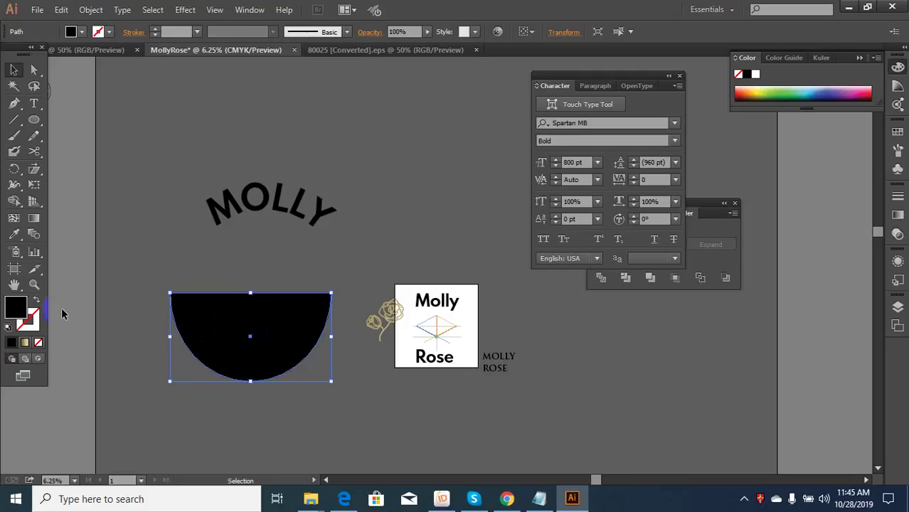
{"action": "left_click", "coordinate": [36, 302]}
{"action": "left_click", "coordinate": [196, 329]}
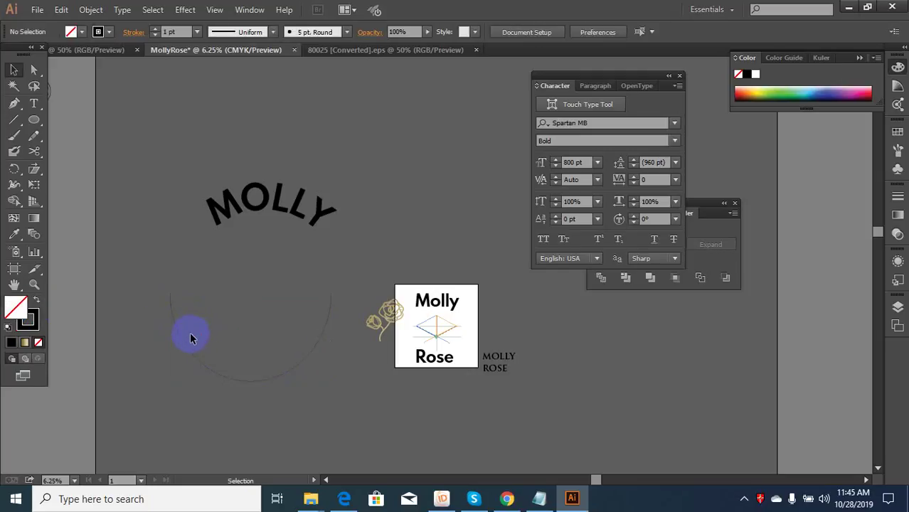
Add the text Rose along the lower half-ellipse with the Type on a Path tool
{"action": "left_click", "coordinate": [210, 375]}
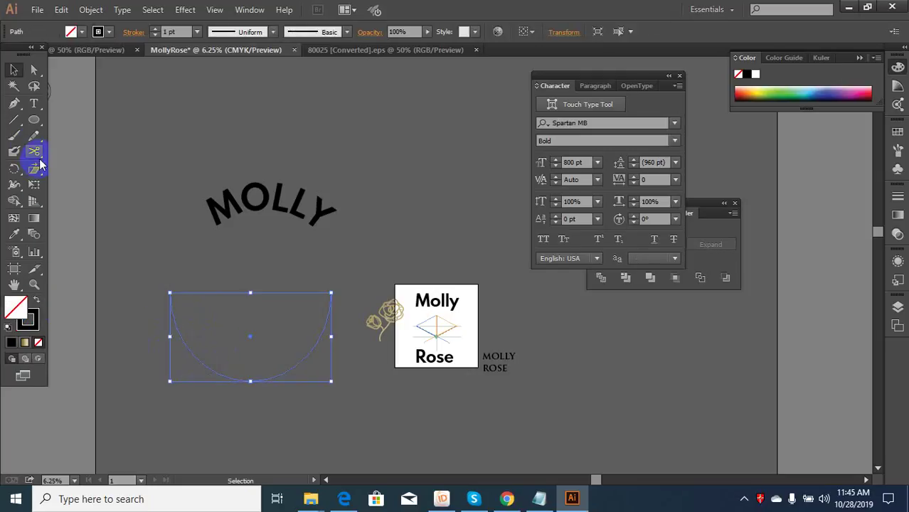
{"action": "left_click_drag", "start_coordinate": [34, 103], "coordinate": [106, 132]}
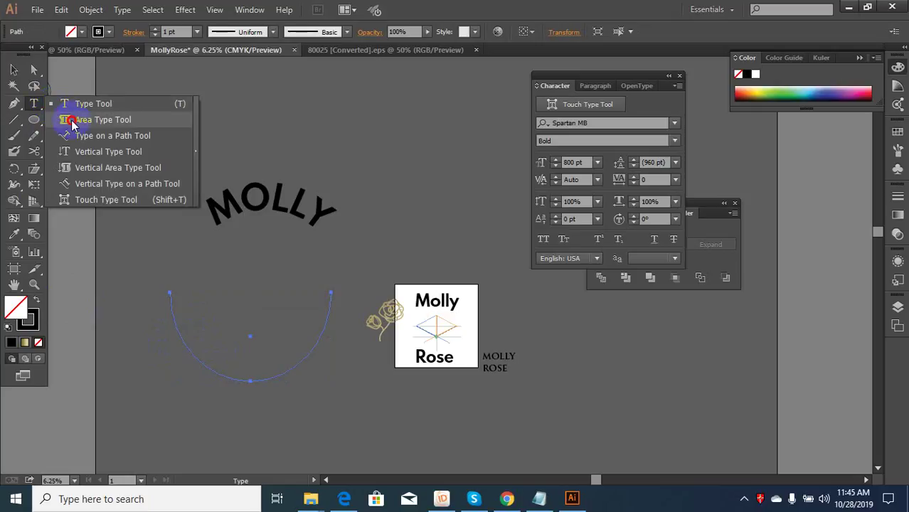
{"action": "left_click", "coordinate": [212, 380]}
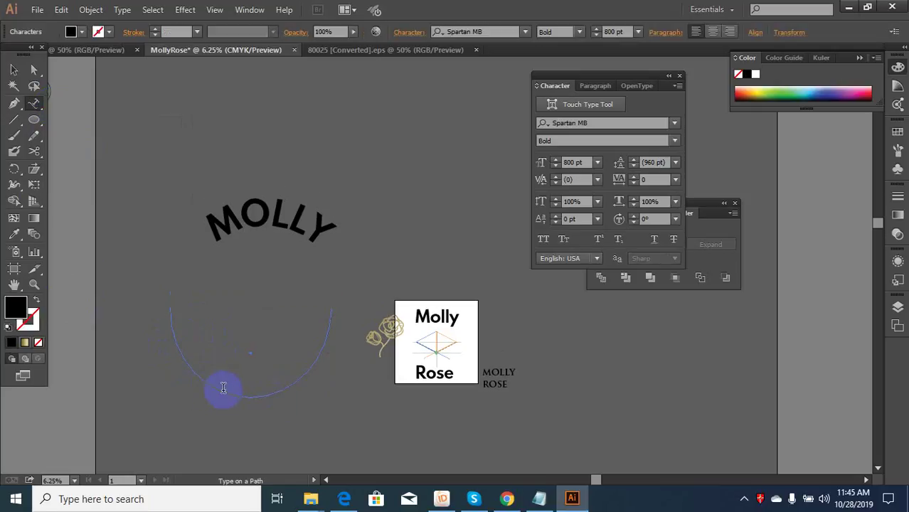
{"action": "type", "text": "Rose"}
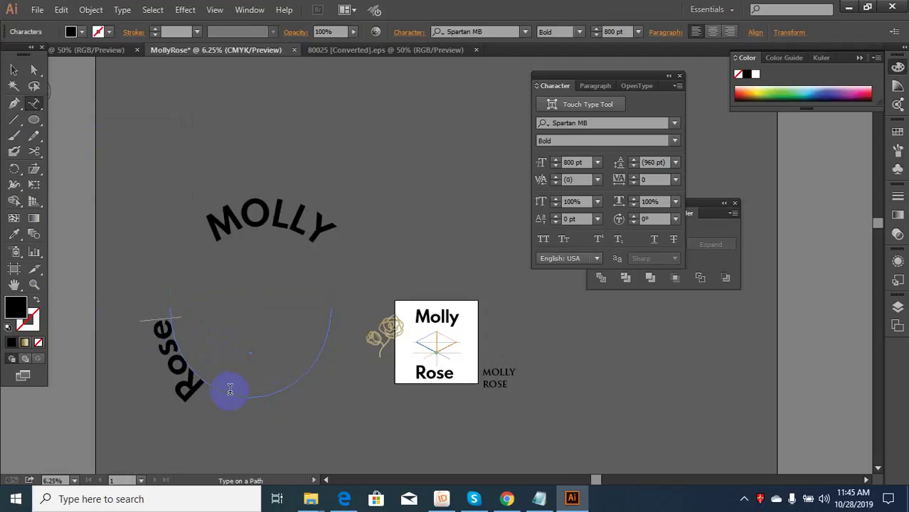
Flip the Rose text to the other side of its path in the Type on a Path Options, with preview enabled
{"action": "left_click_drag", "start_coordinate": [229, 389], "coordinate": [148, 310]}
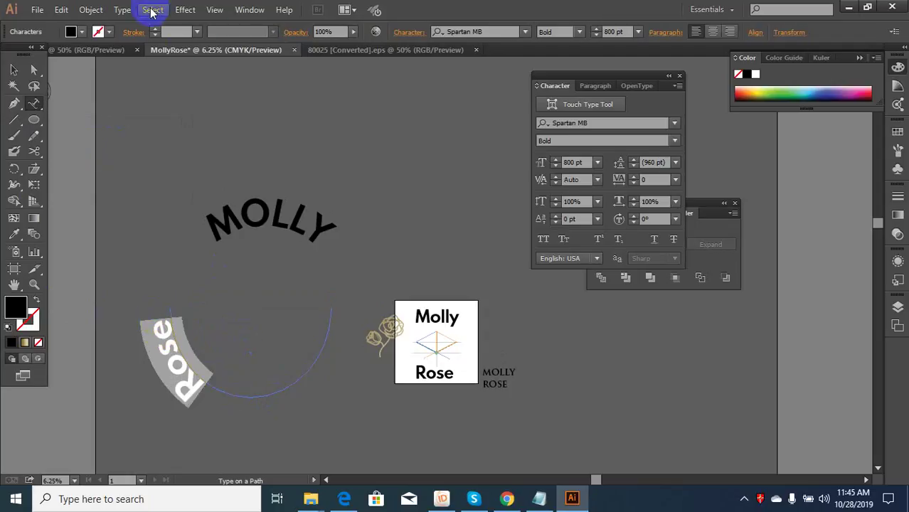
{"action": "left_click", "coordinate": [122, 9]}
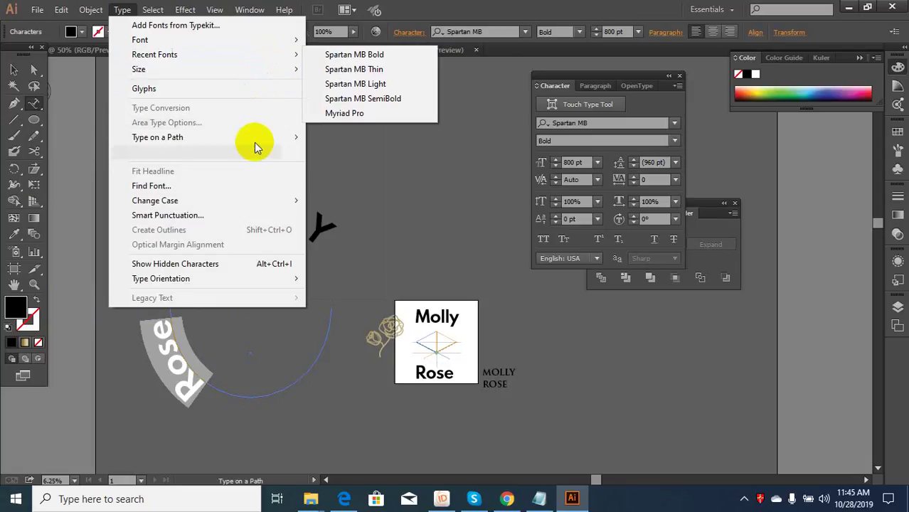
{"action": "mouse_move", "coordinate": [255, 140]}
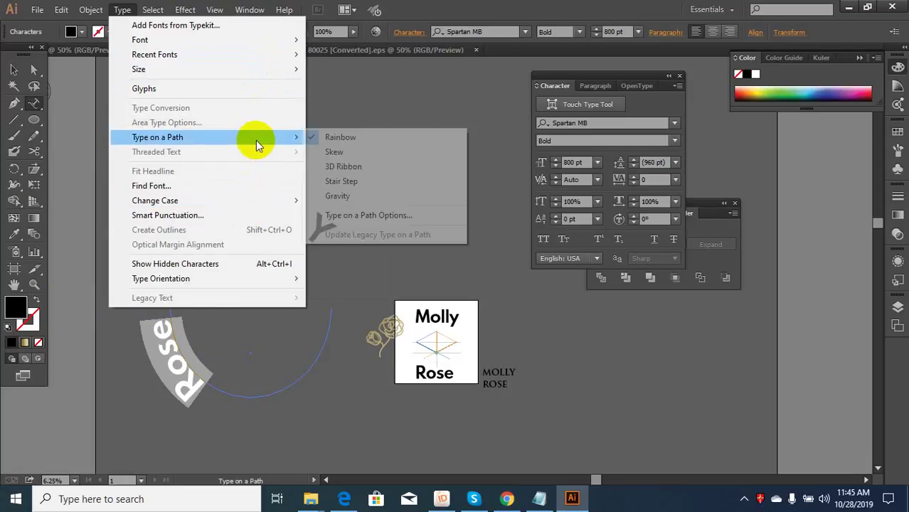
{"action": "left_click", "coordinate": [359, 215]}
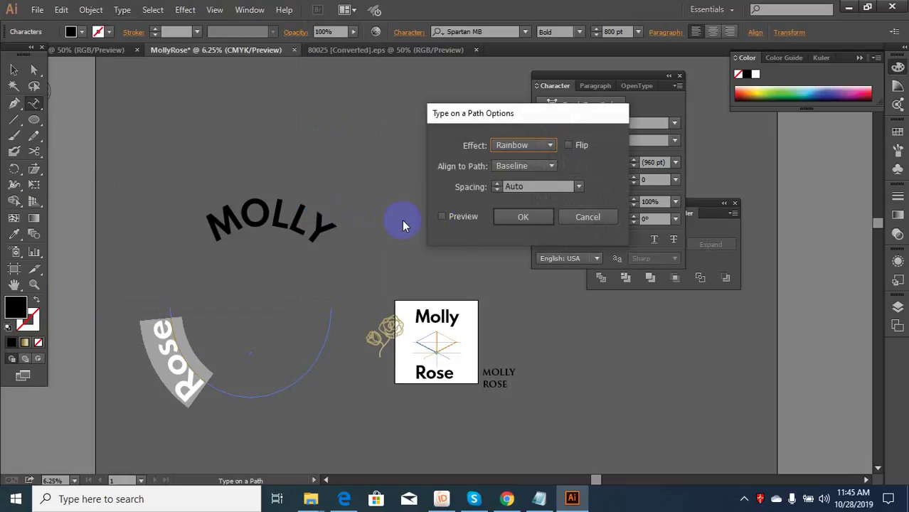
{"action": "left_click", "coordinate": [466, 222]}
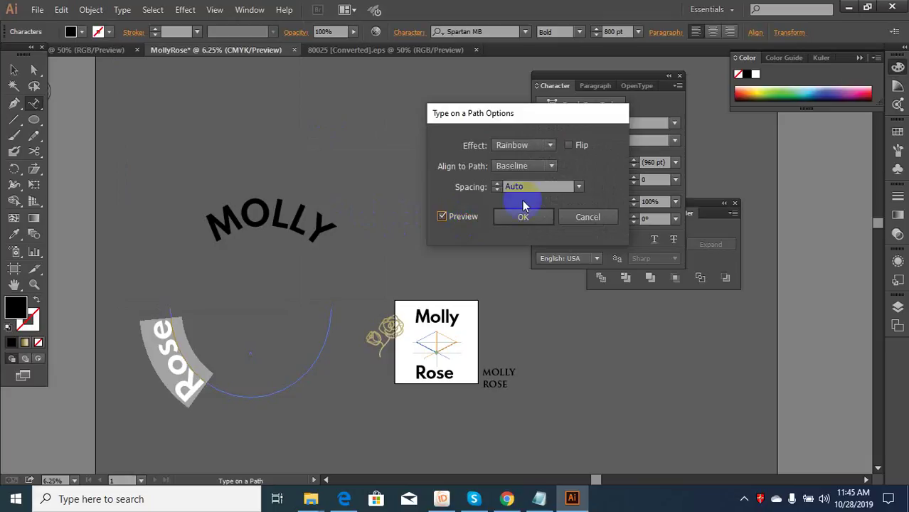
{"action": "left_click", "coordinate": [573, 146]}
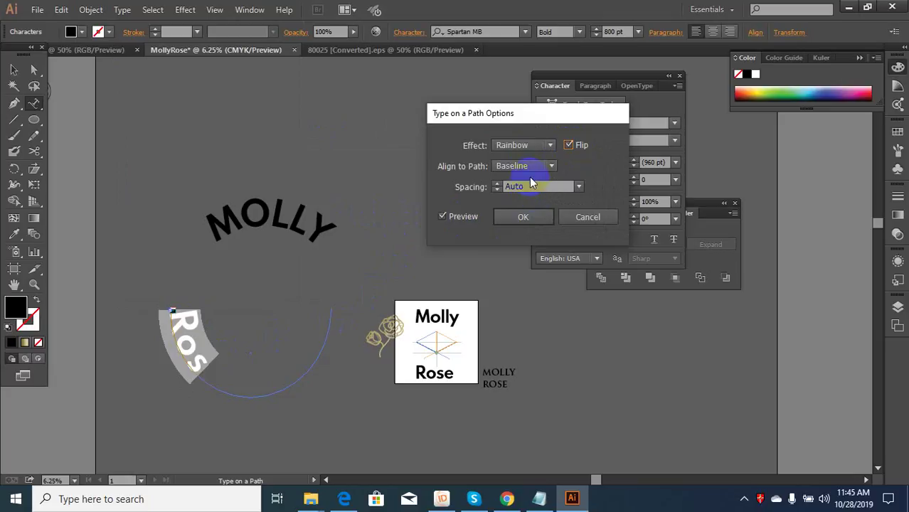
Compare the Ascender and Descender path alignments for the Rose text and apply Ascender
{"action": "left_click", "coordinate": [541, 168]}
{"action": "left_click", "coordinate": [532, 182]}
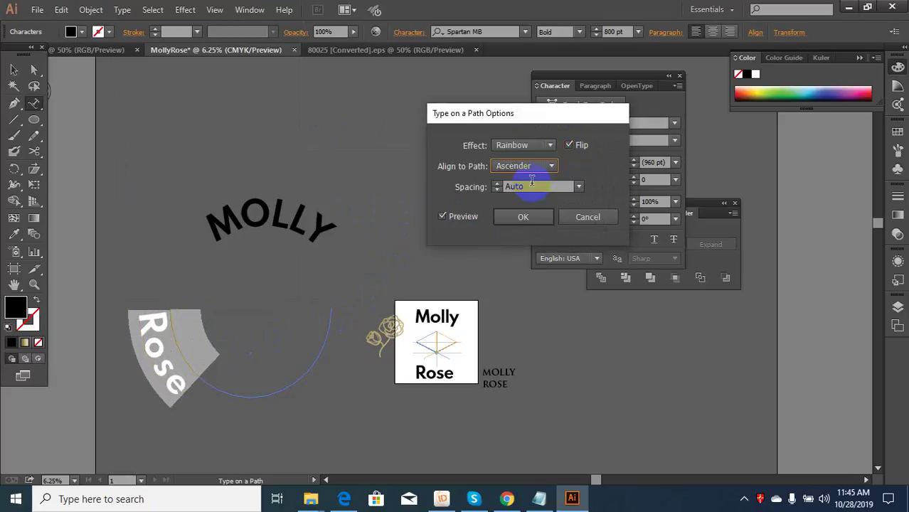
{"action": "left_click", "coordinate": [529, 167]}
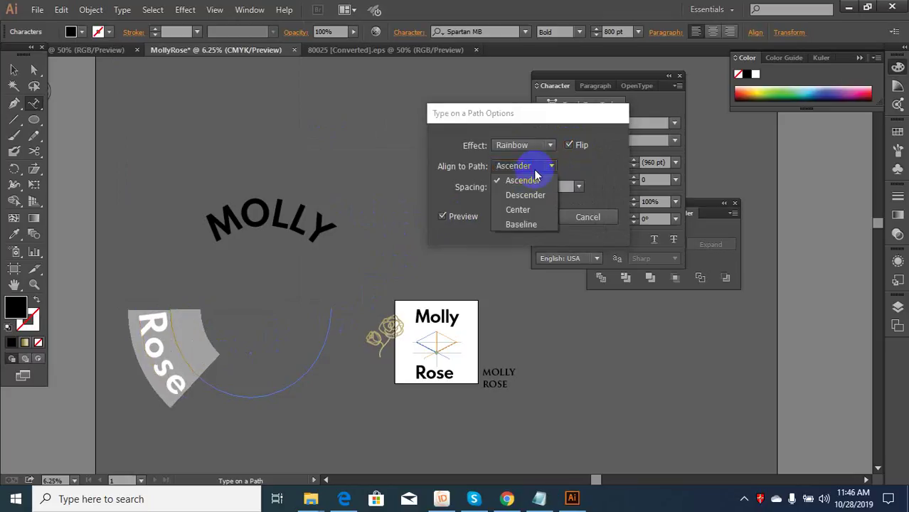
{"action": "left_click", "coordinate": [530, 195]}
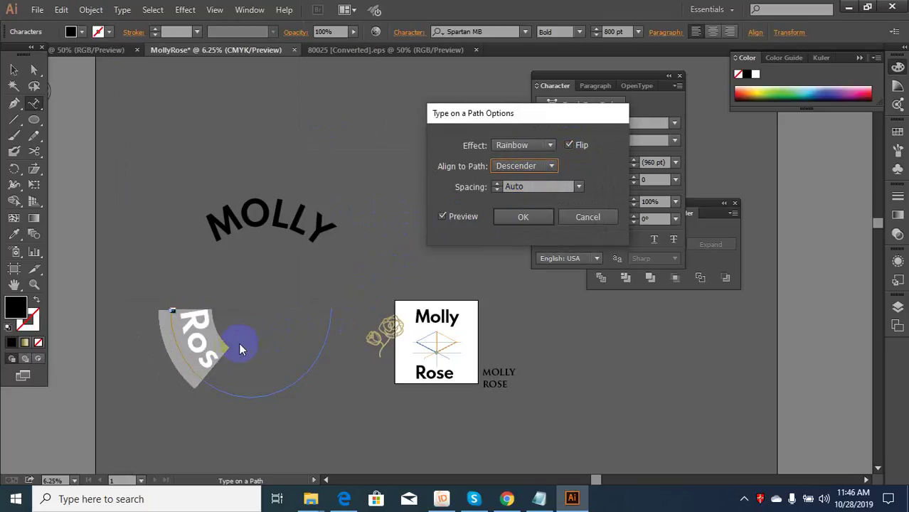
{"action": "left_click", "coordinate": [530, 167]}
{"action": "left_click", "coordinate": [530, 182]}
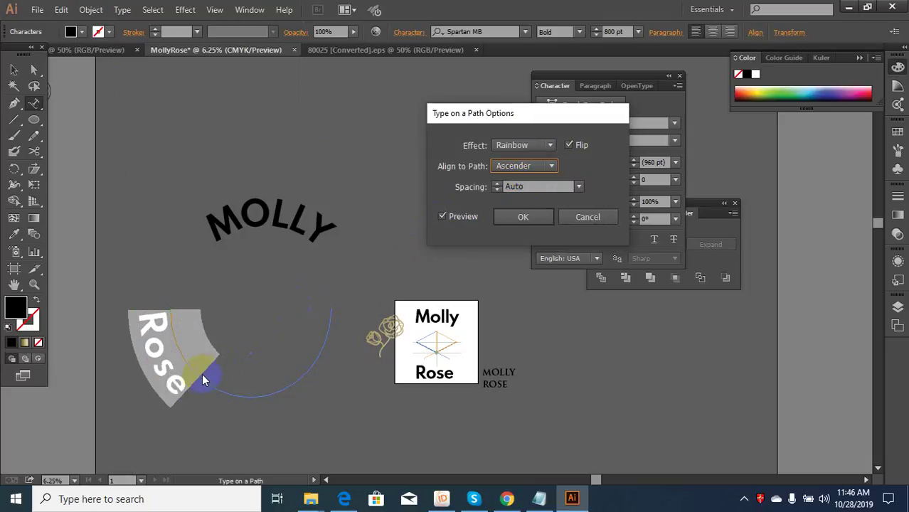
{"action": "left_click", "coordinate": [514, 217]}
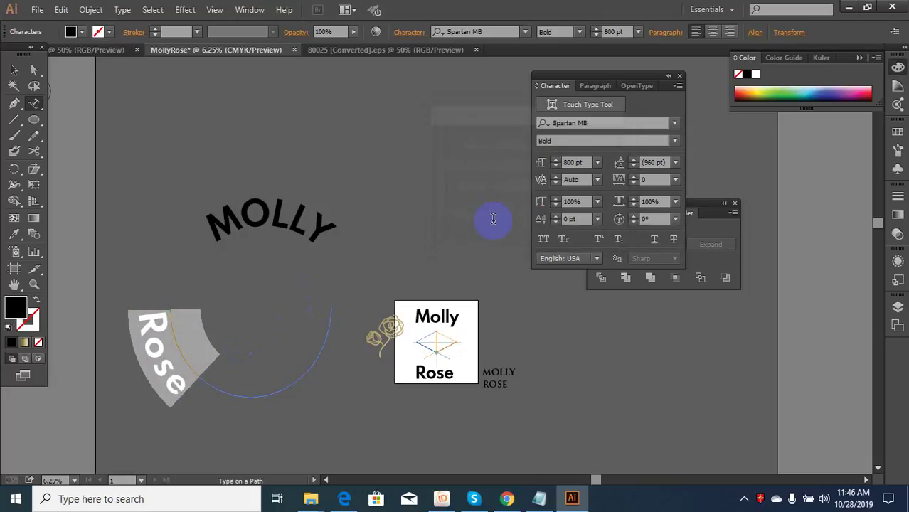
Try to adjust the end bracket of the Rose path text with the Direct Selection tool
{"action": "left_click_drag", "start_coordinate": [216, 378], "coordinate": [134, 323]}
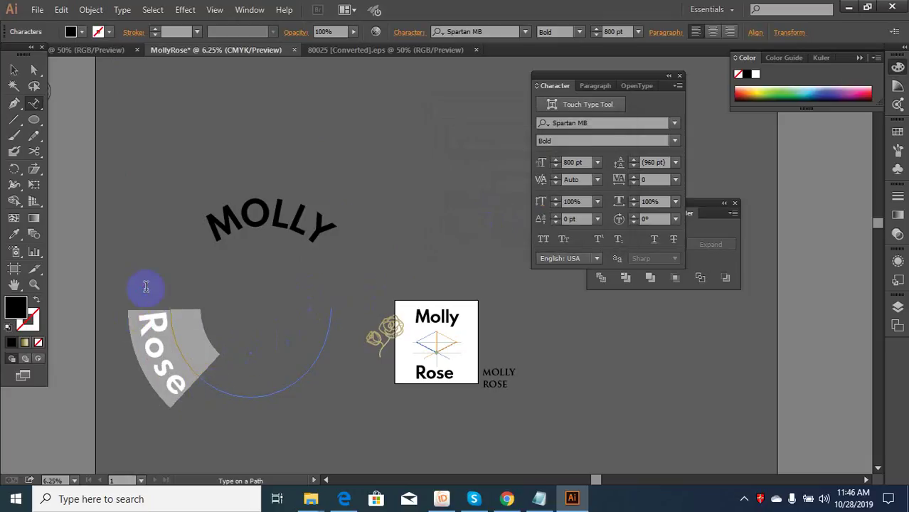
{"action": "left_click", "coordinate": [235, 385]}
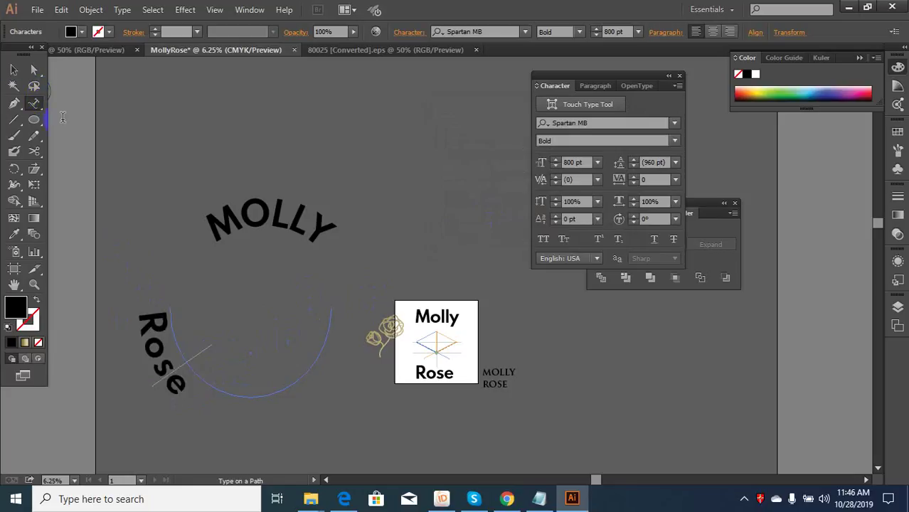
{"action": "left_click", "coordinate": [34, 69]}
{"action": "left_click", "coordinate": [172, 334]}
{"action": "left_click", "coordinate": [213, 382]}
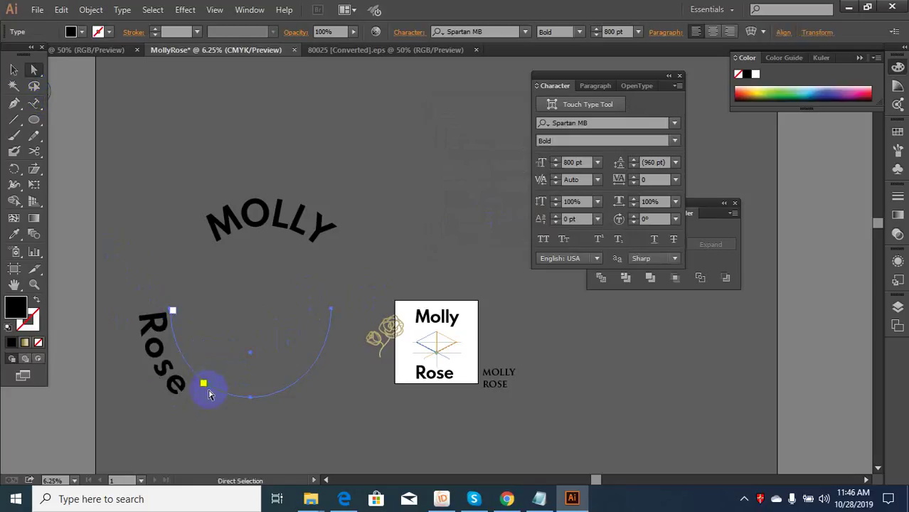
{"action": "scroll", "coordinate": [209, 396], "scroll_direction": "up", "scroll_amount": 2}
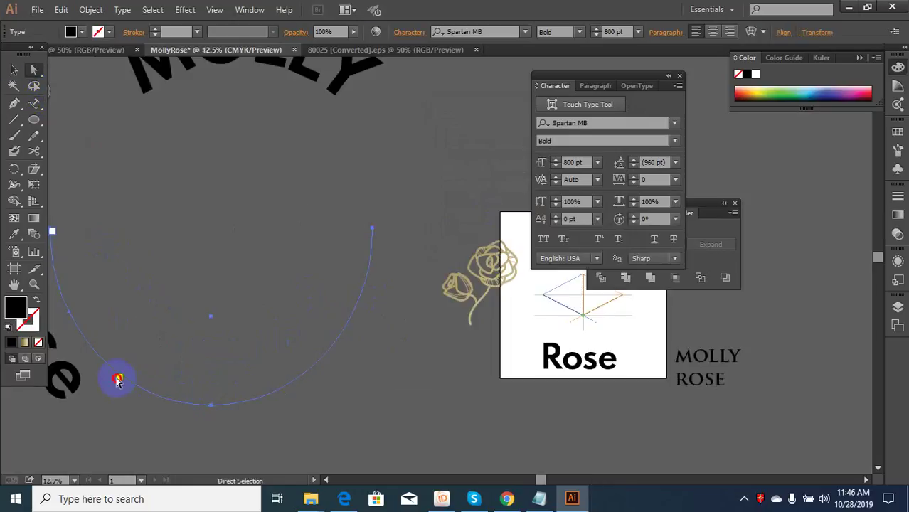
{"action": "left_click", "coordinate": [118, 381]}
{"action": "scroll", "coordinate": [126, 369], "scroll_direction": "down", "scroll_amount": 1}
{"action": "left_click", "coordinate": [125, 376], "text": "alt"}
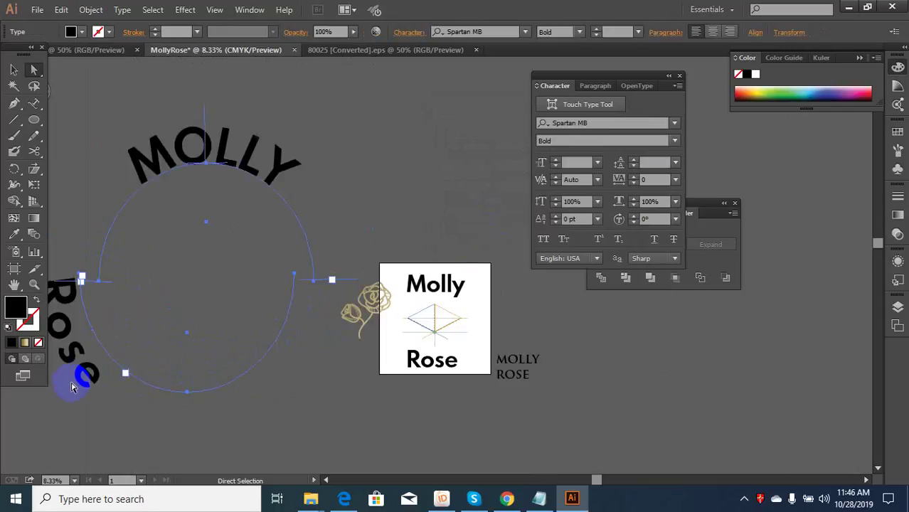
{"action": "scroll", "coordinate": [217, 376], "scroll_direction": "down", "scroll_amount": 1}
{"action": "left_click", "coordinate": [280, 256]}
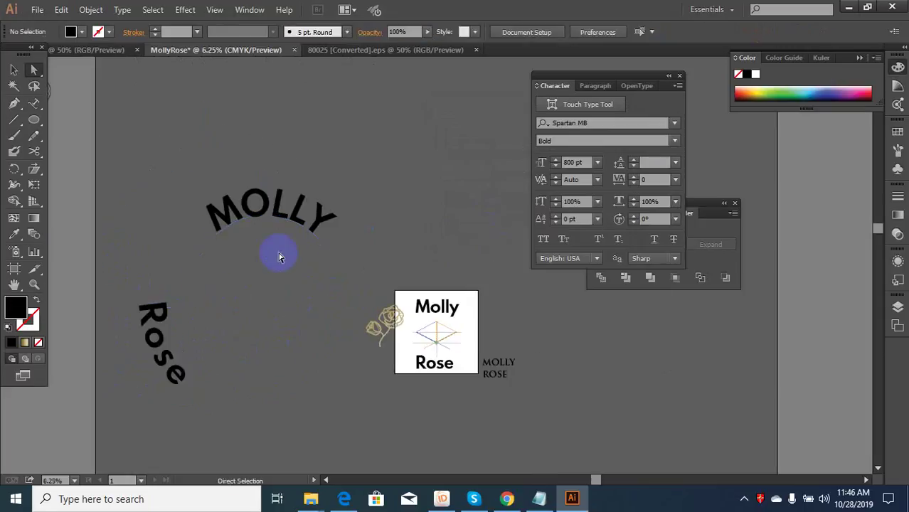
Move the curved MOLLY text straight up, away from the Rose arc
{"action": "left_click", "coordinate": [263, 205]}
{"action": "left_click", "coordinate": [13, 69]}
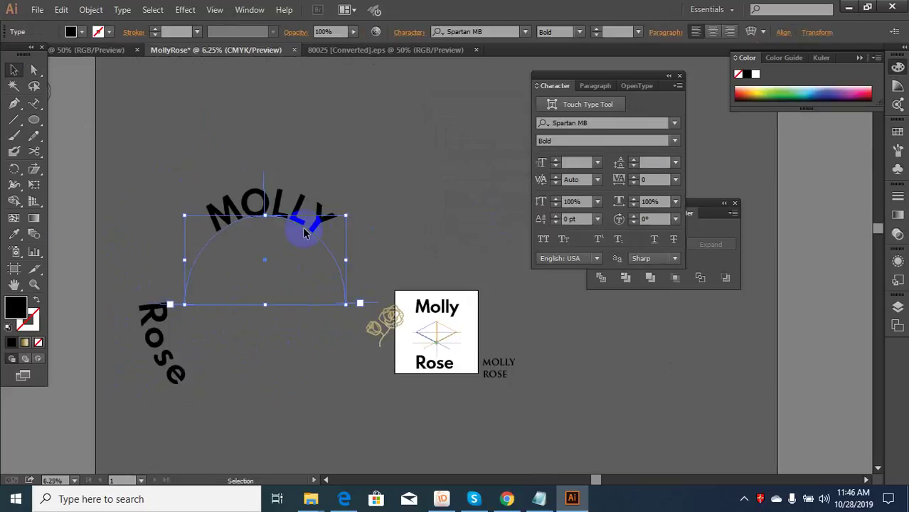
{"action": "left_click_drag", "start_coordinate": [304, 228], "coordinate": [294, 180]}
Extend the Rose text's end bracket along the lower arc to the path's far endpoint
{"action": "left_click_drag", "start_coordinate": [231, 305], "coordinate": [125, 399]}
{"action": "scroll", "coordinate": [176, 388], "scroll_direction": "up", "scroll_amount": 2}
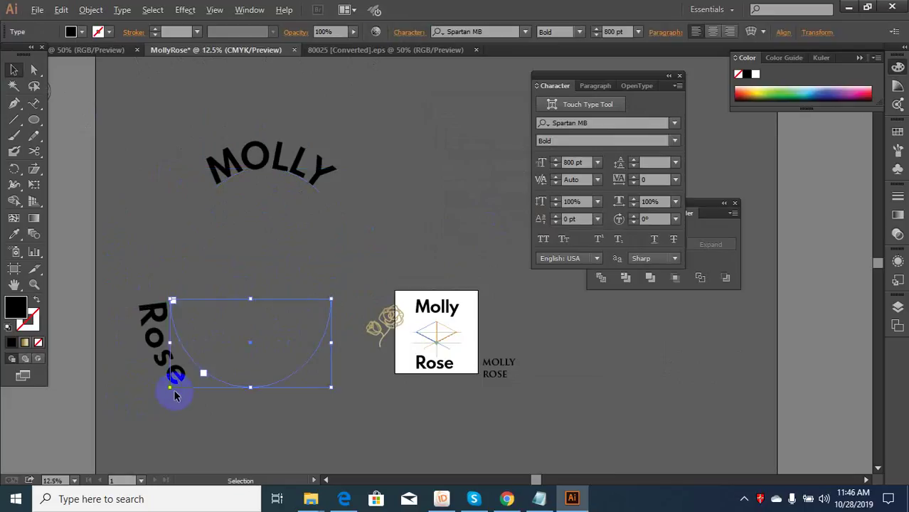
{"action": "scroll", "coordinate": [222, 379], "scroll_direction": "down", "scroll_amount": 1}
{"action": "left_click", "coordinate": [33, 69]}
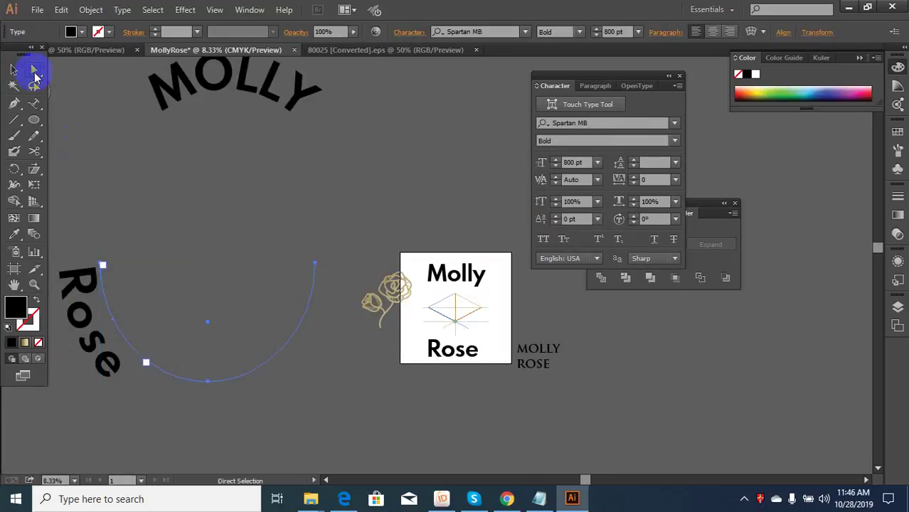
{"action": "left_click_drag", "start_coordinate": [145, 366], "coordinate": [503, 263]}
{"action": "scroll", "coordinate": [146, 377], "scroll_direction": "up", "scroll_amount": 2}
{"action": "scroll", "coordinate": [158, 384], "scroll_direction": "down", "scroll_amount": 1}
{"action": "scroll", "coordinate": [183, 379], "scroll_direction": "up", "scroll_amount": 1}
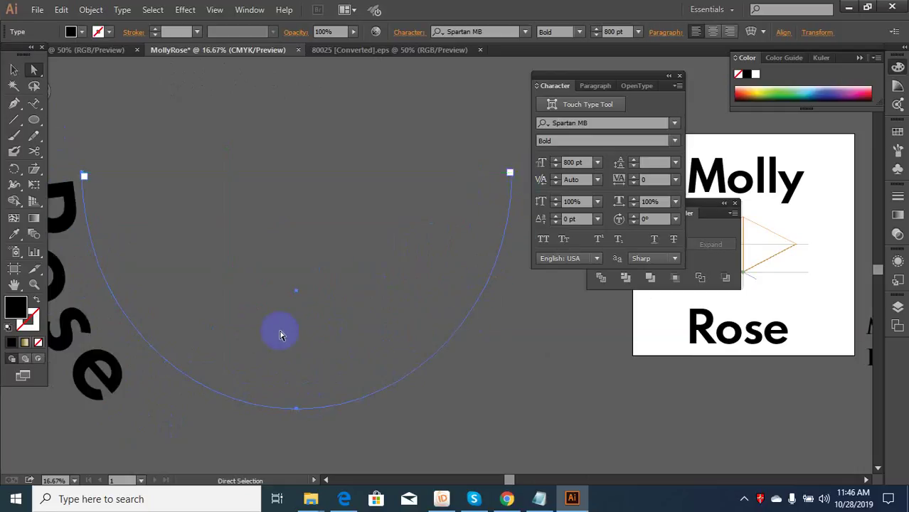
{"action": "scroll", "coordinate": [264, 334], "scroll_direction": "down", "scroll_amount": 2}
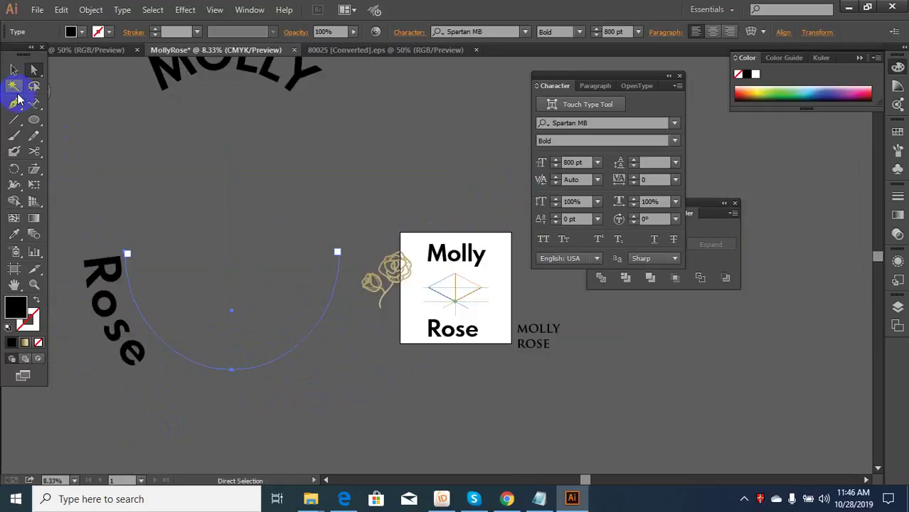
Insert leading spaces before Rose so the word sits at the bottom of the lower arc
{"action": "left_click", "coordinate": [15, 74]}
{"action": "key", "text": "t"}
{"action": "left_click_drag", "start_coordinate": [131, 351], "coordinate": [98, 256]}
{"action": "left_click", "coordinate": [112, 258]}
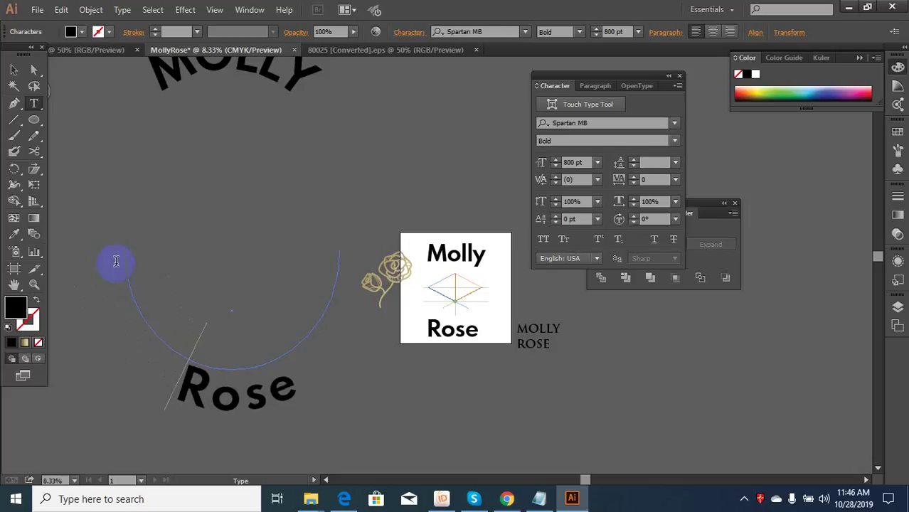
Replace the word Rose on the lower arc with ROSE in capital letters
{"action": "key", "text": "ctrl+minus"}
{"action": "double_click", "coordinate": [296, 389]}
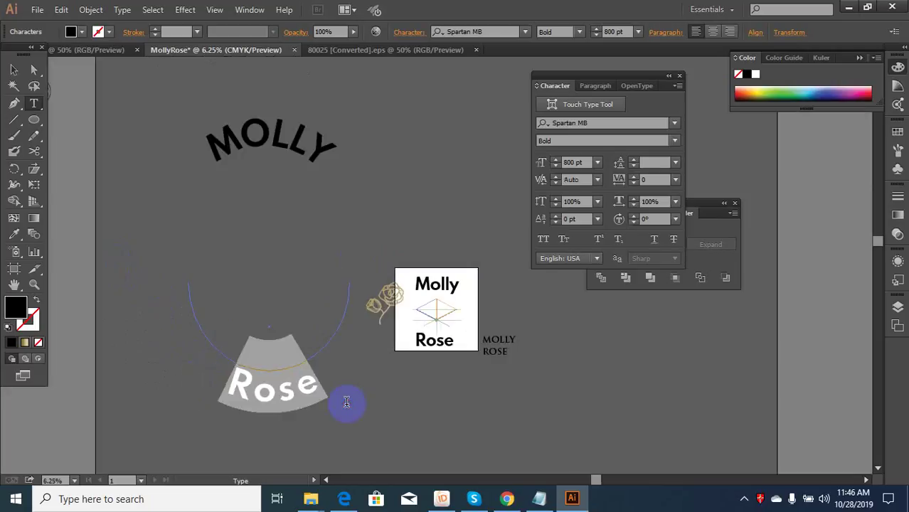
{"action": "key", "text": "BackSpace"}
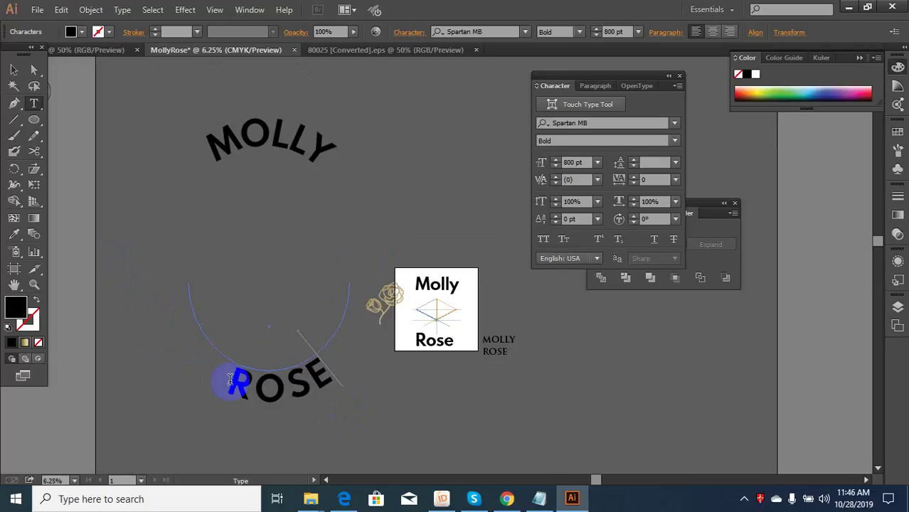
Set the curved ROSE text to 400 pt and re-centre it at the bottom of the arc with leading spaces
{"action": "left_click_drag", "start_coordinate": [229, 379], "coordinate": [214, 397]}
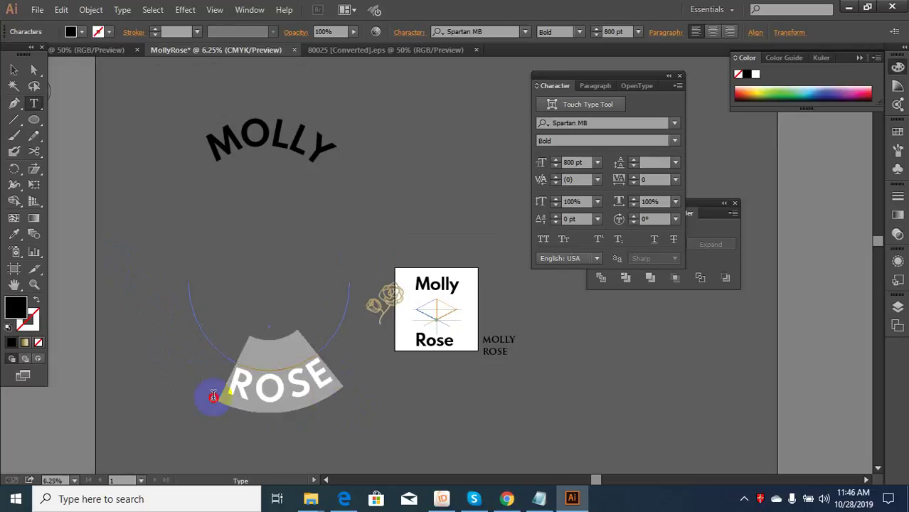
{"action": "left_click_drag", "start_coordinate": [562, 162], "coordinate": [575, 162]}
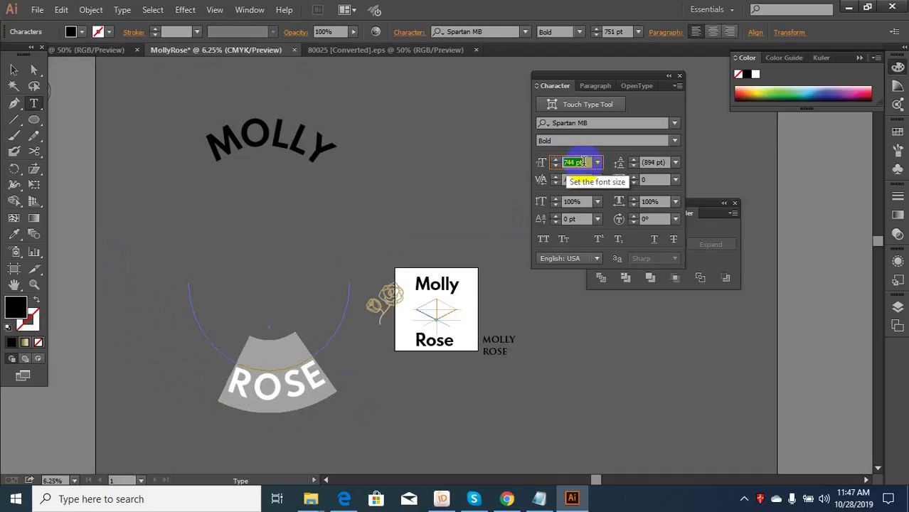
{"action": "key", "text": "Down"}
{"action": "key", "text": "Down"}
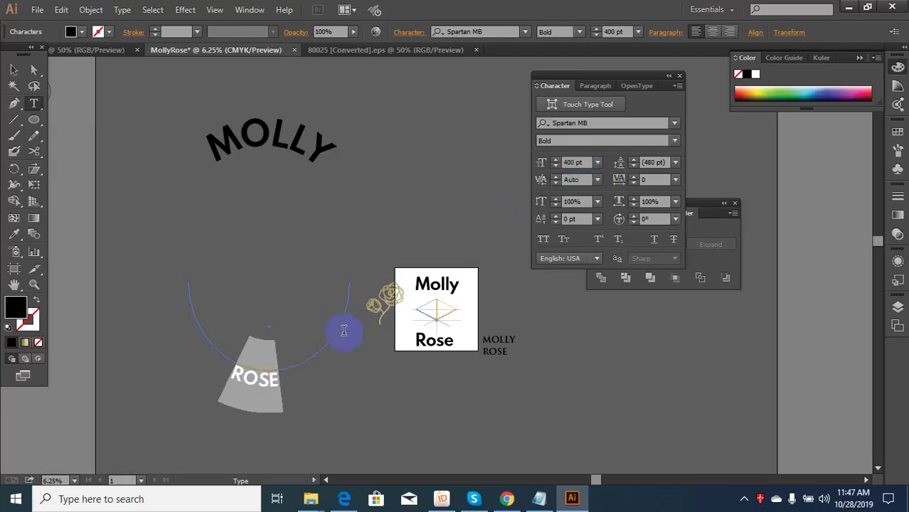
{"action": "left_click", "coordinate": [234, 368]}
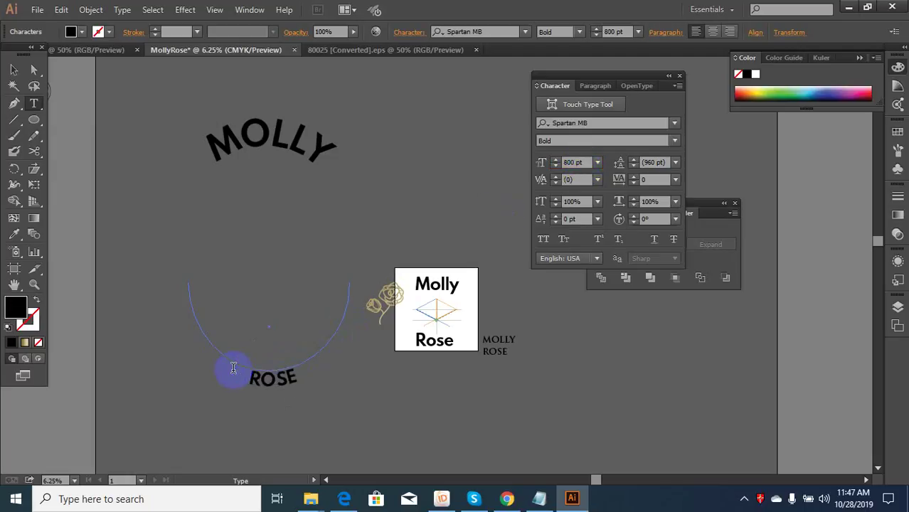
{"action": "left_click", "coordinate": [13, 70]}
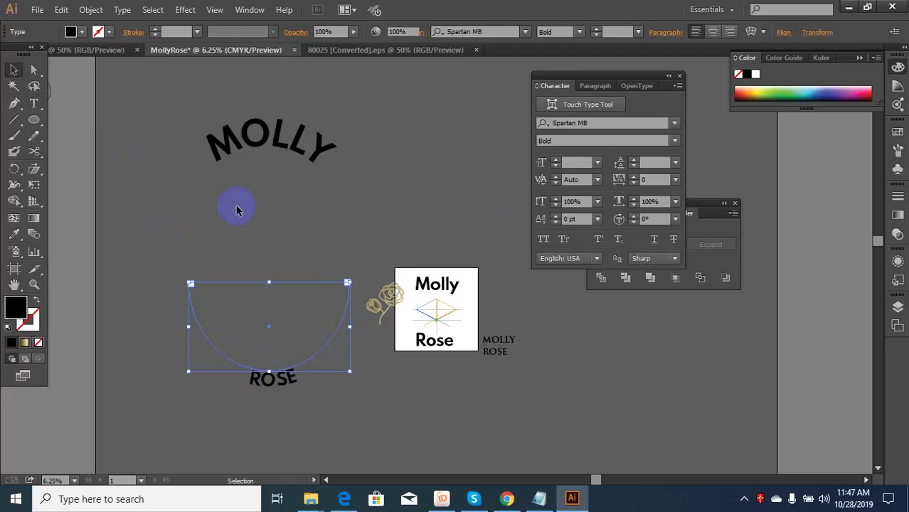
{"action": "left_click", "coordinate": [320, 288]}
Place a scaled-down copy of the curved MOLLY and ROSE texts just below the artboard
{"action": "key", "text": "ctrl+minus"}
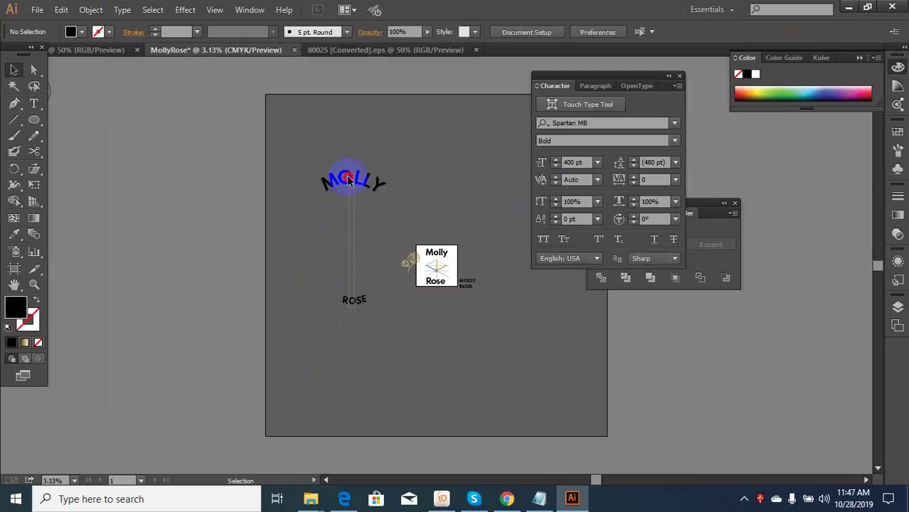
{"action": "left_click_drag", "start_coordinate": [348, 180], "coordinate": [450, 226]}
{"action": "scroll", "coordinate": [440, 365], "scroll_direction": "up", "scroll_amount": 1}
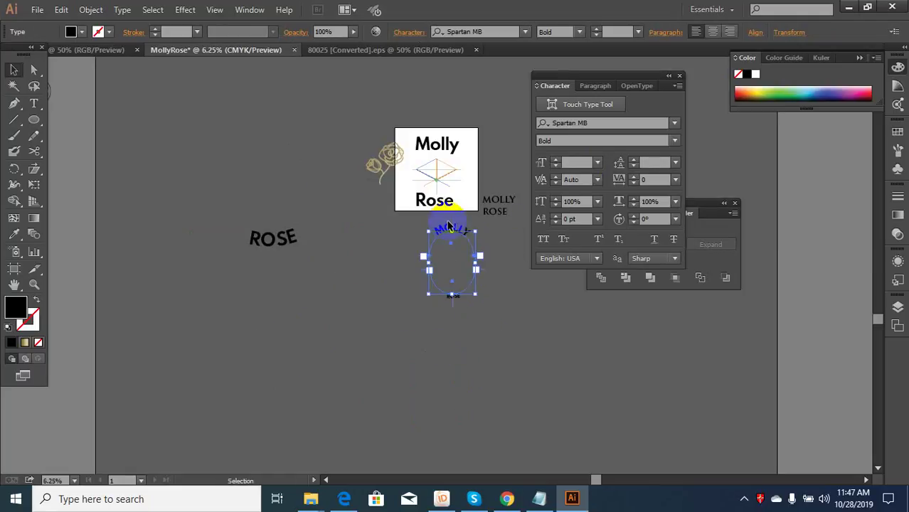
Move the straight Molly and Rose lettering off the artboard to its left and place the gold rose on the artboard
{"action": "left_click_drag", "start_coordinate": [458, 113], "coordinate": [457, 81]}
{"action": "left_click_drag", "start_coordinate": [441, 145], "coordinate": [420, 148]}
{"action": "scroll", "coordinate": [455, 181], "scroll_direction": "up", "scroll_amount": 1}
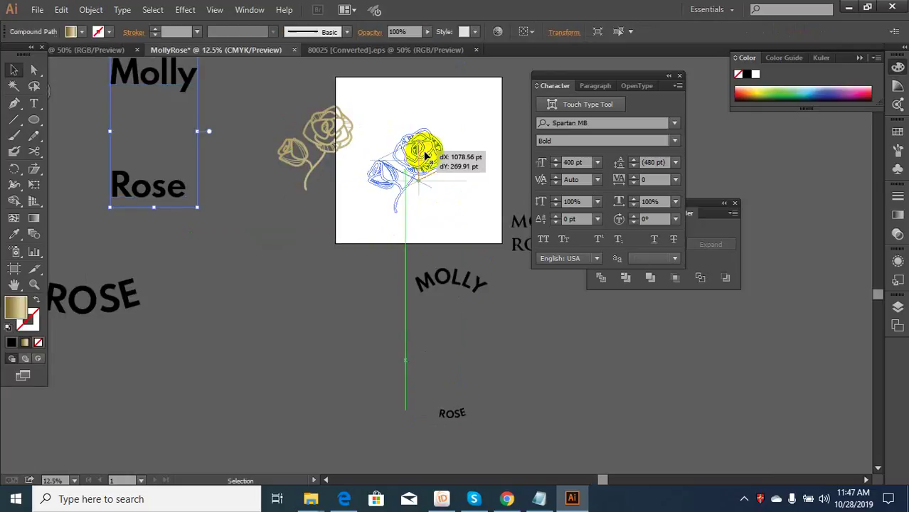
Move the small curved MOLLY and ROSE texts onto the artboard around the rose and scale them down to fit it
{"action": "left_click", "coordinate": [432, 387]}
{"action": "left_click_drag", "start_coordinate": [447, 281], "coordinate": [414, 100]}
{"action": "scroll", "coordinate": [430, 105], "scroll_direction": "up", "scroll_amount": 3}
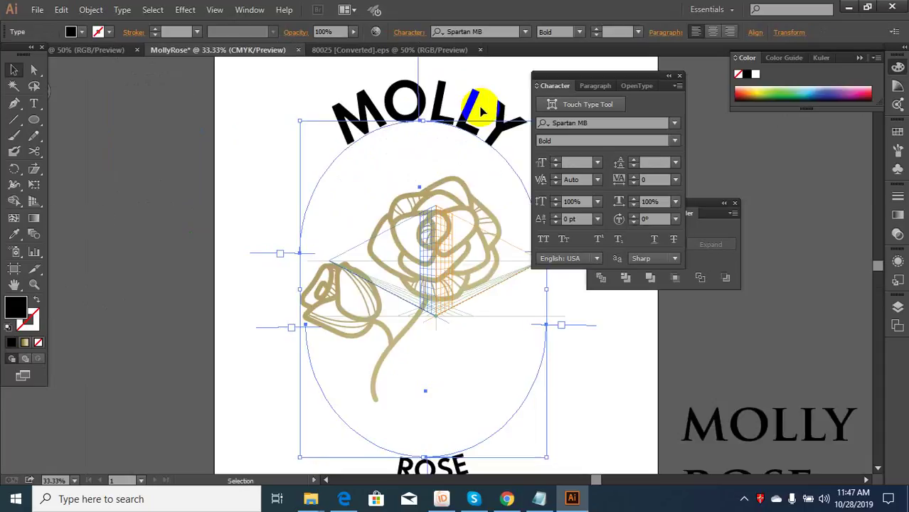
{"action": "scroll", "coordinate": [402, 133], "scroll_direction": "down", "scroll_amount": 1}
{"action": "left_click_drag", "start_coordinate": [502, 128], "coordinate": [492, 151]}
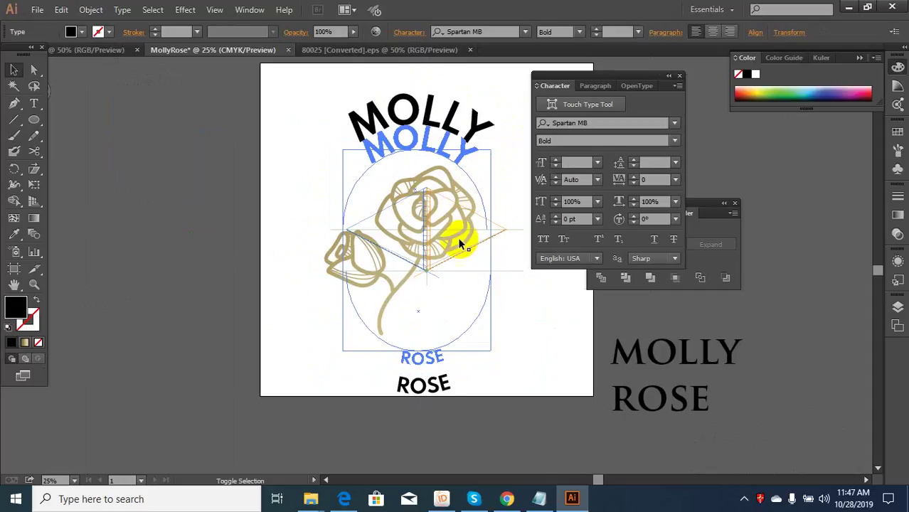
Align the rose and both curved texts to a common horizontal centre
{"action": "left_click", "coordinate": [477, 360]}
{"action": "left_click_drag", "start_coordinate": [491, 377], "coordinate": [441, 62]}
{"action": "left_click", "coordinate": [447, 31]}
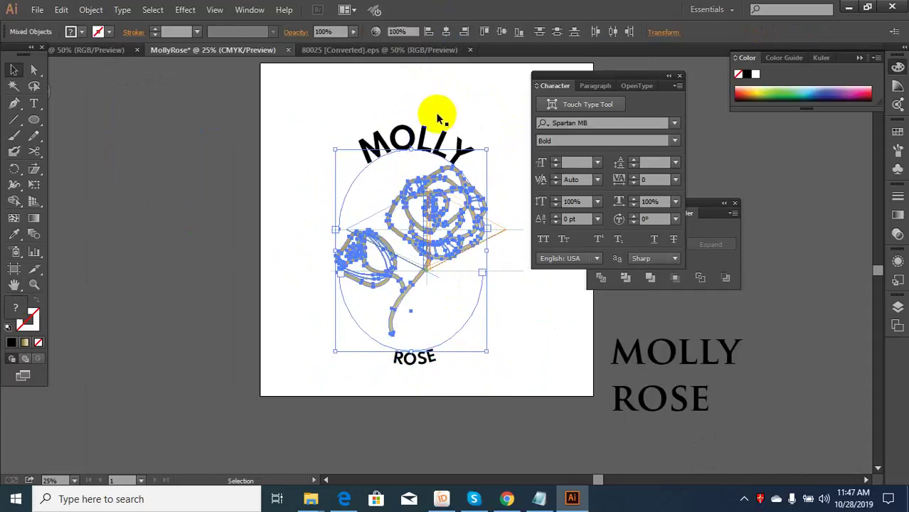
Scale the rose down so it sits with clear space between the curved MOLLY and ROSE texts
{"action": "left_click", "coordinate": [436, 111]}
{"action": "left_click", "coordinate": [481, 222]}
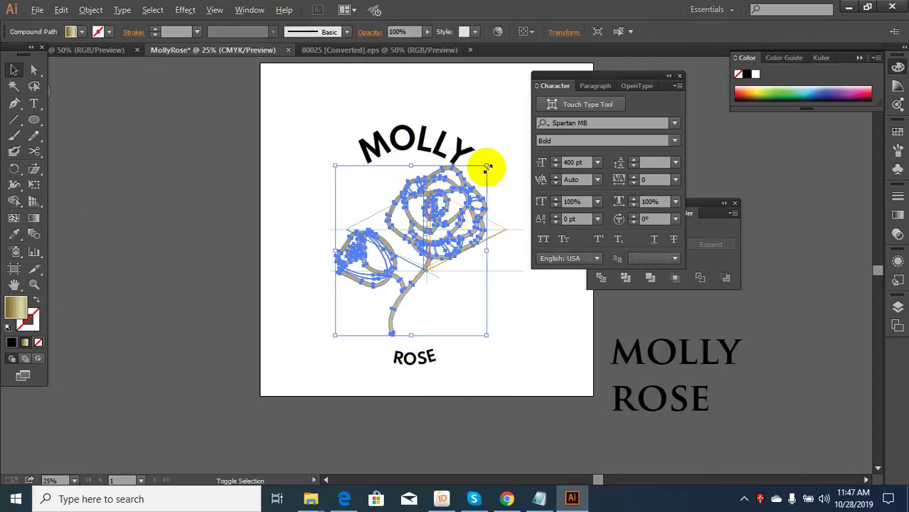
{"action": "left_click_drag", "start_coordinate": [481, 166], "coordinate": [477, 188]}
{"action": "left_click", "coordinate": [485, 139]}
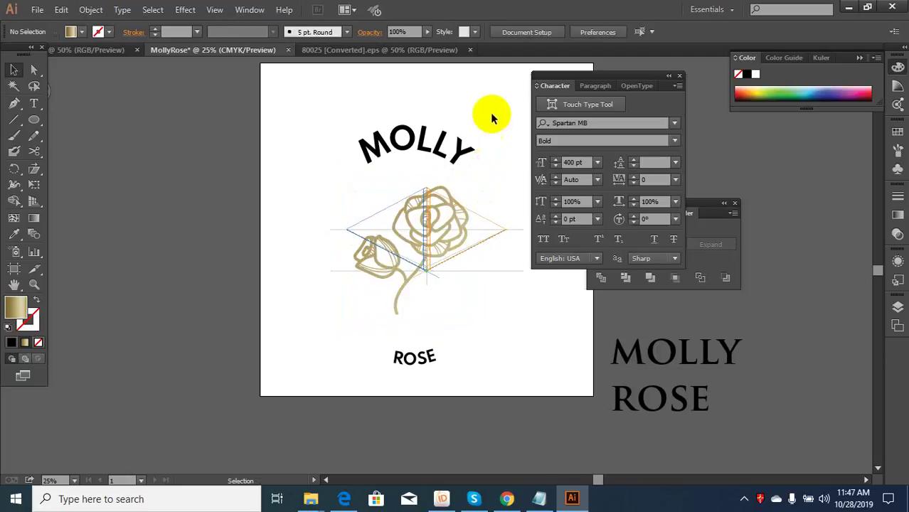
Move the curved MOLLY text down and the curved ROSE text up, closer to the rose
{"action": "left_click_drag", "start_coordinate": [478, 87], "coordinate": [420, 162]}
{"action": "left_click", "coordinate": [441, 243], "text": "shift"}
{"action": "left_click_drag", "start_coordinate": [441, 244], "coordinate": [416, 359]}
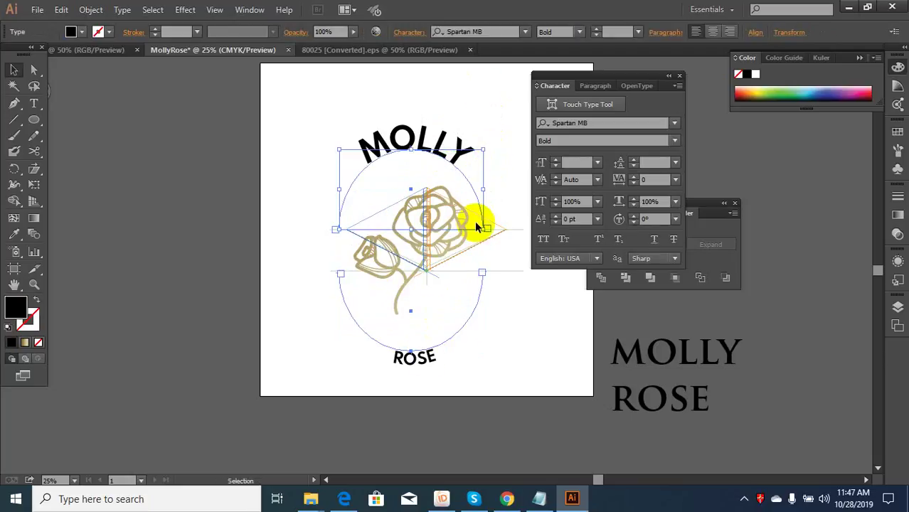
{"action": "left_click_drag", "start_coordinate": [485, 150], "coordinate": [447, 295]}
{"action": "key", "text": "ctrl+z"}
{"action": "left_click", "coordinate": [508, 174]}
{"action": "left_click_drag", "start_coordinate": [427, 354], "coordinate": [422, 328]}
{"action": "left_click", "coordinate": [498, 321]}
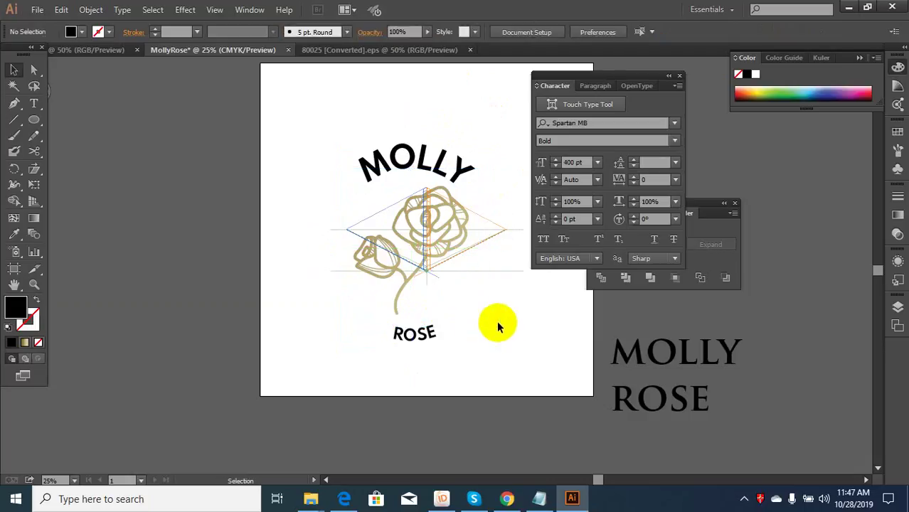
Duplicate the rose with its curved MOLLY and ROSE texts to the empty area left of the artboard
{"action": "scroll", "coordinate": [397, 328], "scroll_direction": "down", "scroll_amount": 1}
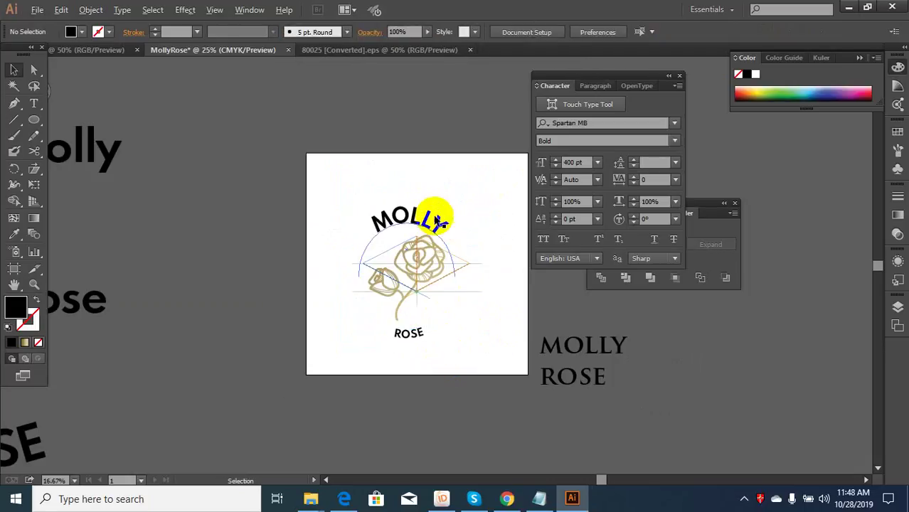
{"action": "scroll", "coordinate": [430, 219], "scroll_direction": "up", "scroll_amount": 1}
{"action": "left_click", "coordinate": [431, 221]}
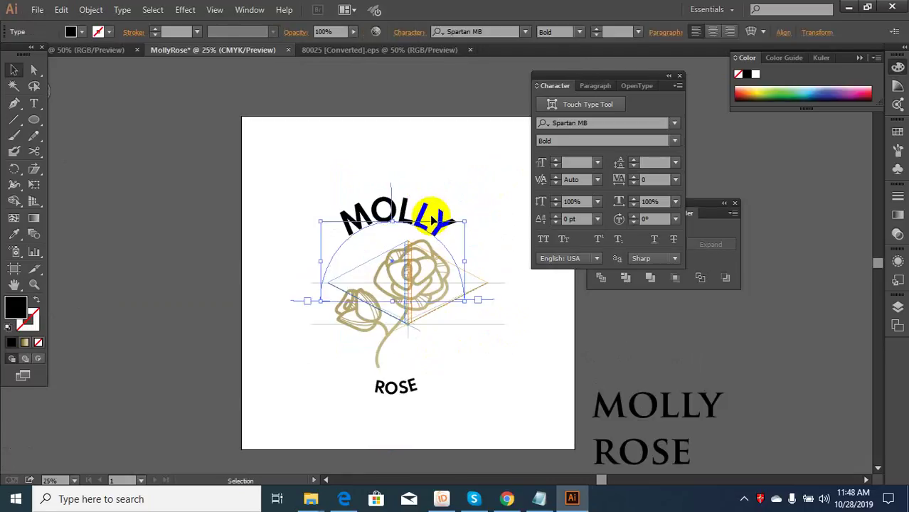
{"action": "right_click", "coordinate": [432, 219]}
{"action": "left_click", "coordinate": [413, 203]}
{"action": "scroll", "coordinate": [412, 204], "scroll_direction": "down", "scroll_amount": 2}
{"action": "left_click_drag", "start_coordinate": [425, 177], "coordinate": [369, 369]}
{"action": "left_click_drag", "start_coordinate": [422, 248], "coordinate": [298, 219]}
{"action": "scroll", "coordinate": [405, 220], "scroll_direction": "down", "scroll_amount": 1}
{"action": "left_click", "coordinate": [342, 199]}
{"action": "scroll", "coordinate": [403, 222], "scroll_direction": "up", "scroll_amount": 5}
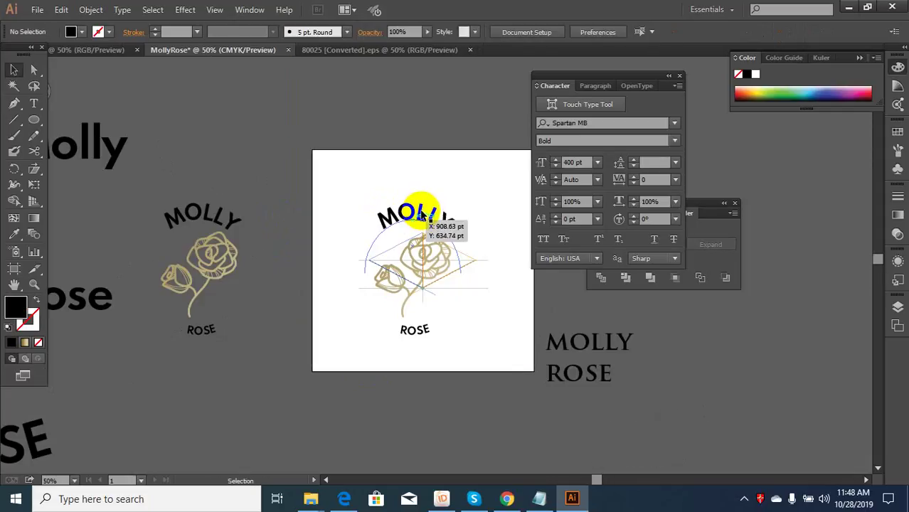
Convert the curved MOLLY text on the artboard to outlines
{"action": "right_click", "coordinate": [422, 217]}
{"action": "left_click", "coordinate": [460, 310]}
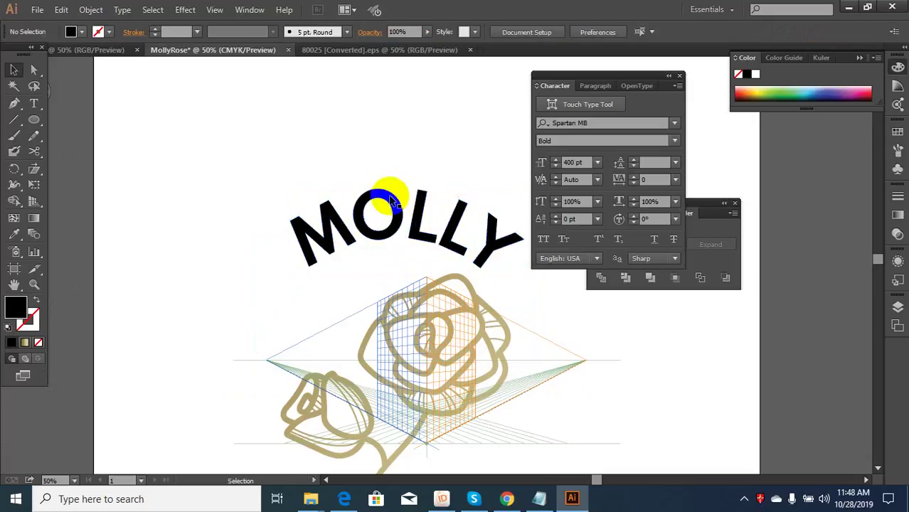
{"action": "scroll", "coordinate": [375, 242], "scroll_direction": "down", "scroll_amount": 1}
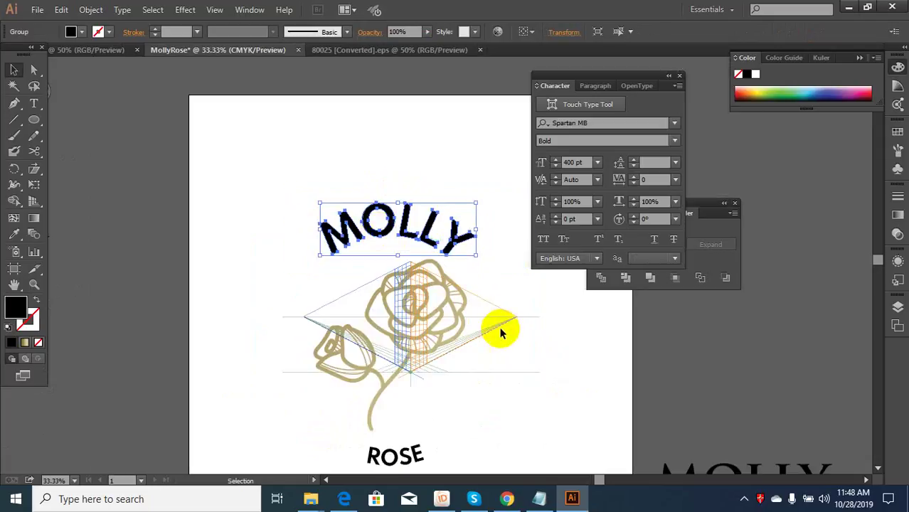
{"action": "left_click", "coordinate": [369, 319]}
{"action": "scroll", "coordinate": [320, 311], "scroll_direction": "down", "scroll_amount": 1}
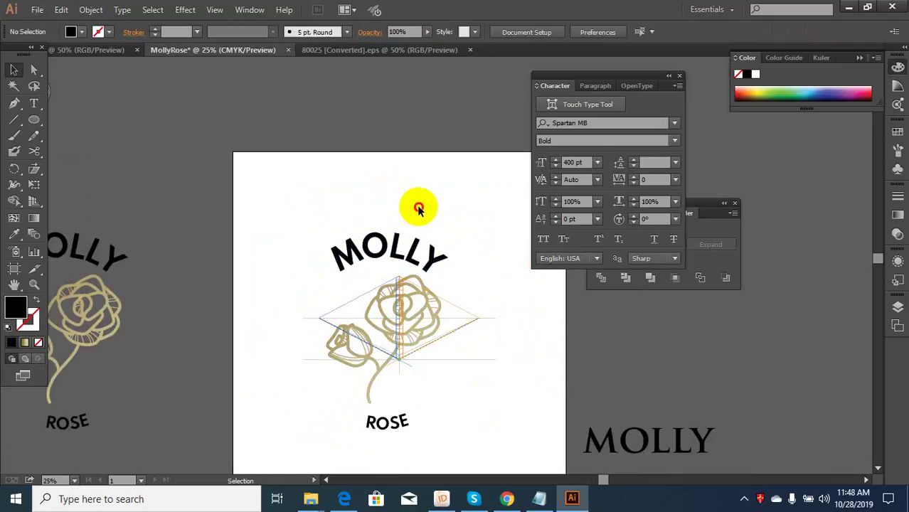
Fill the outlined MOLLY lettering with the rose's gold gradient using the Eyedropper
{"action": "left_click_drag", "start_coordinate": [416, 205], "coordinate": [365, 267]}
{"action": "left_click", "coordinate": [15, 234]}
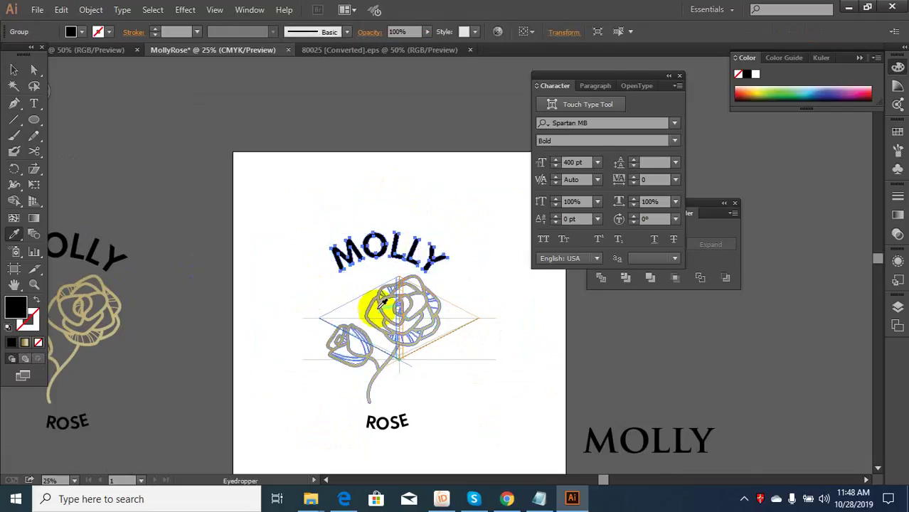
{"action": "left_click", "coordinate": [380, 297]}
{"action": "left_click", "coordinate": [12, 70]}
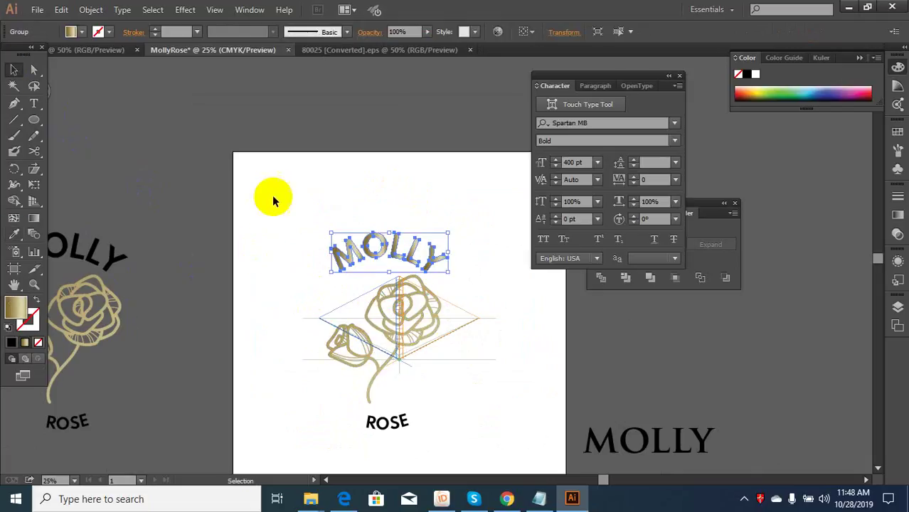
Redirect the gold gradient so it runs diagonally downward across the whole MOLLY lettering
{"action": "scroll", "coordinate": [383, 226], "scroll_direction": "up", "scroll_amount": 3}
{"action": "left_click", "coordinate": [35, 219]}
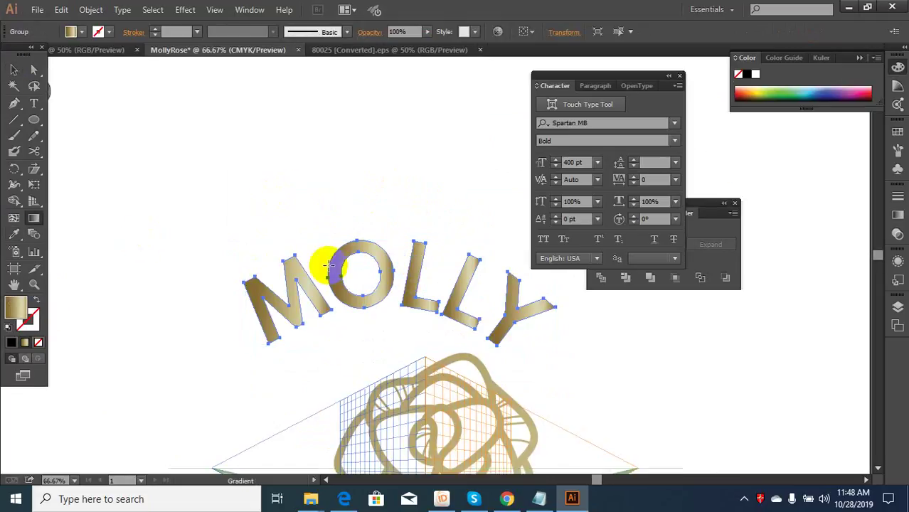
{"action": "left_click_drag", "start_coordinate": [325, 260], "coordinate": [375, 306]}
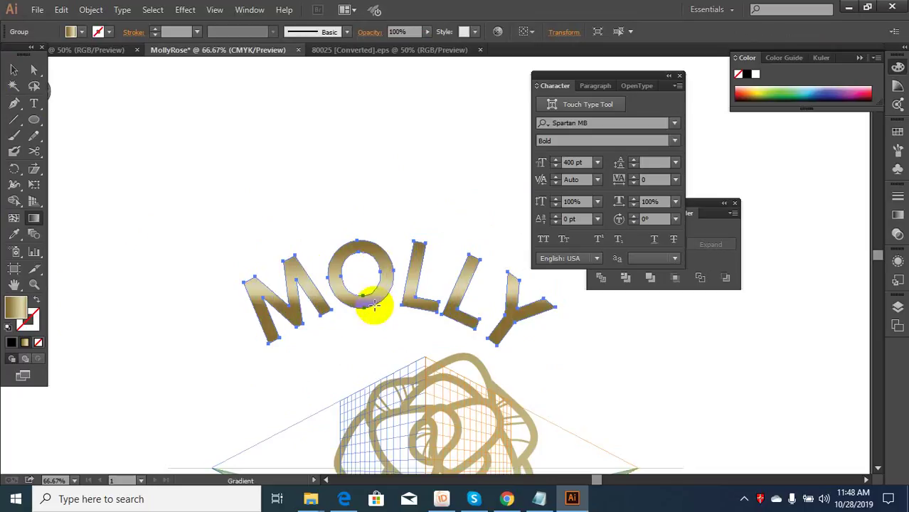
{"action": "left_click", "coordinate": [34, 87]}
{"action": "left_click", "coordinate": [13, 69]}
{"action": "left_click", "coordinate": [300, 168]}
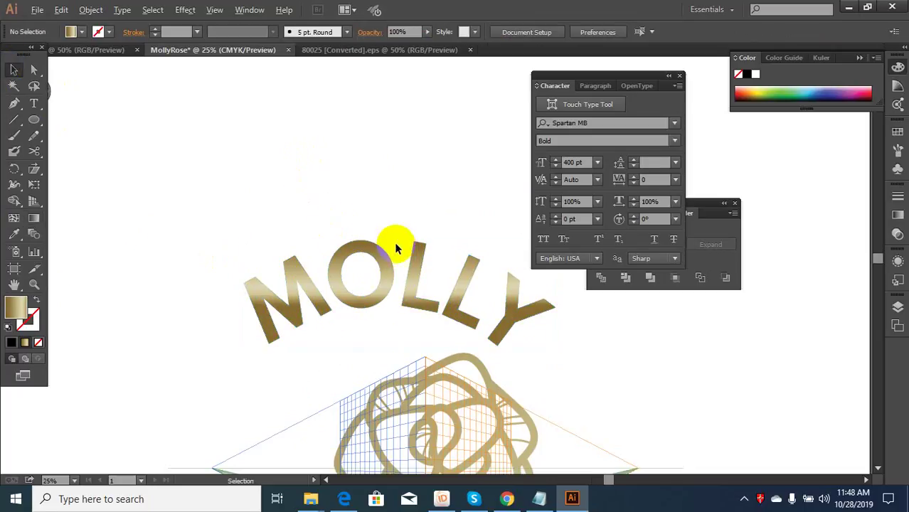
Try to apply MOLLY's gold gradient to the live curved ROSE text with the Eyedropper
{"action": "key", "text": "ctrl+minus"}
{"action": "key", "text": "ctrl+minus"}
{"action": "key", "text": "ctrl+minus"}
{"action": "left_click", "coordinate": [319, 421]}
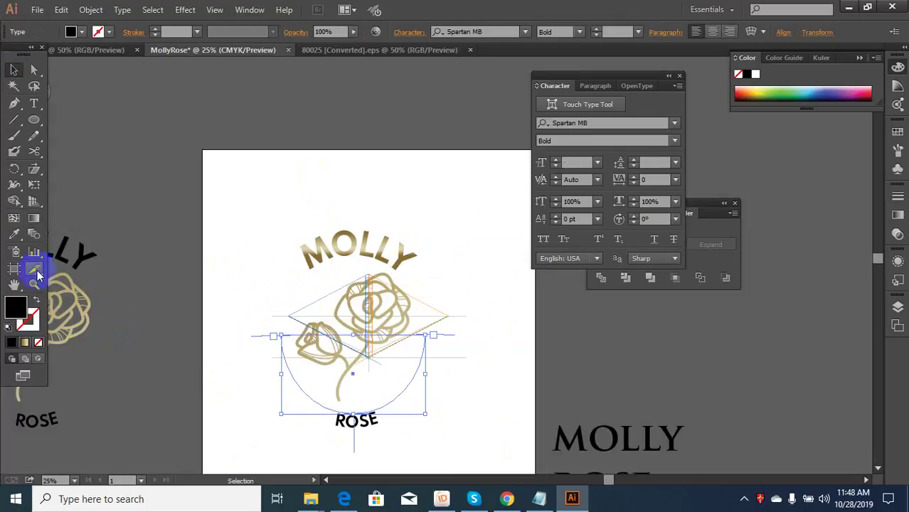
{"action": "left_click", "coordinate": [14, 234]}
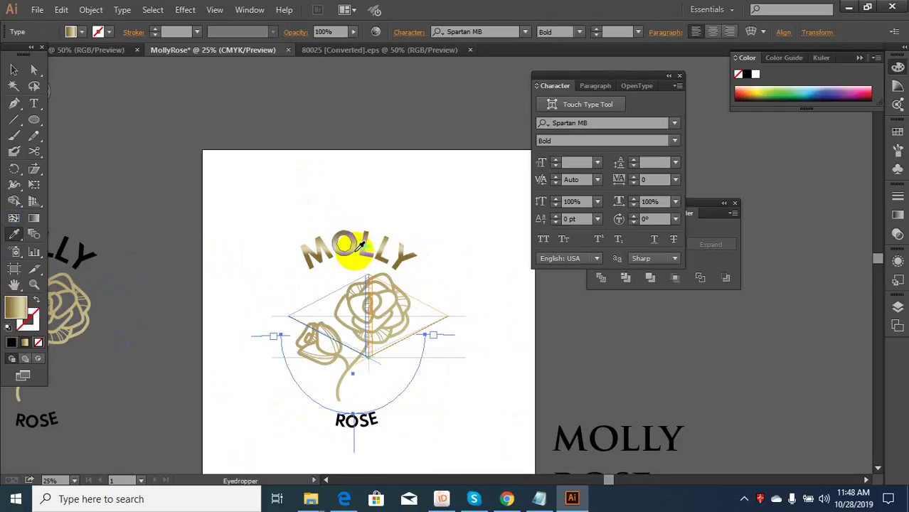
{"action": "left_click", "coordinate": [14, 69]}
Convert the curved ROSE text to outlines and fill it with the gold gradient using the Eyedropper
{"action": "right_click", "coordinate": [350, 416]}
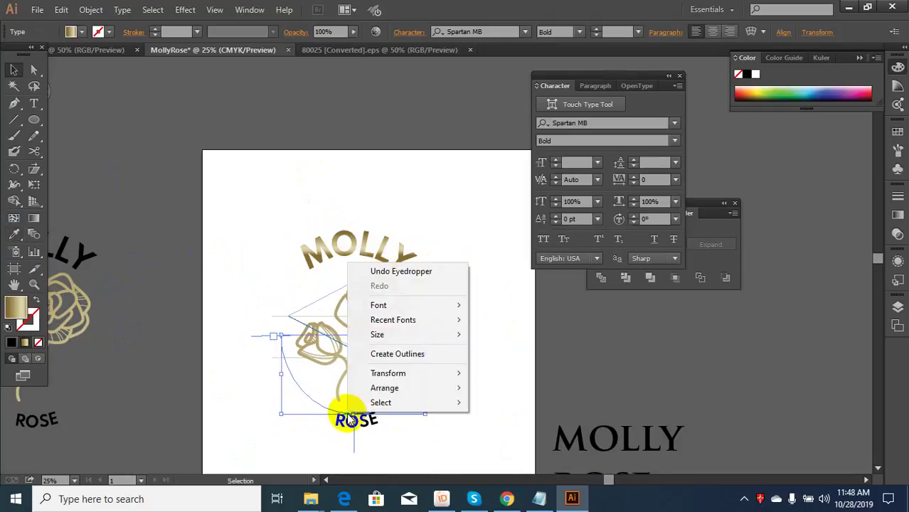
{"action": "left_click", "coordinate": [387, 347]}
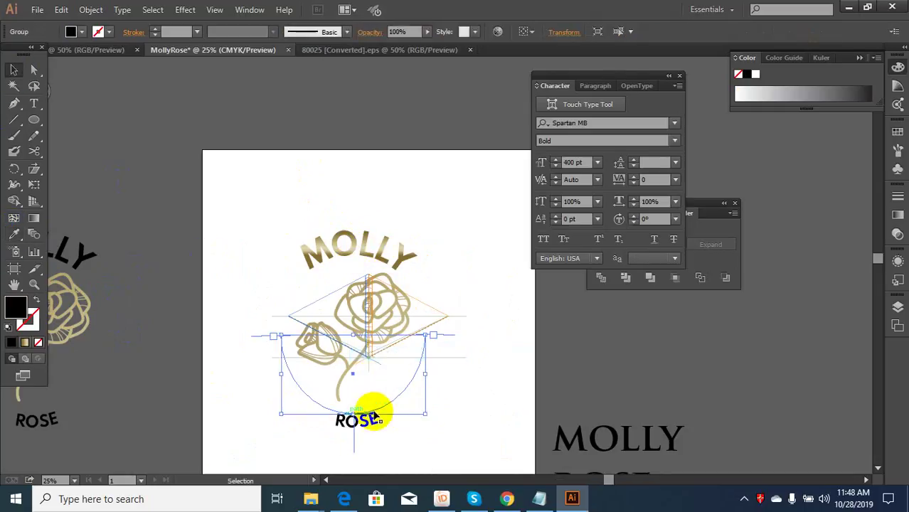
{"action": "left_click", "coordinate": [14, 234]}
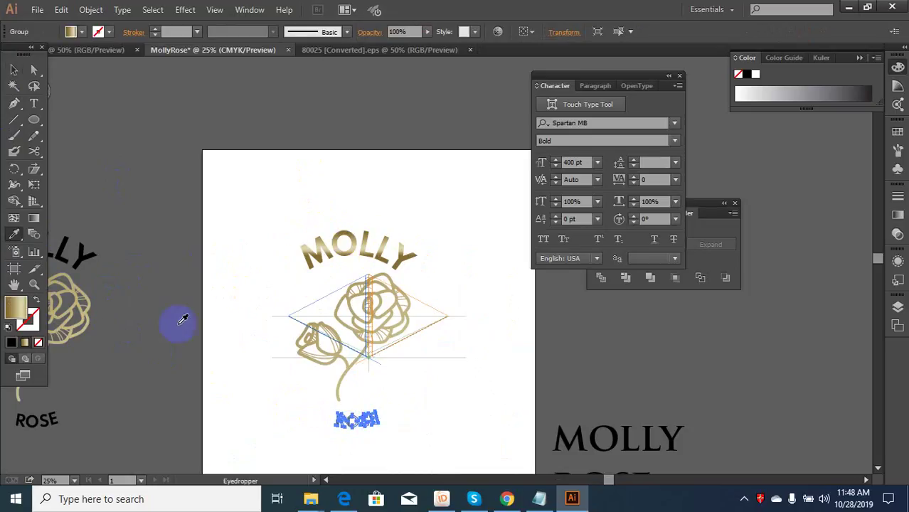
Redirect the gold gradient so it runs from light at the top to dark at the bottom of ROSE
{"action": "left_click", "coordinate": [35, 219]}
{"action": "scroll", "coordinate": [406, 438], "scroll_direction": "up", "scroll_amount": 3}
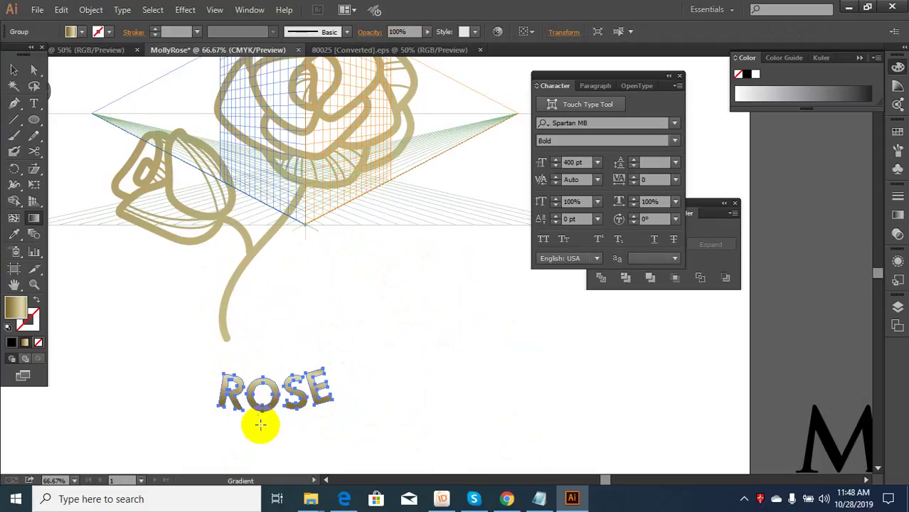
{"action": "left_click", "coordinate": [13, 69]}
{"action": "left_click", "coordinate": [406, 350]}
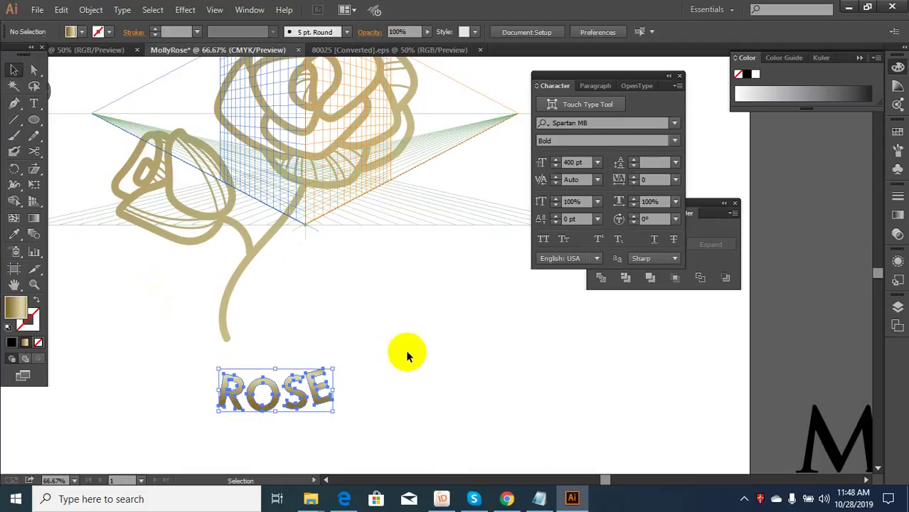
Move the outlined ROSE lettering up so it sits just beneath the end of the rose stem
{"action": "key", "text": "ctrl+minus"}
{"action": "key", "text": "ctrl+minus"}
{"action": "scroll", "coordinate": [385, 396], "scroll_direction": "down", "scroll_amount": 1}
{"action": "scroll", "coordinate": [365, 400], "scroll_direction": "up", "scroll_amount": 4}
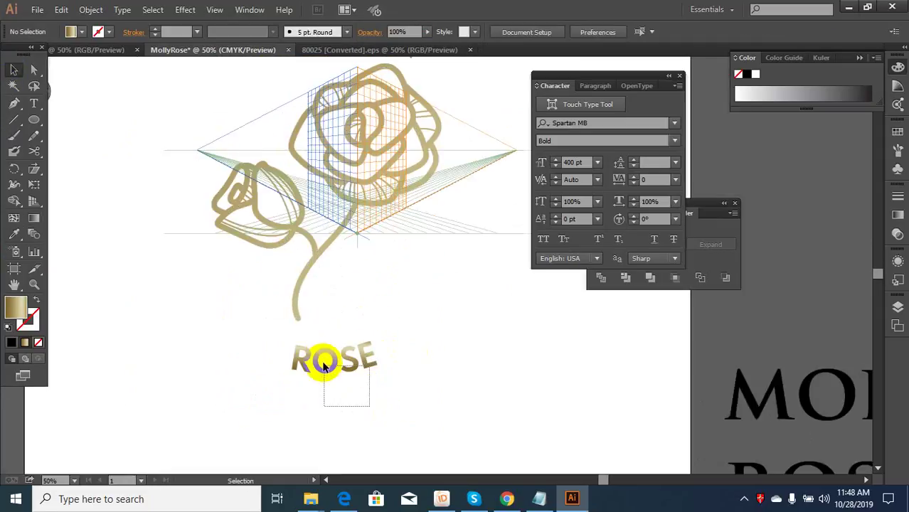
{"action": "left_click", "coordinate": [340, 372]}
{"action": "left_click_drag", "start_coordinate": [340, 364], "coordinate": [346, 325]}
{"action": "left_click", "coordinate": [330, 405]}
Enlarge the arched MOLLY lettering proportionally so it spans wider above the rose
{"action": "scroll", "coordinate": [330, 406], "scroll_direction": "down", "scroll_amount": 2}
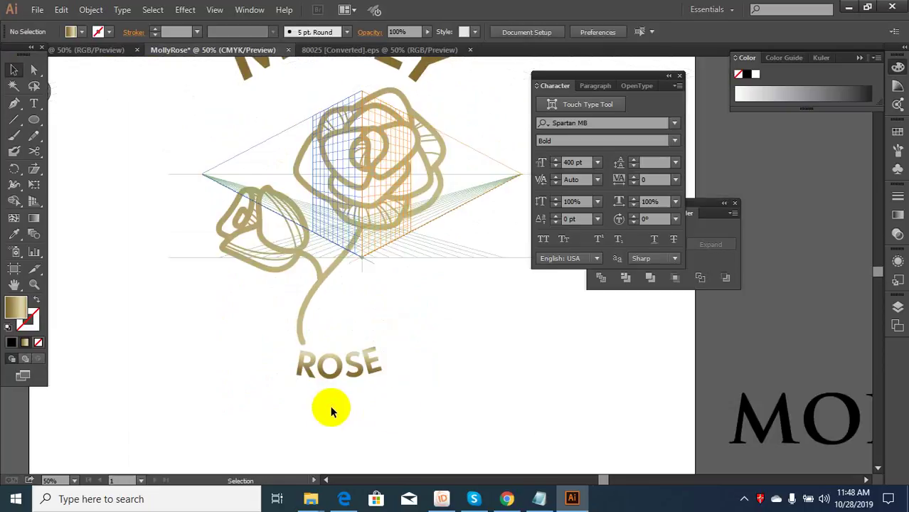
{"action": "scroll", "coordinate": [401, 388], "scroll_direction": "down", "scroll_amount": 1}
{"action": "left_click", "coordinate": [370, 176]}
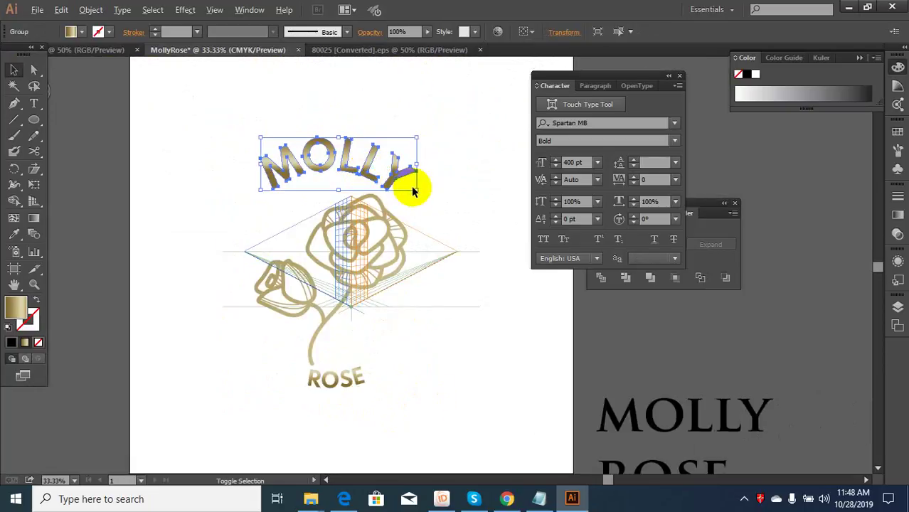
{"action": "left_click_drag", "start_coordinate": [421, 193], "coordinate": [427, 213]}
{"action": "left_click", "coordinate": [422, 365]}
Scale the rose drawing down proportionally about its centre to leave space below MOLLY and above ROSE
{"action": "key", "text": "ctrl+minus"}
{"action": "key", "text": "ctrl+minus"}
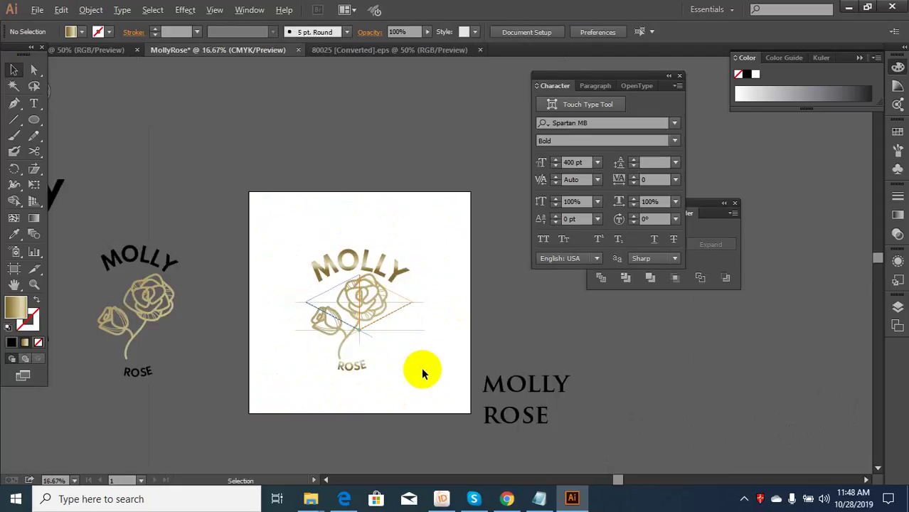
{"action": "left_click", "coordinate": [359, 309]}
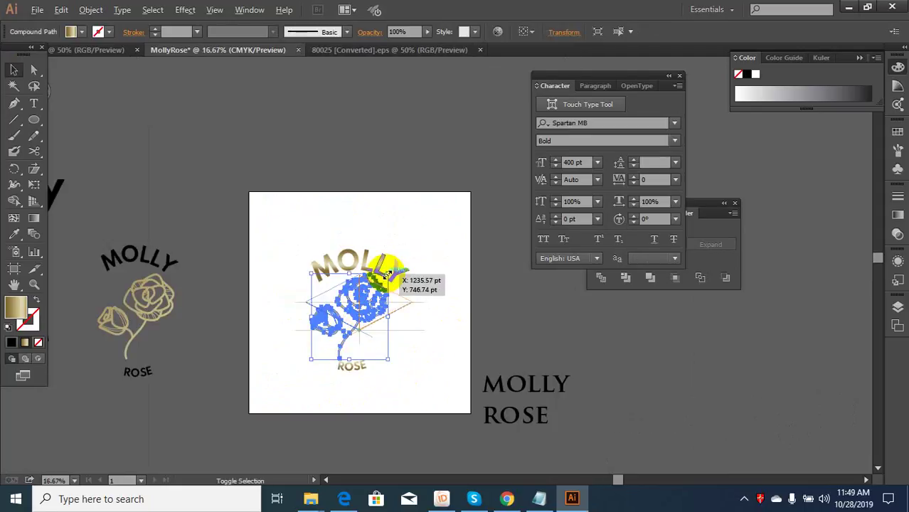
{"action": "left_click_drag", "start_coordinate": [387, 275], "coordinate": [381, 288]}
{"action": "left_click", "coordinate": [406, 357]}
Enlarge the rose drawing slightly between the MOLLY and ROSE lettering
{"action": "key", "text": "ctrl+plus"}
{"action": "key", "text": "ctrl+plus"}
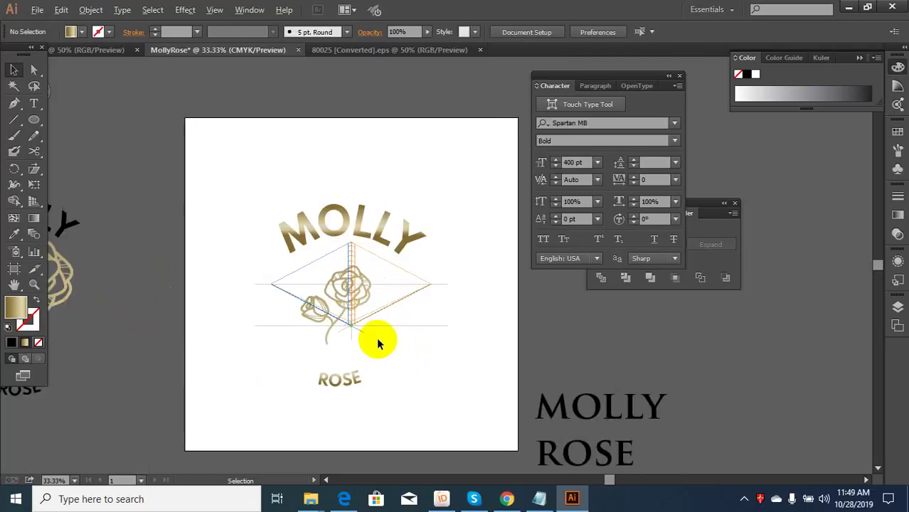
{"action": "scroll", "coordinate": [377, 343], "scroll_direction": "up", "scroll_amount": 1}
{"action": "left_click", "coordinate": [347, 318]}
{"action": "left_click_drag", "start_coordinate": [367, 346], "coordinate": [375, 357]}
{"action": "left_click", "coordinate": [469, 398]}
Move ROSE up close to the stem and lower MOLLY vertically toward the top of the flower
{"action": "scroll", "coordinate": [331, 420], "scroll_direction": "up", "scroll_amount": 2}
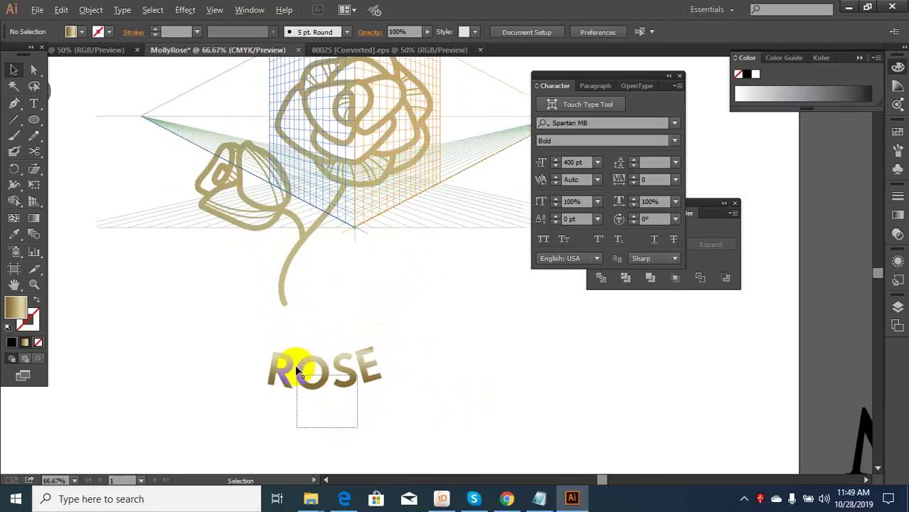
{"action": "left_click_drag", "start_coordinate": [290, 371], "coordinate": [300, 333]}
{"action": "left_click", "coordinate": [351, 408]}
{"action": "scroll", "coordinate": [424, 339], "scroll_direction": "down", "scroll_amount": 2}
{"action": "left_click_drag", "start_coordinate": [388, 206], "coordinate": [390, 223]}
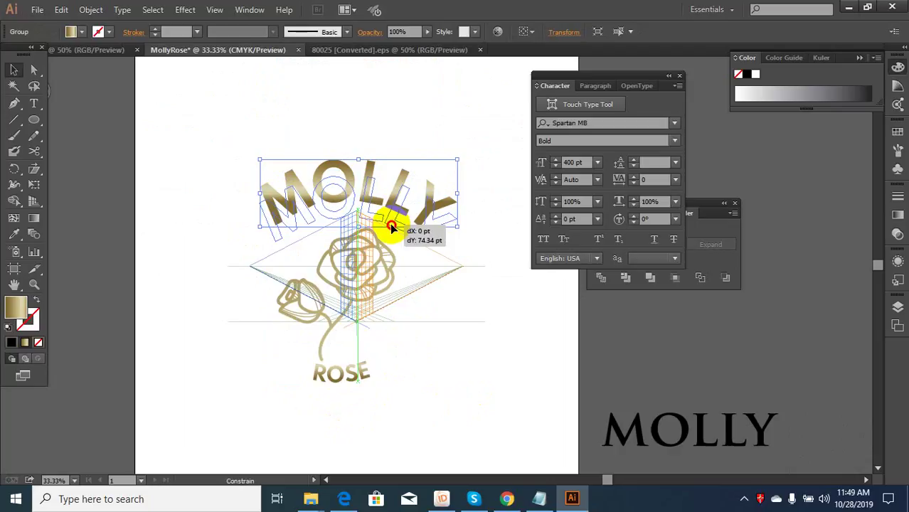
{"action": "left_click", "coordinate": [449, 361]}
{"action": "scroll", "coordinate": [449, 361], "scroll_direction": "down", "scroll_amount": 1}
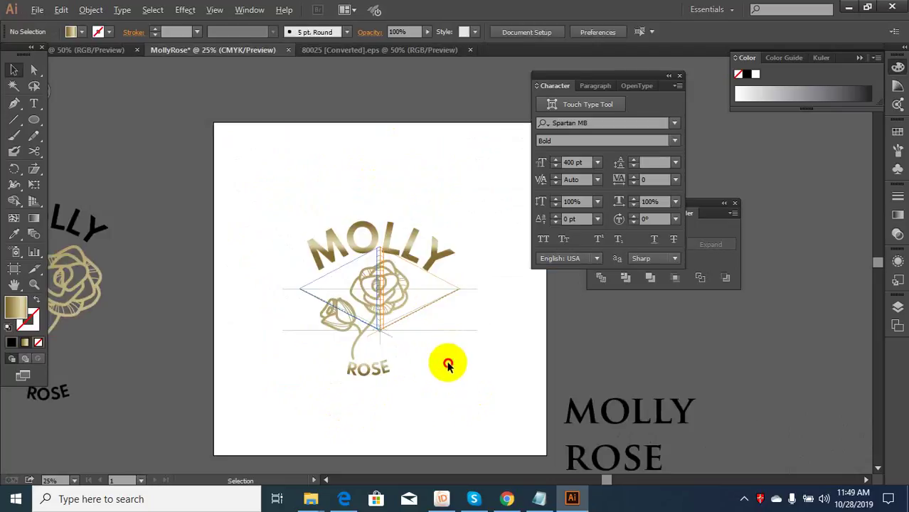
{"action": "left_click_drag", "start_coordinate": [448, 434], "coordinate": [327, 209]}
{"action": "left_click", "coordinate": [355, 188]}
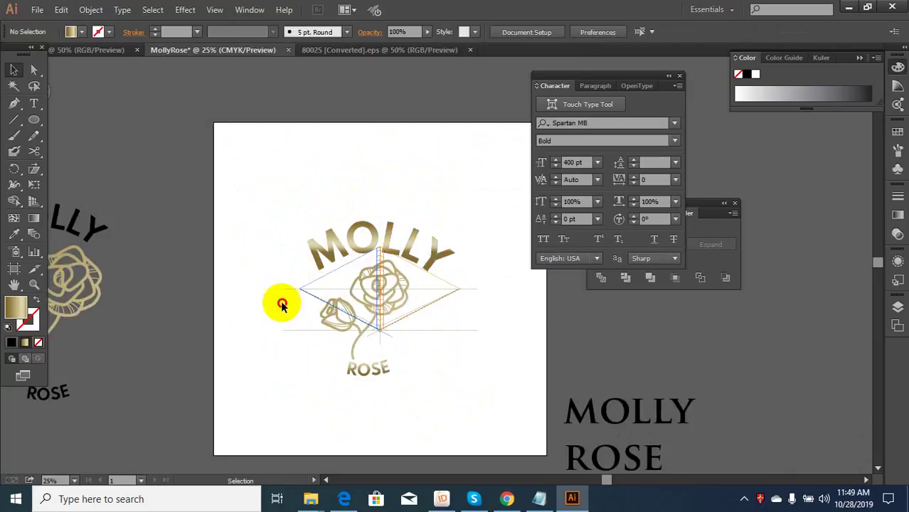
{"action": "scroll", "coordinate": [305, 306], "scroll_direction": "down", "scroll_amount": 1}
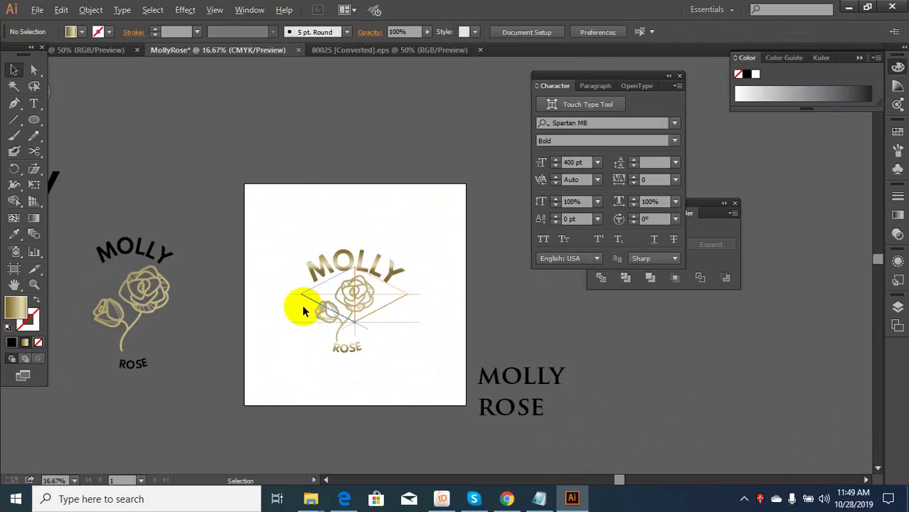
Copy the two diagonal bars and two small round accents from 80025 [Converted].eps into the MollyRose document
{"action": "left_click", "coordinate": [376, 49]}
{"action": "left_click", "coordinate": [445, 270]}
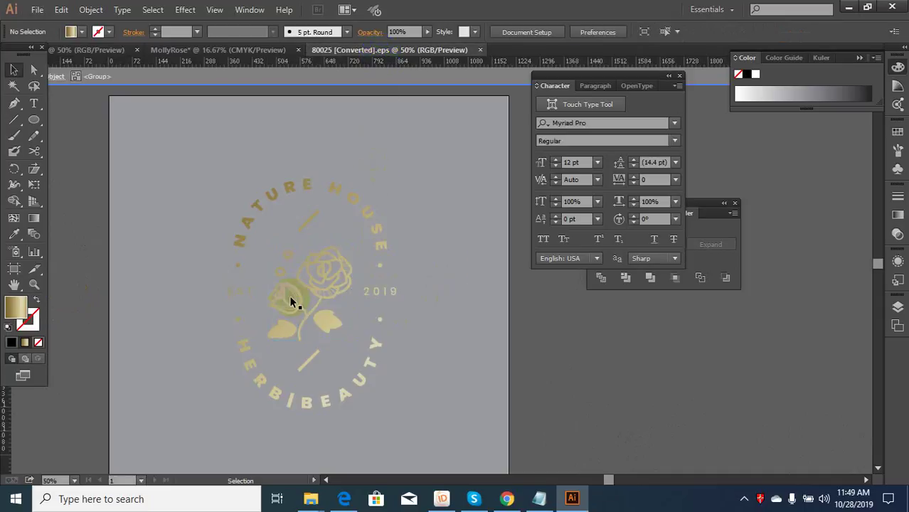
{"action": "scroll", "coordinate": [288, 292], "scroll_direction": "up", "scroll_amount": 2}
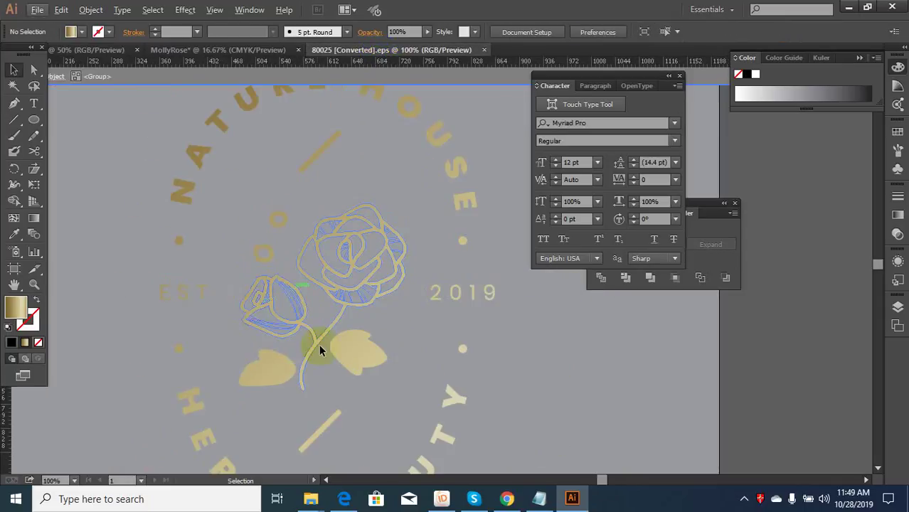
{"action": "left_click", "coordinate": [315, 167]}
{"action": "left_click", "coordinate": [331, 422], "text": "shift"}
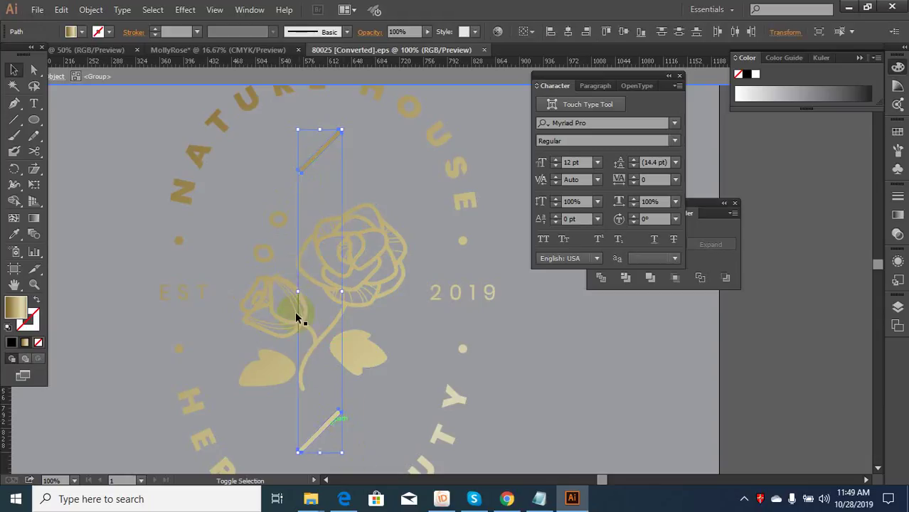
{"action": "left_click", "coordinate": [270, 260], "text": "shift"}
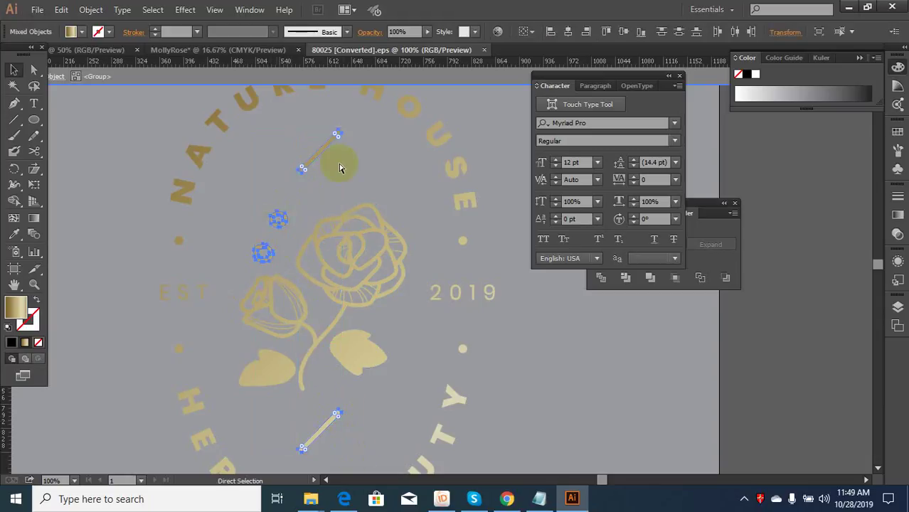
{"action": "left_click", "coordinate": [253, 51]}
{"action": "left_click_drag", "start_coordinate": [295, 264], "coordinate": [332, 306]}
Enlarge the pasted accents and position them so the two small round shapes sit above the rosebud
{"action": "scroll", "coordinate": [332, 307], "scroll_direction": "up", "scroll_amount": 2}
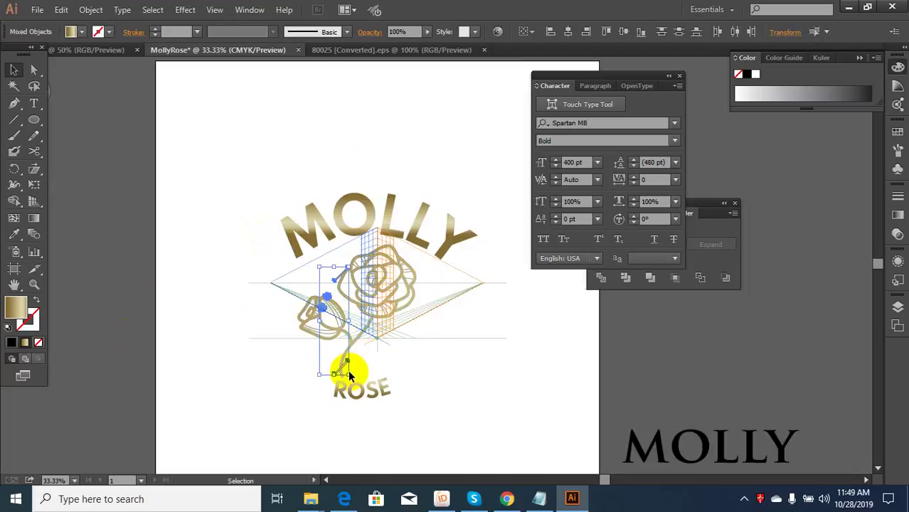
{"action": "left_click_drag", "start_coordinate": [347, 375], "coordinate": [487, 422]}
{"action": "left_click_drag", "start_coordinate": [328, 278], "coordinate": [343, 231]}
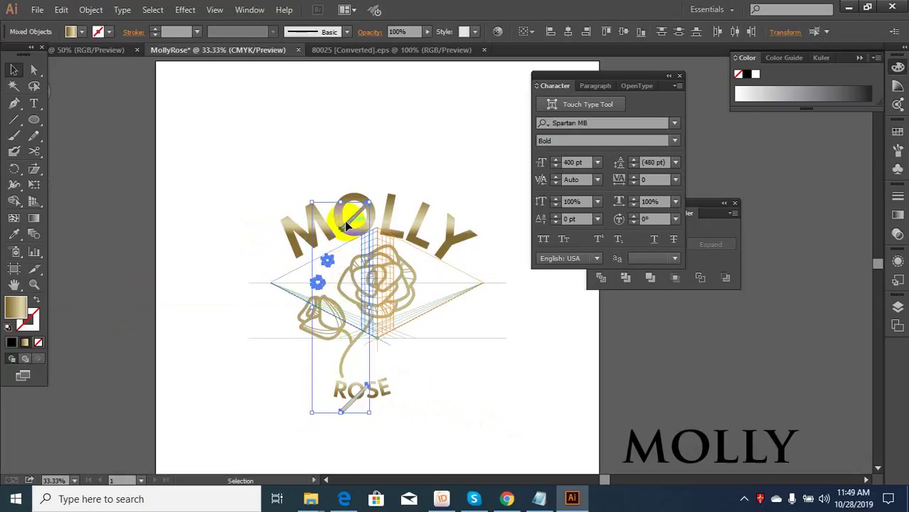
Delete the two diagonal bars over MOLLY and ROSE, keeping the small round accents
{"action": "double_click", "coordinate": [347, 225]}
{"action": "key", "text": "Escape"}
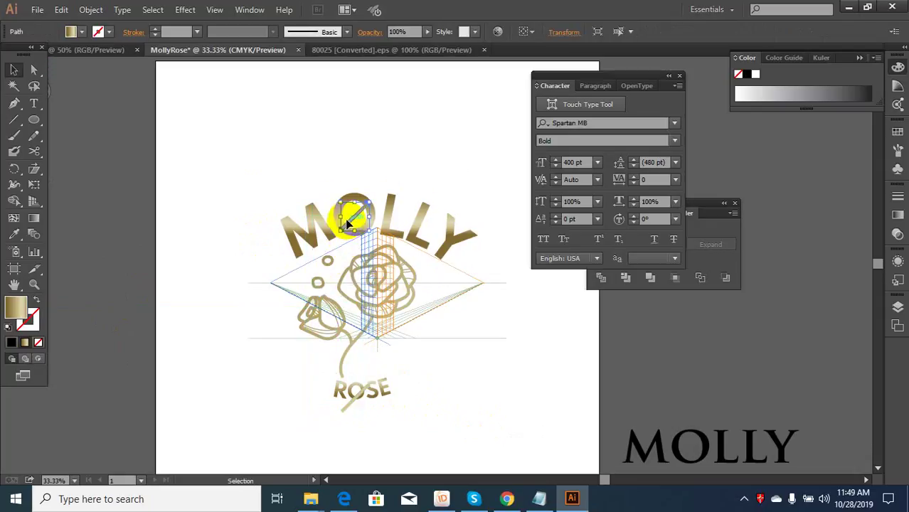
{"action": "left_click_drag", "start_coordinate": [347, 224], "coordinate": [344, 412]}
{"action": "key", "text": "Delete"}
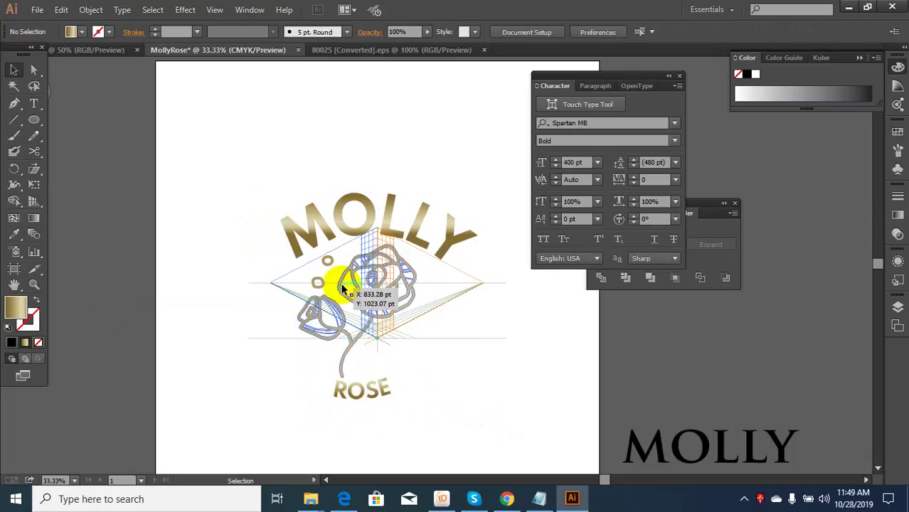
Group the MOLLY and ROSE lettering, rose drawing and round accents into one logo
{"action": "scroll", "coordinate": [376, 249], "scroll_direction": "down", "scroll_amount": 1}
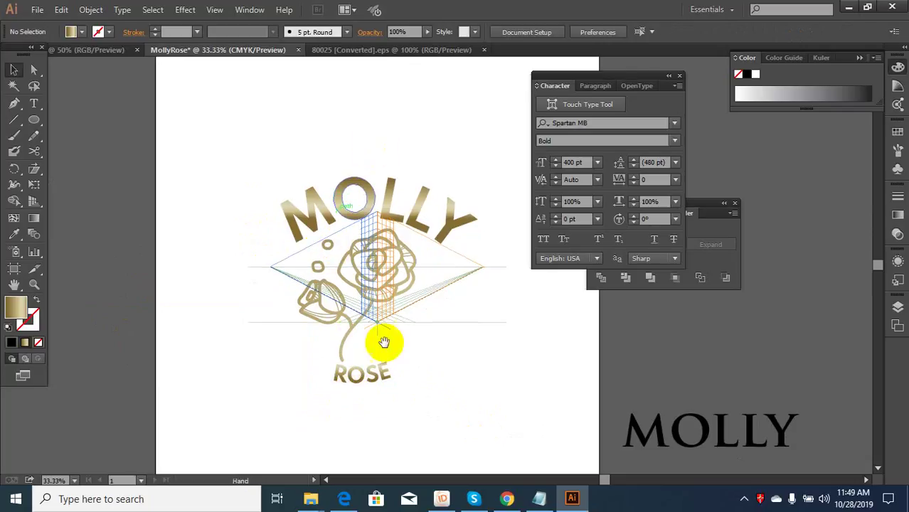
{"action": "left_click_drag", "start_coordinate": [468, 431], "coordinate": [277, 119]}
{"action": "scroll", "coordinate": [370, 202], "scroll_direction": "down", "scroll_amount": 2}
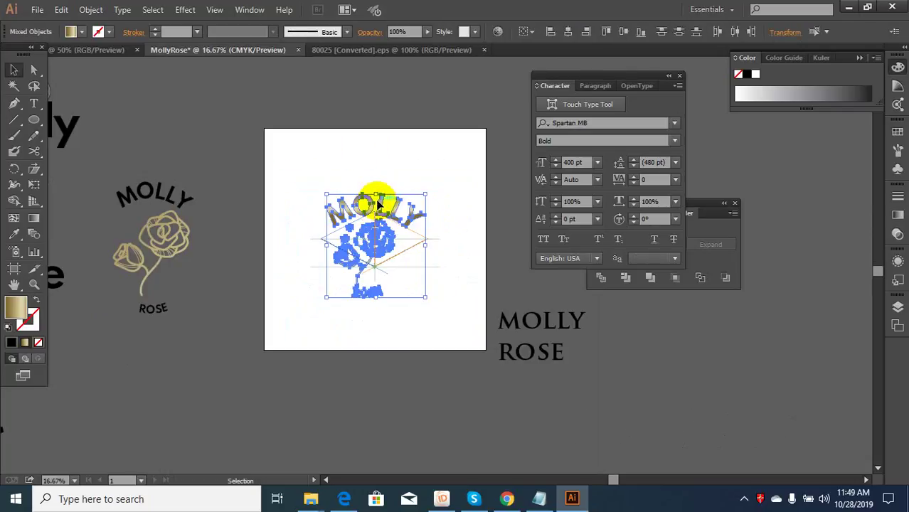
{"action": "right_click", "coordinate": [383, 204]}
{"action": "left_click", "coordinate": [417, 266]}
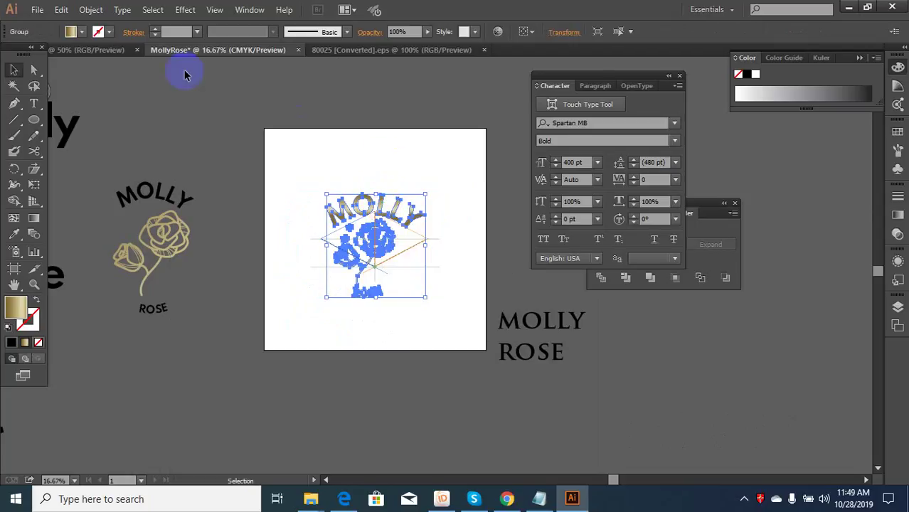
In the business card document, delete the dark card's emblem and YOUR LOGO COMPANY text, and remove the pasted accent shapes
{"action": "left_click", "coordinate": [107, 50]}
{"action": "scroll", "coordinate": [253, 283], "scroll_direction": "up", "scroll_amount": 3}
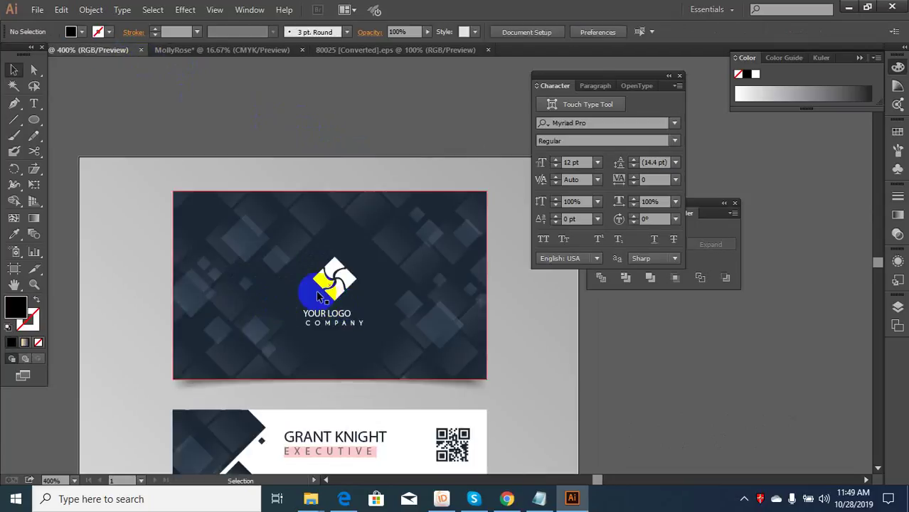
{"action": "scroll", "coordinate": [346, 313], "scroll_direction": "up", "scroll_amount": 2}
{"action": "left_click", "coordinate": [311, 321]}
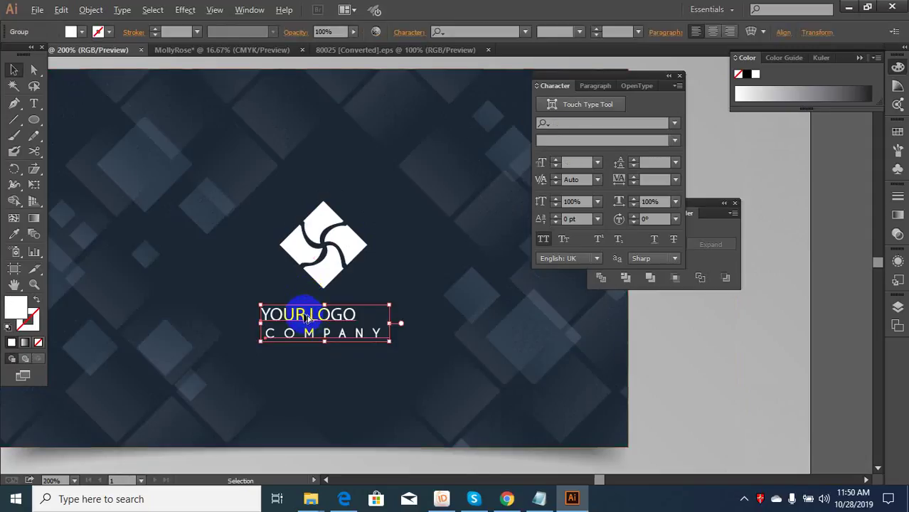
{"action": "scroll", "coordinate": [308, 318], "scroll_direction": "down", "scroll_amount": 1}
{"action": "left_click", "coordinate": [315, 279], "text": "shift"}
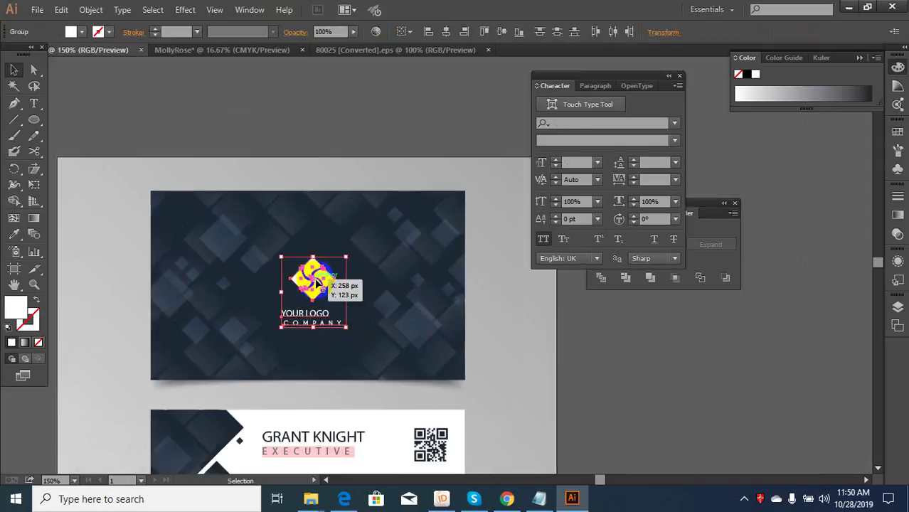
{"action": "left_click_drag", "start_coordinate": [316, 283], "coordinate": [358, 283]}
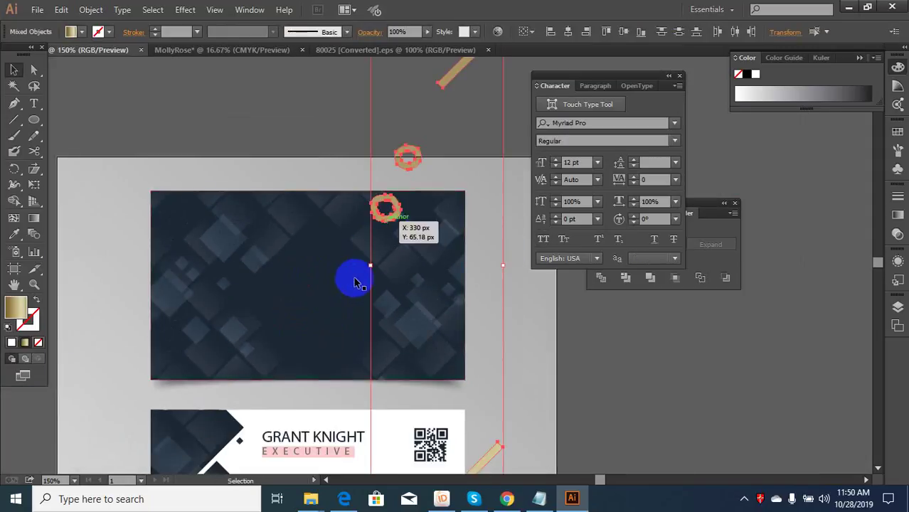
{"action": "scroll", "coordinate": [356, 283], "scroll_direction": "down", "scroll_amount": 2}
{"action": "key", "text": "Delete"}
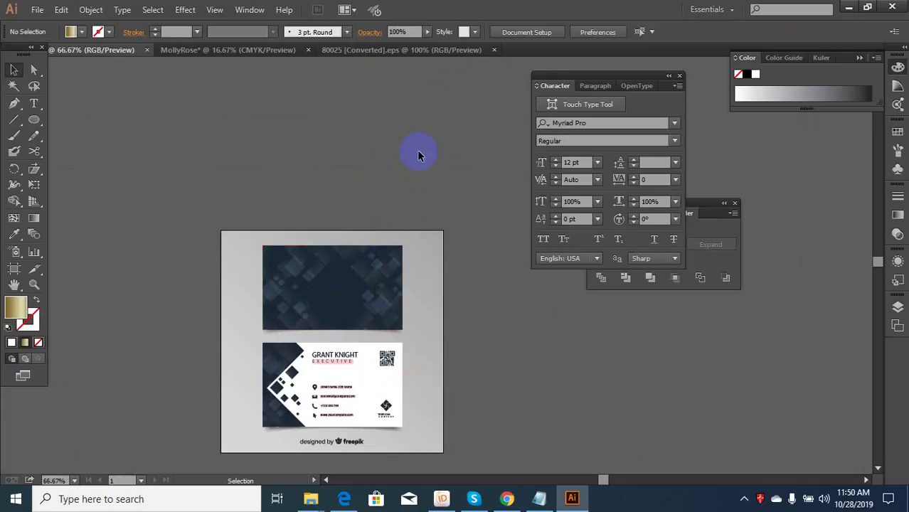
Copy the grouped Molly Rose logo from the MollyRose document and paste it into the business card document
{"action": "left_click", "coordinate": [426, 57]}
{"action": "left_click", "coordinate": [299, 51]}
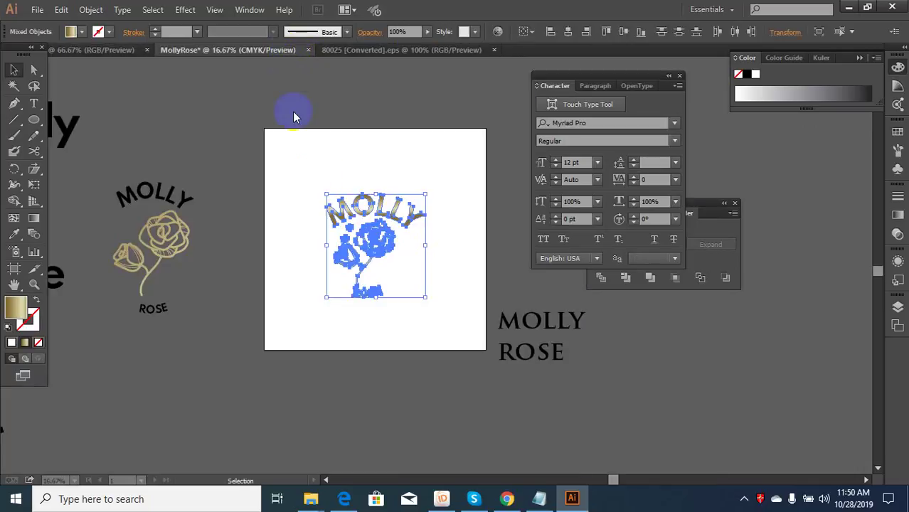
{"action": "key", "text": "ctrl+c"}
{"action": "left_click_drag", "start_coordinate": [122, 49], "coordinate": [387, 293]}
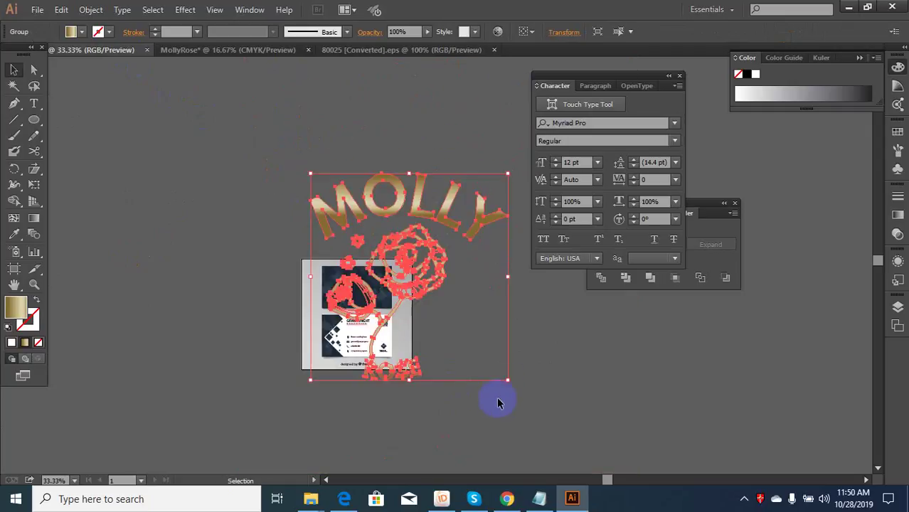
Scale the pasted logo down to fit inside the dark business card and place it at the card's centre
{"action": "left_click_drag", "start_coordinate": [507, 377], "coordinate": [377, 302]}
{"action": "key", "text": "ctrl+1"}
{"action": "left_click_drag", "start_coordinate": [466, 240], "coordinate": [320, 280]}
{"action": "scroll", "coordinate": [373, 252], "scroll_direction": "up", "scroll_amount": 2}
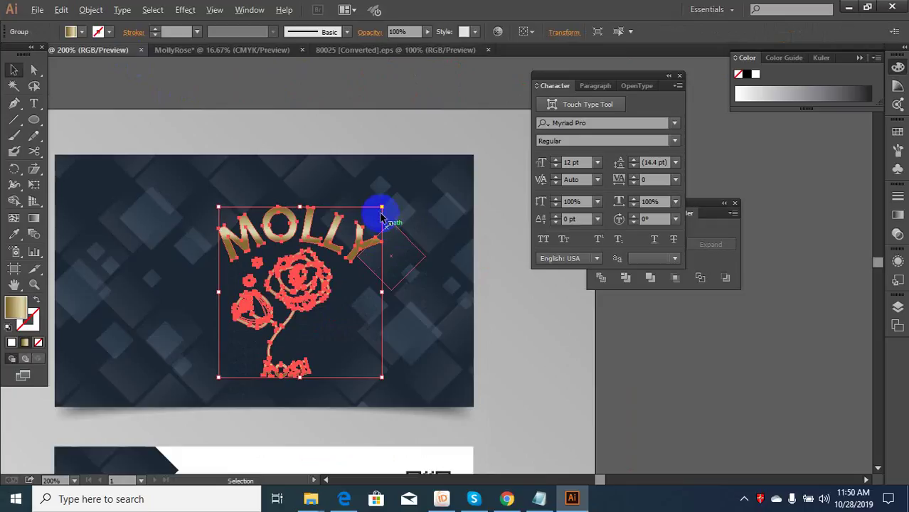
{"action": "left_click_drag", "start_coordinate": [382, 206], "coordinate": [357, 243]}
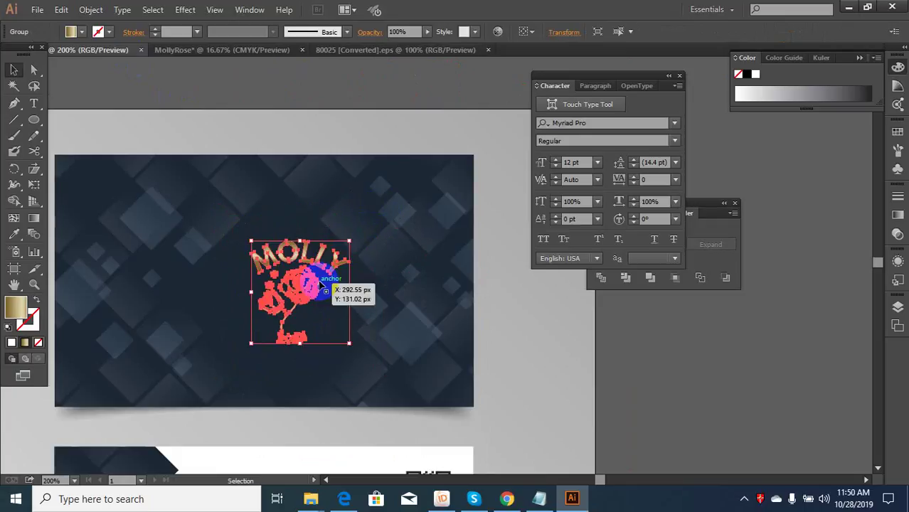
{"action": "left_click_drag", "start_coordinate": [313, 282], "coordinate": [297, 288]}
{"action": "scroll", "coordinate": [298, 290], "scroll_direction": "down", "scroll_amount": 1}
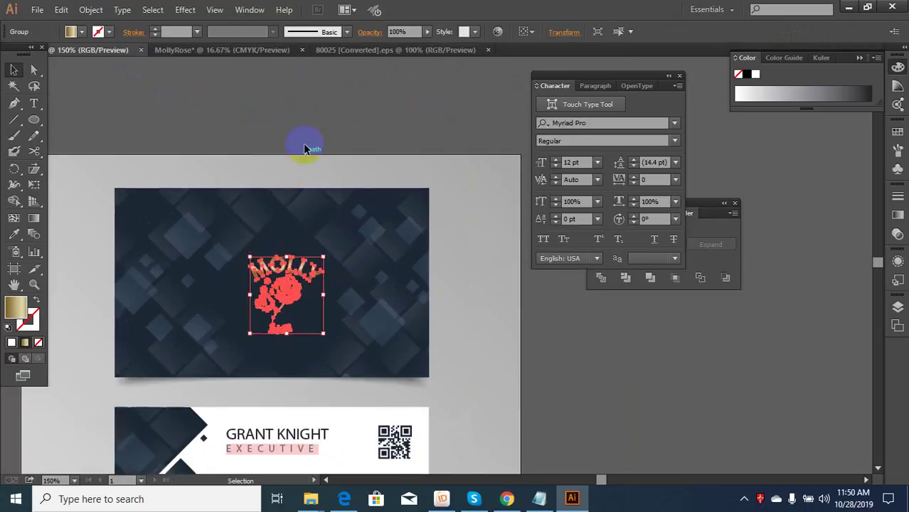
Shrink the logo slightly more about its centre on the dark card and deselect it
{"action": "left_click", "coordinate": [304, 145]}
{"action": "scroll", "coordinate": [285, 313], "scroll_direction": "up", "scroll_amount": 2}
{"action": "left_click", "coordinate": [283, 309]}
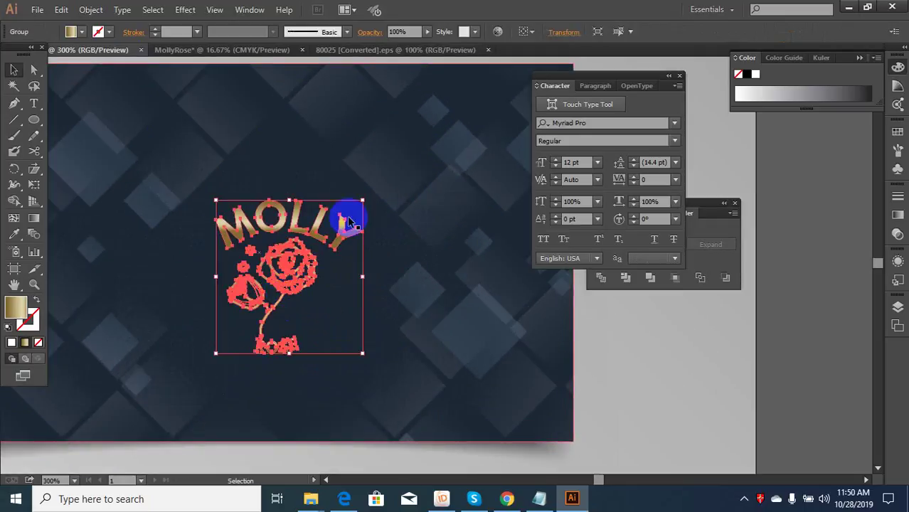
{"action": "left_click_drag", "start_coordinate": [361, 201], "coordinate": [351, 214]}
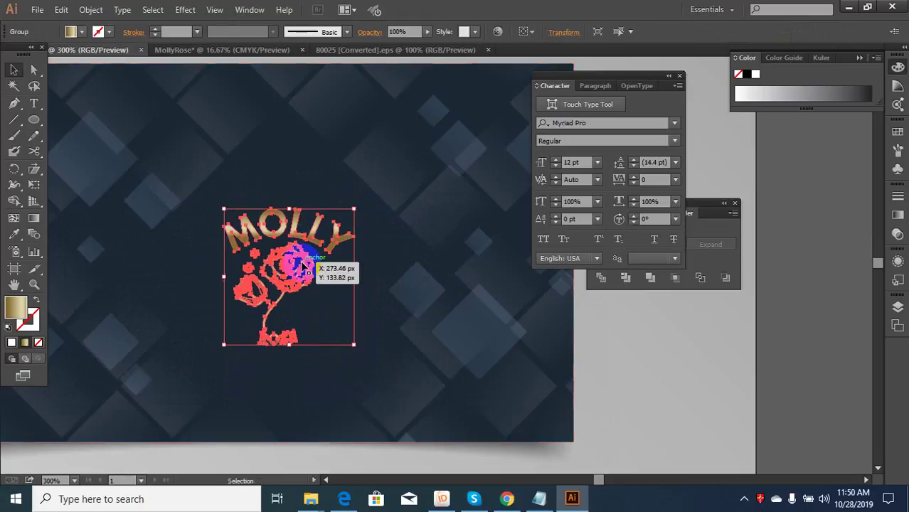
{"action": "scroll", "coordinate": [300, 272], "scroll_direction": "down", "scroll_amount": 1}
{"action": "left_click", "coordinate": [316, 143]}
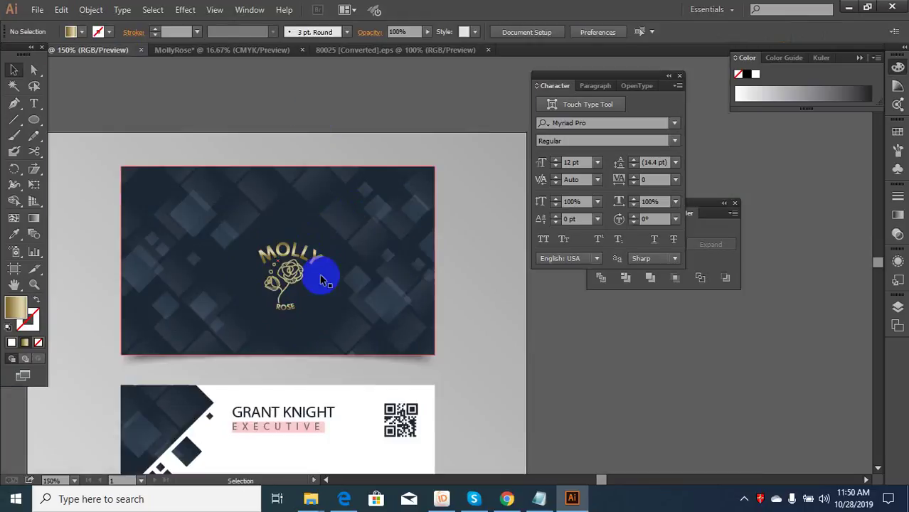
Enlarge the gold Molly Rose logo slightly about its centre on the dark business card and deselect it
{"action": "left_click", "coordinate": [302, 282]}
{"action": "scroll", "coordinate": [301, 282], "scroll_direction": "up", "scroll_amount": 1}
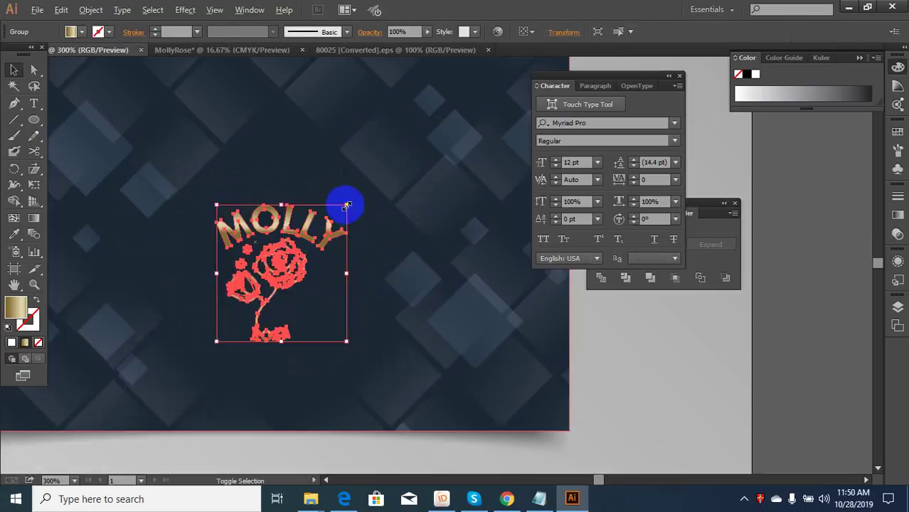
{"action": "left_click_drag", "start_coordinate": [344, 203], "coordinate": [361, 193]}
{"action": "scroll", "coordinate": [318, 205], "scroll_direction": "down", "scroll_amount": 2}
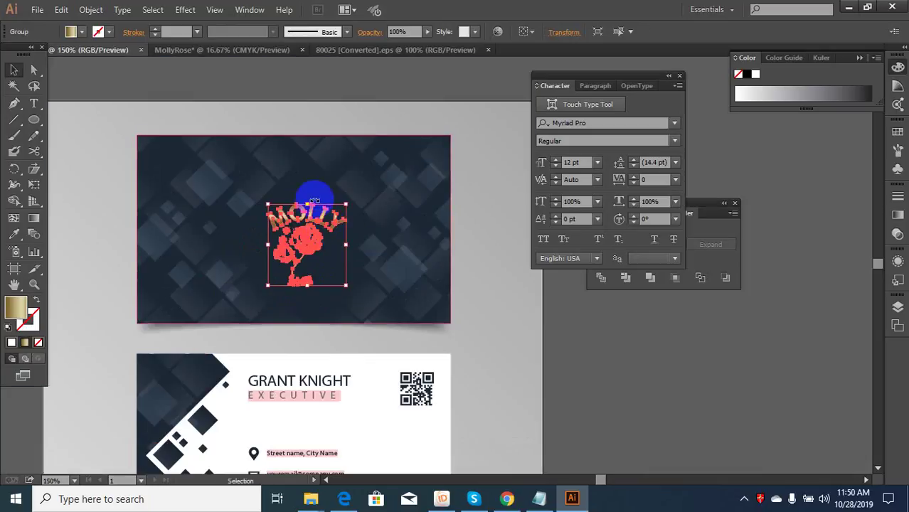
{"action": "left_click", "coordinate": [325, 112]}
Duplicate the gold logo from the dark card and place the copy just outside the white card, beside its YOUR LOGO COMPANY emblem
{"action": "scroll", "coordinate": [352, 349], "scroll_direction": "up", "scroll_amount": 2}
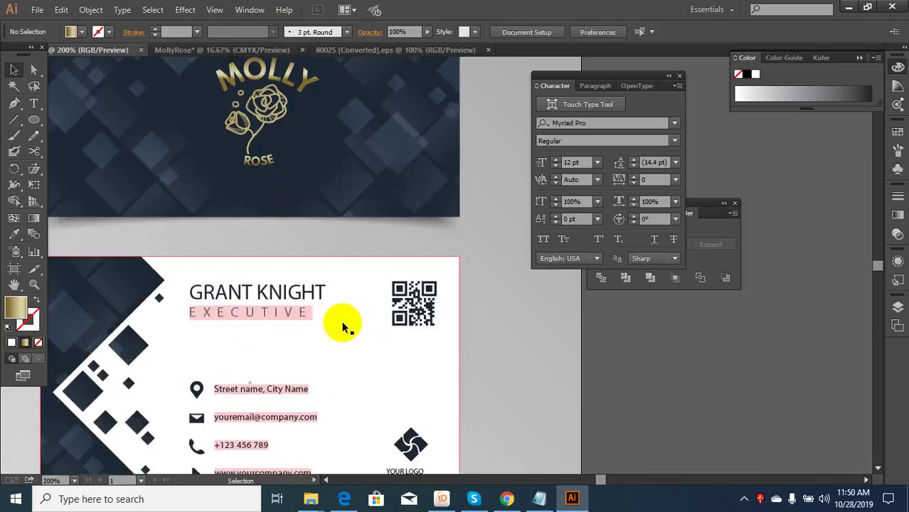
{"action": "scroll", "coordinate": [322, 303], "scroll_direction": "down", "scroll_amount": 1}
{"action": "left_click", "coordinate": [283, 167]}
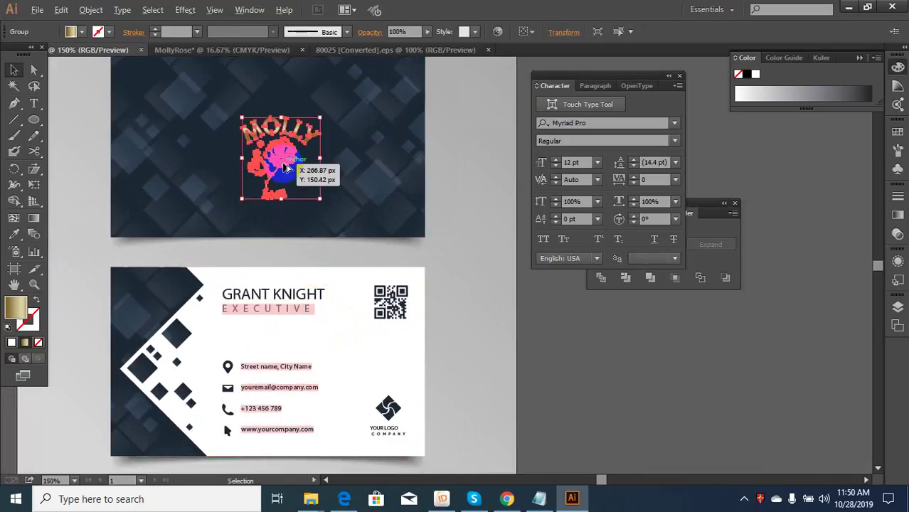
{"action": "left_click_drag", "start_coordinate": [284, 168], "coordinate": [284, 167]}
{"action": "scroll", "coordinate": [287, 295], "scroll_direction": "up", "scroll_amount": 1}
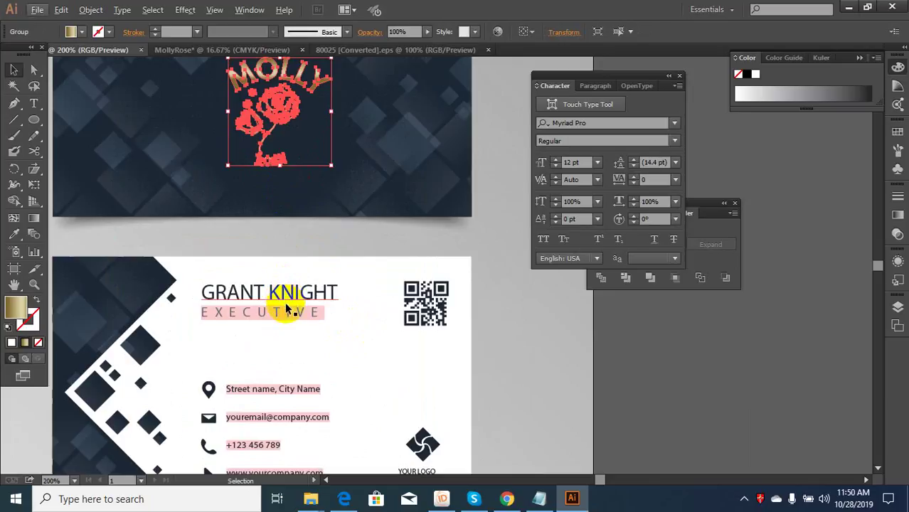
{"action": "scroll", "coordinate": [248, 249], "scroll_direction": "down", "scroll_amount": 2}
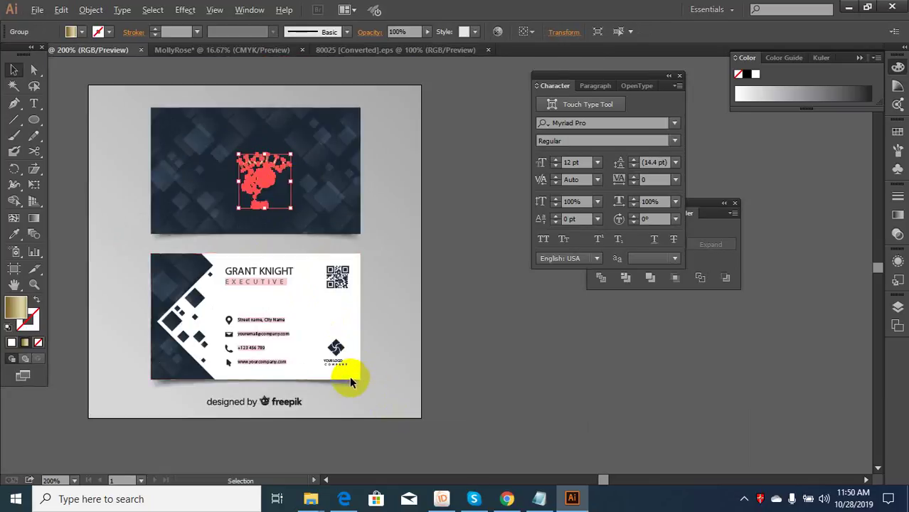
{"action": "scroll", "coordinate": [342, 371], "scroll_direction": "up", "scroll_amount": 1}
{"action": "scroll", "coordinate": [333, 364], "scroll_direction": "down", "scroll_amount": 1}
{"action": "left_click_drag", "start_coordinate": [192, 77], "coordinate": [387, 319]}
Delete the emblem and YOUR LOGO COMPANY text from the white card, leaving its group afterwards isolated from no other objects
{"action": "double_click", "coordinate": [307, 328]}
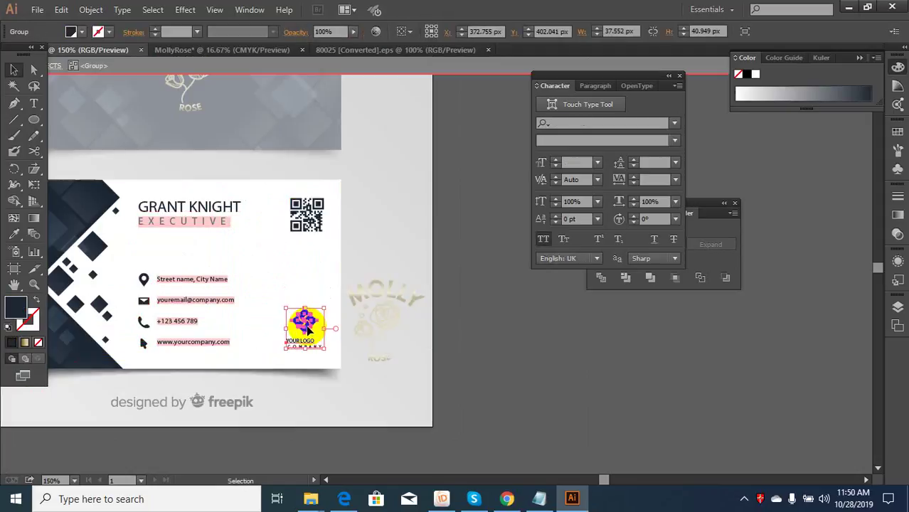
{"action": "key", "text": "Delete"}
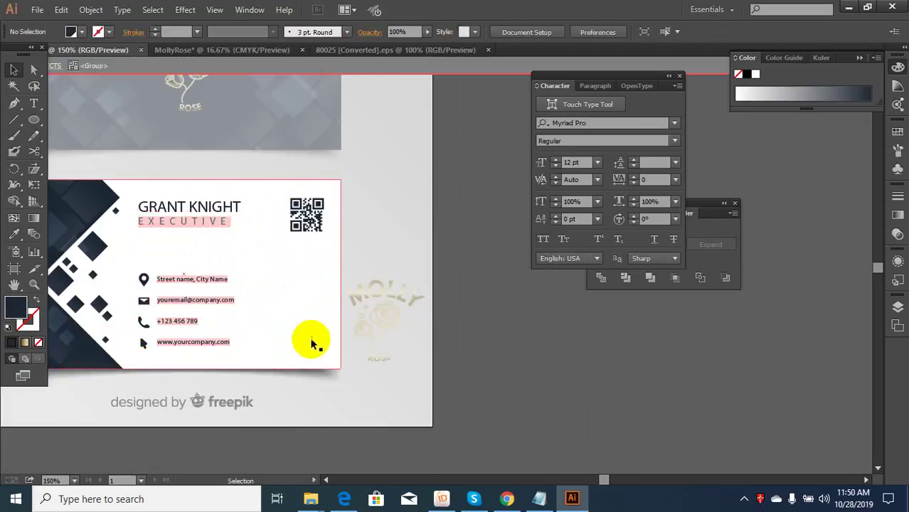
{"action": "double_click", "coordinate": [389, 318]}
Move the gold logo copy onto the white card and scale it down to fit the lower corner beneath the QR code
{"action": "left_click_drag", "start_coordinate": [383, 318], "coordinate": [314, 321]}
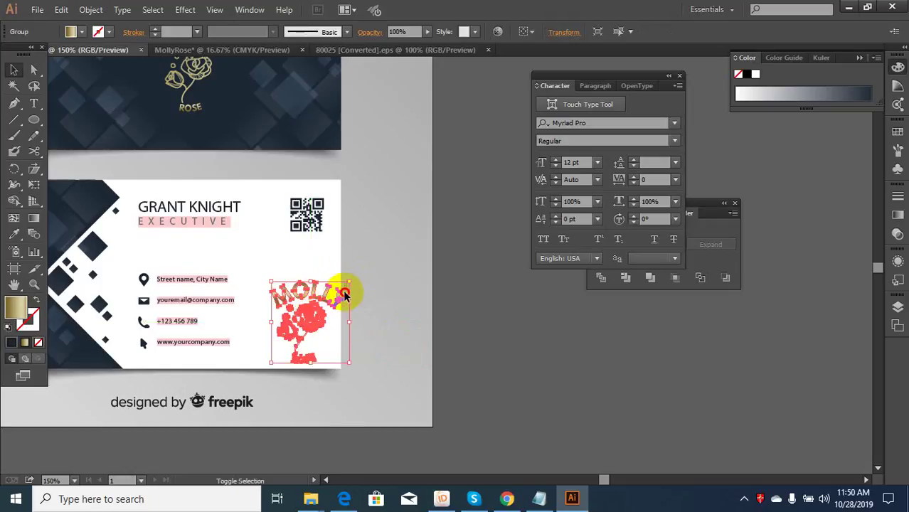
{"action": "left_click_drag", "start_coordinate": [350, 283], "coordinate": [342, 296]}
{"action": "scroll", "coordinate": [322, 320], "scroll_direction": "up", "scroll_amount": 3}
{"action": "mouse_move", "coordinate": [311, 324]}
{"action": "left_mouse_down"}
{"action": "mouse_move", "coordinate": [294, 325]}
{"action": "mouse_move", "coordinate": [298, 337]}
{"action": "left_mouse_up"}
Delete the "designed by freepik" credit below the white card
{"action": "key", "text": "ctrl+minus"}
{"action": "key", "text": "ctrl+minus"}
{"action": "key", "text": "ctrl+minus"}
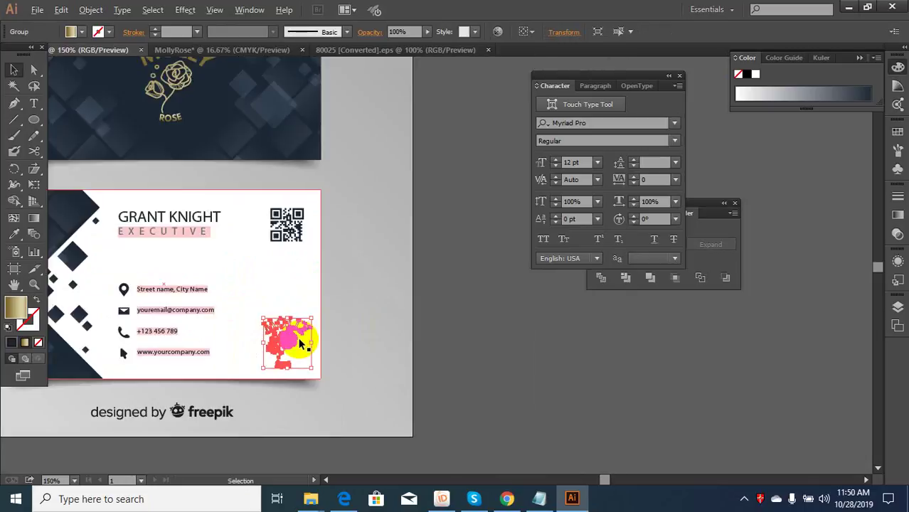
{"action": "left_click", "coordinate": [190, 409]}
{"action": "key", "text": "Delete"}
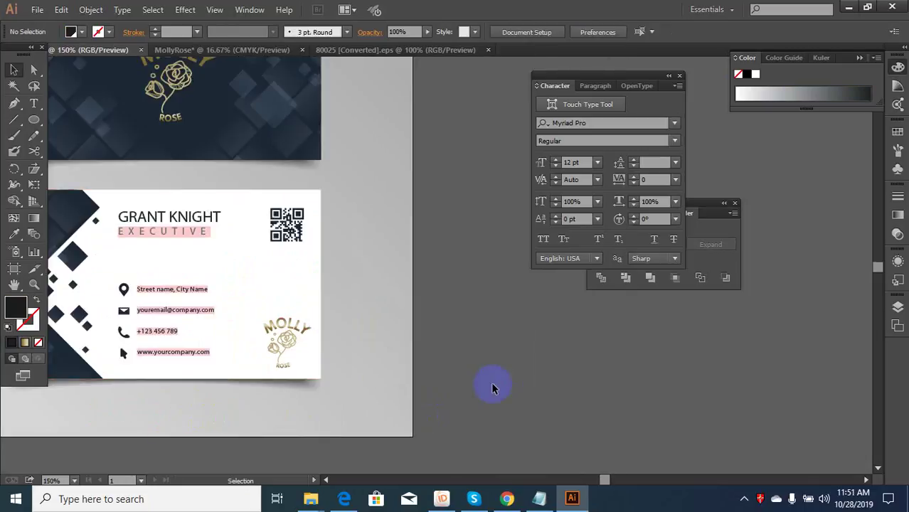
Recolour the white card's Molly Rose logo with the QR code's dark navy fill, sampled with the Eyedropper, and deselect it
{"action": "left_click", "coordinate": [292, 344]}
{"action": "left_click", "coordinate": [14, 234]}
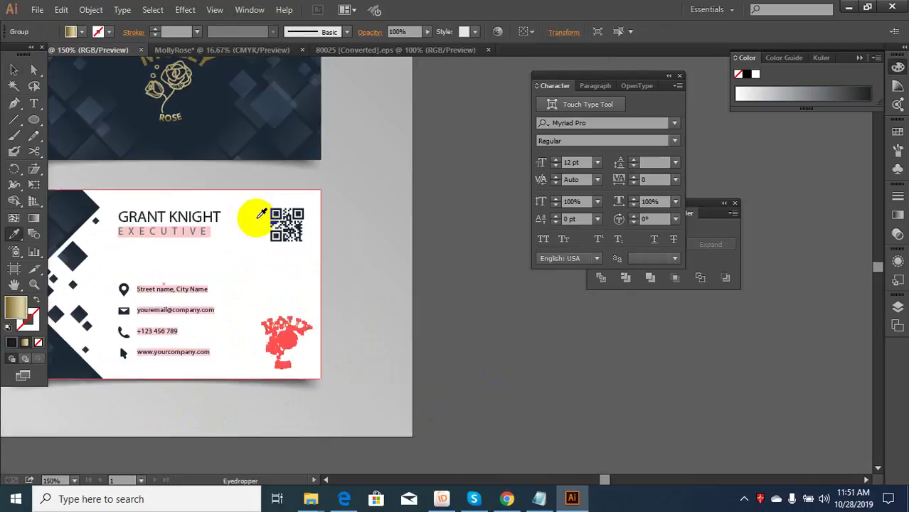
{"action": "left_click", "coordinate": [284, 228]}
{"action": "left_click", "coordinate": [13, 69]}
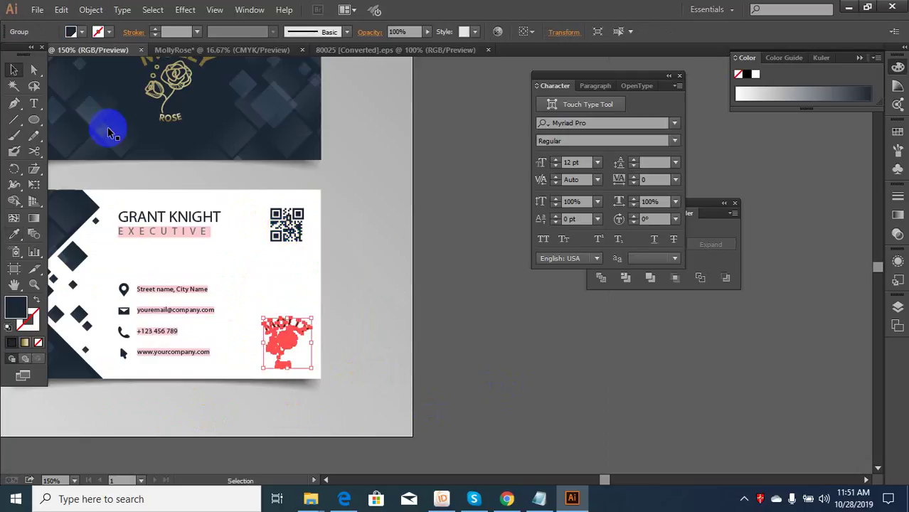
{"action": "left_click", "coordinate": [459, 267]}
Shrink the navy logo on the white card slightly in two passes about its centre and deselect it
{"action": "left_click", "coordinate": [276, 356]}
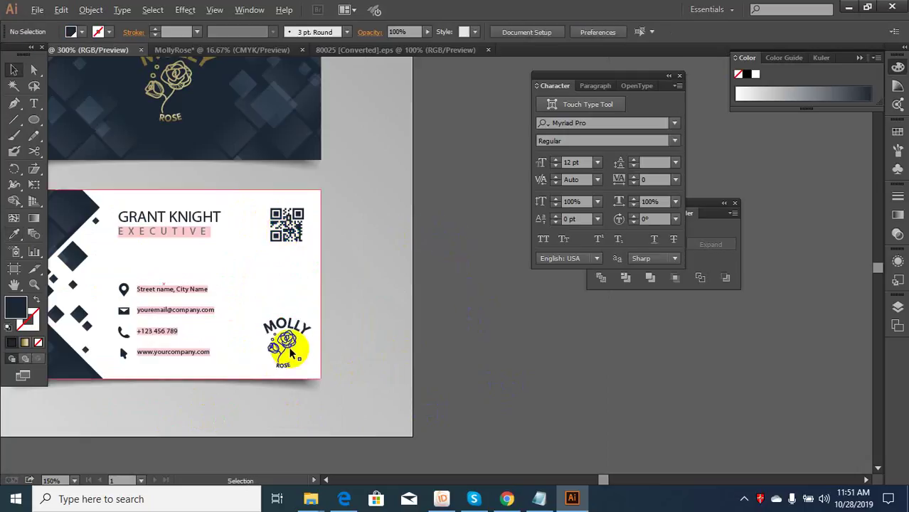
{"action": "scroll", "coordinate": [284, 348], "scroll_direction": "up", "scroll_amount": 3}
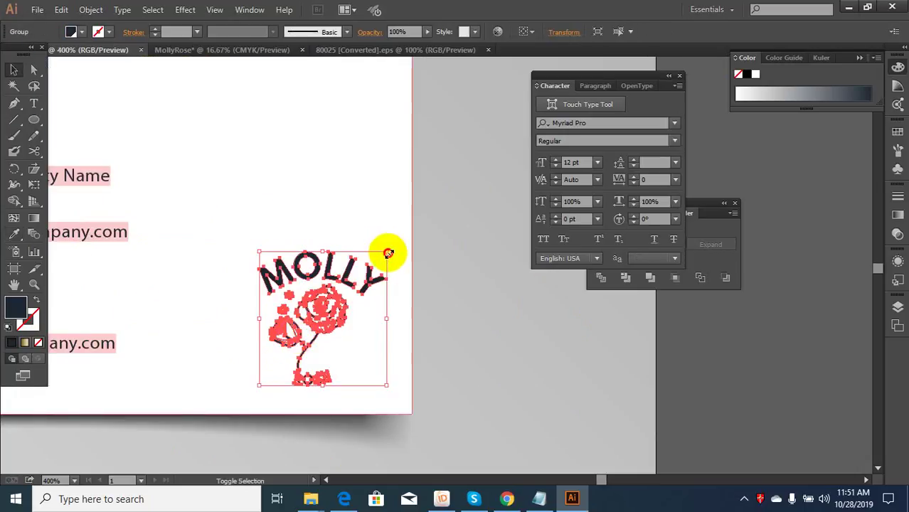
{"action": "left_click_drag", "start_coordinate": [388, 253], "coordinate": [385, 262]}
{"action": "scroll", "coordinate": [384, 264], "scroll_direction": "down", "scroll_amount": 2}
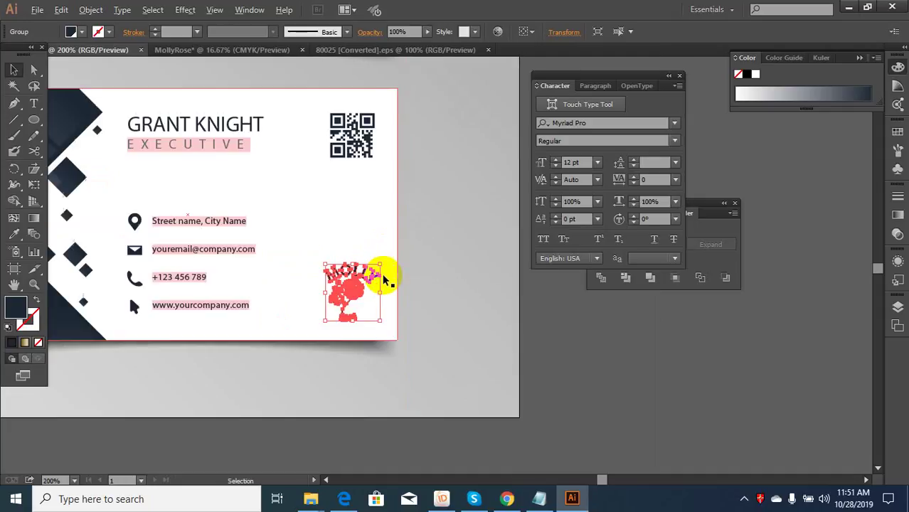
{"action": "left_click", "coordinate": [376, 368]}
{"action": "scroll", "coordinate": [370, 370], "scroll_direction": "down", "scroll_amount": 2}
{"action": "scroll", "coordinate": [362, 334], "scroll_direction": "up", "scroll_amount": 2}
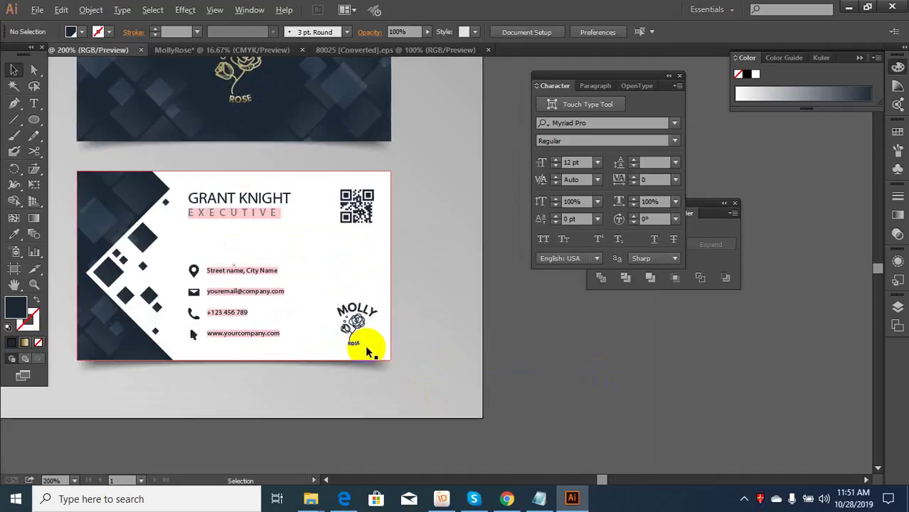
{"action": "left_click", "coordinate": [380, 294]}
{"action": "left_click_drag", "start_coordinate": [382, 288], "coordinate": [380, 293]}
{"action": "left_click", "coordinate": [546, 347]}
Inspect the gold logo's lettering and rose linework up close, and review both business cards as a whole
{"action": "scroll", "coordinate": [504, 373], "scroll_direction": "down", "scroll_amount": 1}
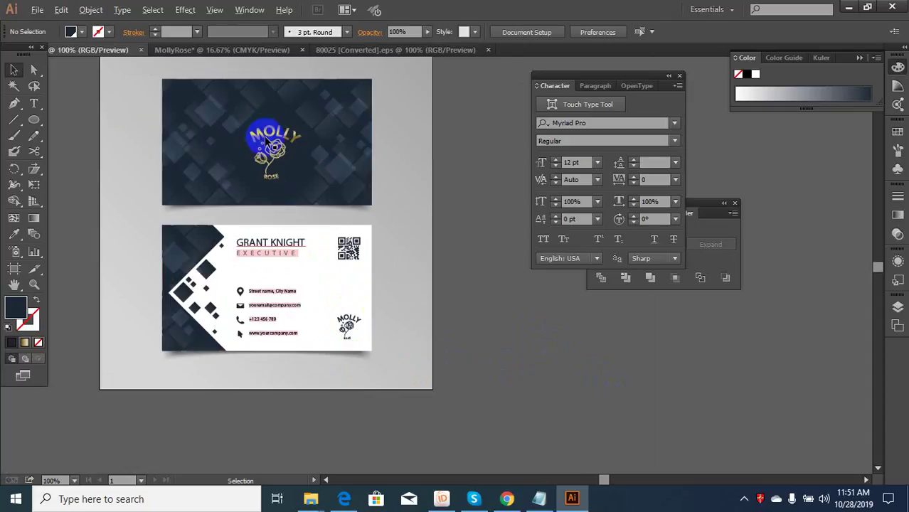
{"action": "scroll", "coordinate": [266, 141], "scroll_direction": "up", "scroll_amount": 4}
{"action": "scroll", "coordinate": [293, 176], "scroll_direction": "up", "scroll_amount": 1}
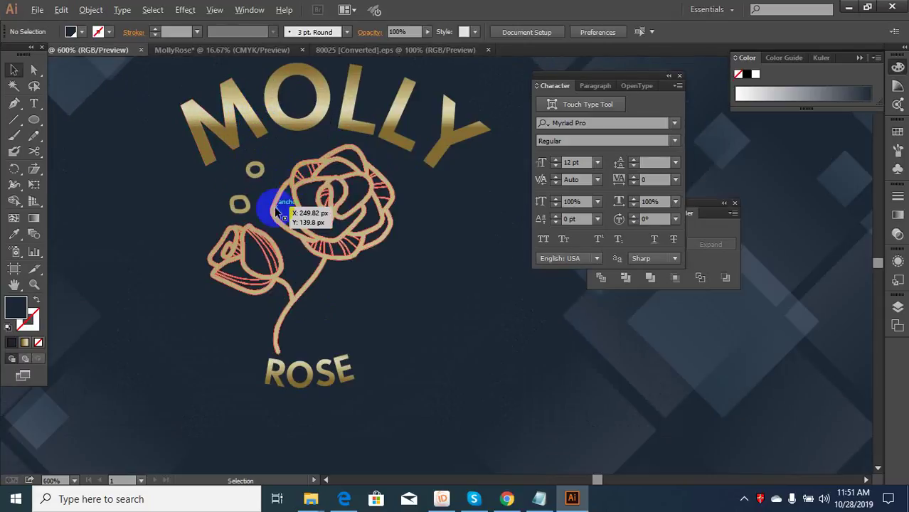
{"action": "scroll", "coordinate": [274, 206], "scroll_direction": "up", "scroll_amount": 2}
{"action": "scroll", "coordinate": [274, 204], "scroll_direction": "down", "scroll_amount": 3}
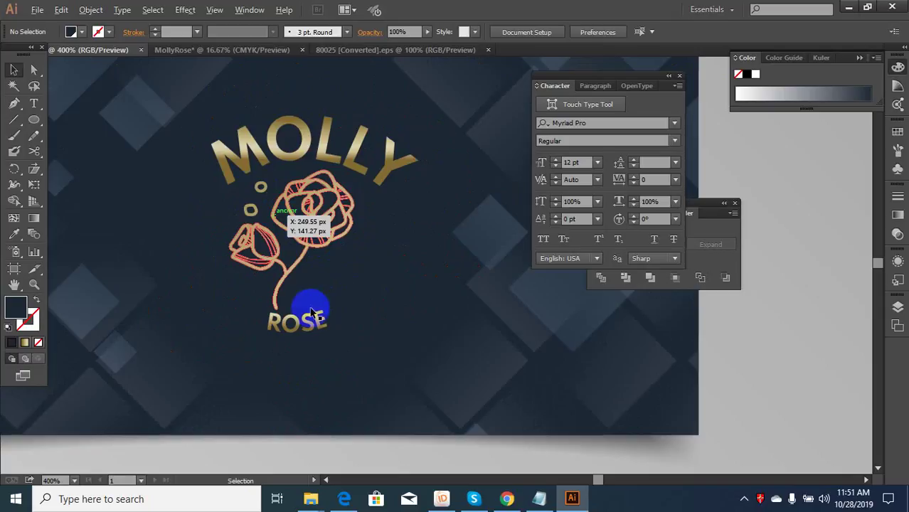
{"action": "scroll", "coordinate": [331, 322], "scroll_direction": "down", "scroll_amount": 2}
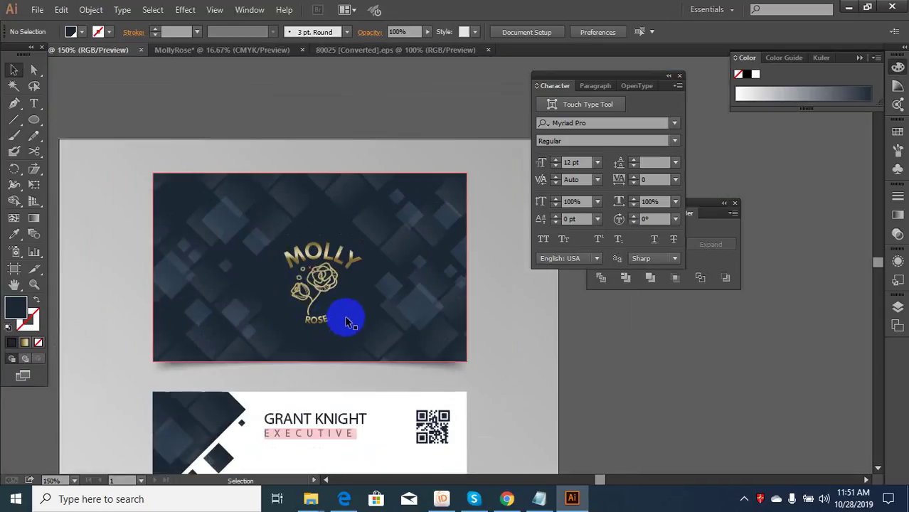
{"action": "scroll", "coordinate": [348, 315], "scroll_direction": "down", "scroll_amount": 3}
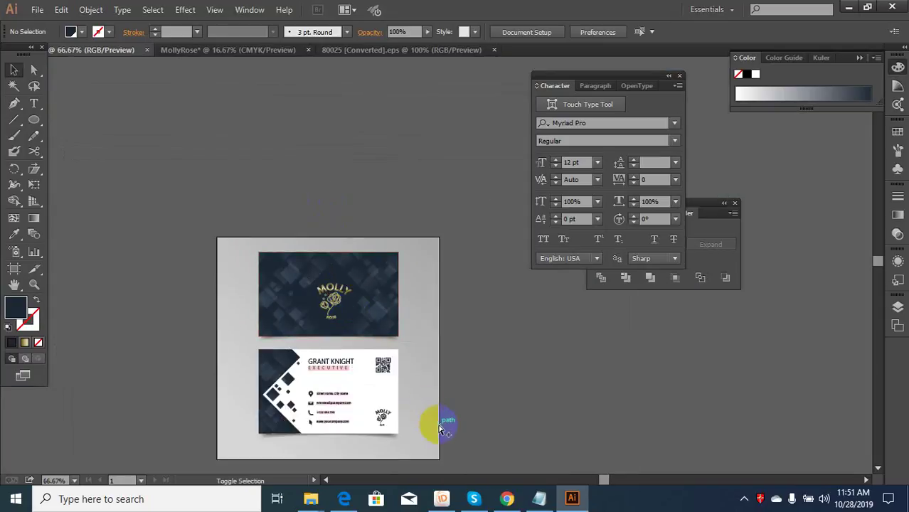
Export the business card artboard for web as a 500 × 500 px JPEG at Maximum quality, choosing the BISMILLA DESIGN drive as destination
{"action": "key", "text": "ctrl+alt+shift+s"}
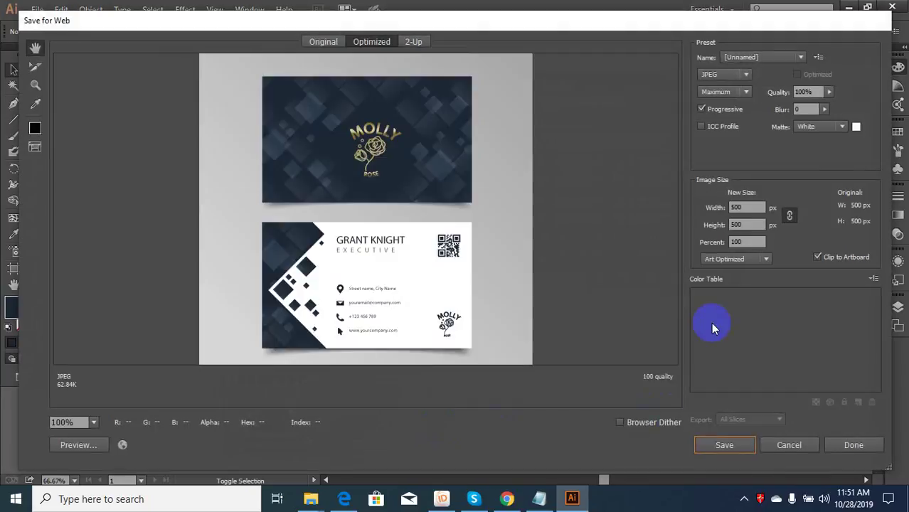
{"action": "left_click", "coordinate": [723, 445]}
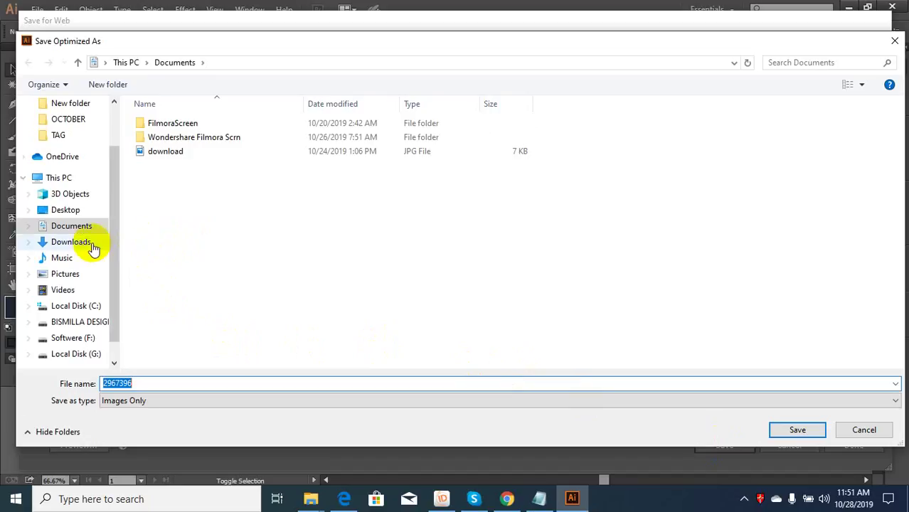
{"action": "left_click", "coordinate": [83, 326]}
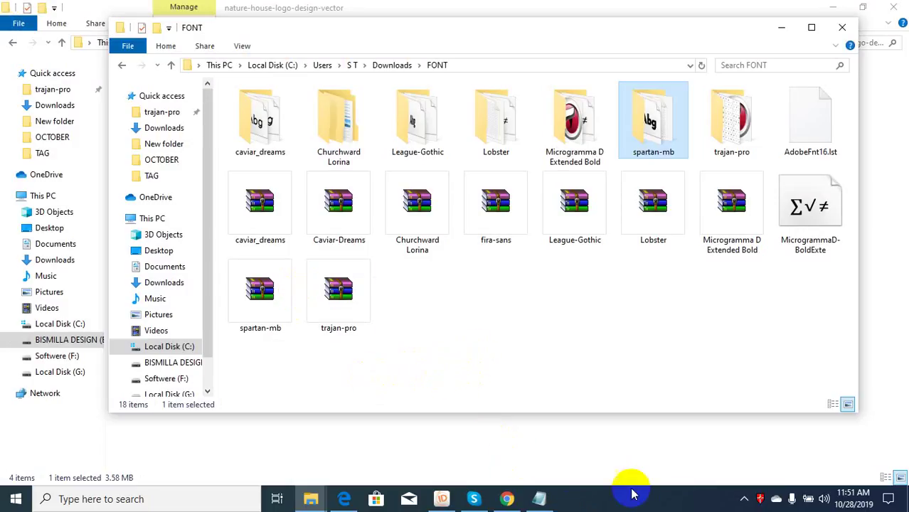
{"action": "left_click", "coordinate": [745, 500]}
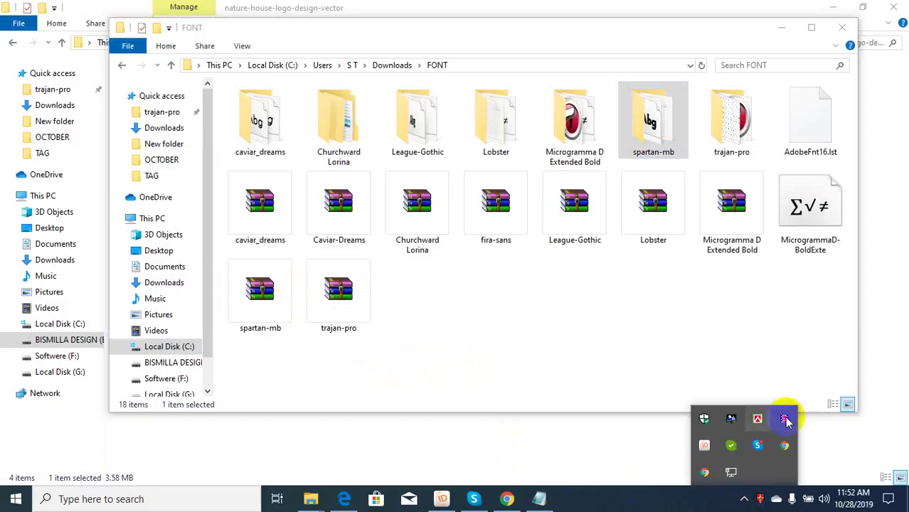